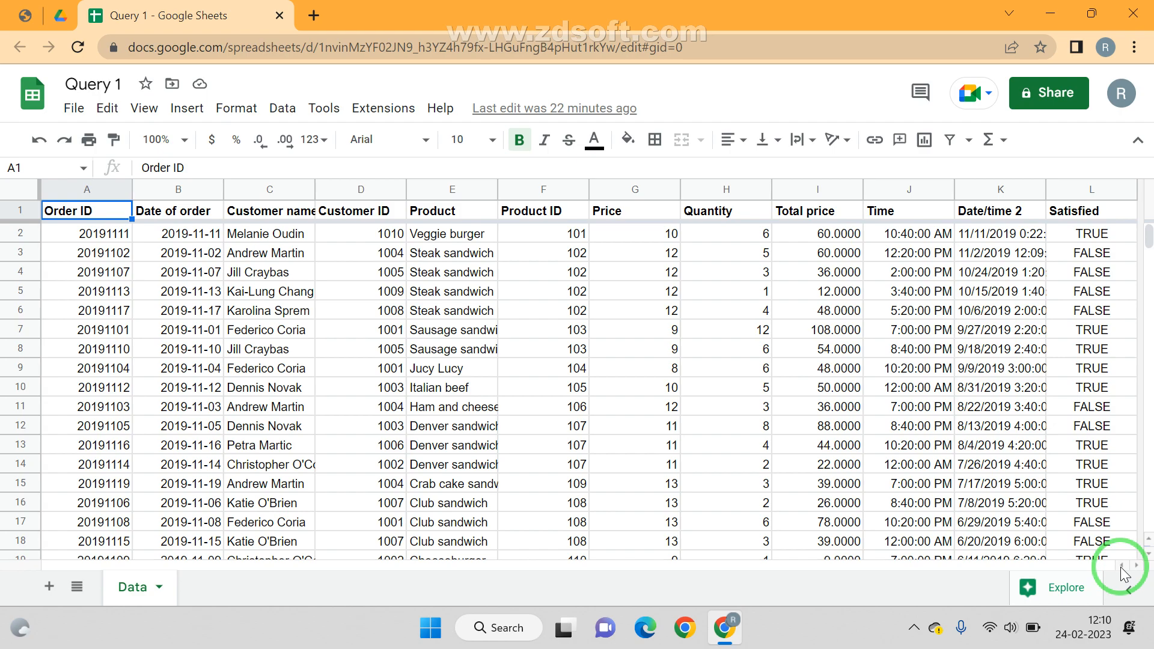
Step: Switch to the Query Stages PDF and review the query clause sequence, including the functions listed under SELECT
{"action": "left_click", "coordinate": [2, 3]}
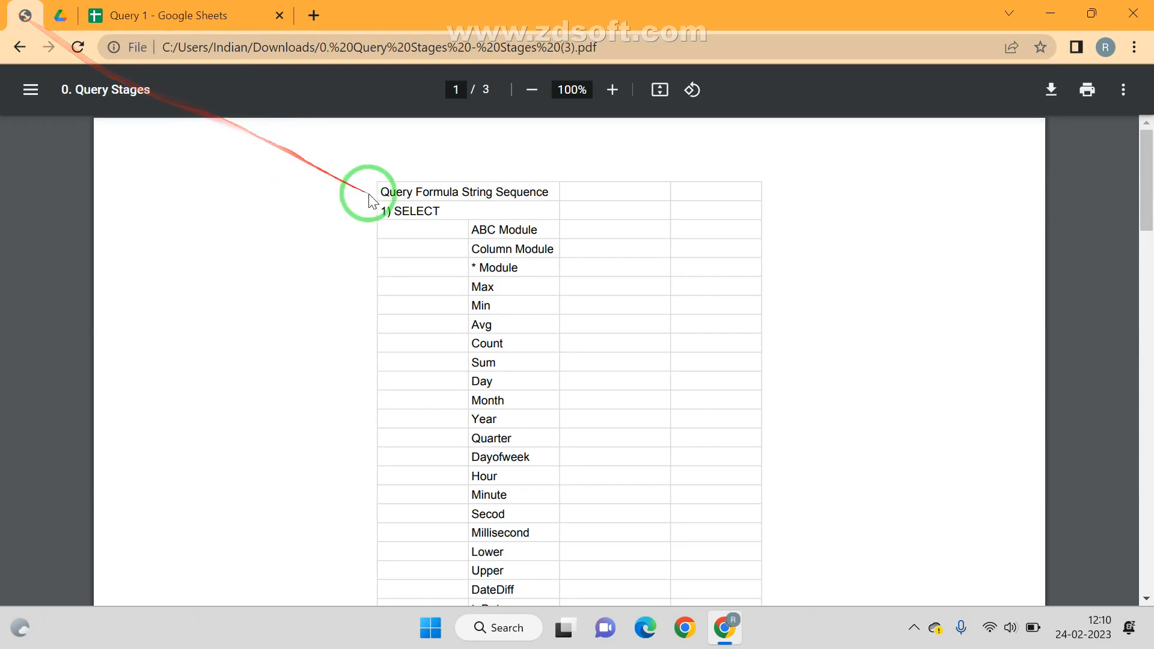
{"action": "scroll", "coordinate": [399, 203], "scroll_direction": "down", "scroll_amount": 5}
{"action": "scroll", "coordinate": [399, 204], "scroll_direction": "down", "scroll_amount": 8}
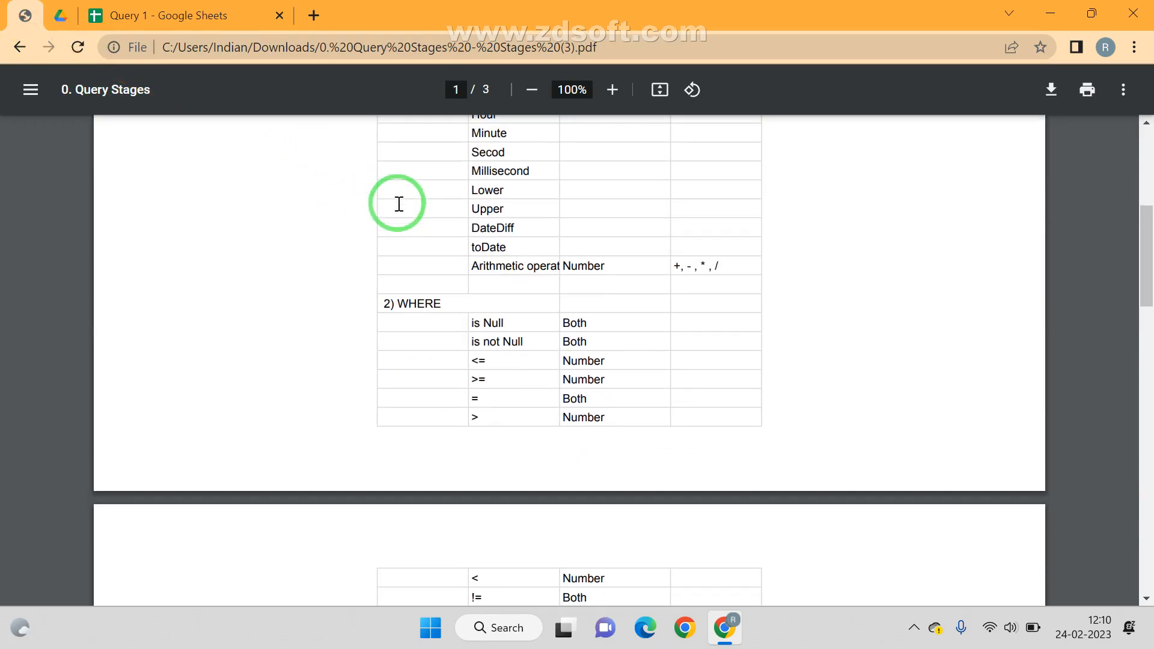
{"action": "scroll", "coordinate": [399, 203], "scroll_direction": "down", "scroll_amount": 3}
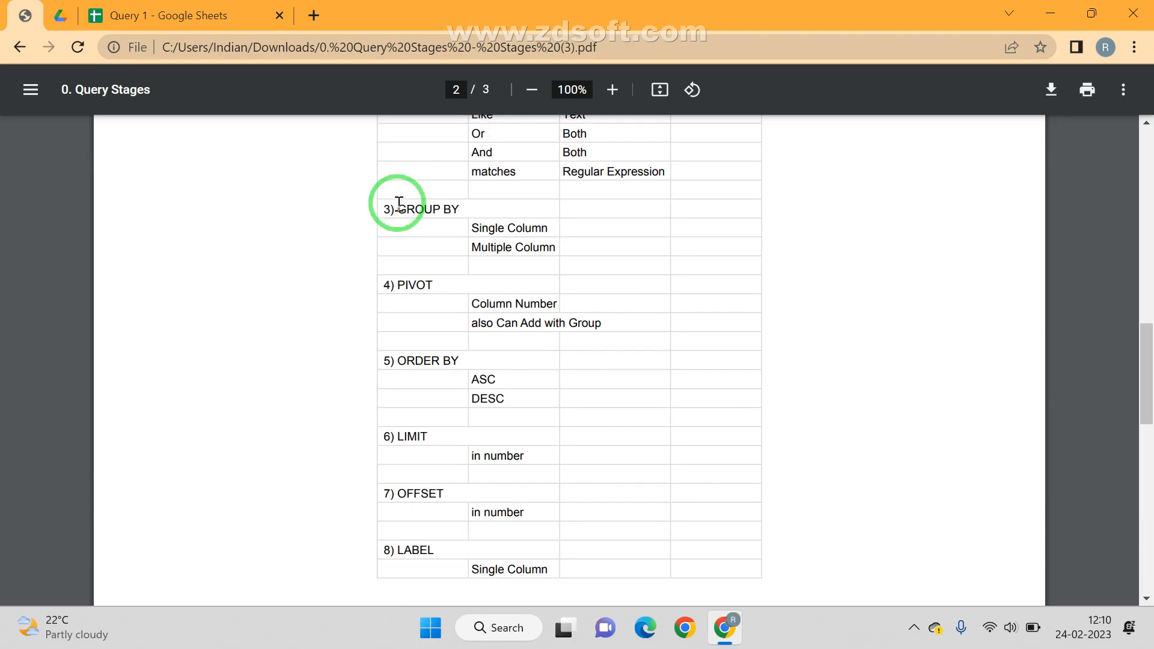
{"action": "scroll", "coordinate": [468, 491], "scroll_direction": "down", "scroll_amount": 4}
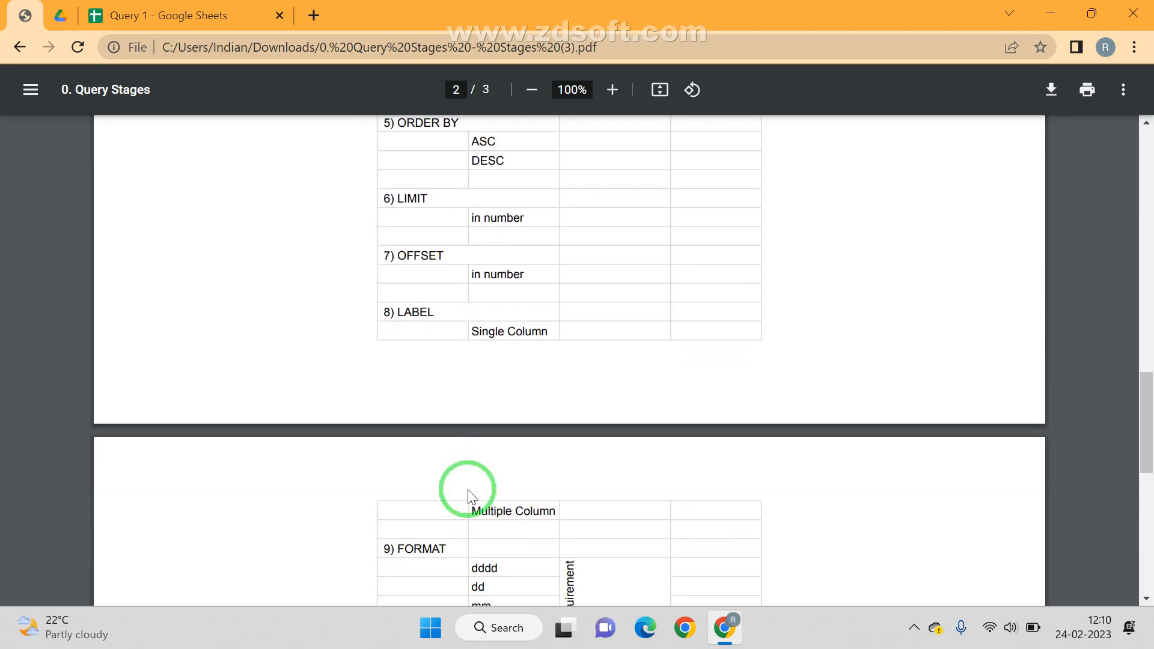
{"action": "scroll", "coordinate": [468, 491], "scroll_direction": "down", "scroll_amount": 4}
{"action": "scroll", "coordinate": [469, 492], "scroll_direction": "up", "scroll_amount": 12}
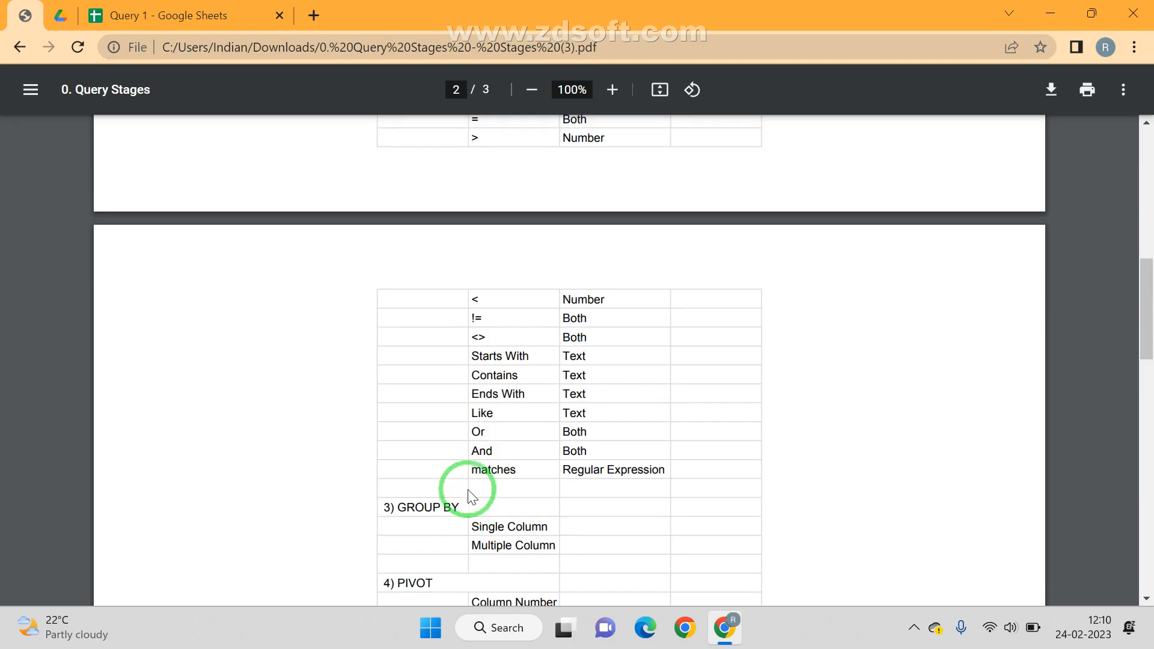
{"action": "scroll", "coordinate": [473, 496], "scroll_direction": "up", "scroll_amount": 10}
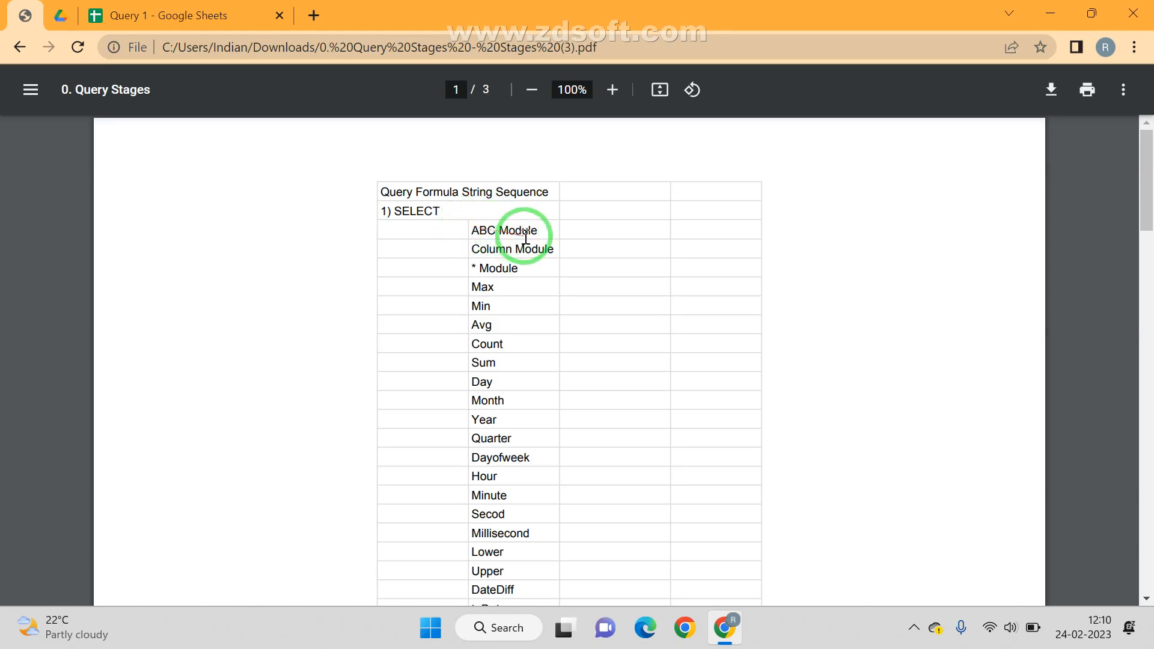
{"action": "scroll", "coordinate": [494, 468], "scroll_direction": "down", "scroll_amount": 3}
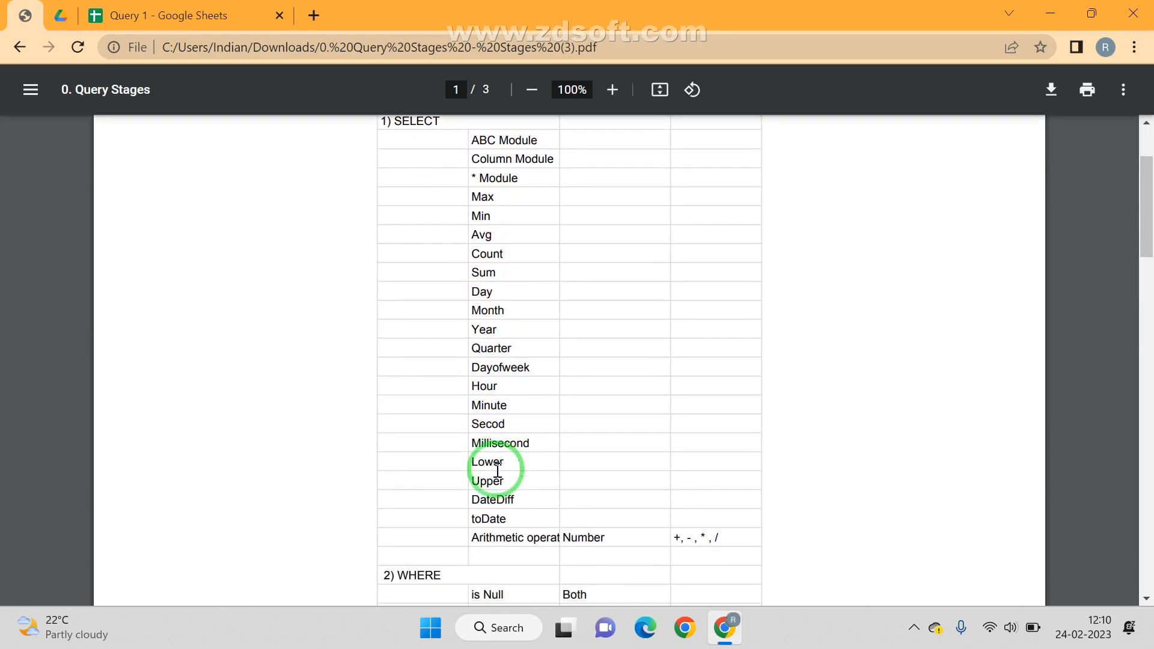
{"action": "scroll", "coordinate": [497, 470], "scroll_direction": "up", "scroll_amount": 1}
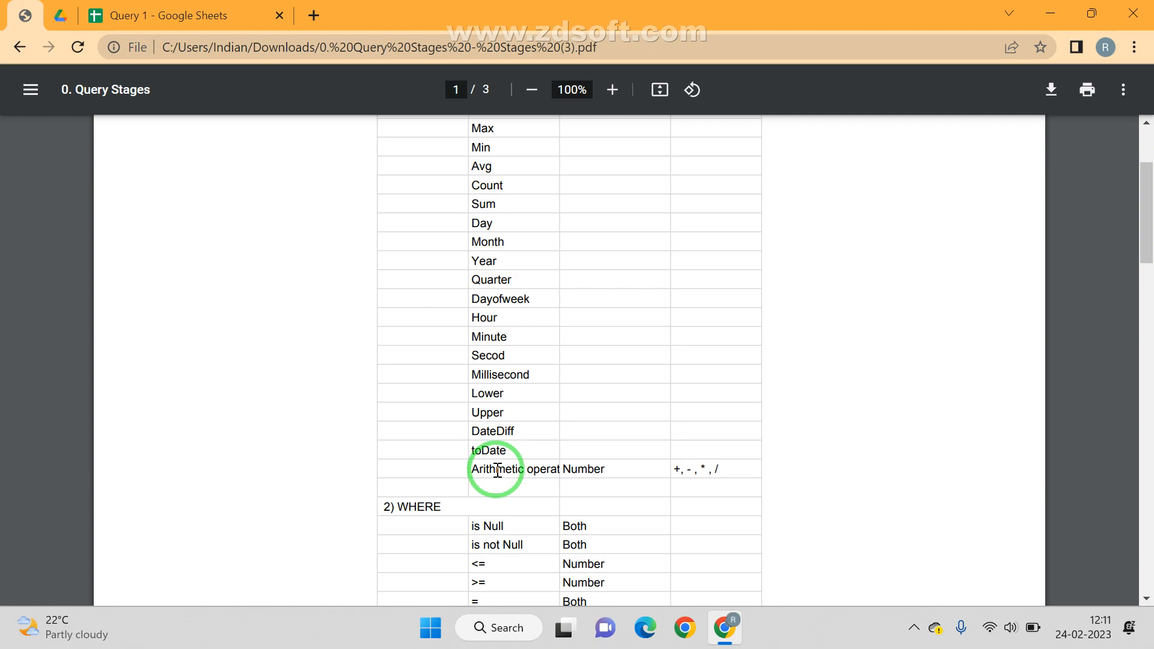
{"action": "scroll", "coordinate": [515, 259], "scroll_direction": "up", "scroll_amount": 3}
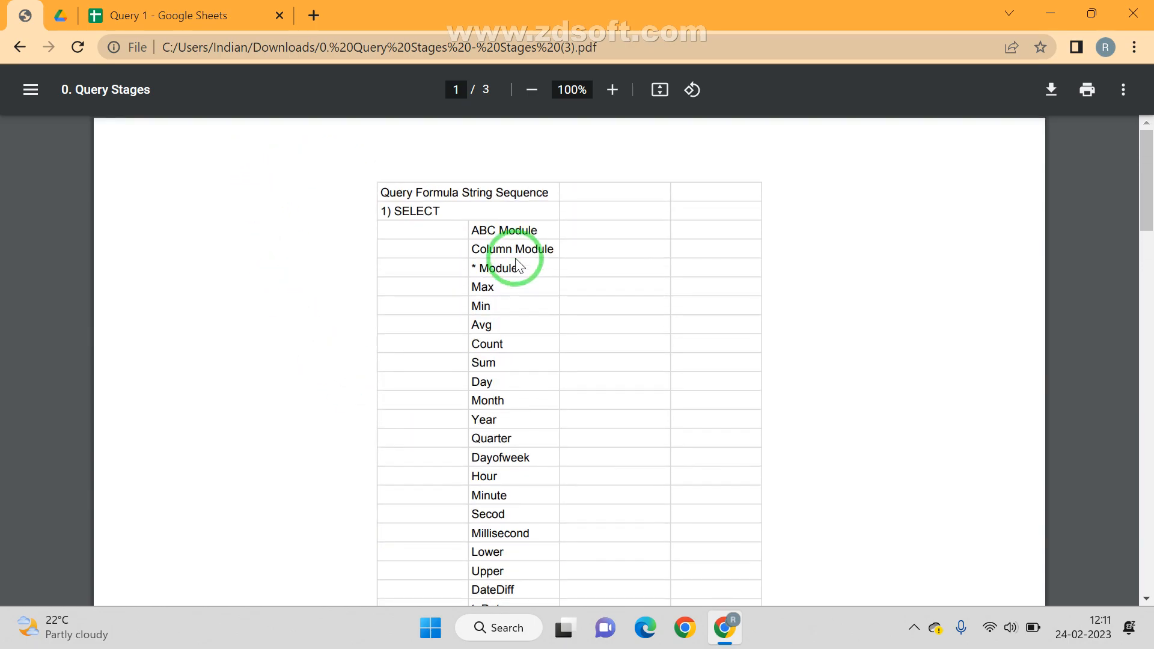
{"action": "scroll", "coordinate": [514, 257], "scroll_direction": "down", "scroll_amount": 3}
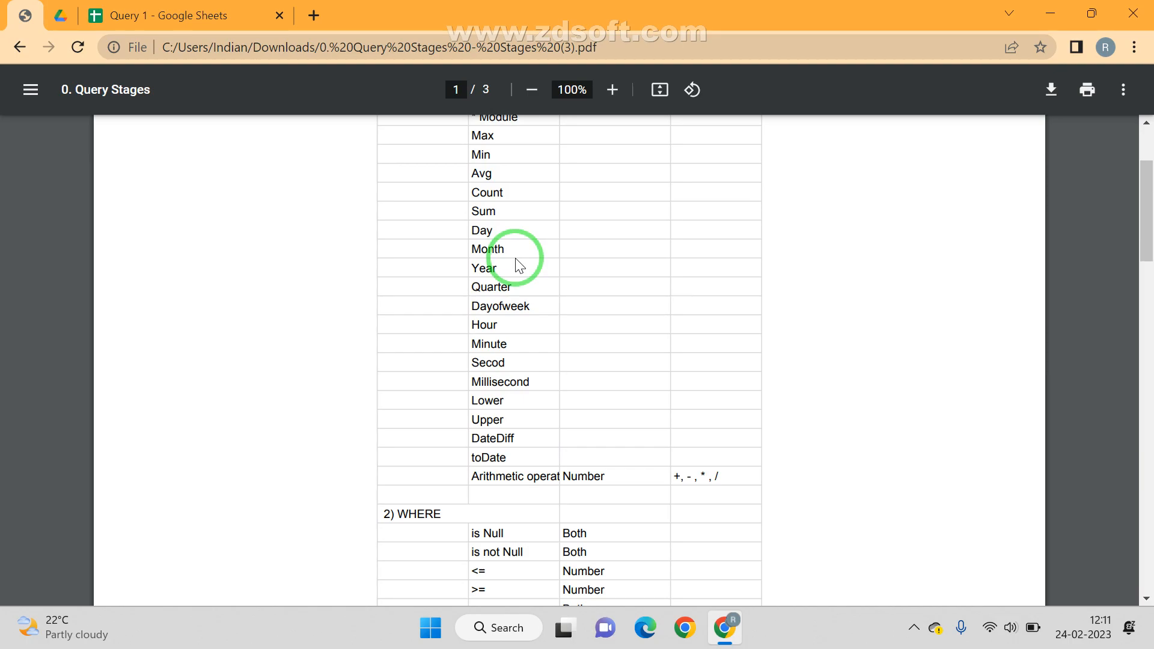
{"action": "scroll", "coordinate": [518, 264], "scroll_direction": "up", "scroll_amount": 3}
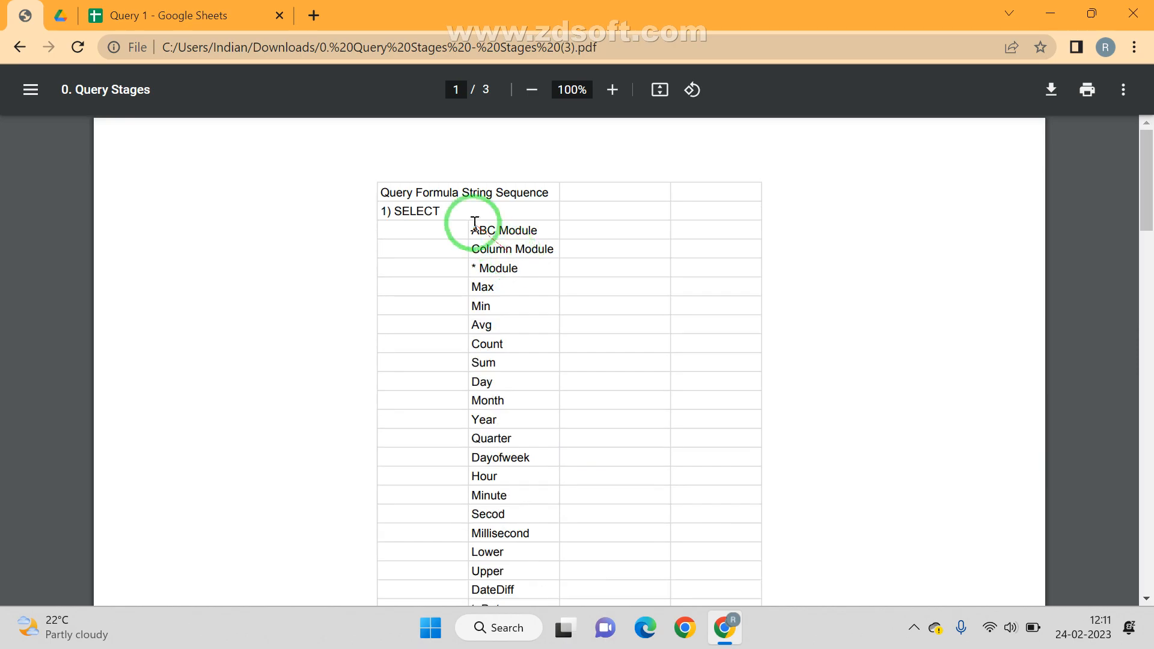
Step: Return to the Query 1 spreadsheet, add a new sheet and begin a QUERY formula in its cell A1
{"action": "left_click", "coordinate": [205, 14]}
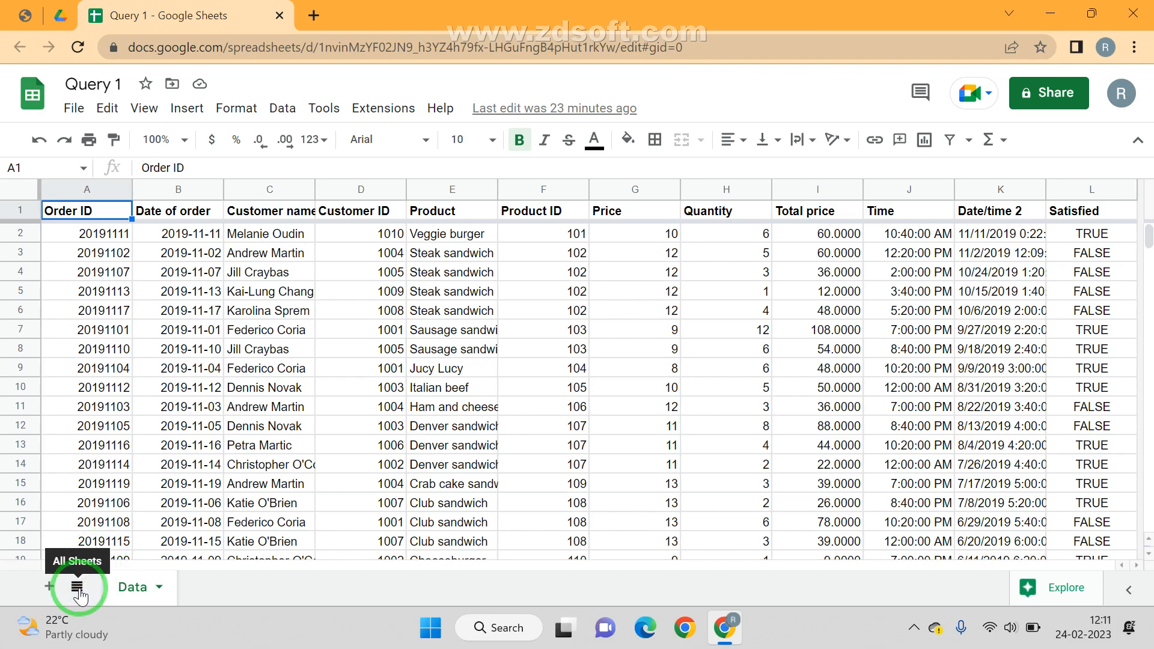
{"action": "left_click", "coordinate": [50, 586]}
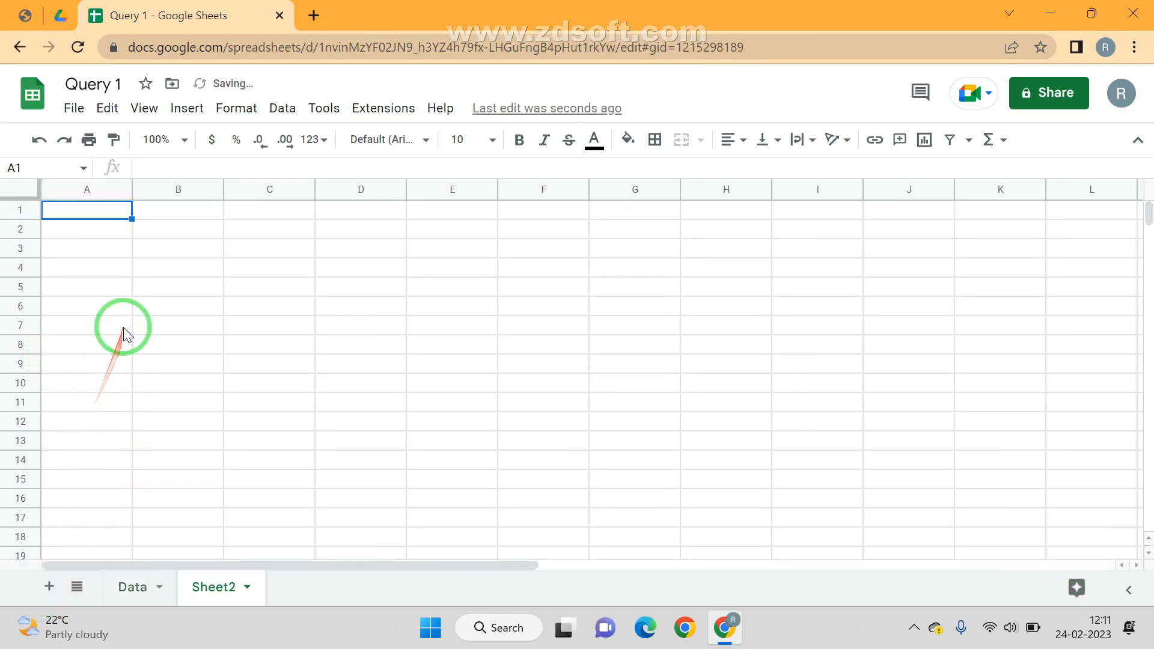
{"action": "type", "text": "=quer"}
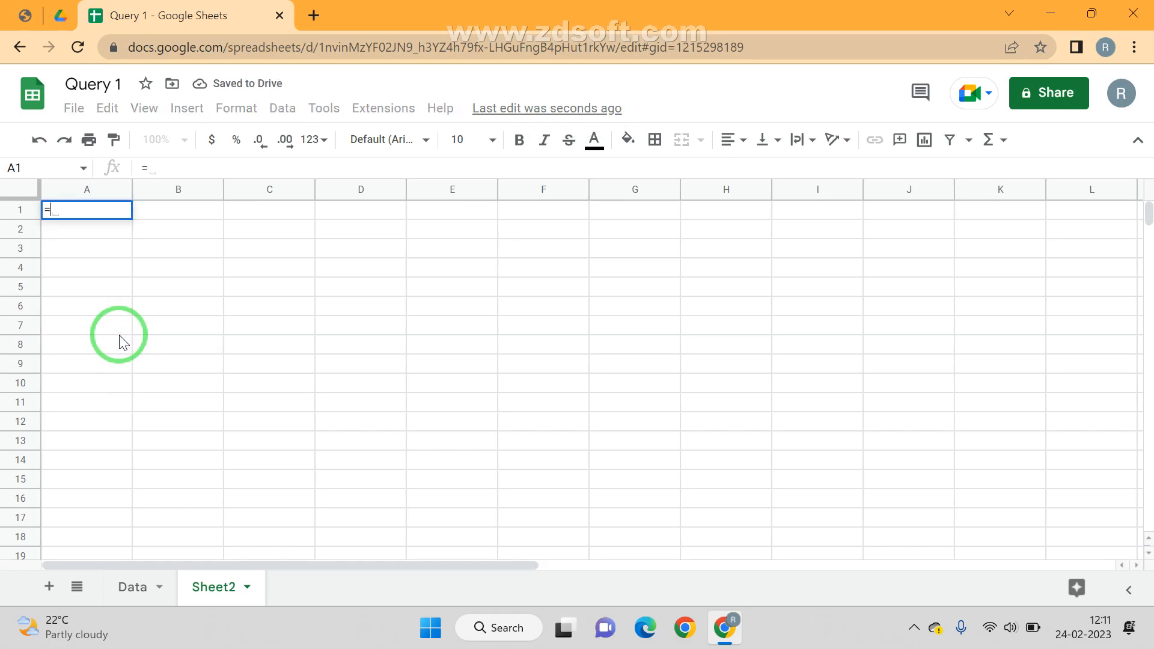
{"action": "key", "text": "Tab"}
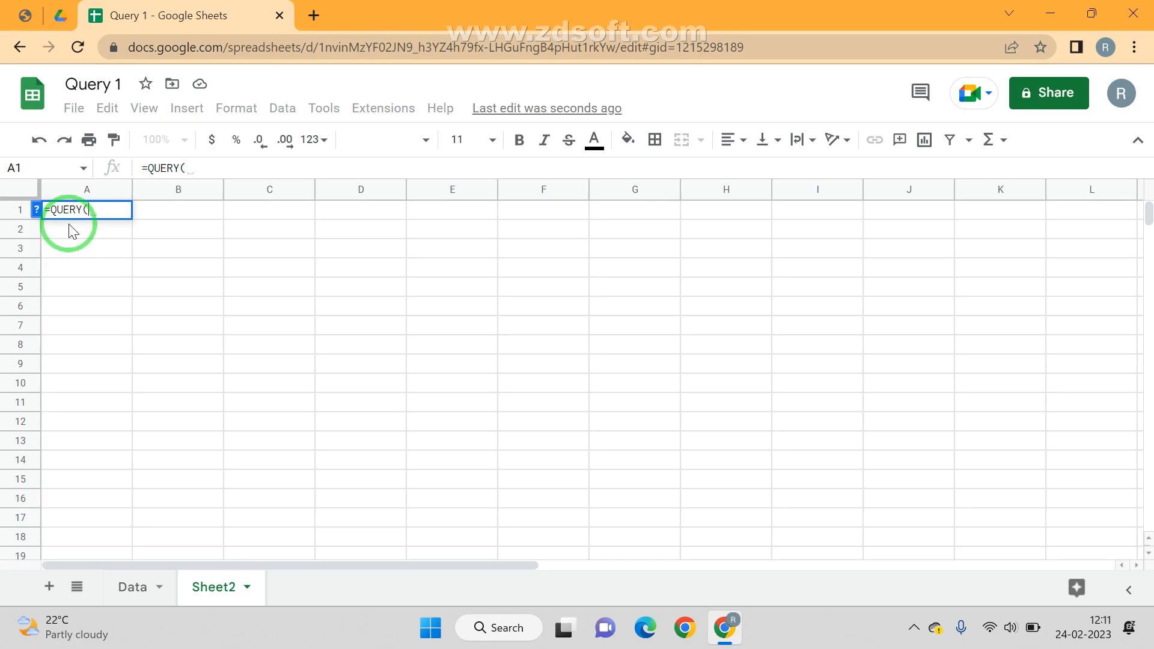
Step: Reference whole columns A:L of the Data sheet as the formula's data and enter it as =QUERY(Data!A:L)
{"action": "left_click", "coordinate": [132, 588]}
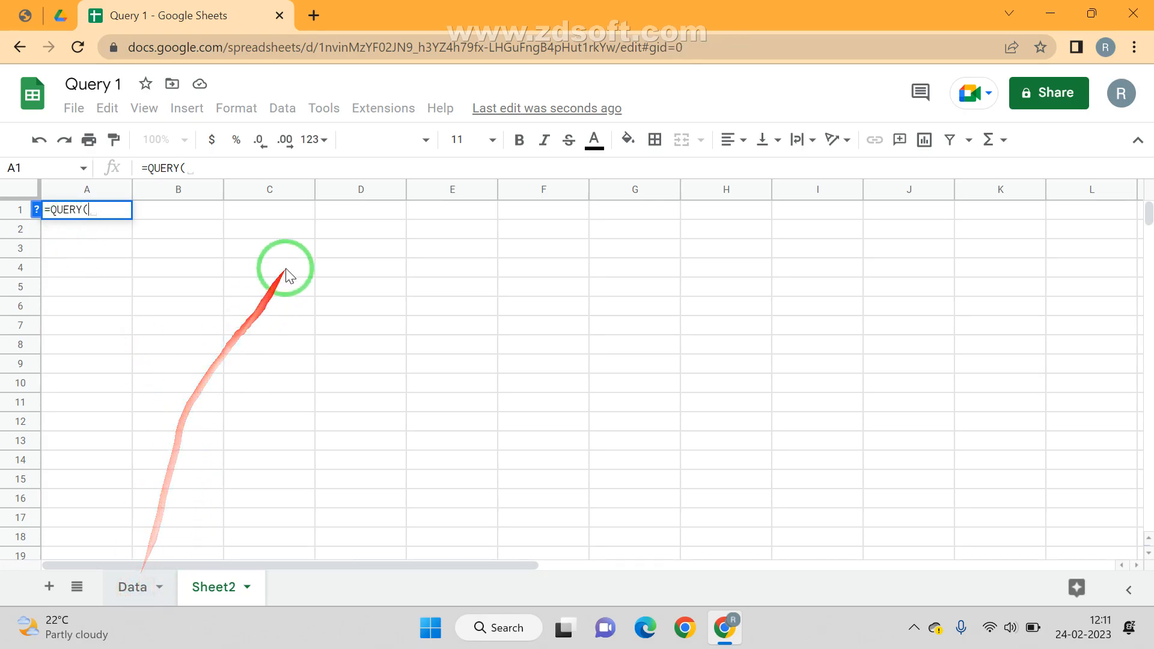
{"action": "left_click", "coordinate": [330, 216]}
{"action": "key", "text": "ctrl+Left"}
{"action": "key", "text": "ctrl+shift+Right"}
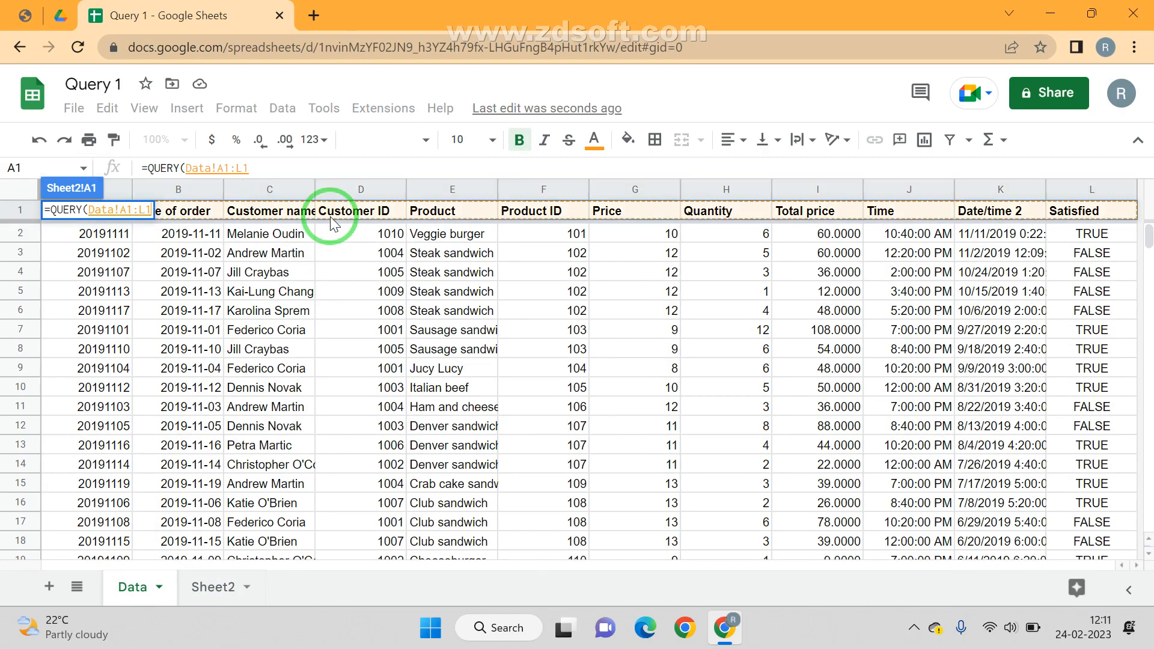
{"action": "key", "text": "ctrl+shift+Down"}
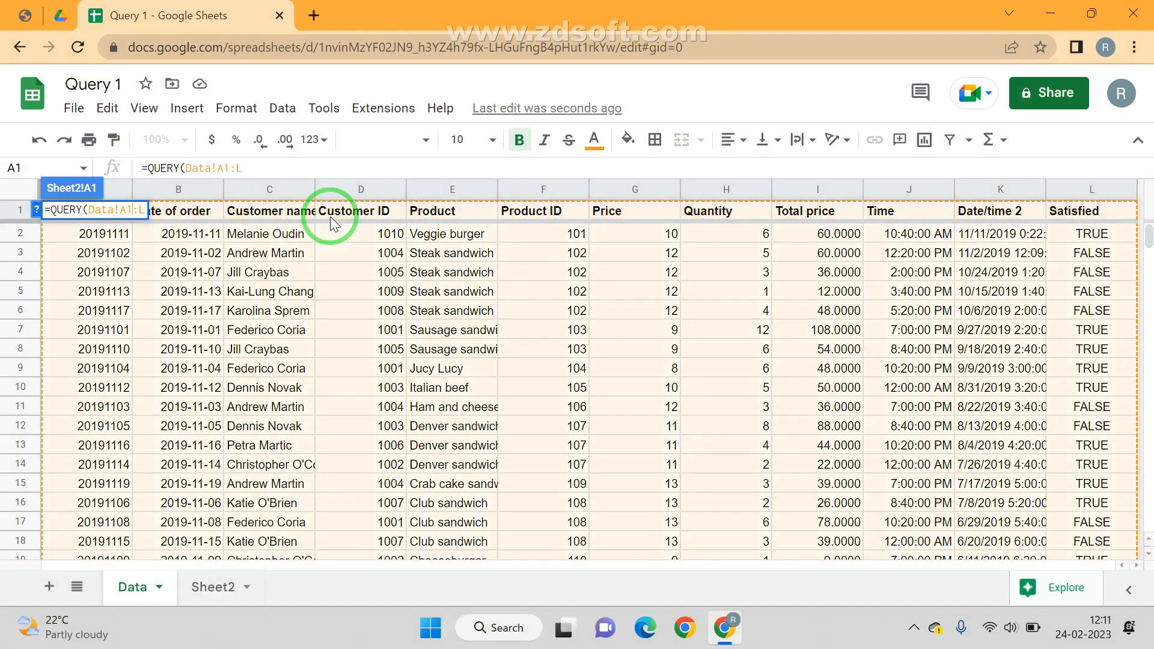
{"action": "left_click", "coordinate": [127, 210]}
{"action": "key", "text": "BackSpace"}
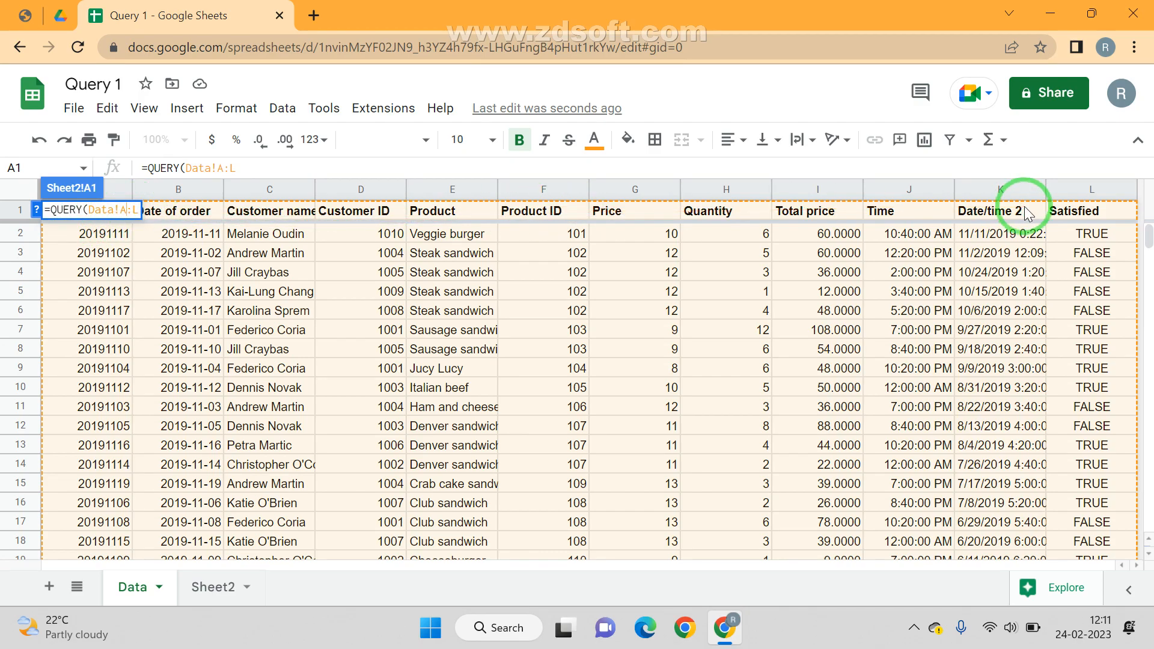
{"action": "type", "text": ")"}
{"action": "key", "text": "BackSpace"}
{"action": "type", "text": ")"}
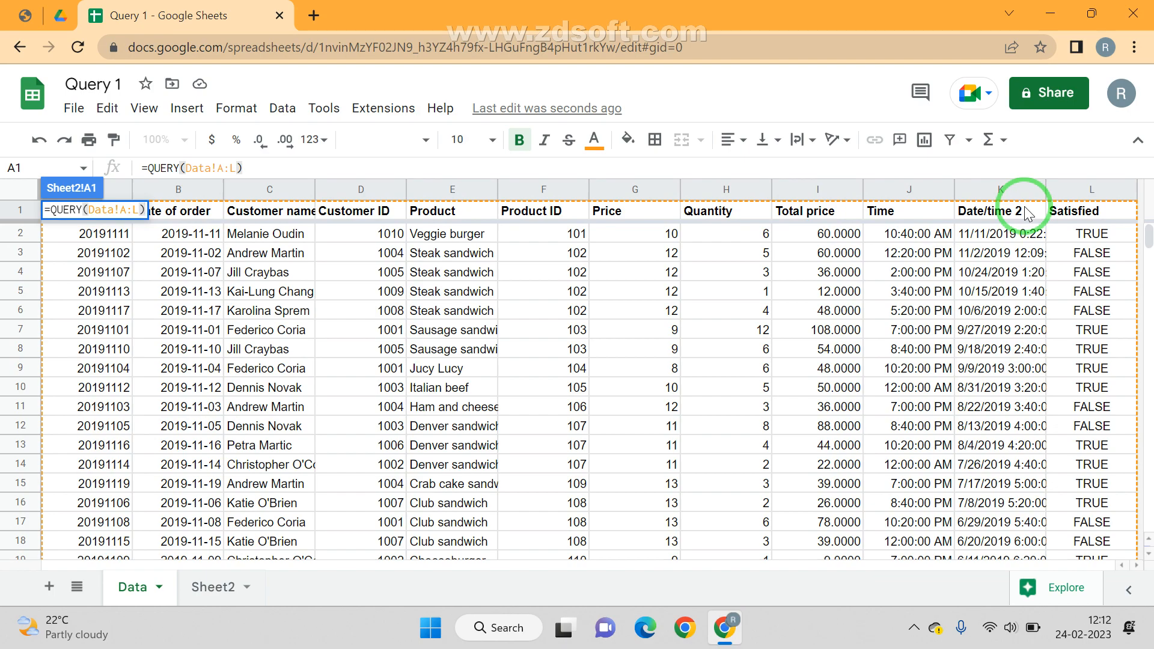
{"action": "key", "text": "Return"}
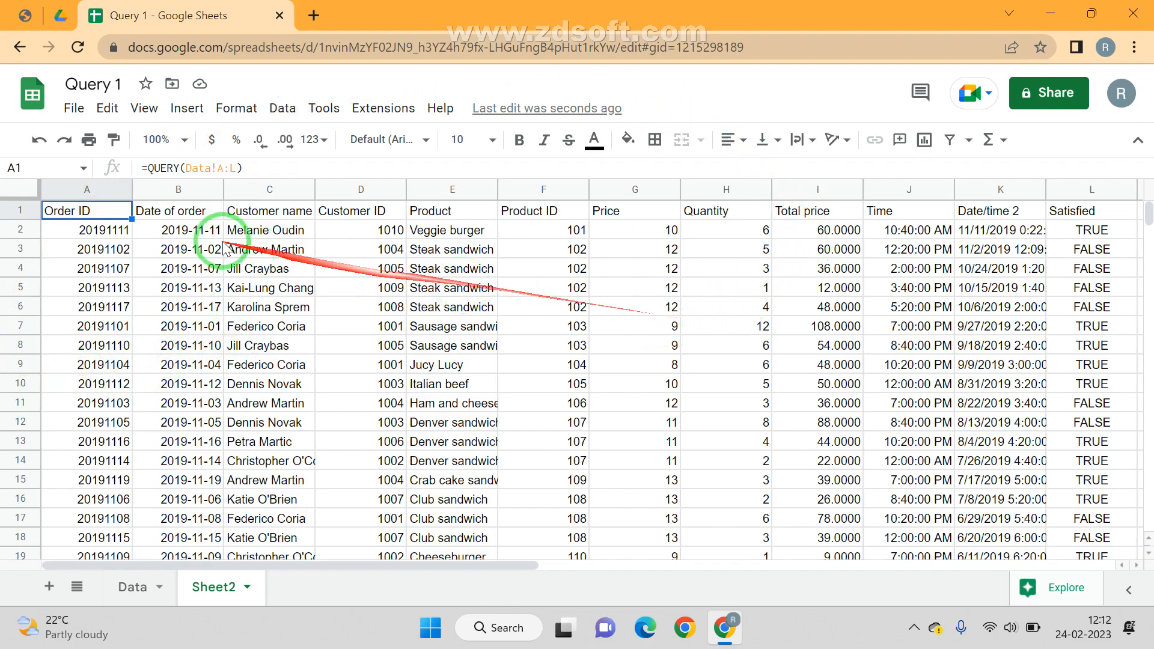
{"action": "left_click", "coordinate": [237, 171]}
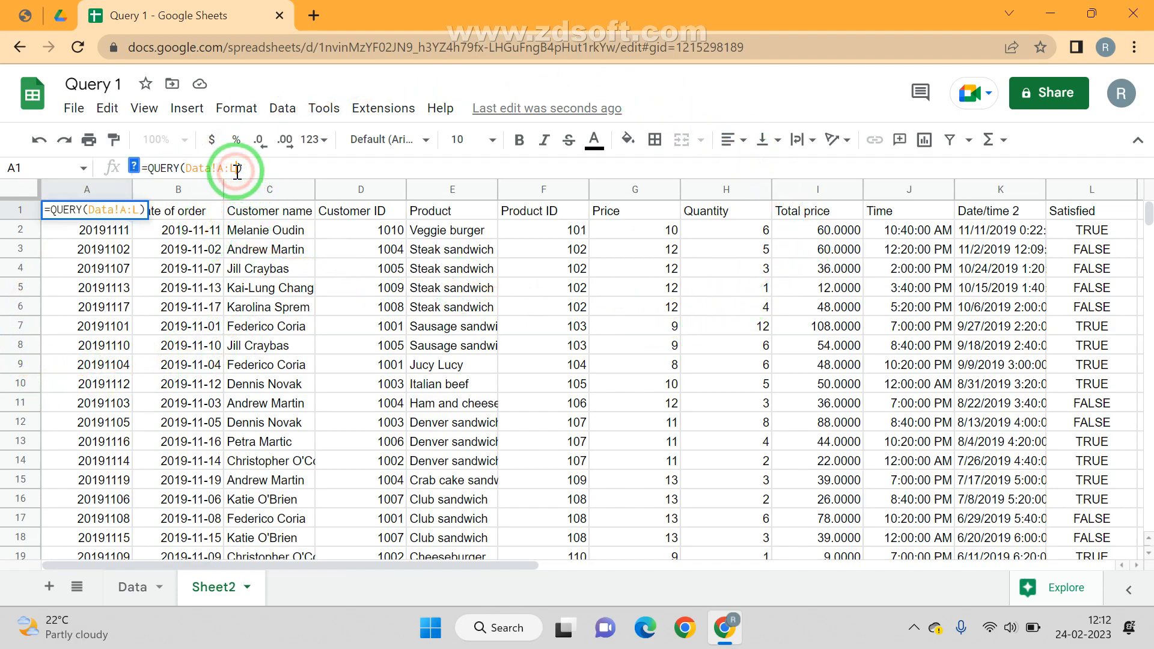
{"action": "type", "text": ","}
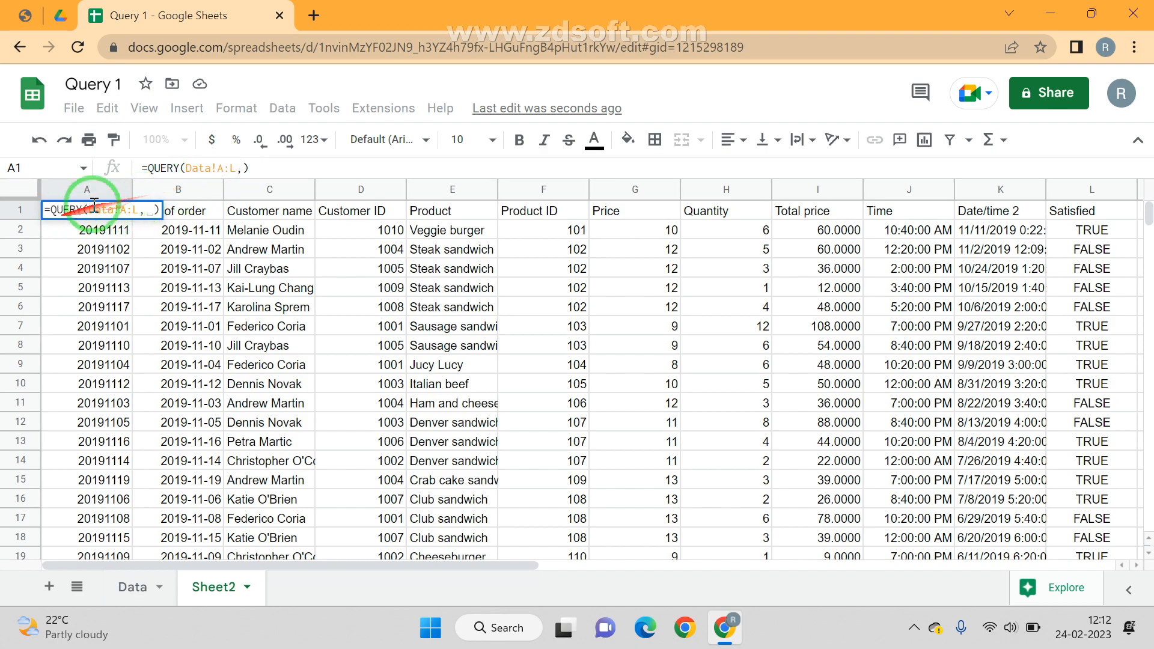
{"action": "key", "text": "Delete"}
{"action": "key", "text": "Return"}
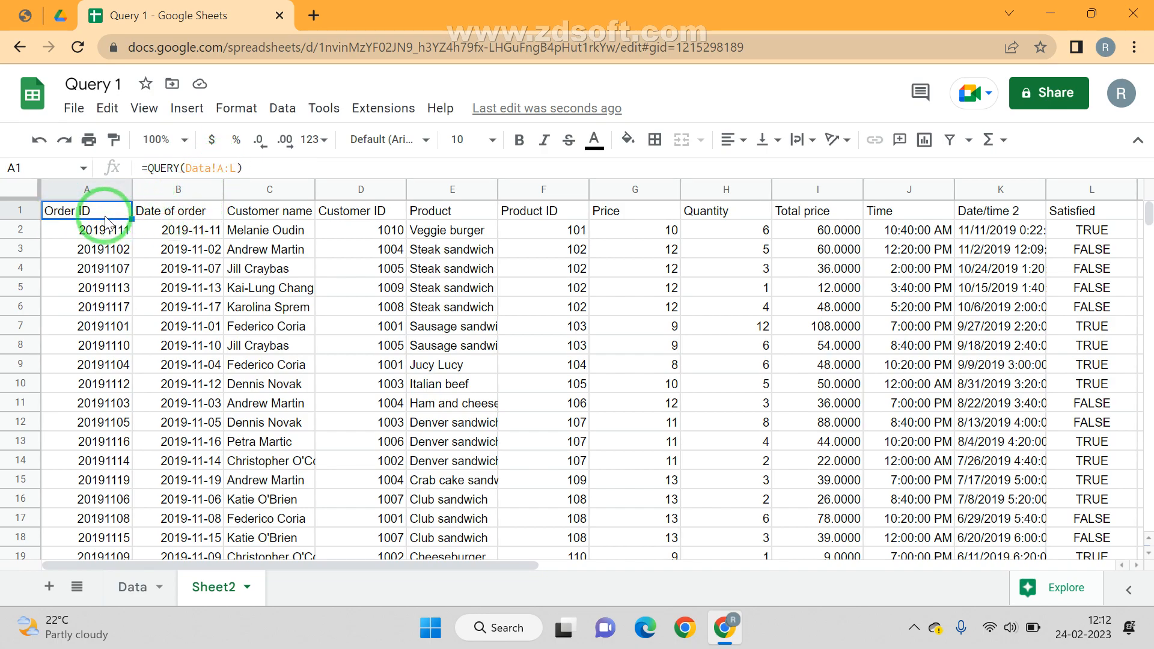
Step: Show the function's argument help and extend the A1 formula to =QUERY(Data!A:L,"",1), with an empty query and 1 header row
{"action": "double_click", "coordinate": [83, 210]}
{"action": "left_click", "coordinate": [49, 210]}
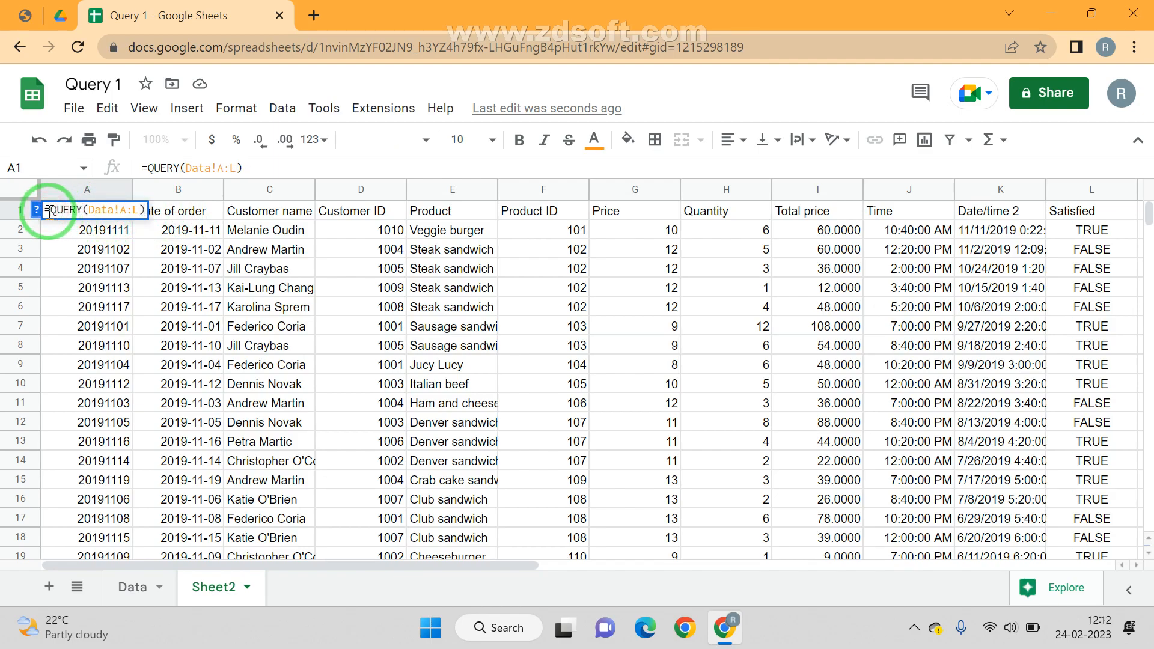
{"action": "left_click", "coordinate": [36, 209]}
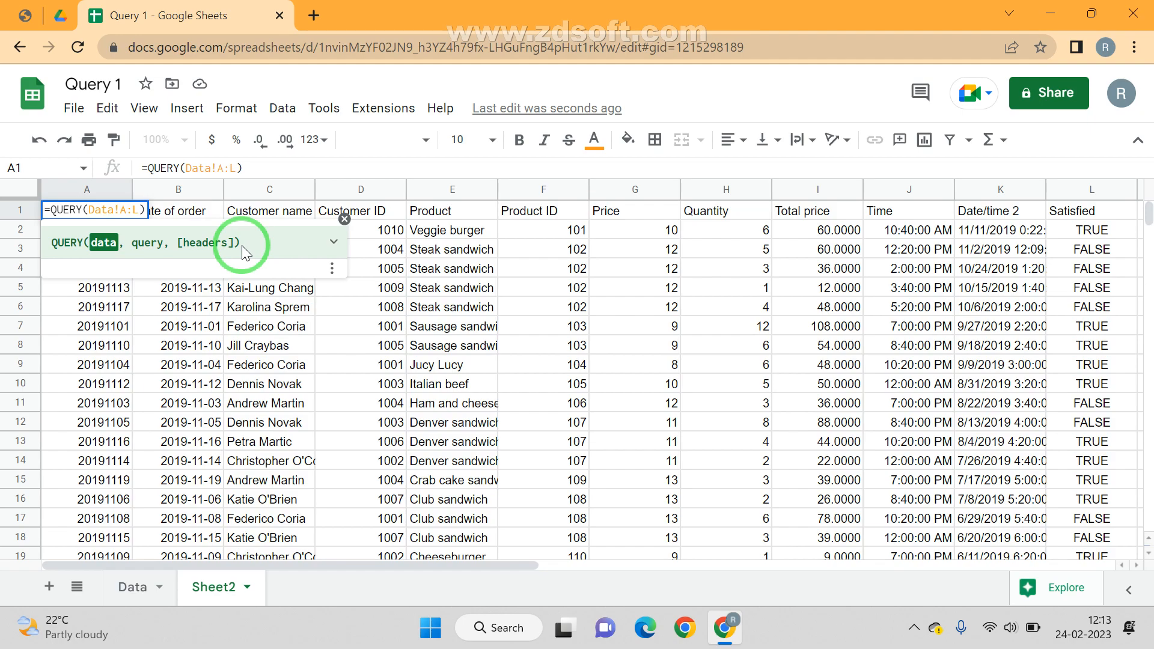
{"action": "type", "text": ","}
{"action": "key", "text": "BackSpace"}
{"action": "type", "text": "\"\""}
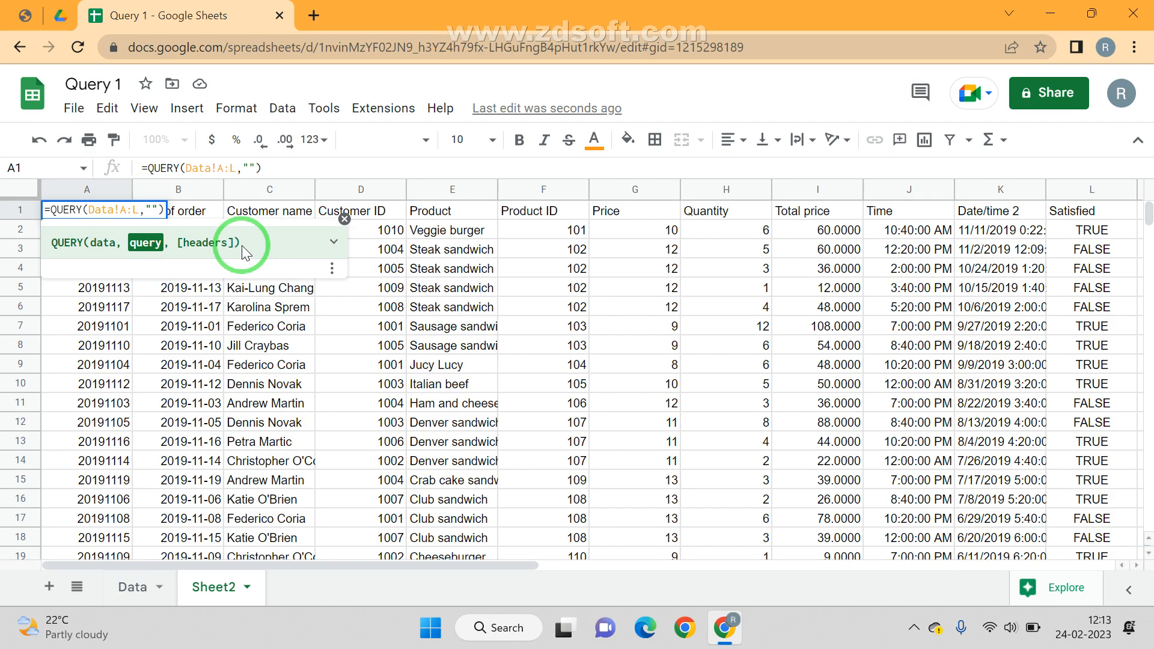
{"action": "type", "text": ","}
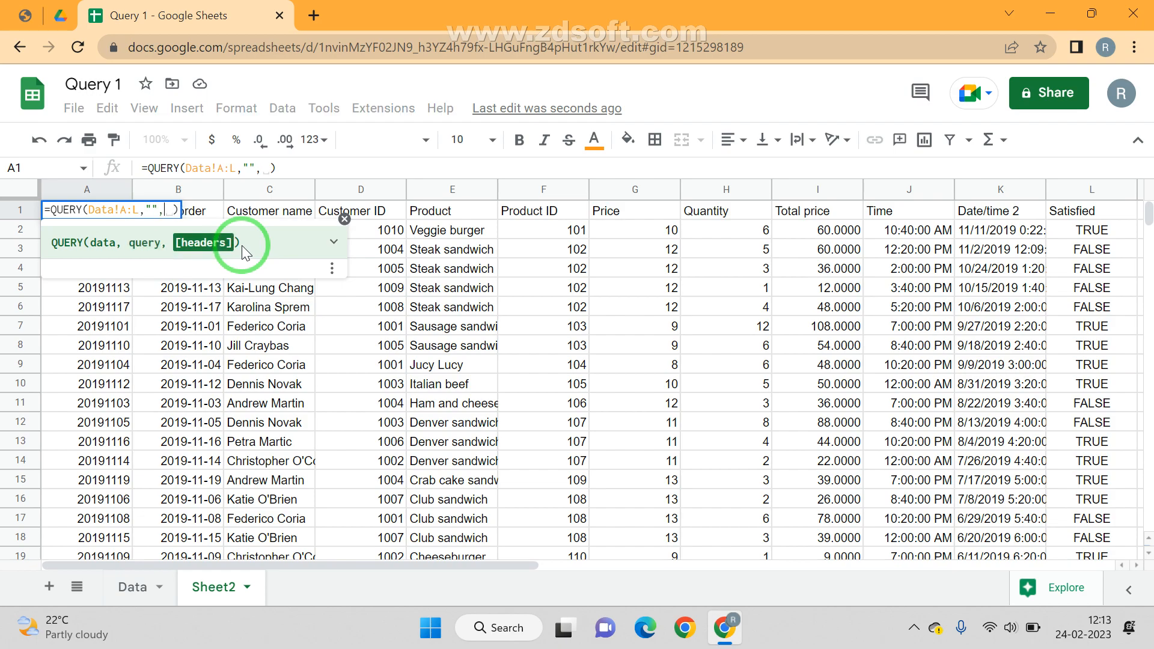
{"action": "key", "text": "BackSpace"}
{"action": "type", "text": "1"}
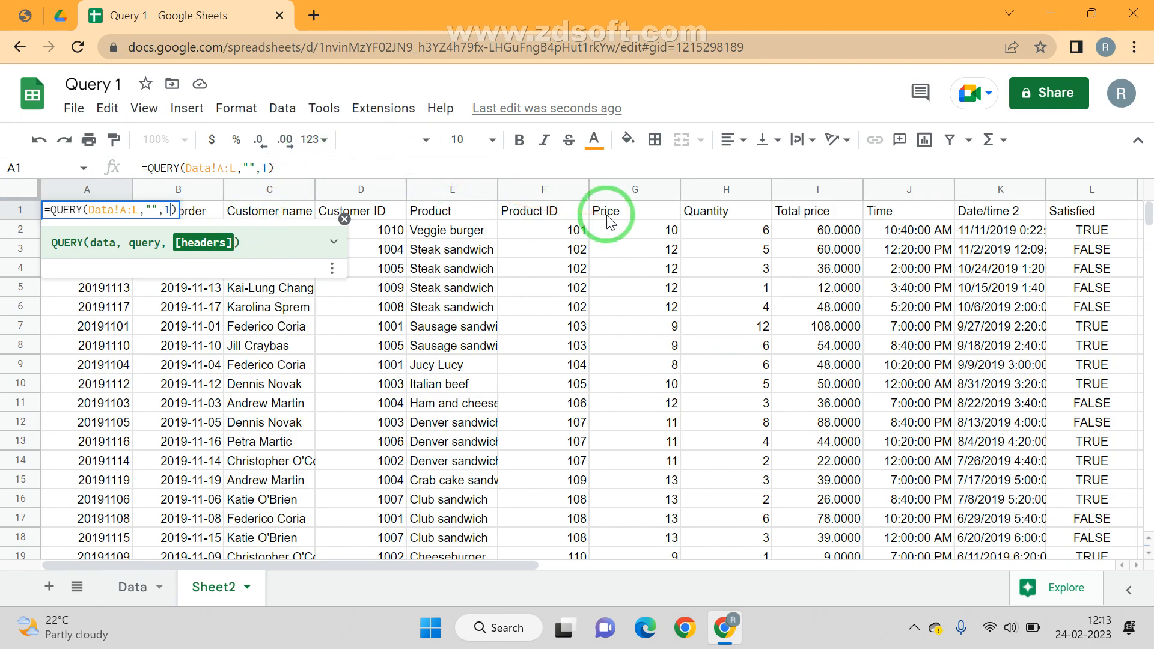
{"action": "key", "text": "Return"}
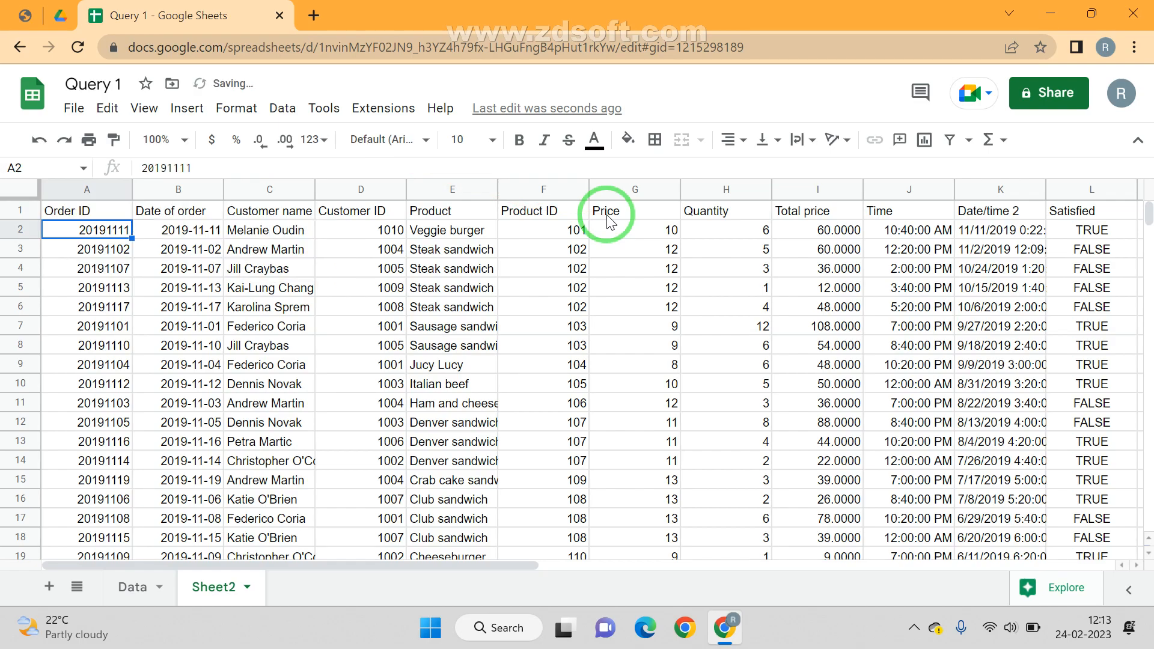
Step: Change the headers argument of the QUERY formula in A1 to 2 and open header cell B1 to inspect its content
{"action": "key", "text": "Up"}
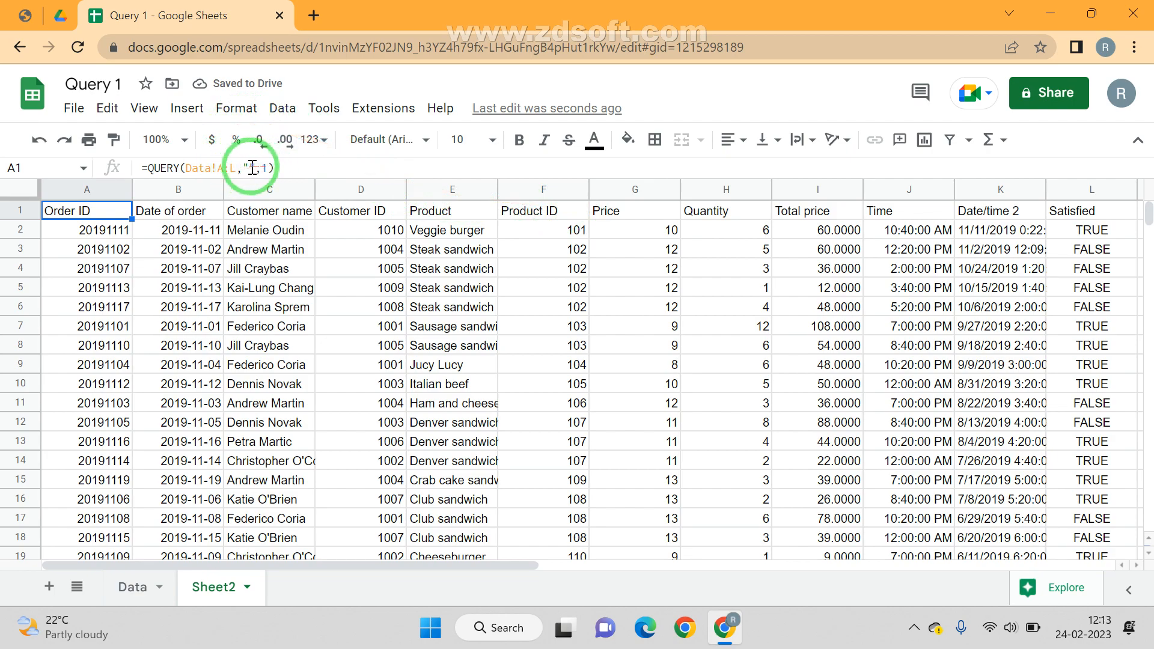
{"action": "type", "text": ")"}
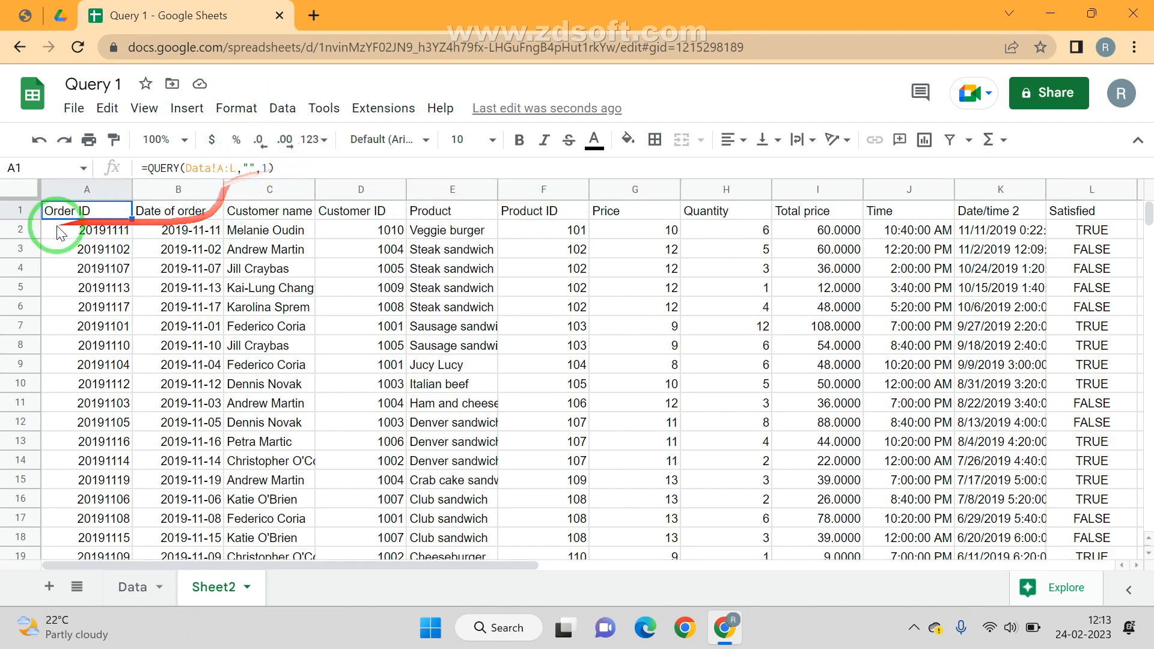
{"action": "left_click", "coordinate": [269, 167]}
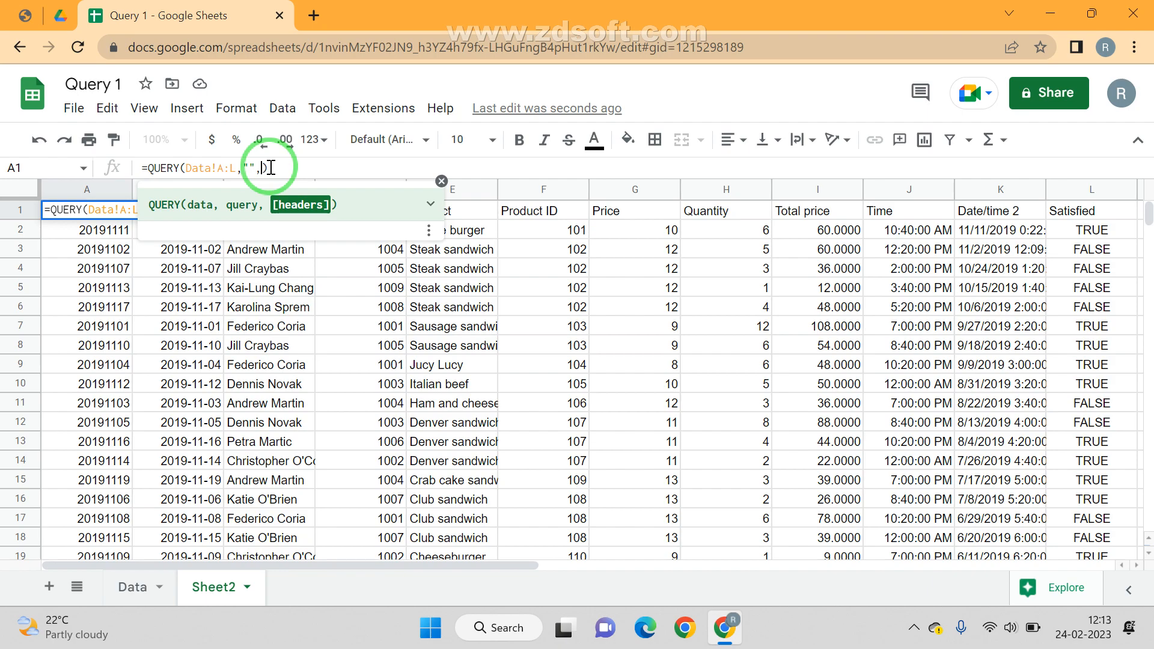
{"action": "type", "text": "2"}
{"action": "key", "text": "Return"}
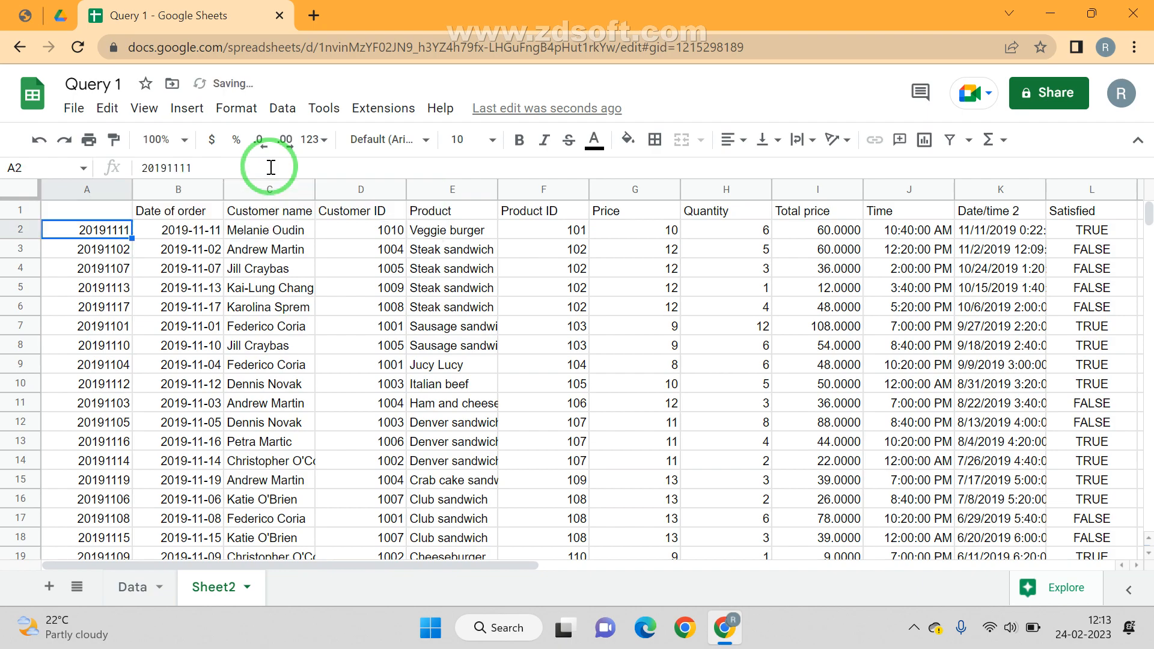
{"action": "left_click", "coordinate": [205, 212]}
{"action": "double_click", "coordinate": [205, 212]}
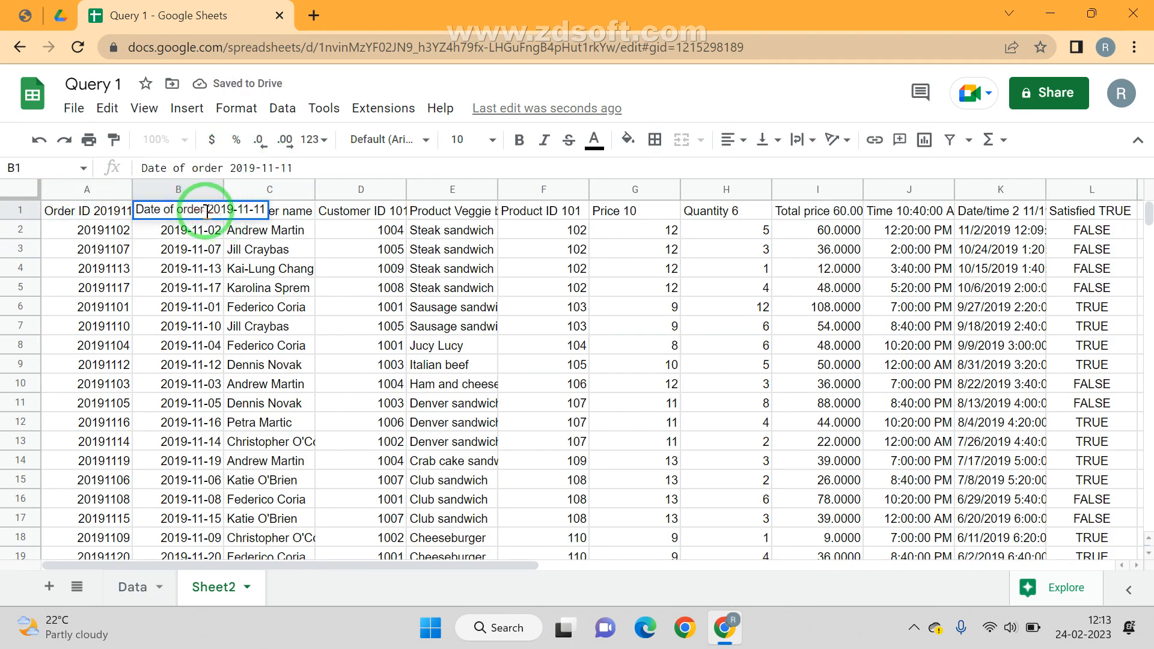
Step: Leave header cell B1 and open header cell C1 to inspect its full content
{"action": "left_click", "coordinate": [278, 230]}
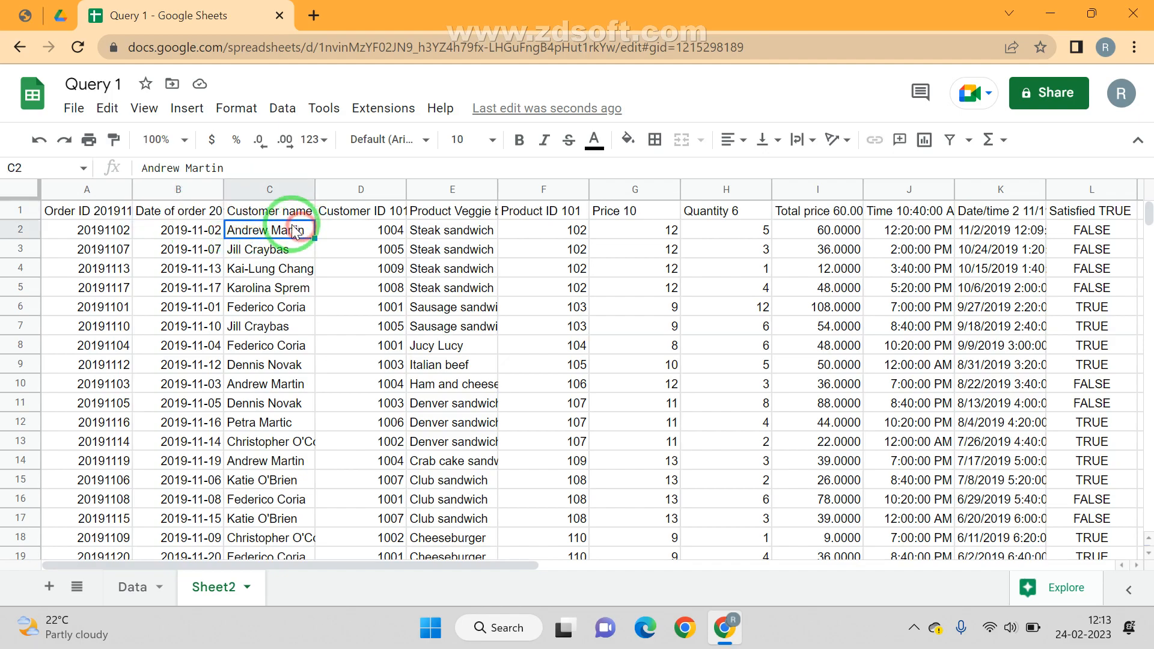
{"action": "left_click", "coordinate": [278, 214]}
{"action": "double_click", "coordinate": [279, 213]}
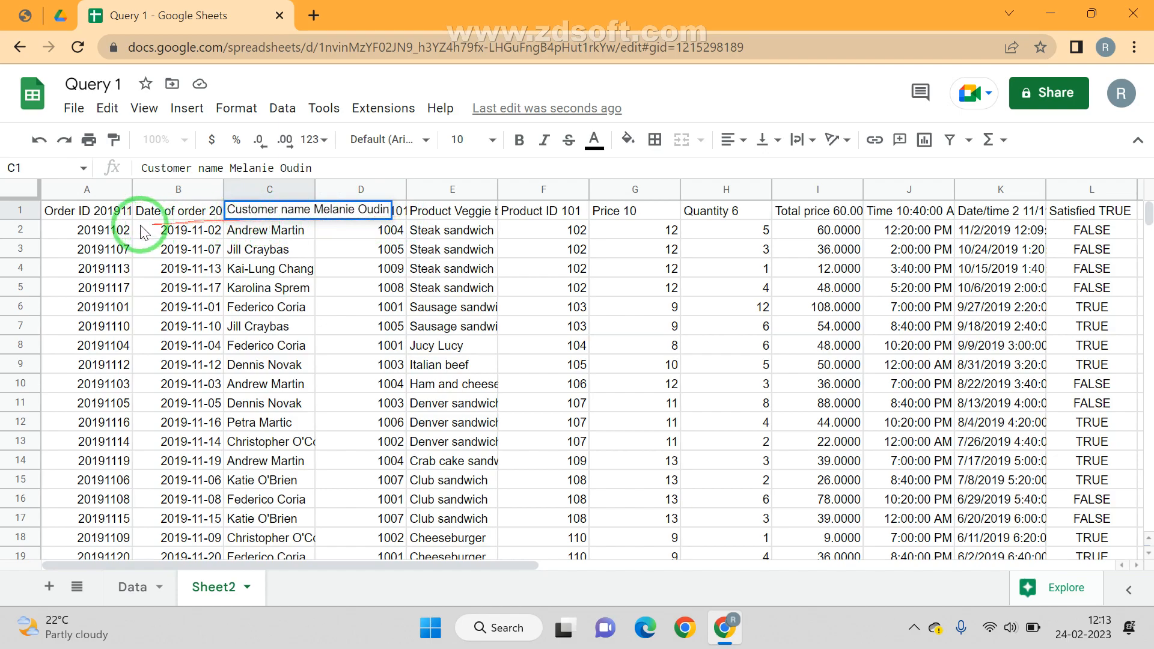
Step: Set the headers argument of the QUERY formula in A1 back to 1
{"action": "left_click", "coordinate": [88, 216]}
{"action": "double_click", "coordinate": [87, 216]}
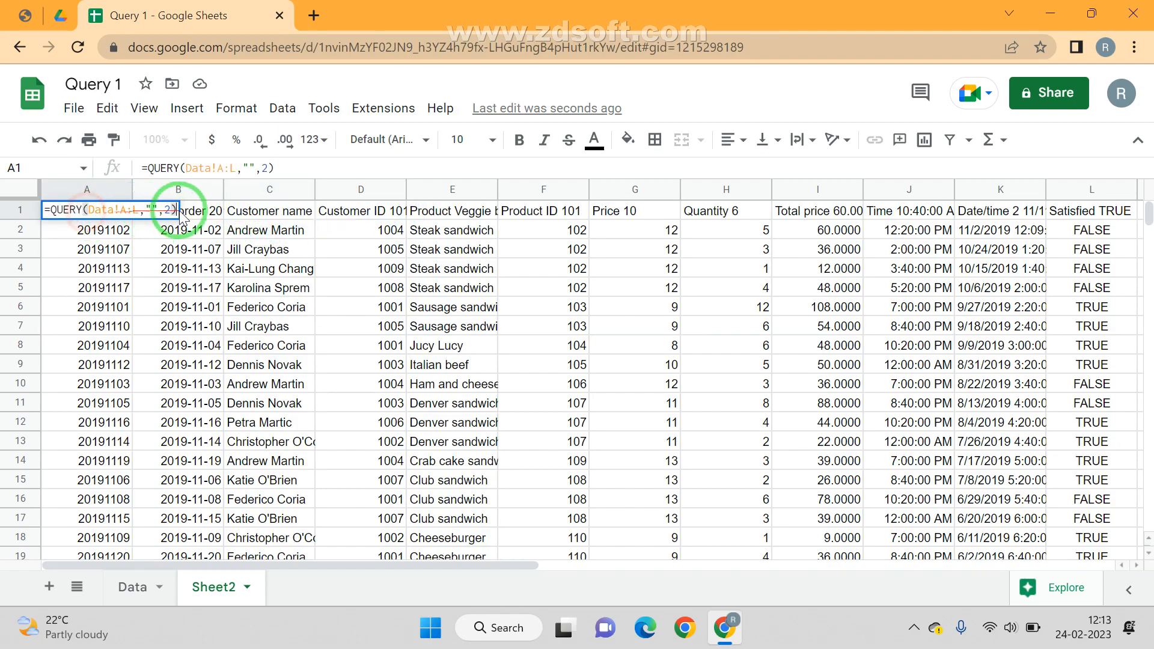
{"action": "left_click", "coordinate": [170, 209]}
{"action": "key", "text": "BackSpace"}
{"action": "type", "text": "1"}
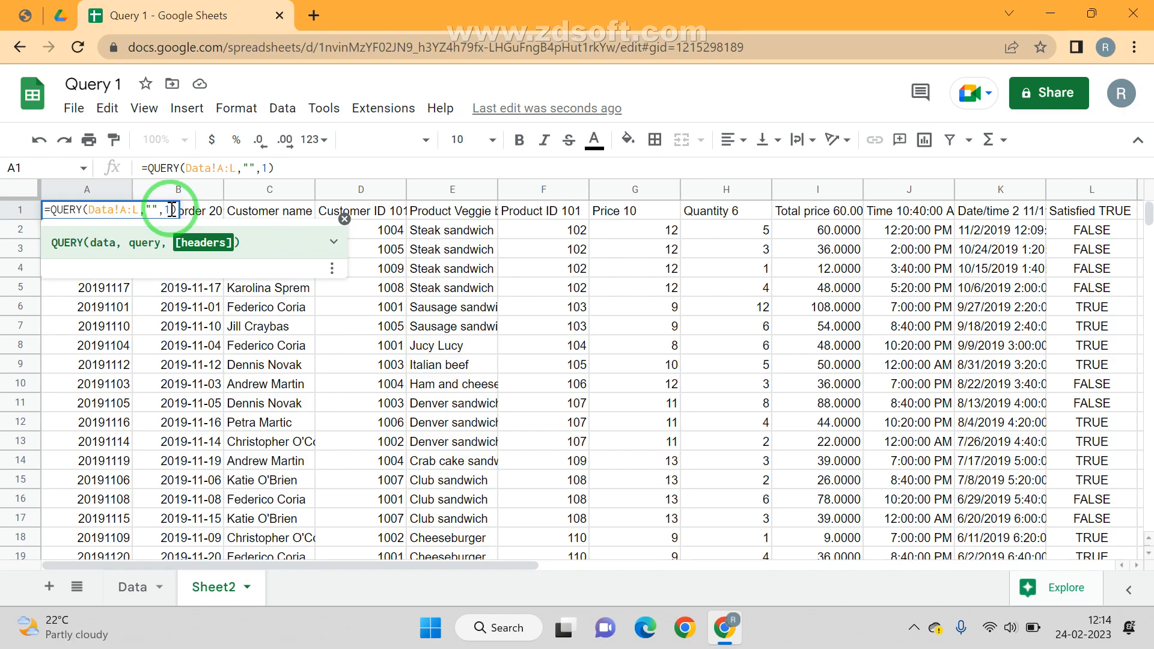
{"action": "key", "text": "Return"}
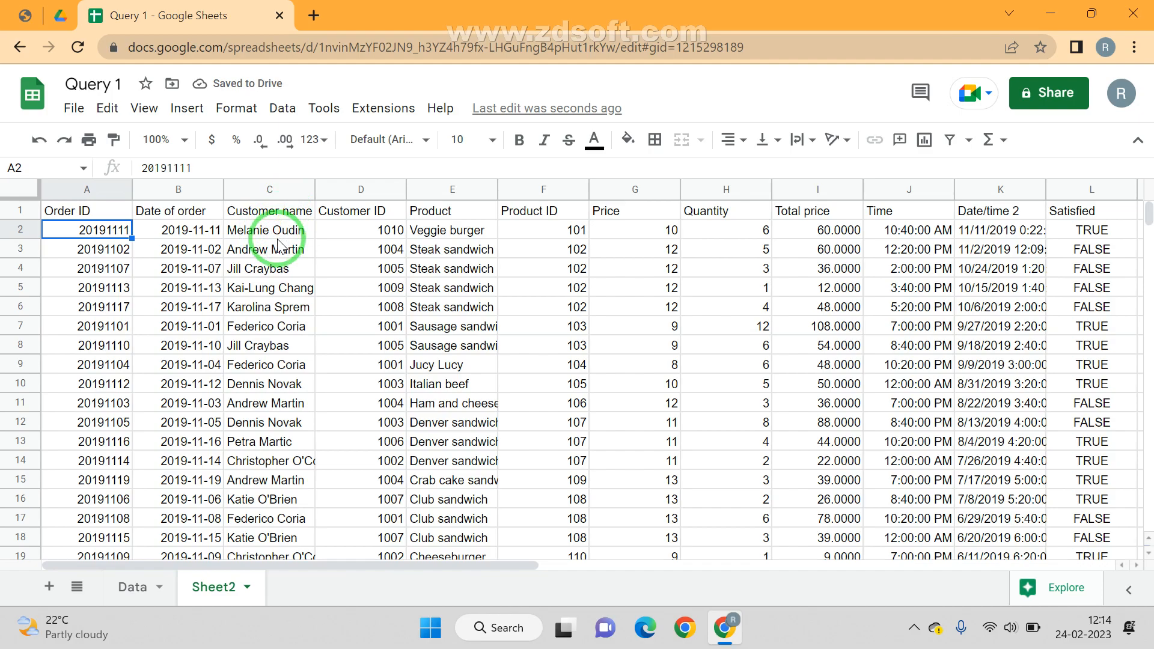
Step: Select the formula cell A1, consult the SELECT section of the Query Stages PDF and return to the Query 1 spreadsheet
{"action": "left_click", "coordinate": [90, 212]}
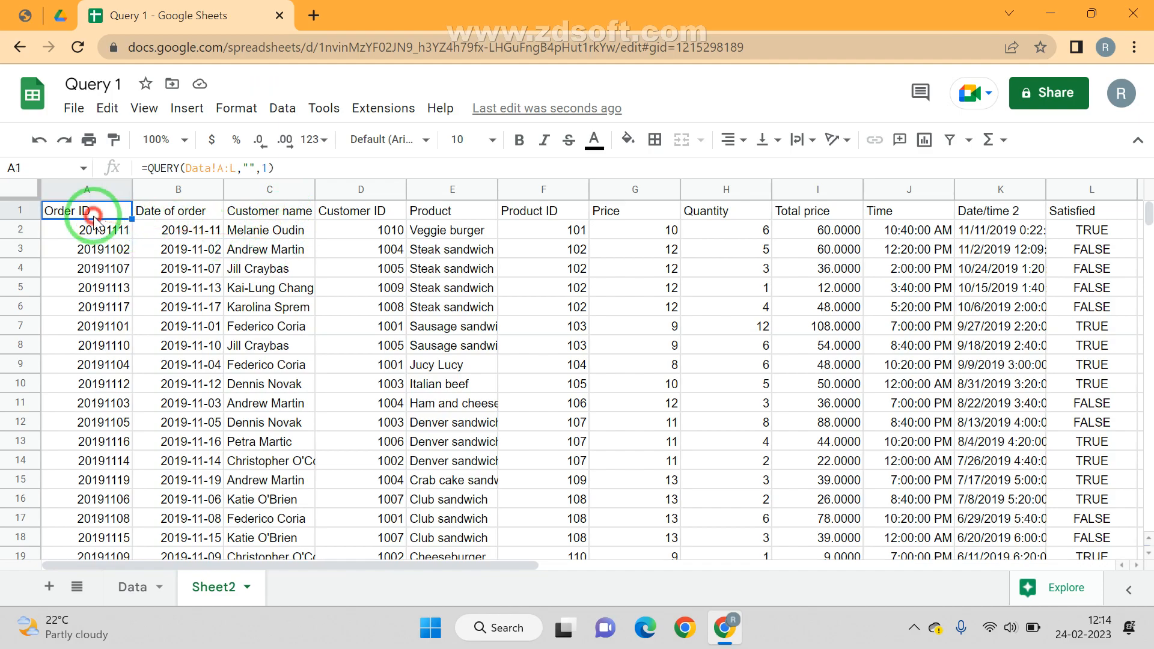
{"action": "left_click", "coordinate": [24, 15]}
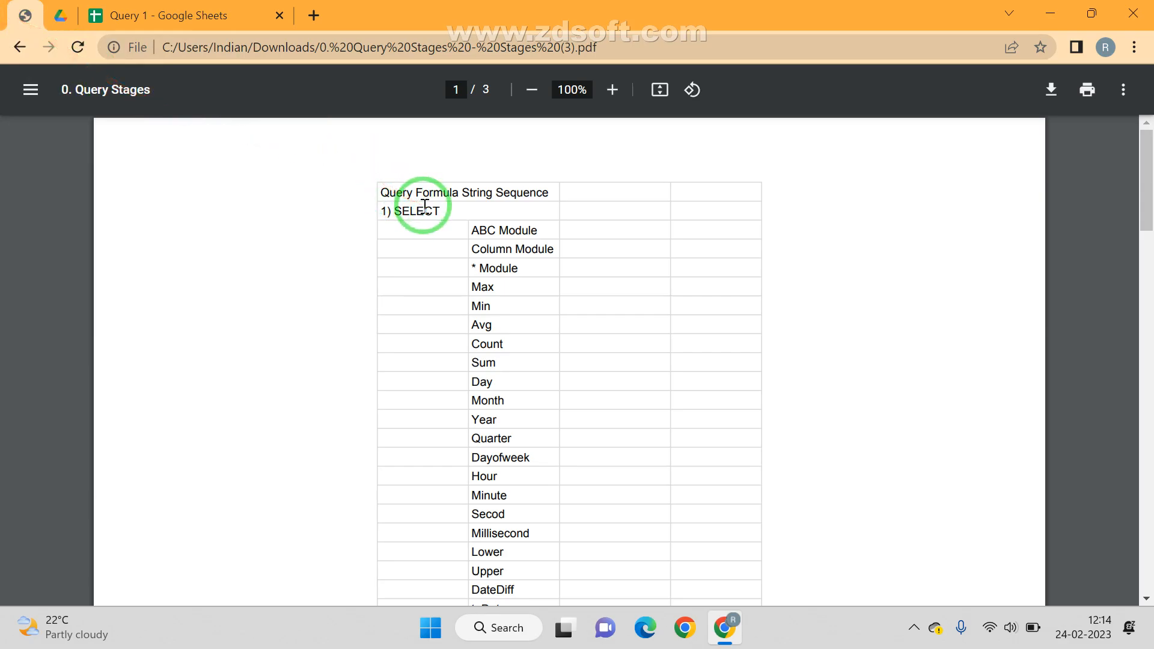
{"action": "left_click", "coordinate": [171, 7]}
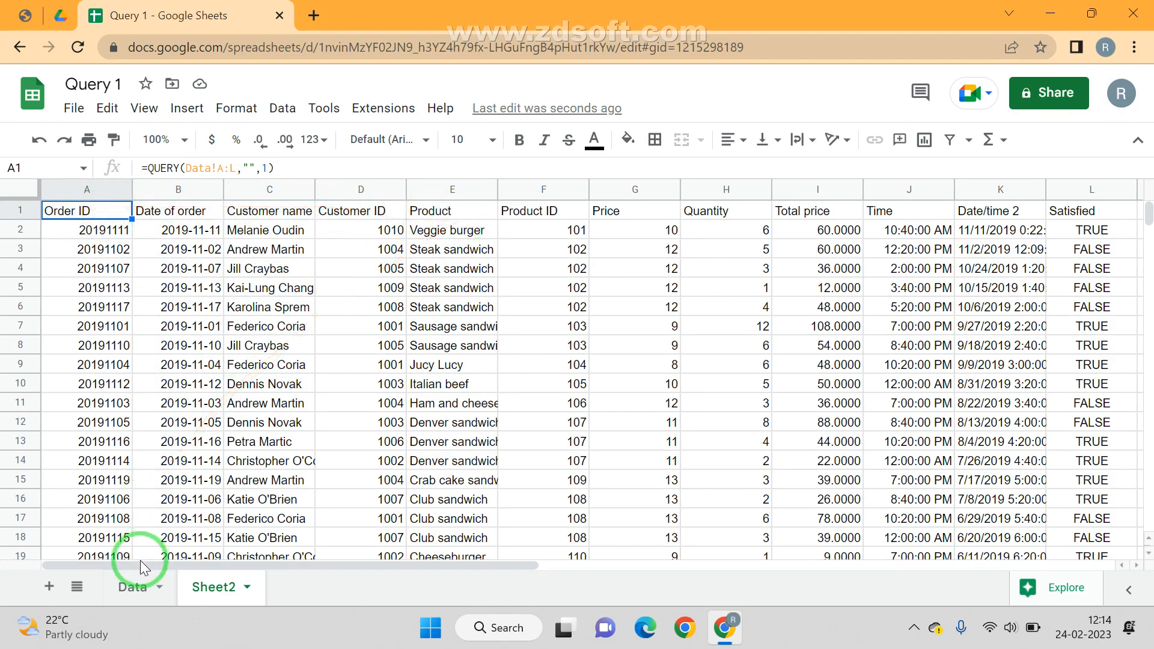
Step: Check the Data sheet's columns and set the query argument of the Sheet2 A1 formula to "Select A,D"
{"action": "left_click", "coordinate": [133, 587]}
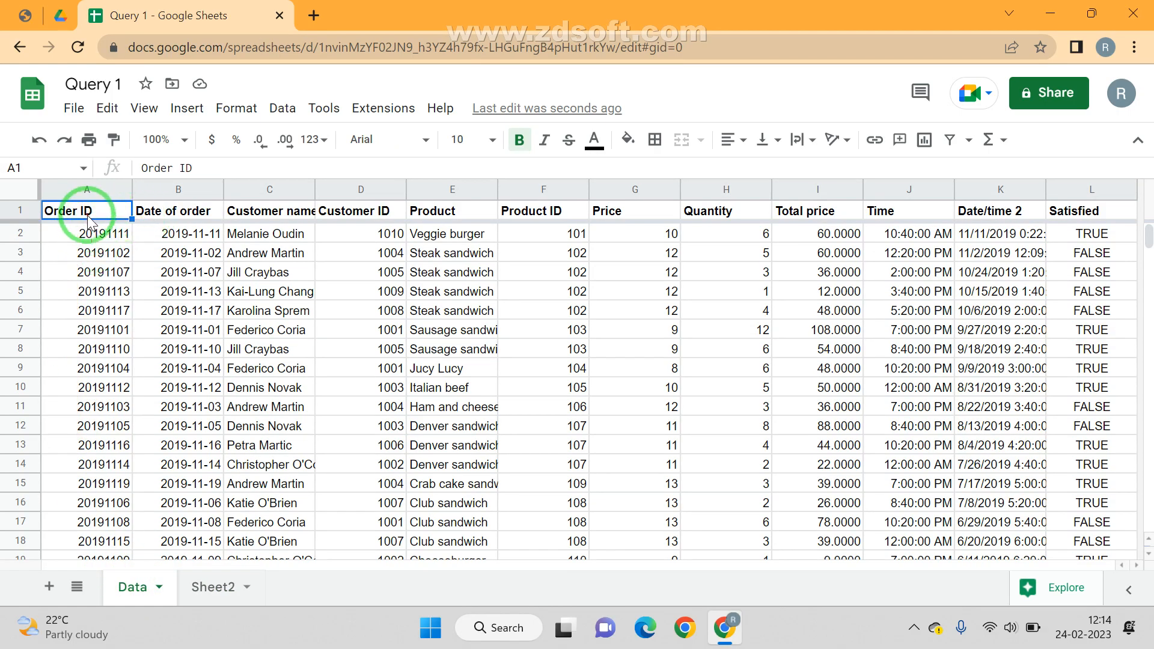
{"action": "left_click", "coordinate": [210, 587]}
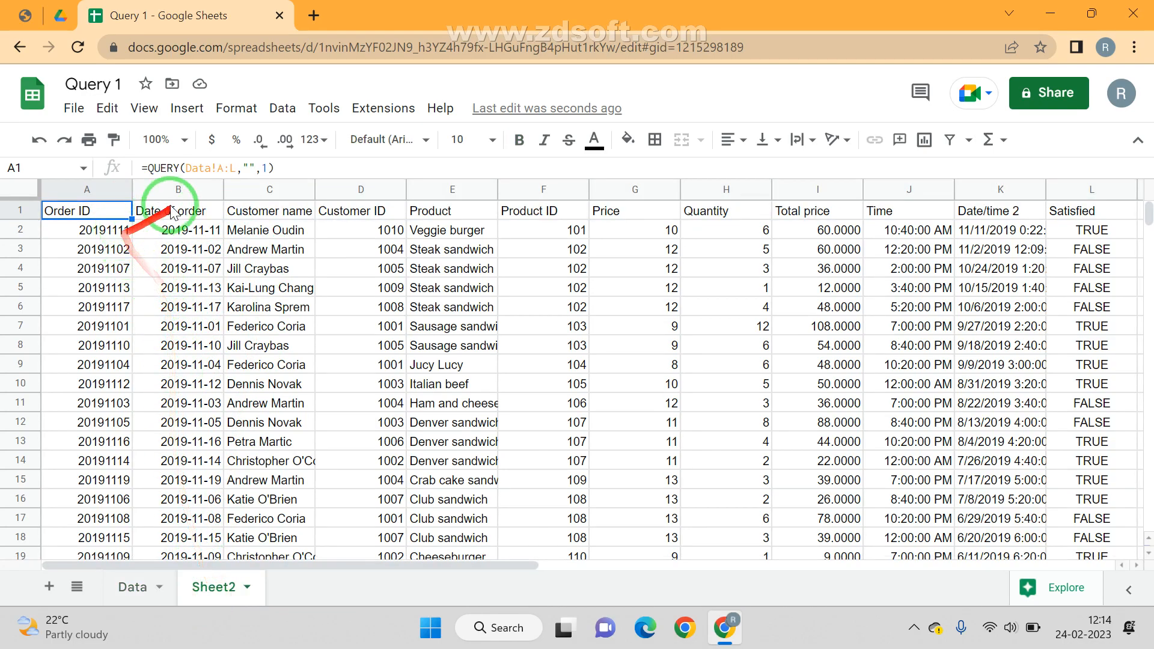
{"action": "left_click", "coordinate": [246, 169]}
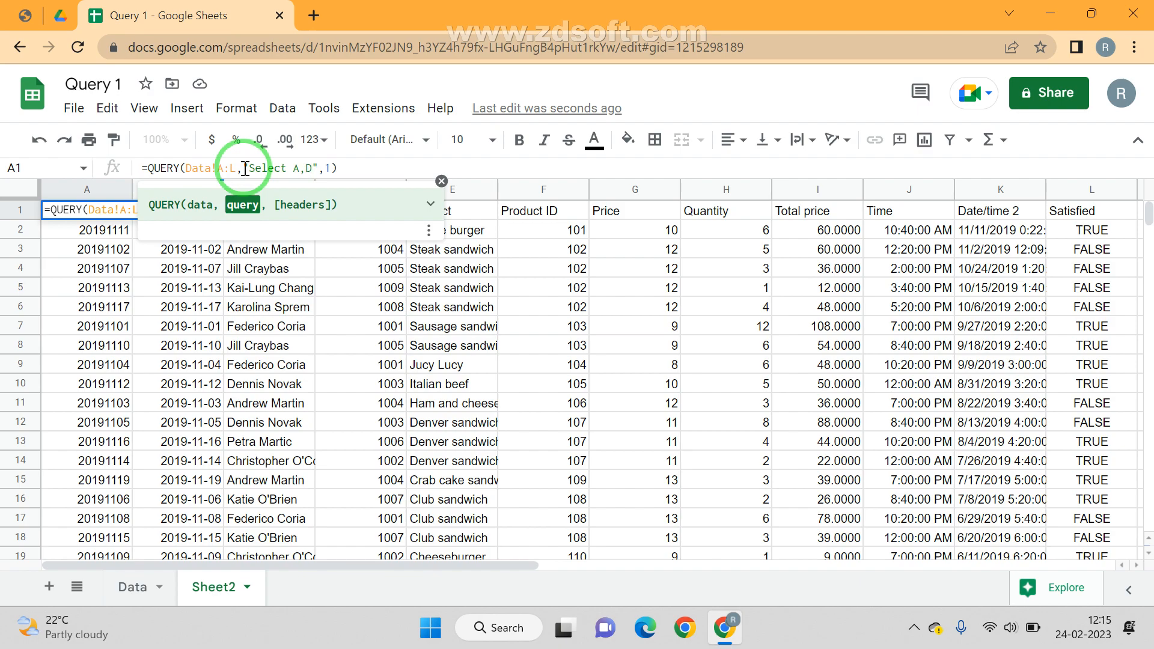
{"action": "key", "text": "Return"}
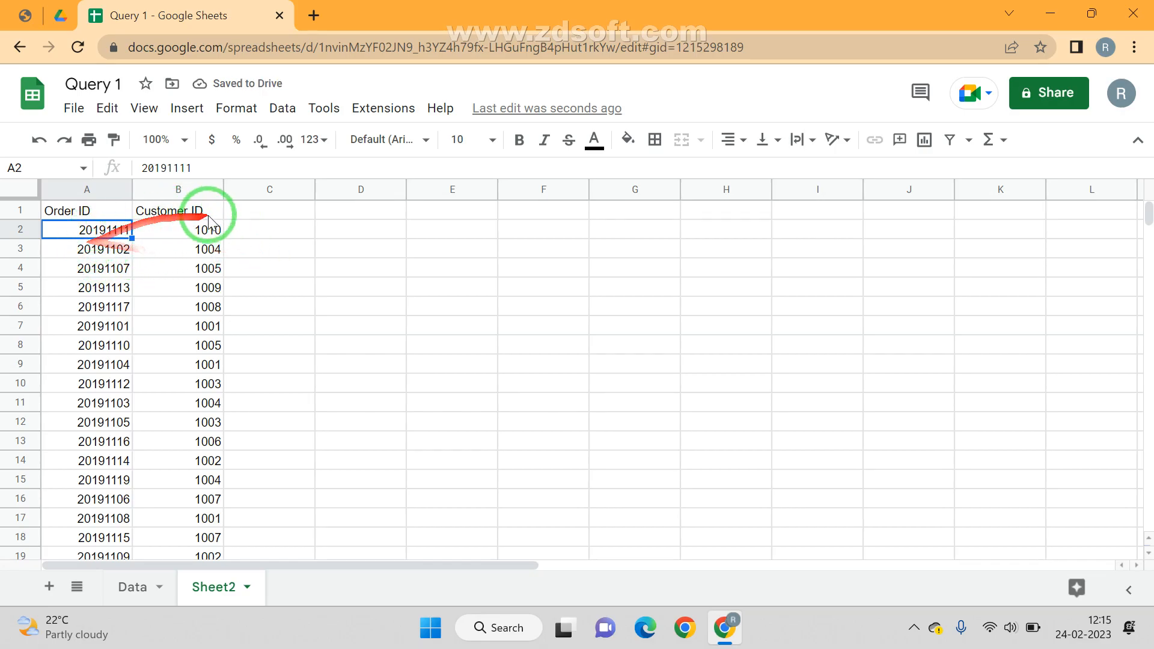
Step: Compare the Sheet2 headers in A1 and B1 with the column letters of the Data sheet's header row
{"action": "left_click", "coordinate": [174, 207]}
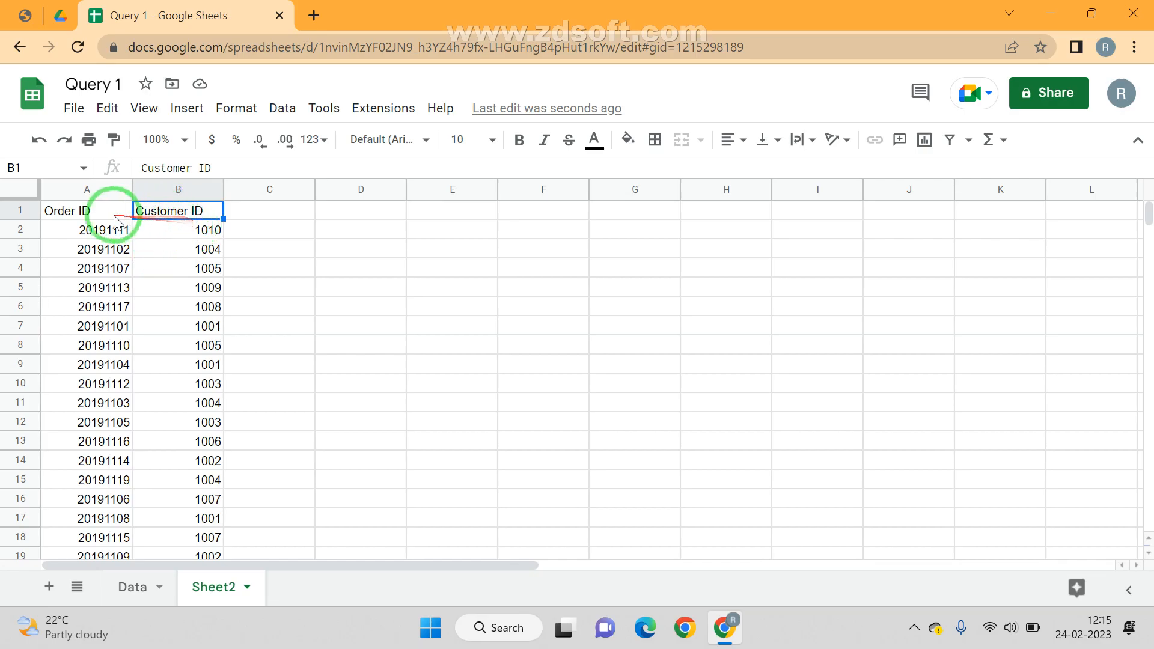
{"action": "left_click", "coordinate": [95, 208]}
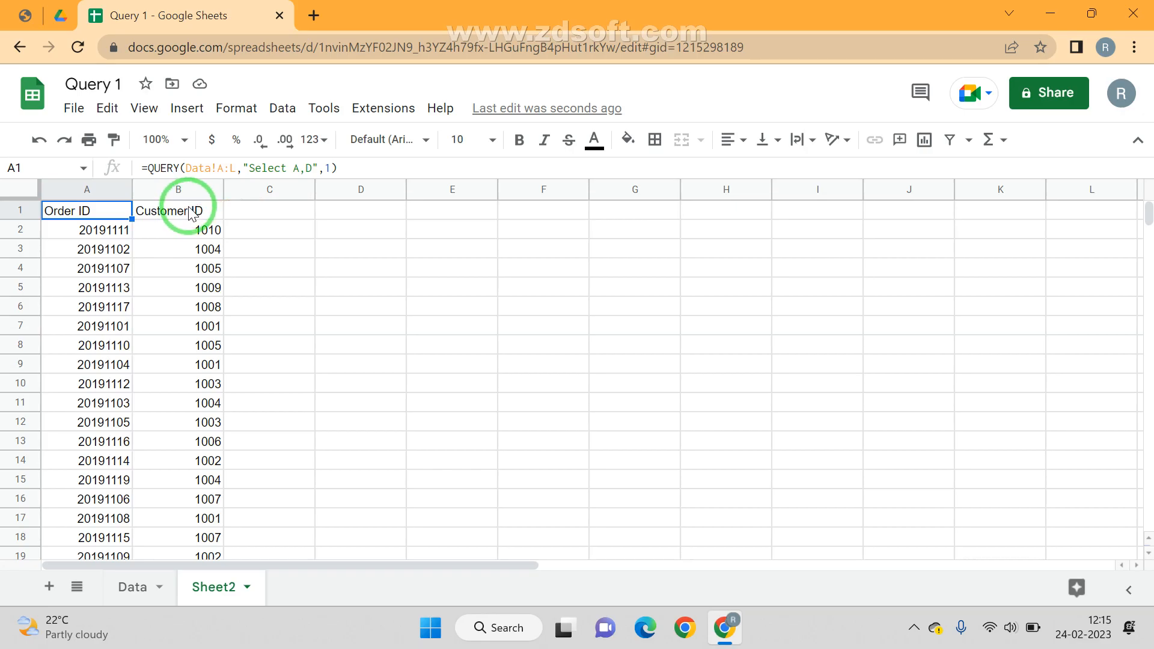
{"action": "left_click", "coordinate": [134, 587]}
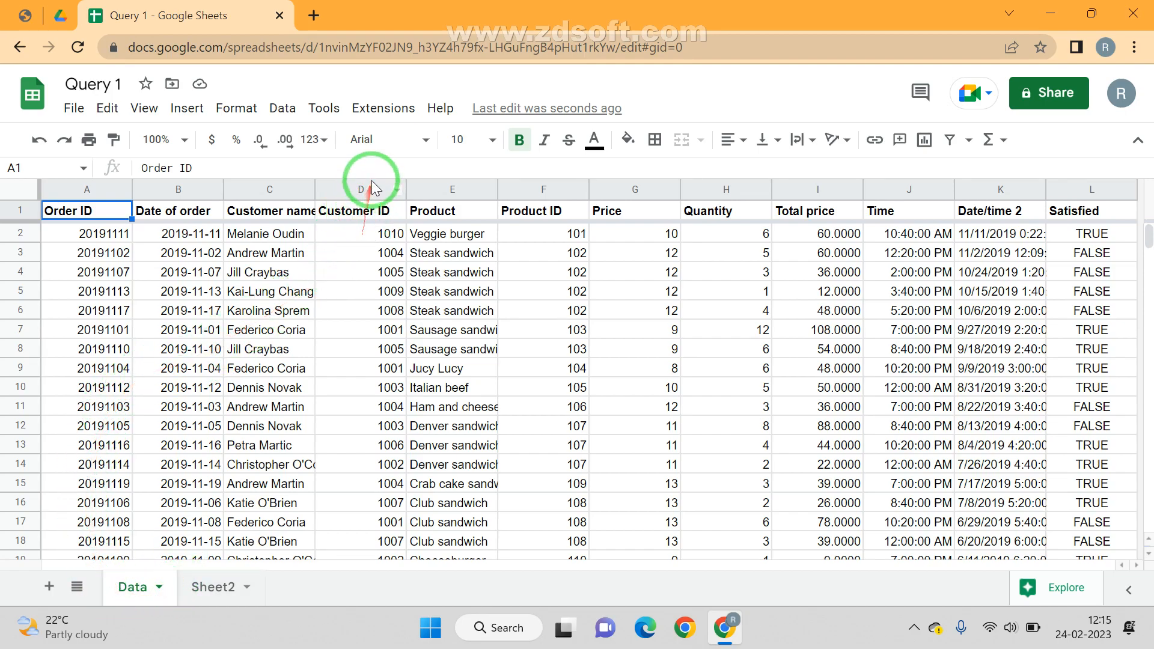
{"action": "left_click", "coordinate": [359, 216]}
{"action": "key", "text": "Left"}
{"action": "key", "text": "Left"}
{"action": "key", "text": "Left"}
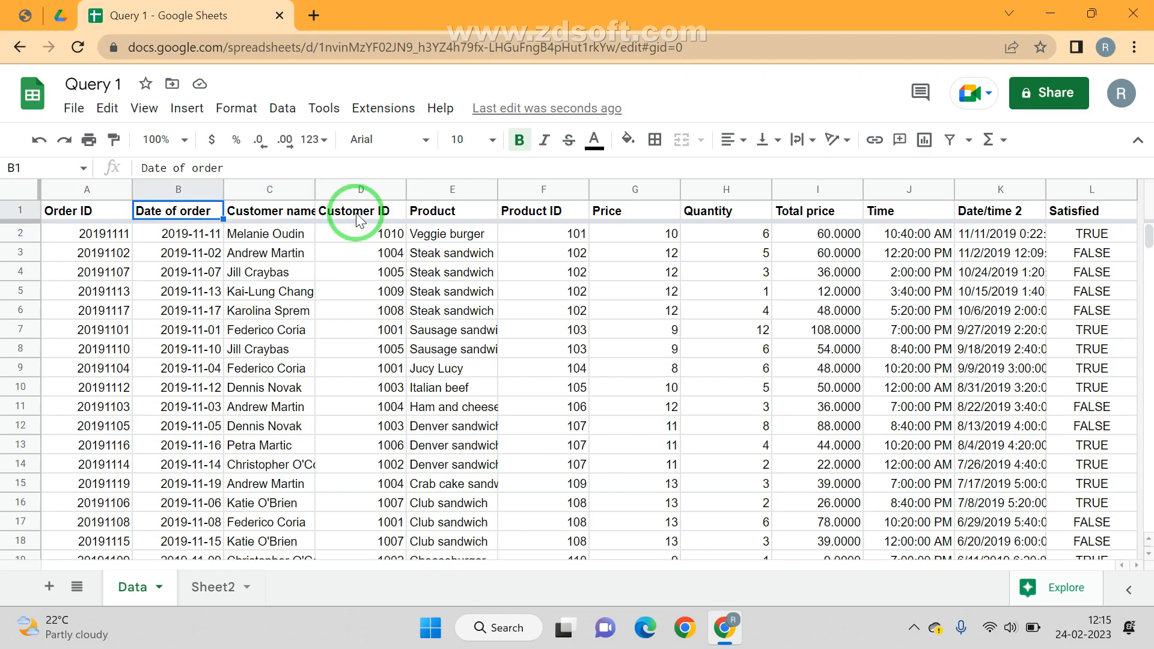
{"action": "key", "text": "Right"}
{"action": "key", "text": "Right"}
{"action": "key", "text": "Right"}
{"action": "key", "text": "Right"}
{"action": "key", "text": "Right"}
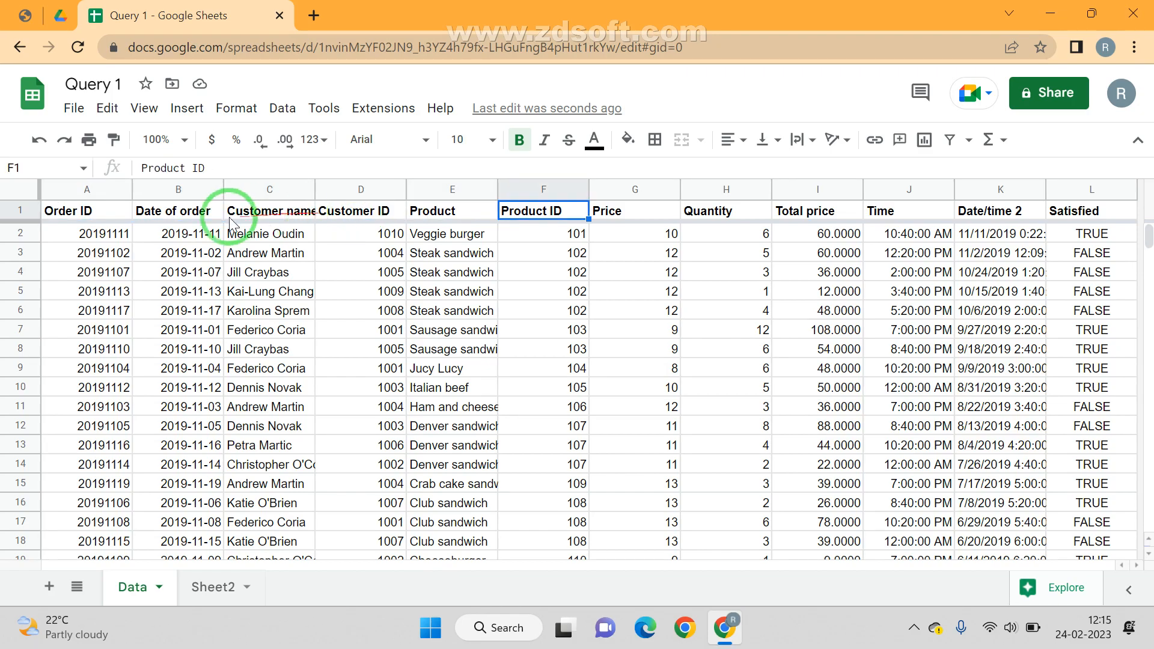
{"action": "left_click", "coordinate": [114, 211]}
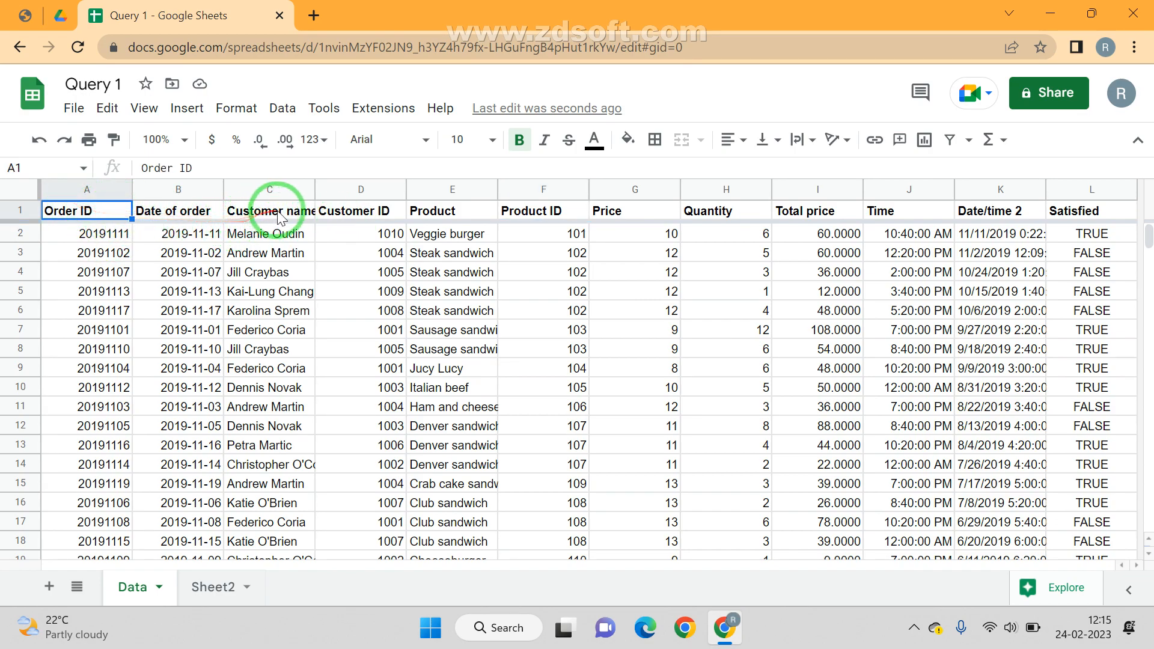
{"action": "left_click", "coordinate": [255, 214]}
{"action": "left_click", "coordinate": [455, 207]}
Step: Replace the column list in the Sheet2 A1 query with a,C,e so it reads "Select a,C,e ", and inspect the result
{"action": "left_click", "coordinate": [204, 586]}
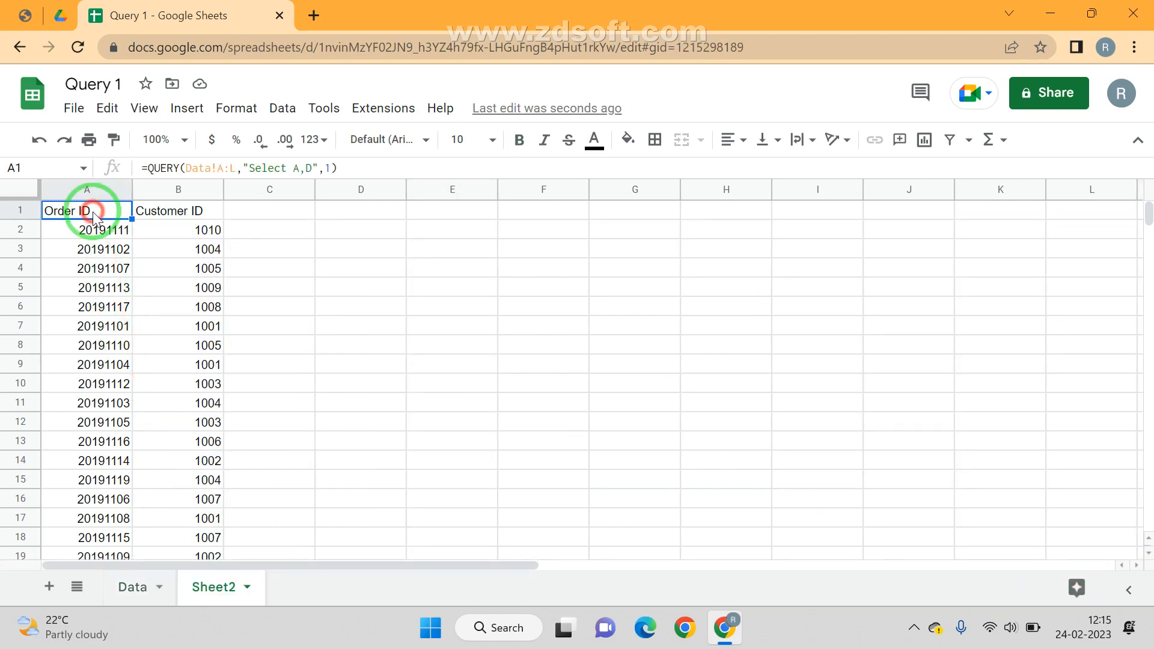
{"action": "double_click", "coordinate": [93, 215]}
{"action": "key", "text": "shift+Right"}
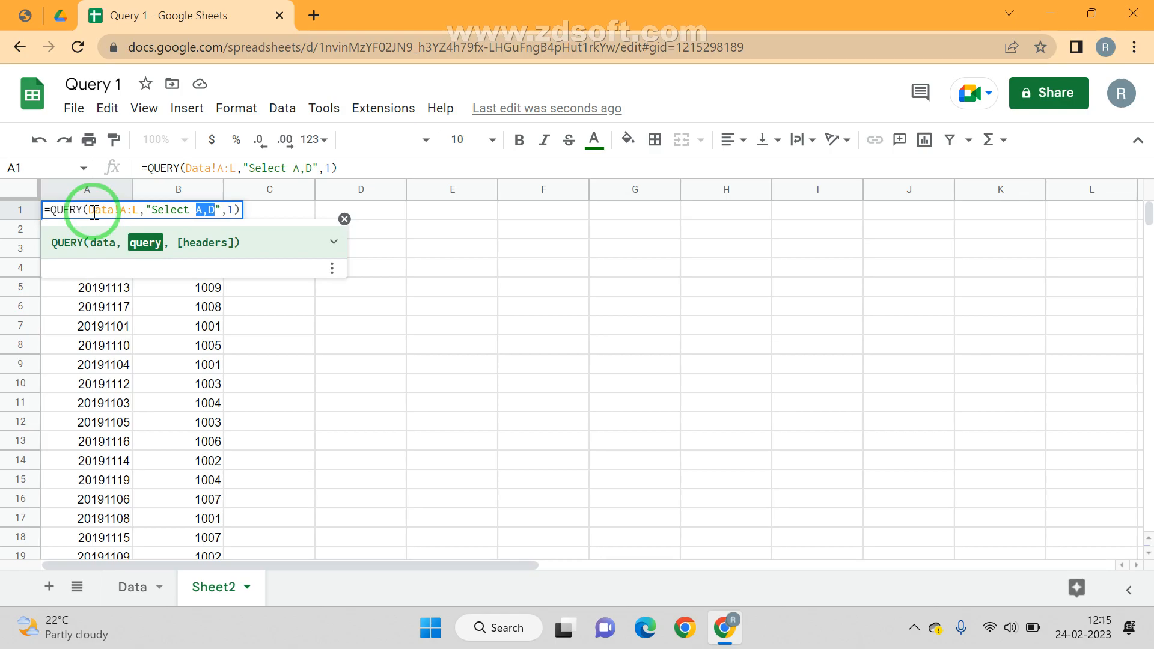
{"action": "type", "text": "a"}
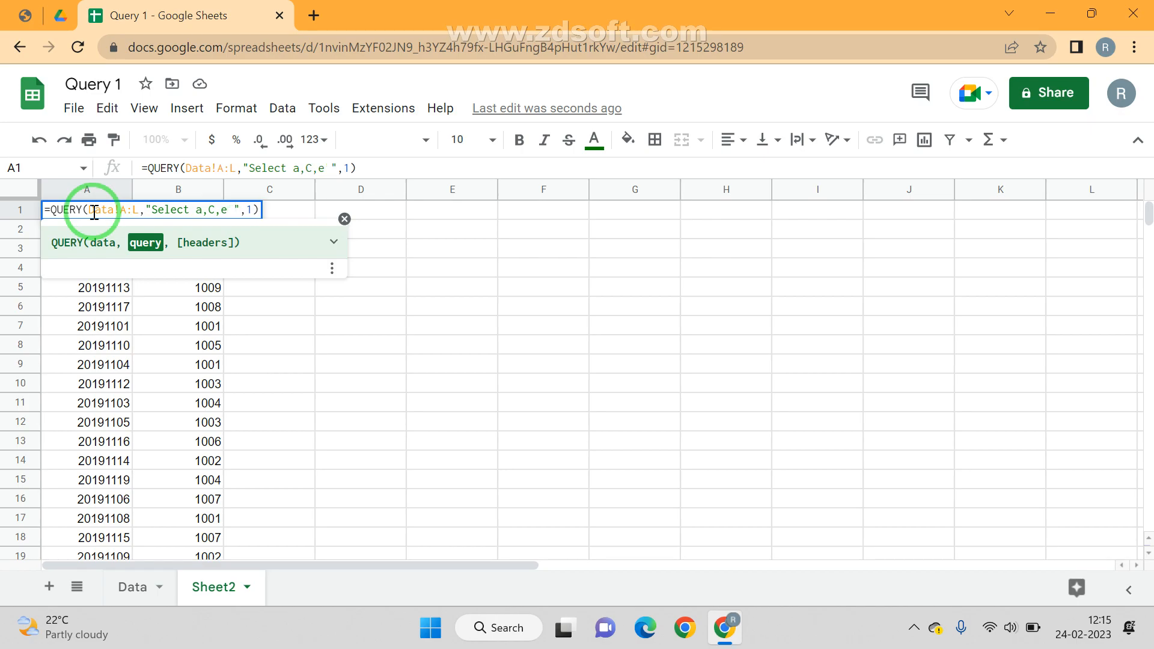
{"action": "key", "text": "Return"}
{"action": "left_click", "coordinate": [96, 219]}
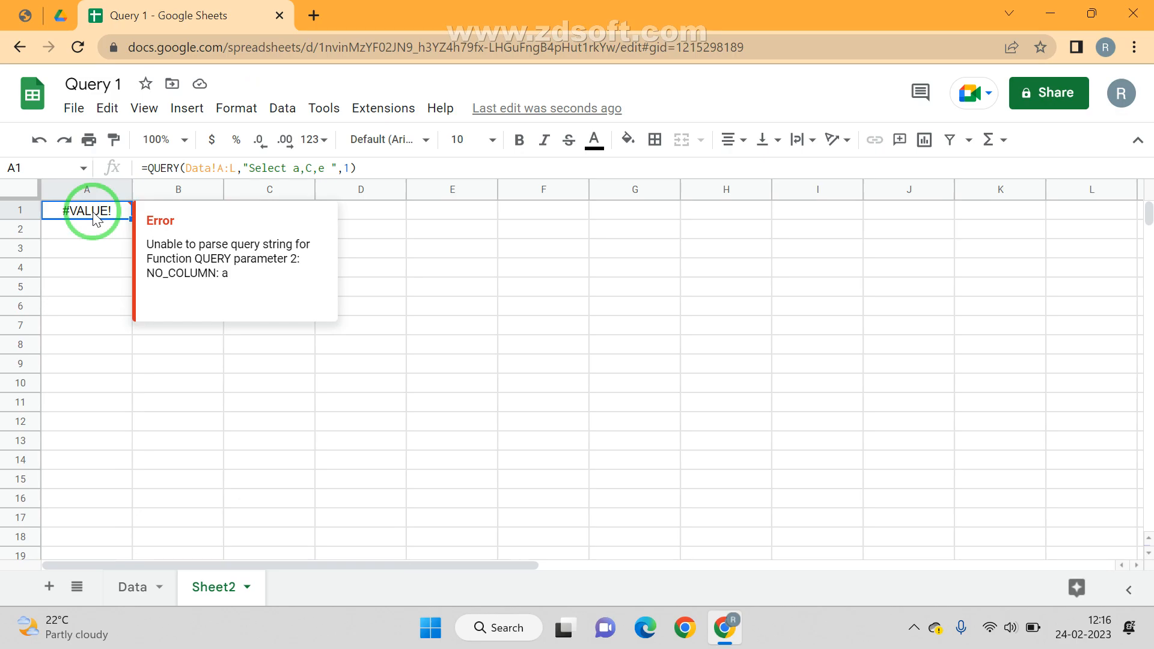
Step: Capitalize the column letters in the A1 query string so it reads "Select A,C,E "
{"action": "double_click", "coordinate": [93, 213]}
{"action": "key", "text": "Left"}
{"action": "key", "text": "Left"}
{"action": "key", "text": "Left"}
{"action": "key", "text": "Left"}
{"action": "key", "text": "Left"}
{"action": "key", "text": "shift+Left"}
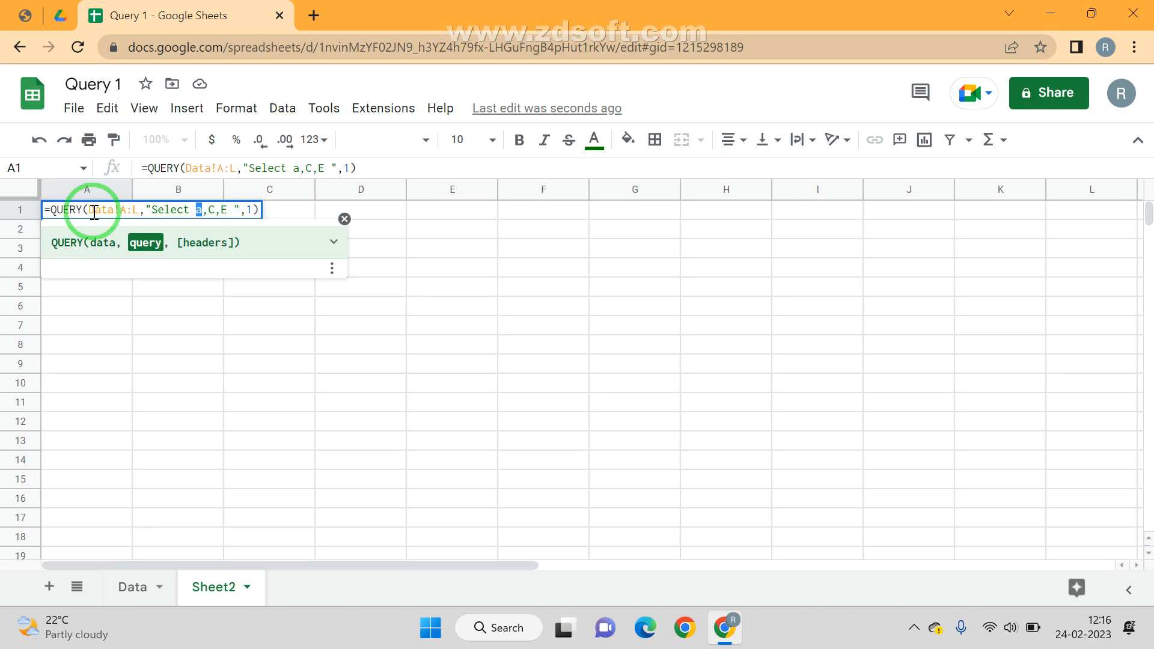
{"action": "key", "text": "Return"}
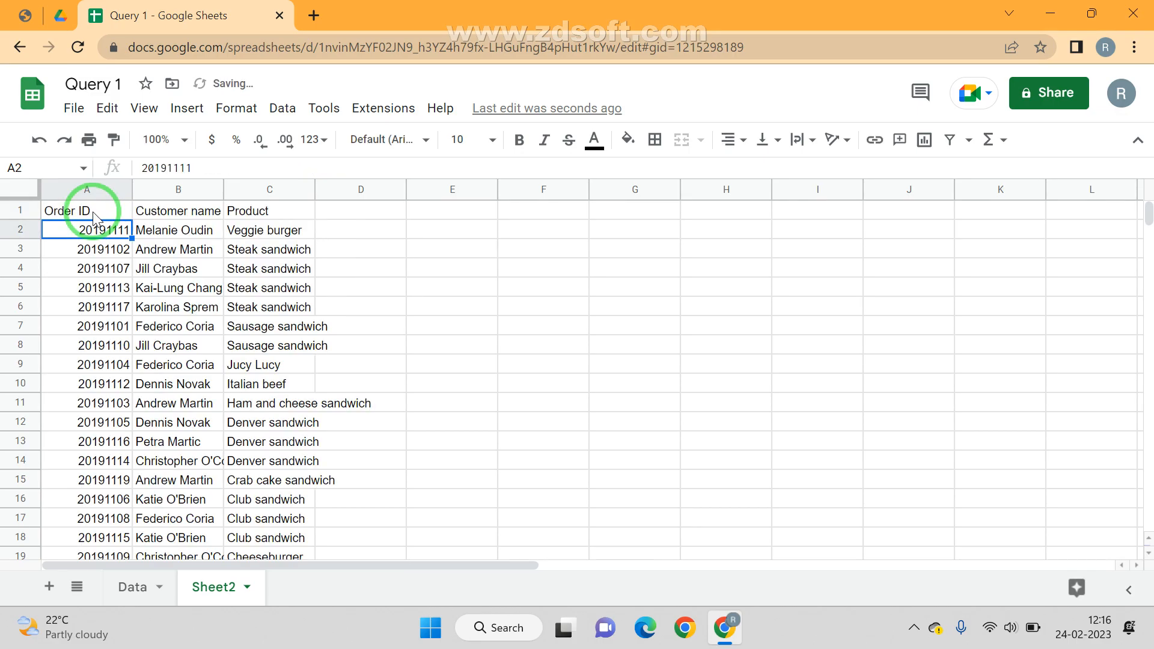
Step: Check the Order ID, Customer name and Product headers across cells A1 to C1
{"action": "left_click", "coordinate": [84, 211]}
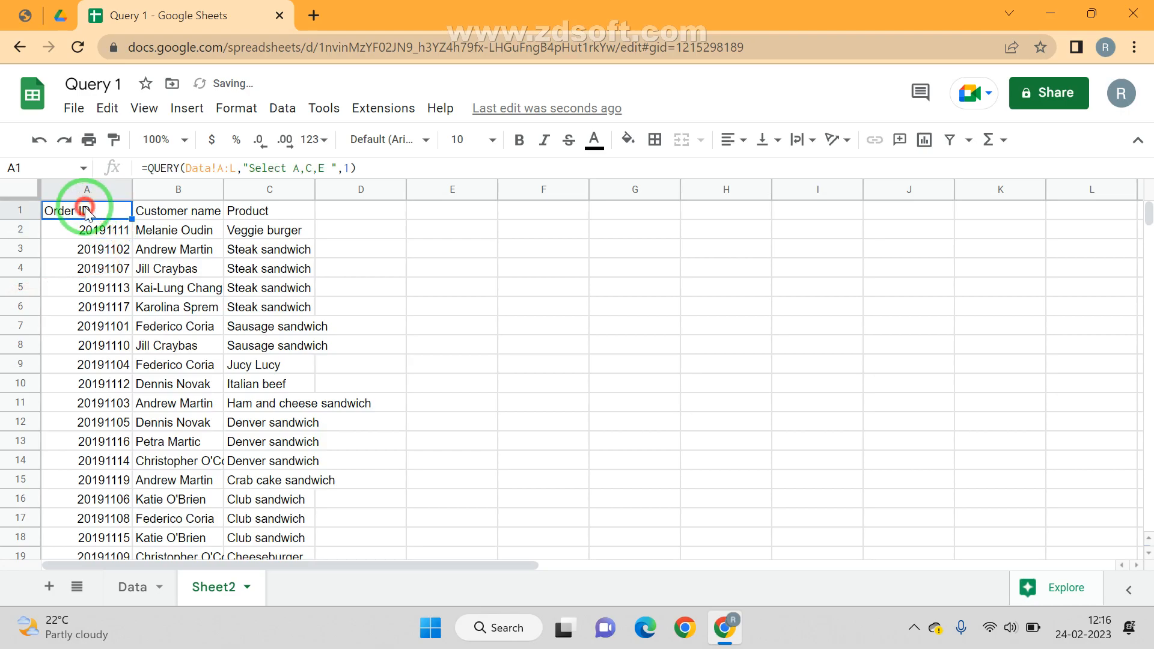
{"action": "left_click", "coordinate": [180, 209]}
{"action": "left_click", "coordinate": [264, 216]}
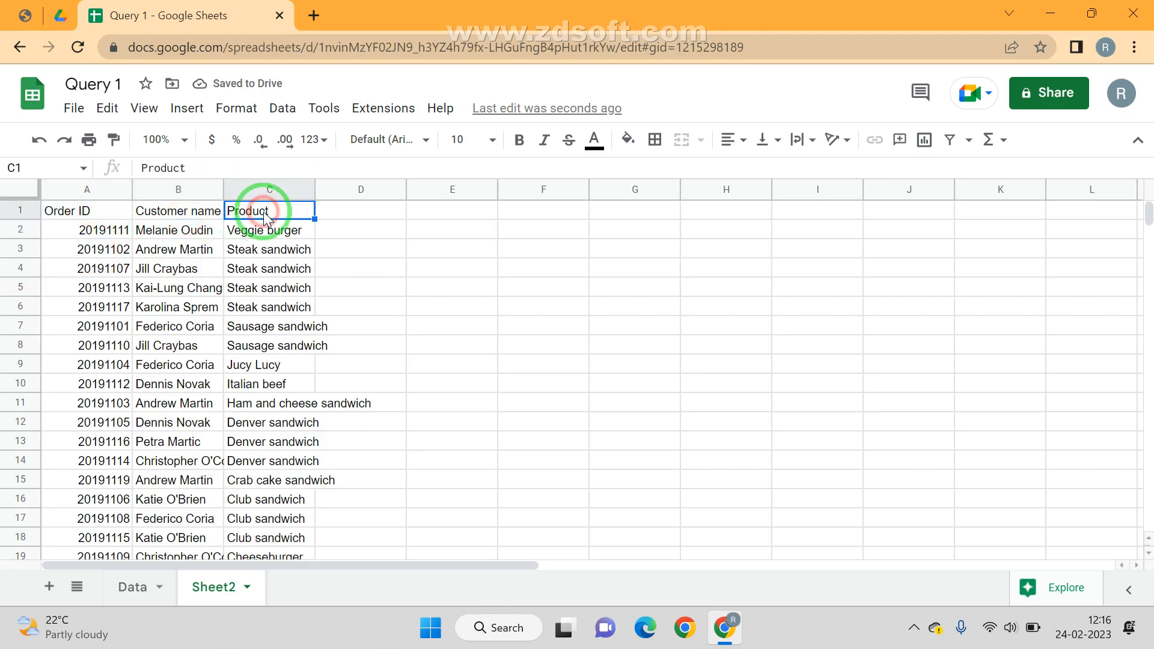
Step: Locate the Total price column in the Data sheet and append column I to the Sheet2 query as "Select A,C,E,I "
{"action": "left_click", "coordinate": [144, 596]}
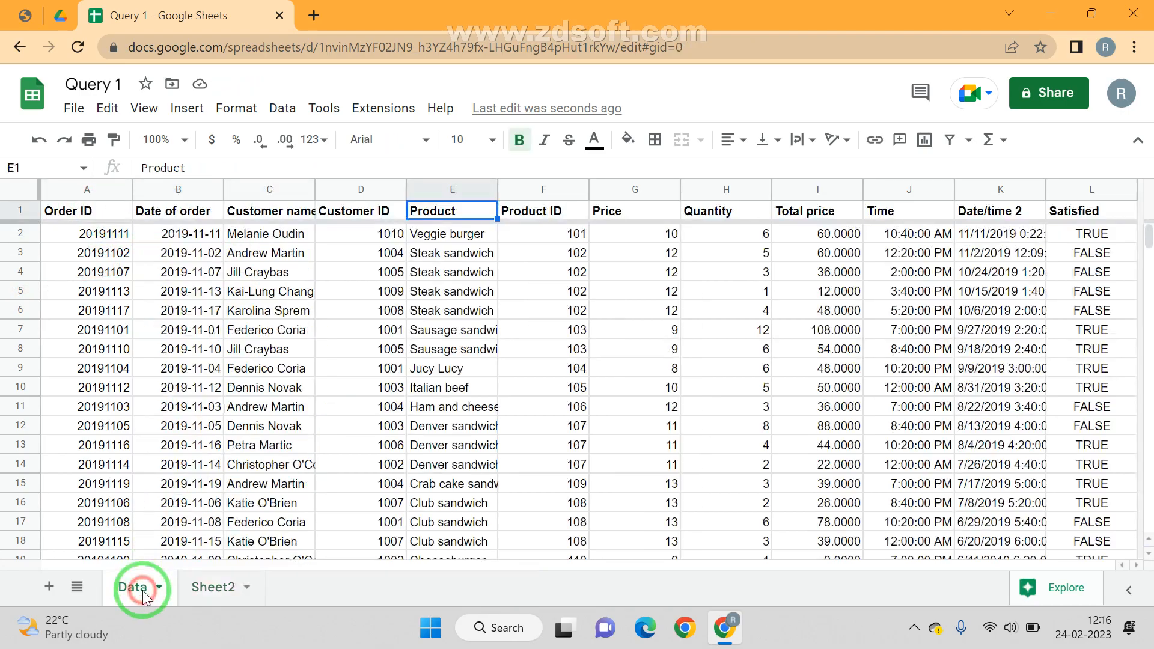
{"action": "left_click", "coordinate": [818, 213]}
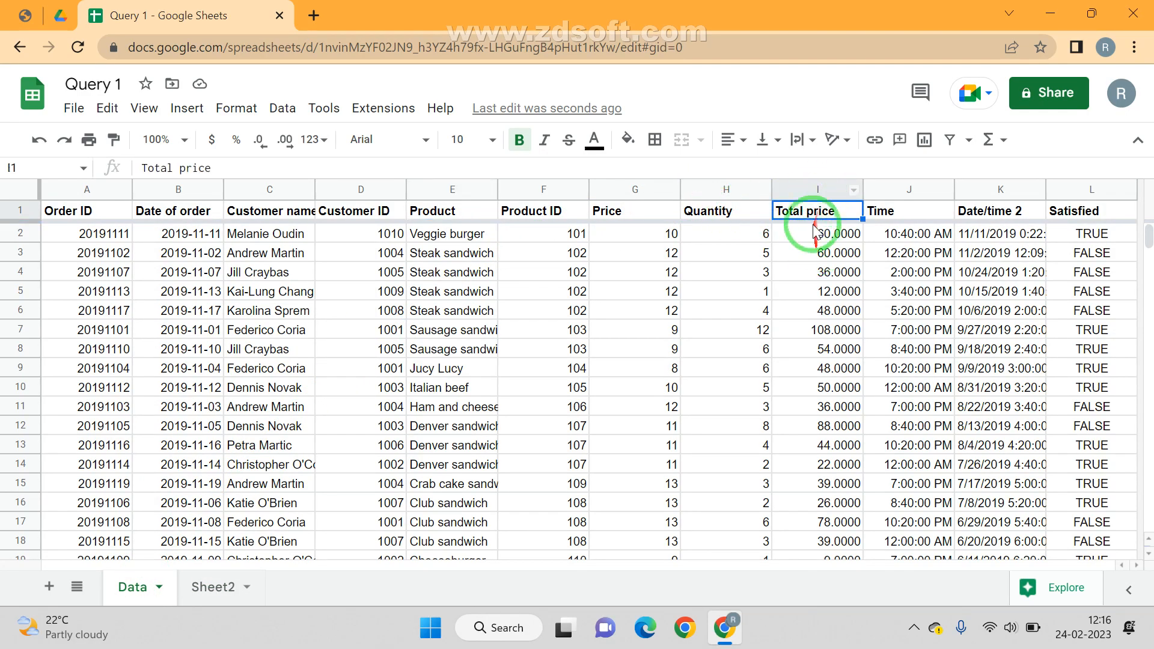
{"action": "left_click", "coordinate": [214, 594]}
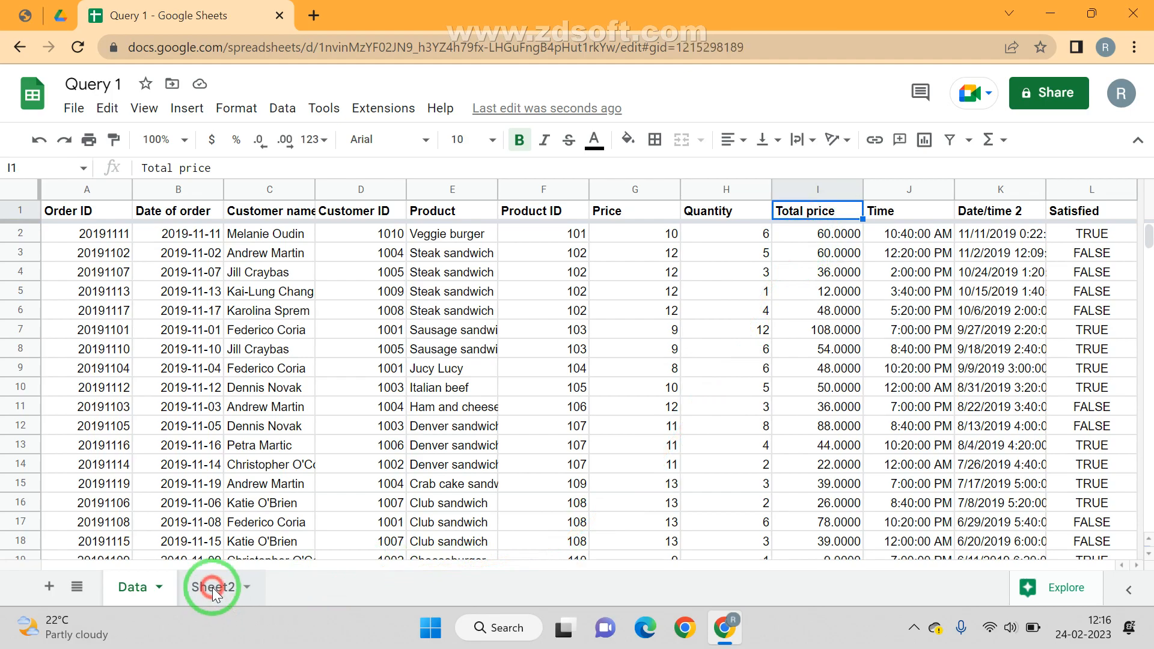
{"action": "left_click", "coordinate": [89, 216]}
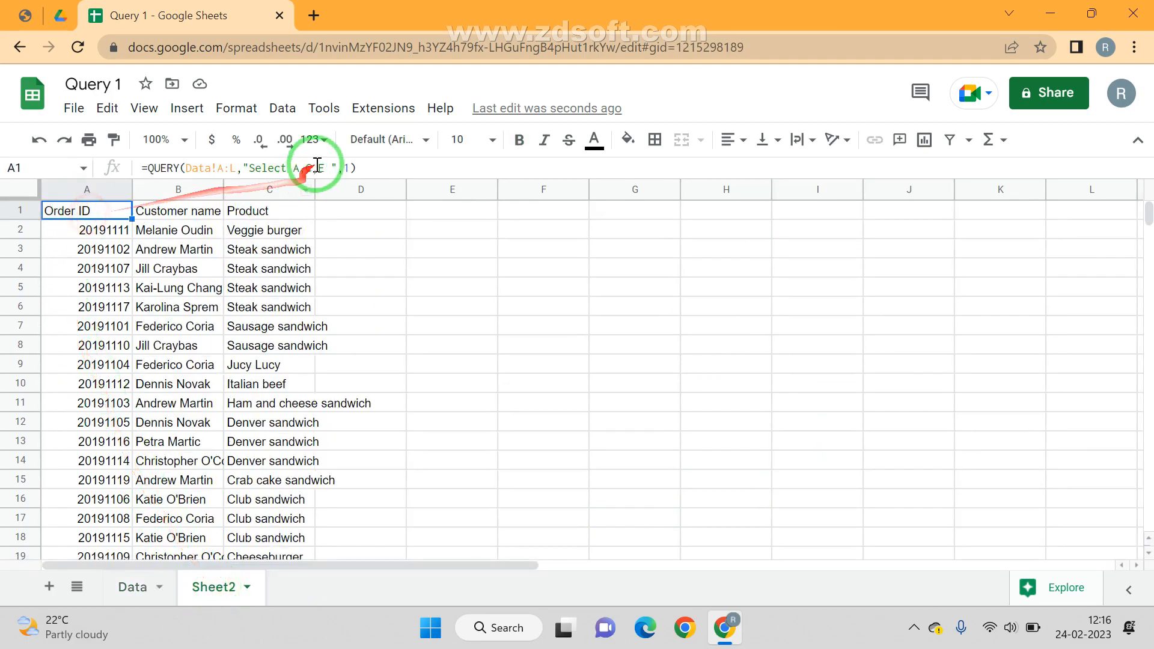
{"action": "left_click", "coordinate": [327, 168]}
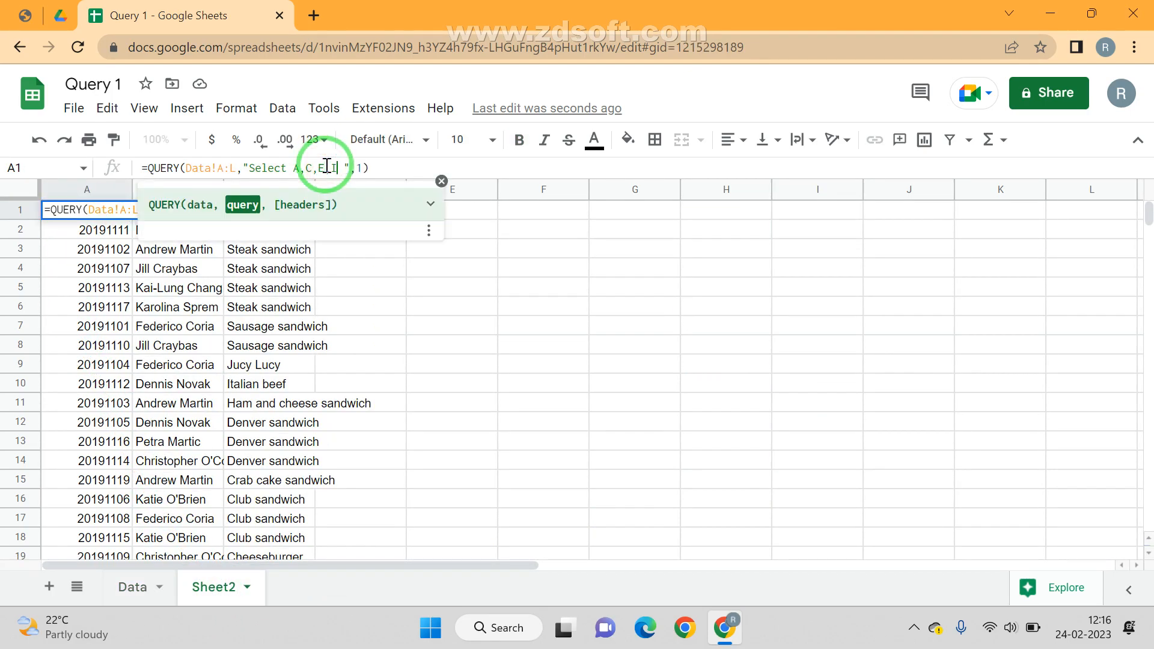
{"action": "key", "text": "Return"}
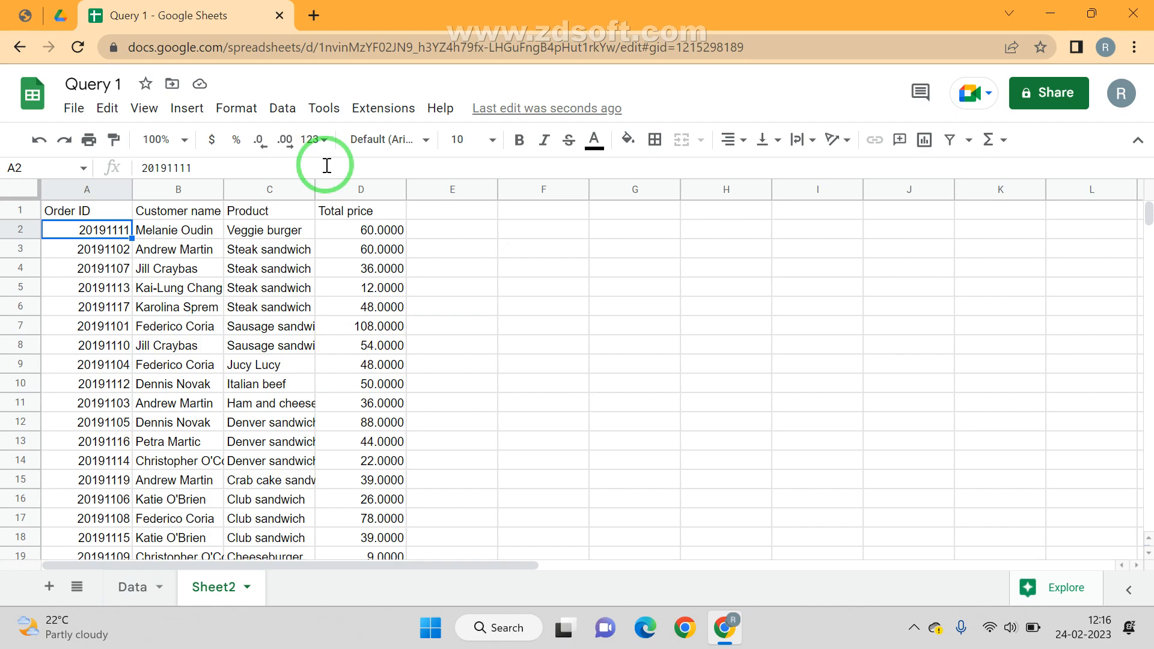
Step: Reorder the columns in the A1 query so that I comes directly after A, followed by C and E
{"action": "key", "text": "Up"}
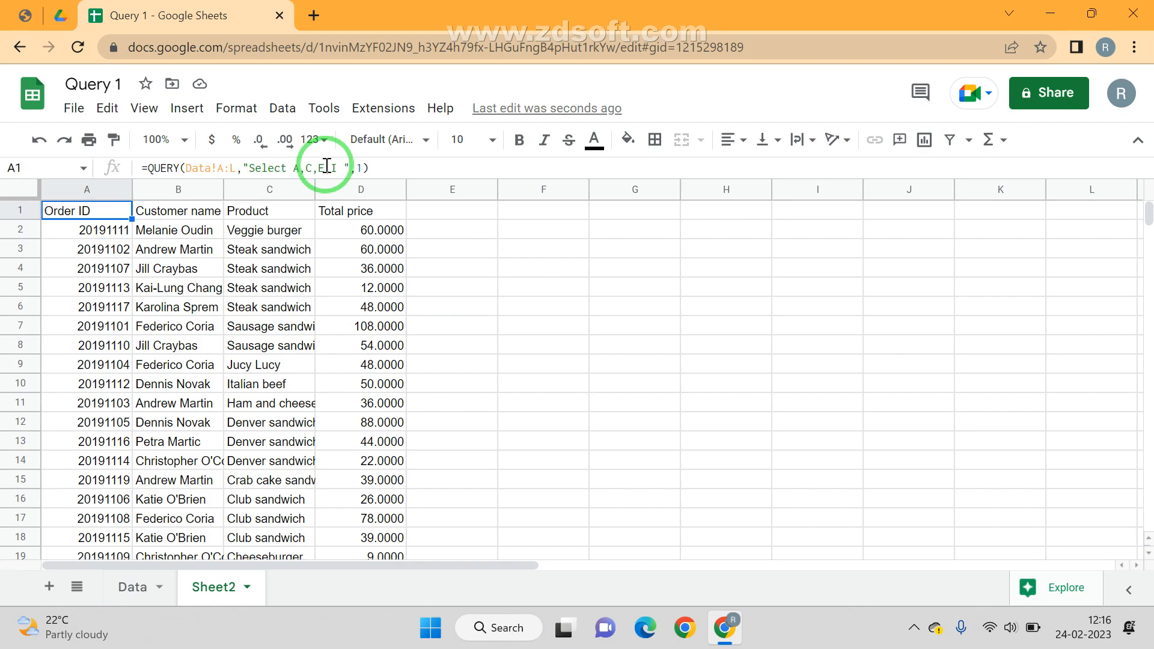
{"action": "key", "text": "F2"}
{"action": "key", "text": "Left"}
{"action": "key", "text": "Left"}
{"action": "key", "text": "Left"}
{"action": "key", "text": "Left"}
{"action": "key", "text": "Left"}
{"action": "key", "text": "Left"}
{"action": "key", "text": "Left"}
{"action": "key", "text": "Left"}
{"action": "key", "text": "Left"}
{"action": "key", "text": "Left"}
{"action": "key", "text": "Left"}
{"action": "key", "text": "Left"}
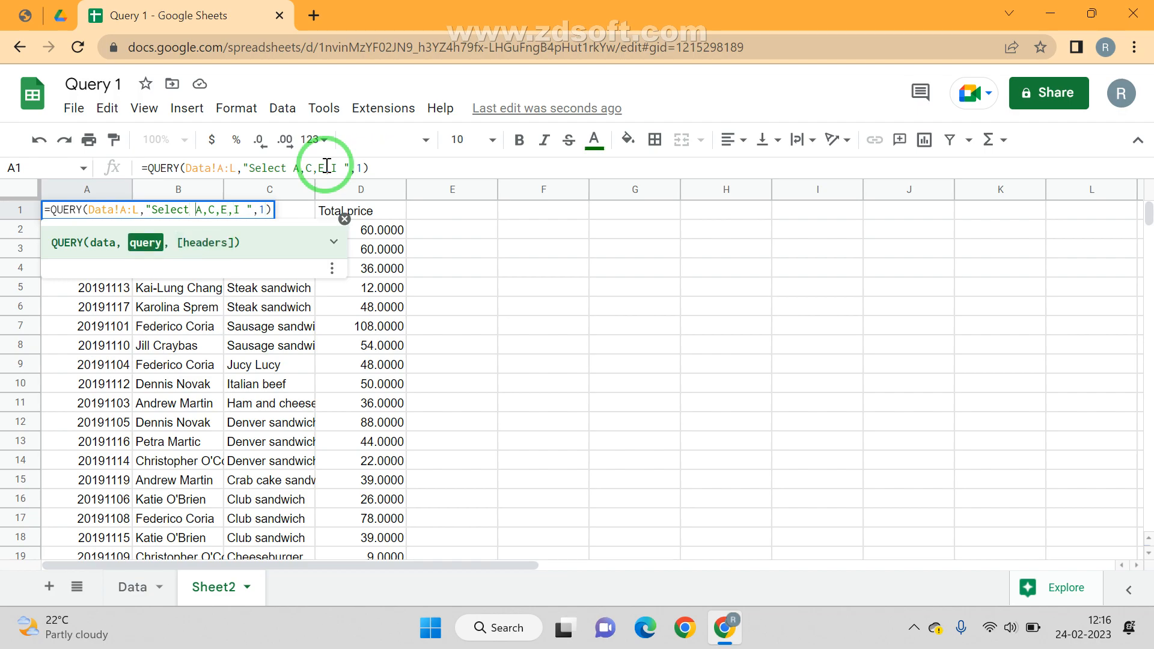
{"action": "key", "text": "BackSpace"}
{"action": "key", "text": "BackSpace"}
{"action": "type", "text": ",I"}
{"action": "key", "text": "Return"}
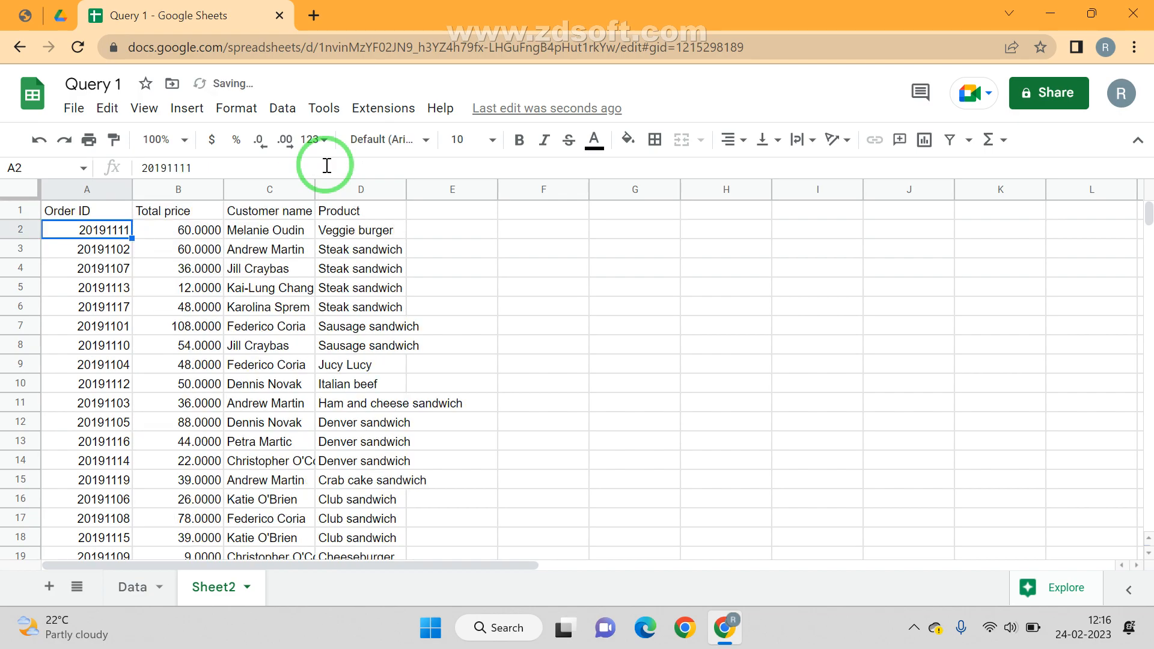
Step: Bold the header cells A1:D1 on Sheet2 and fit the Customer name column's width to its contents
{"action": "key", "text": "Up"}
{"action": "key", "text": "ctrl+shift+Right"}
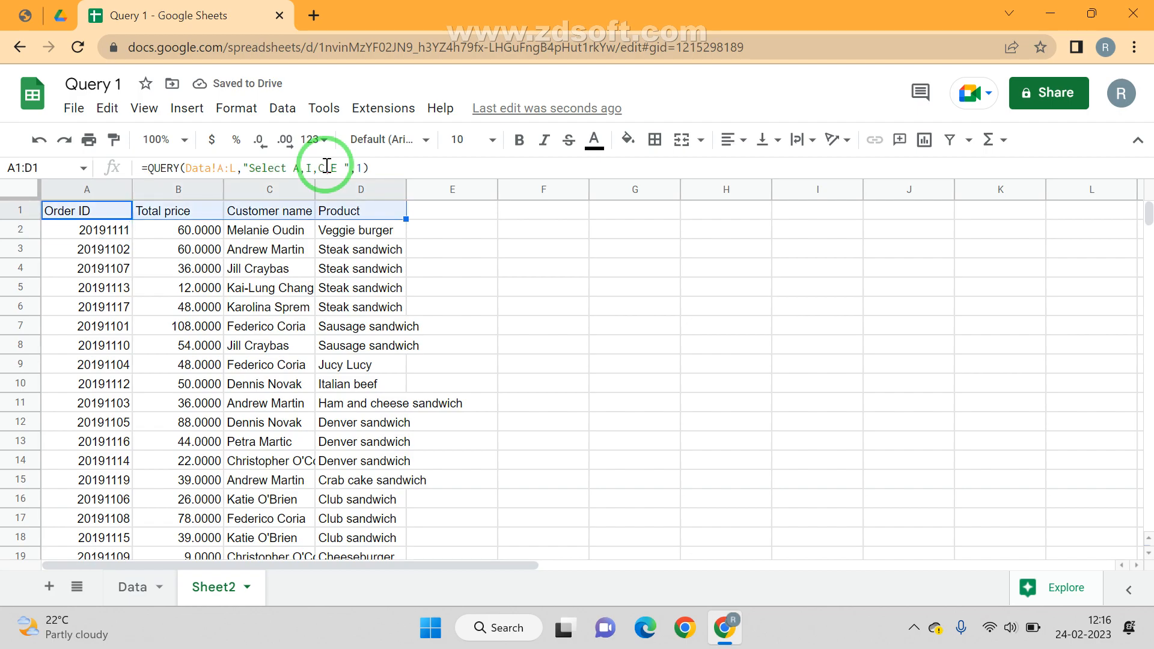
{"action": "key", "text": "ctrl+b"}
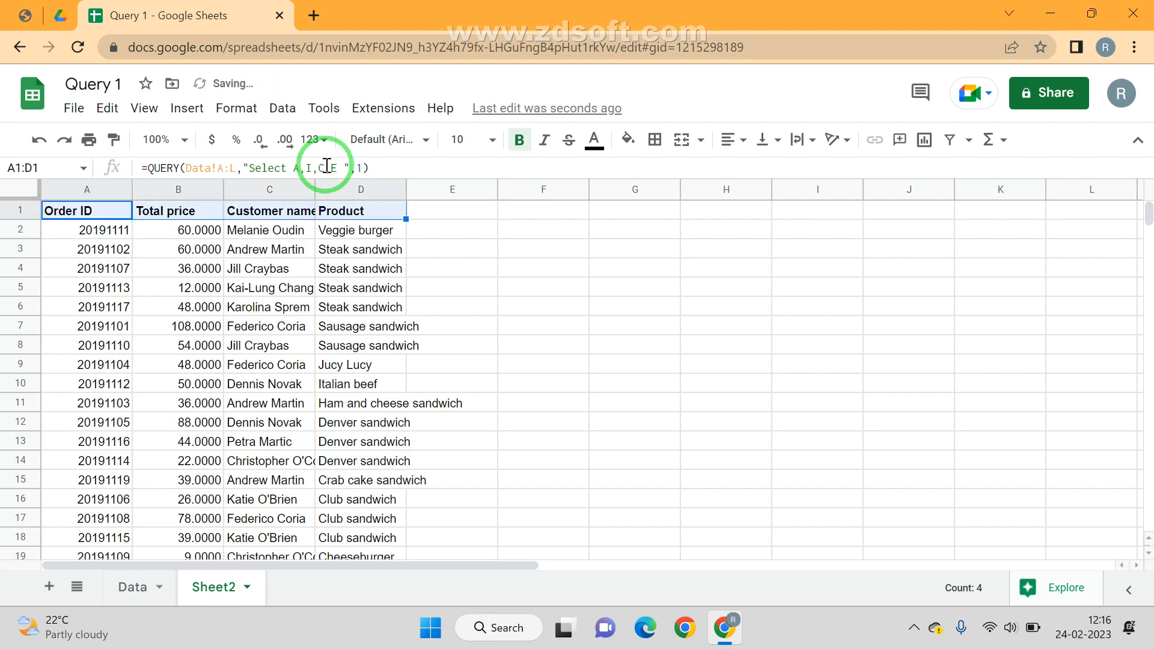
{"action": "double_click", "coordinate": [313, 191]}
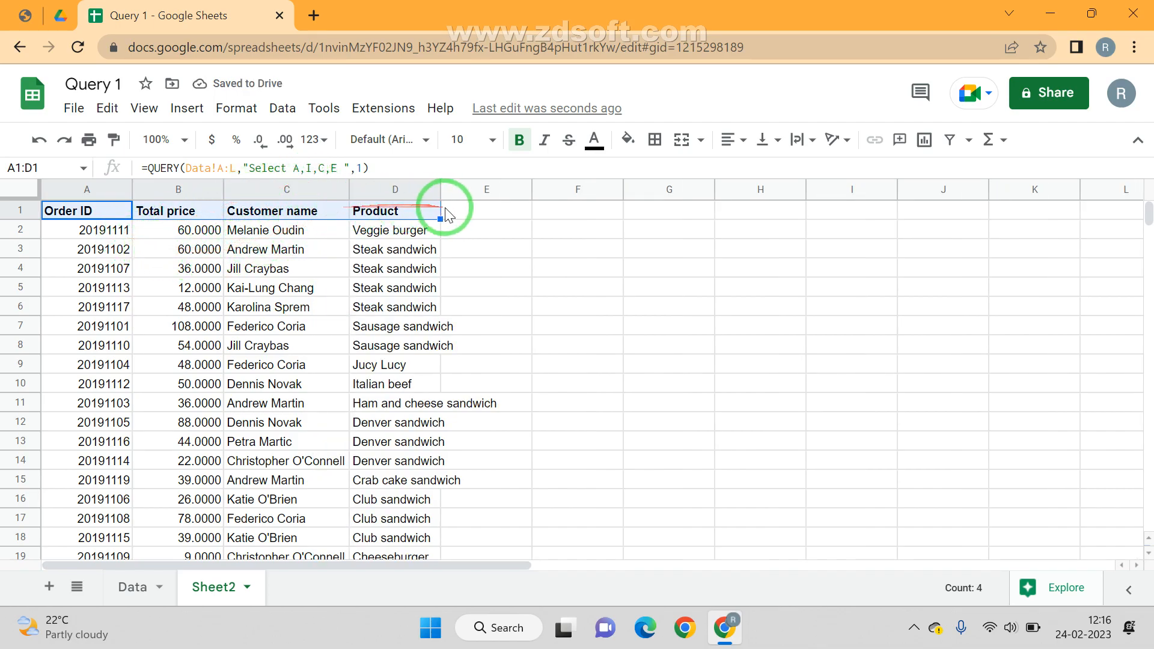
Step: Try selecting column A twice by changing the A1 query string to "Select A,A,I,C,E ", and read the resulting error
{"action": "double_click", "coordinate": [308, 169]}
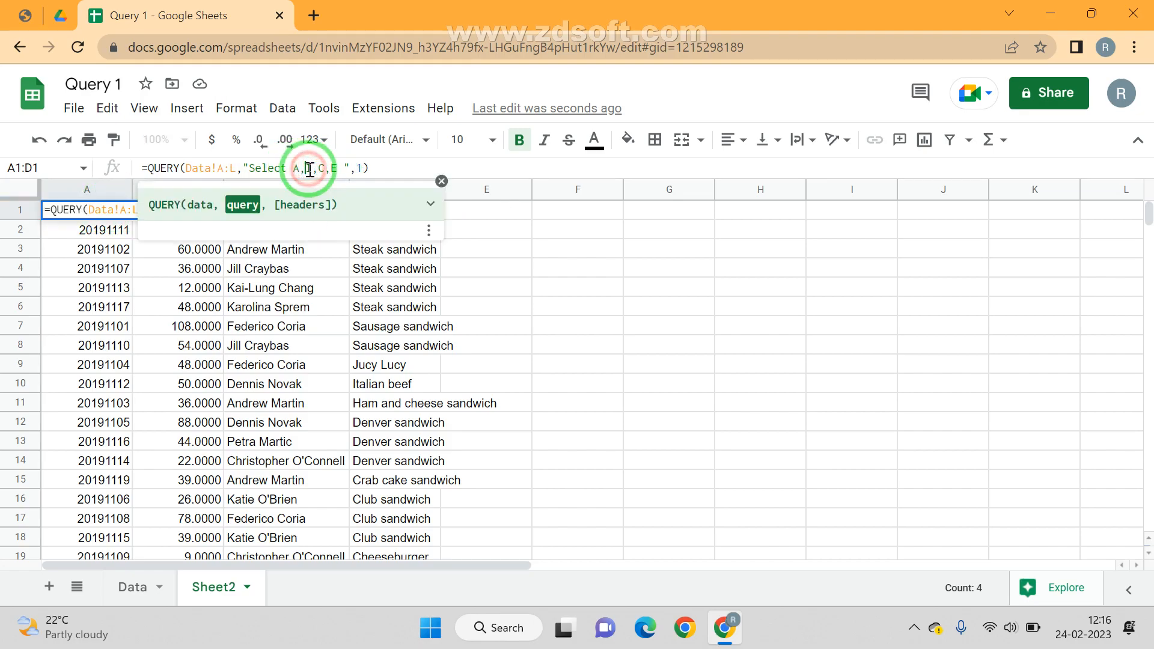
{"action": "key", "text": "BackSpace"}
{"action": "type", "text": "D"}
{"action": "key", "text": "Return"}
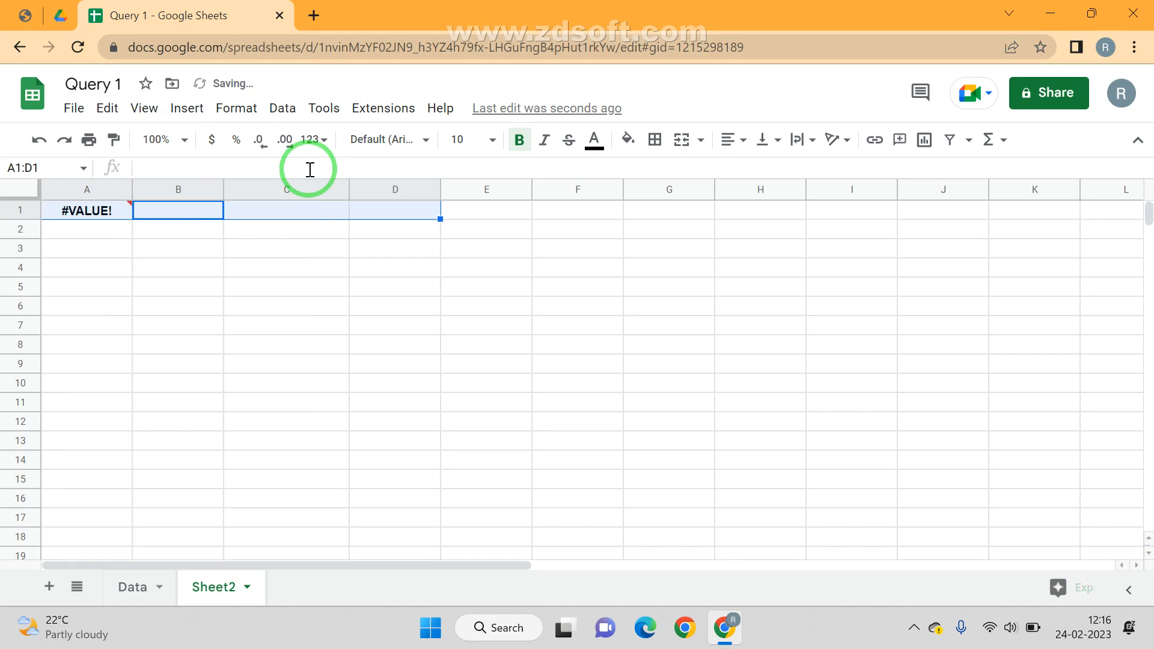
{"action": "key", "text": "Left"}
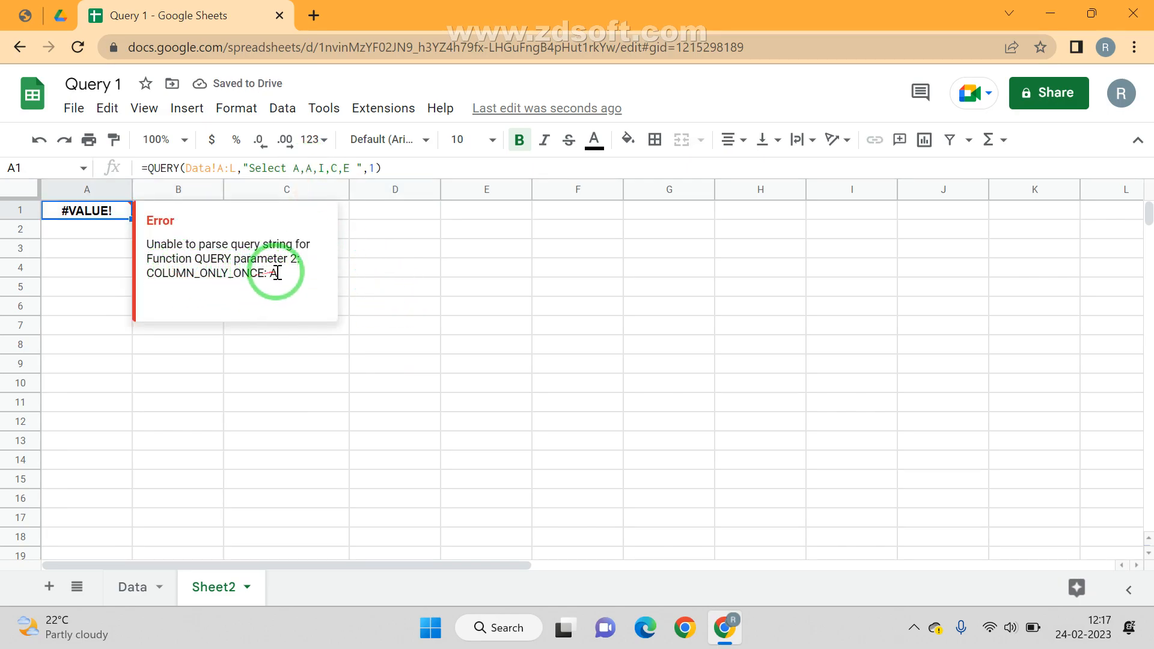
{"action": "left_click", "coordinate": [103, 223]}
{"action": "left_click_drag", "start_coordinate": [104, 220], "coordinate": [103, 222]}
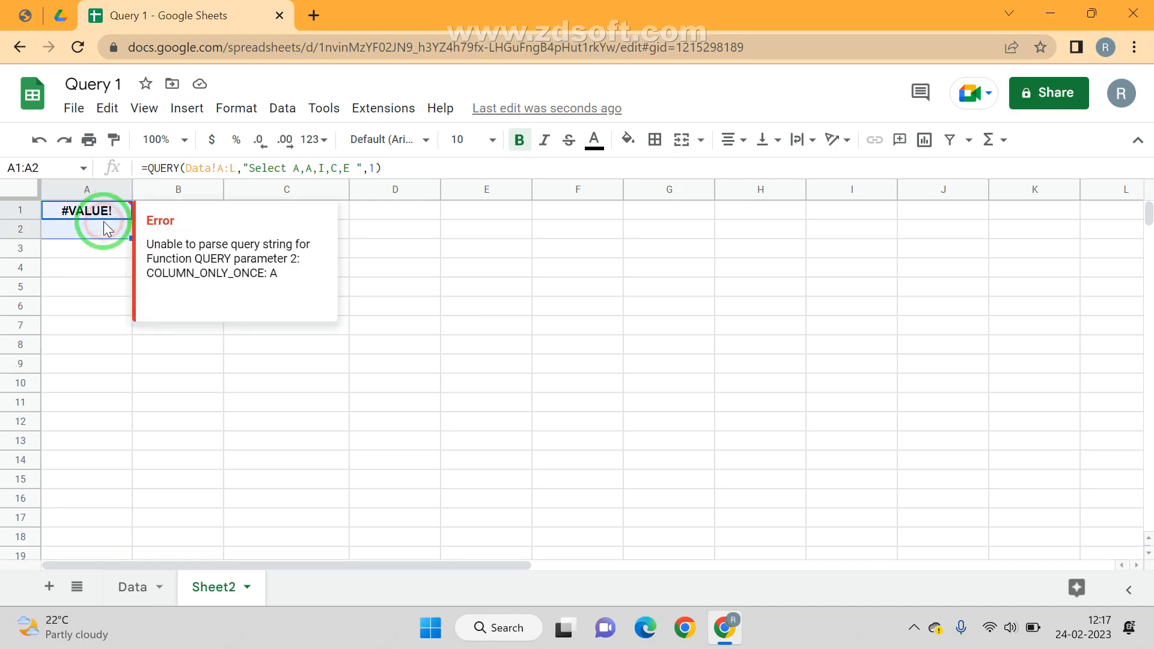
{"action": "left_click", "coordinate": [110, 209]}
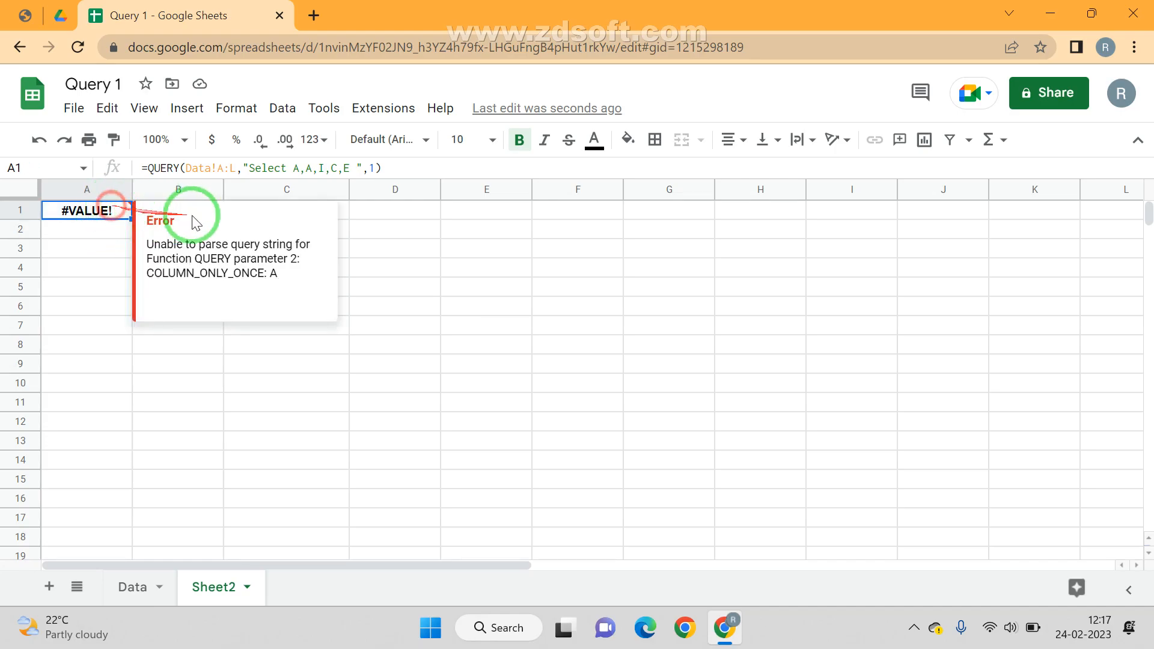
Step: Remove the duplicate A from the query string so it reads "Select A,I,C,E "
{"action": "left_click", "coordinate": [311, 169]}
{"action": "key", "text": "BackSpace"}
{"action": "type", "text": "B"}
{"action": "key", "text": "Return"}
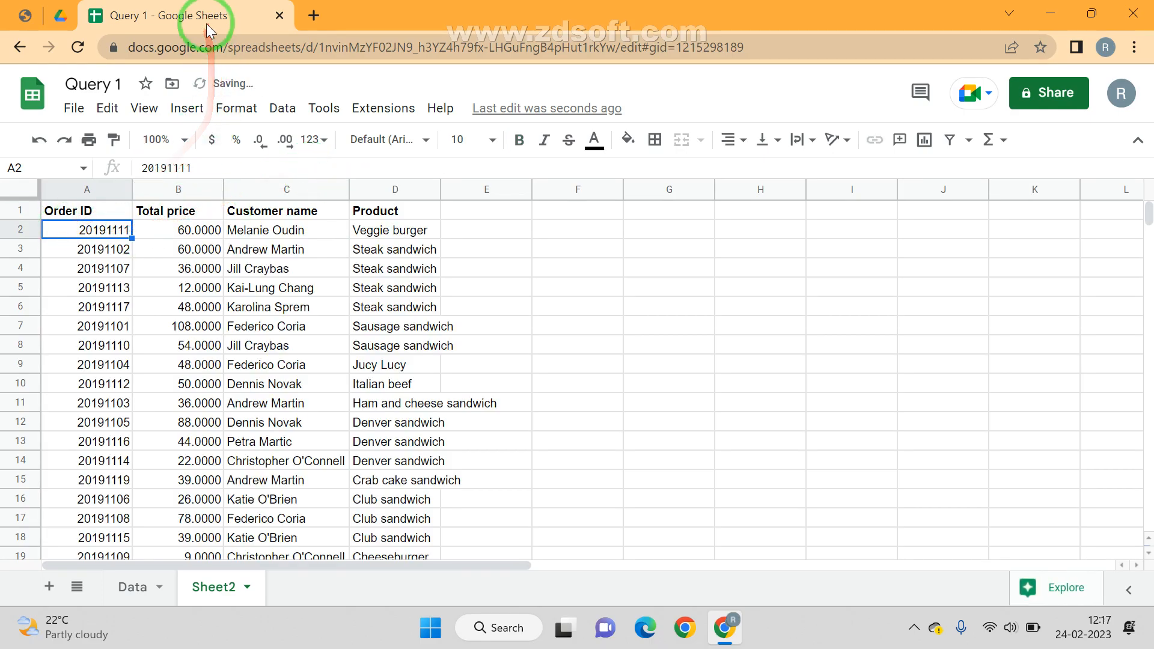
Step: Review the ABC Module entry in the Query Stages PDF and the source range A1:L21 on Data, then return to A1 on Sheet2
{"action": "left_click", "coordinate": [24, 15]}
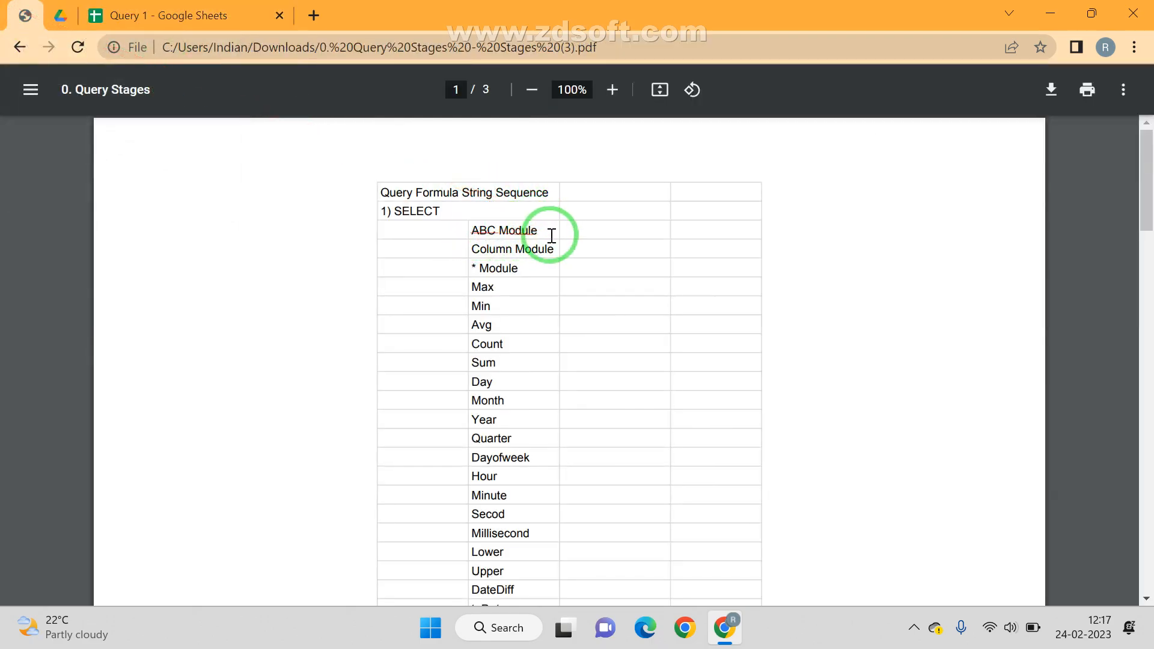
{"action": "left_click", "coordinate": [180, 15]}
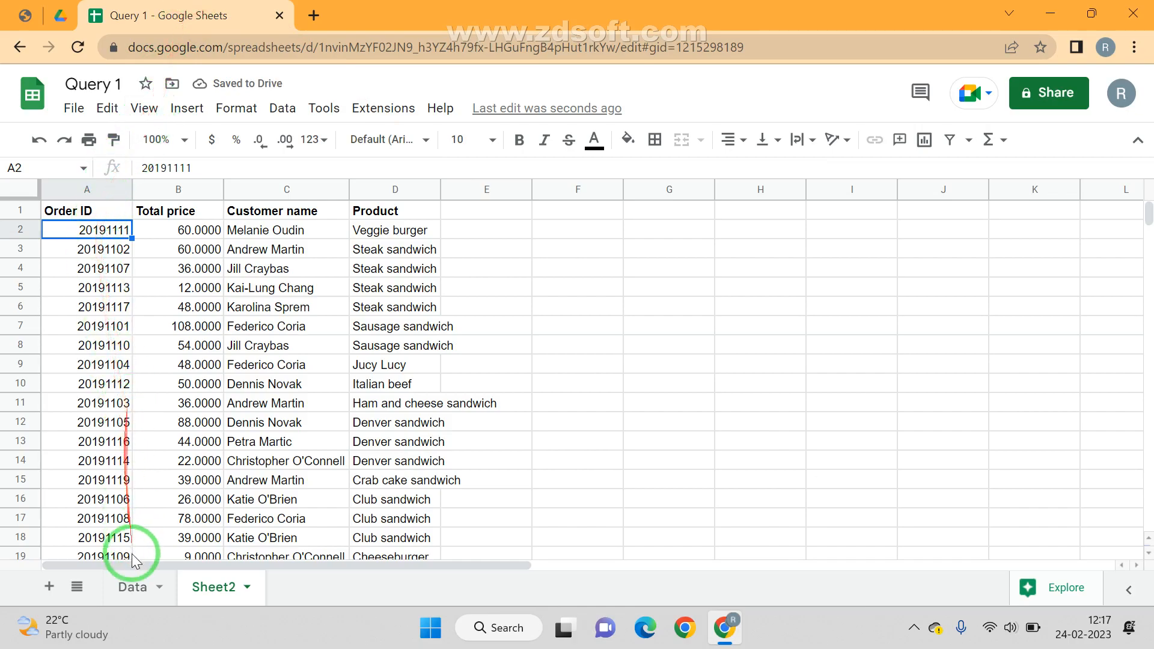
{"action": "left_click", "coordinate": [127, 587]}
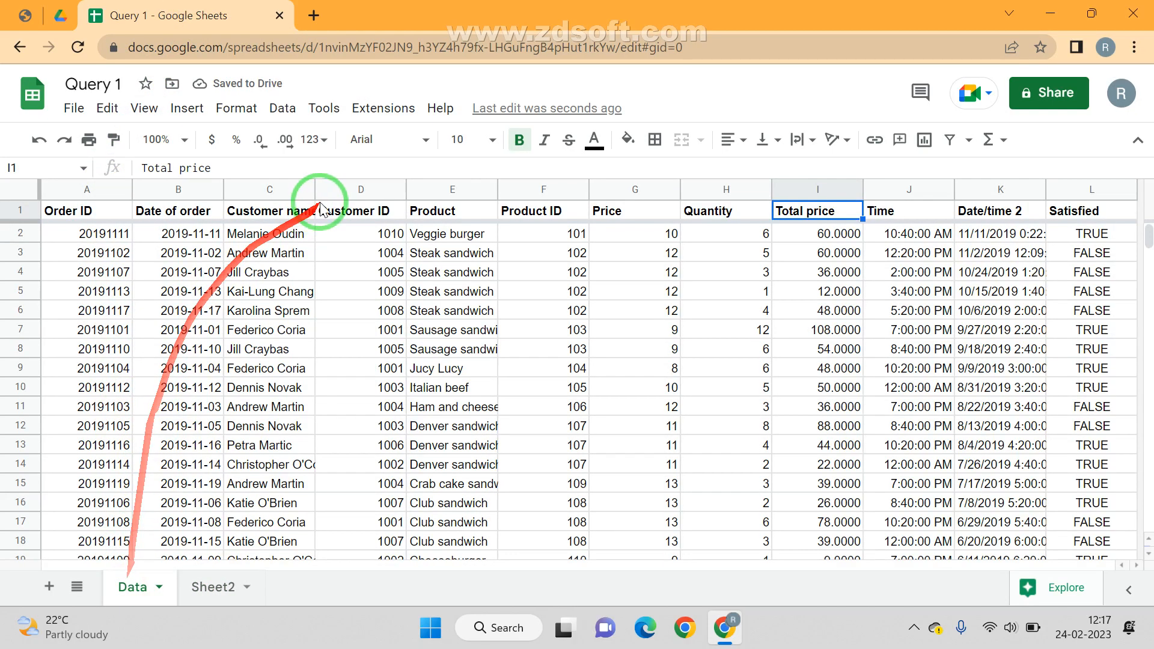
{"action": "left_click", "coordinate": [69, 215]}
{"action": "key", "text": "ctrl+shift+Right"}
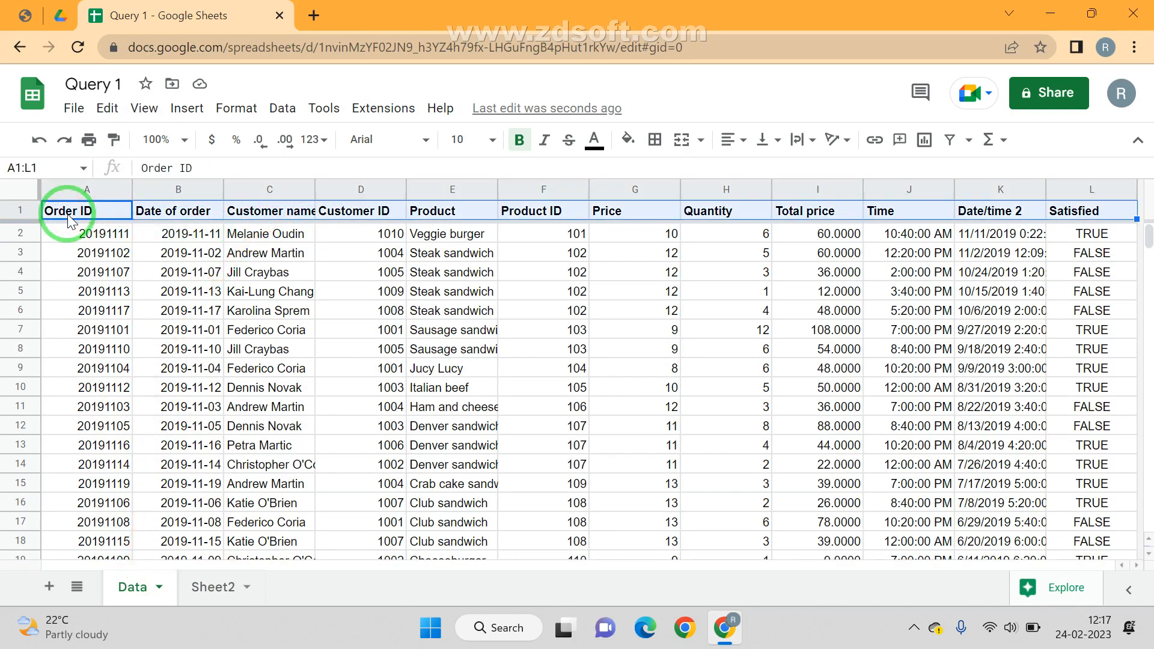
{"action": "key", "text": "ctrl+shift+Down"}
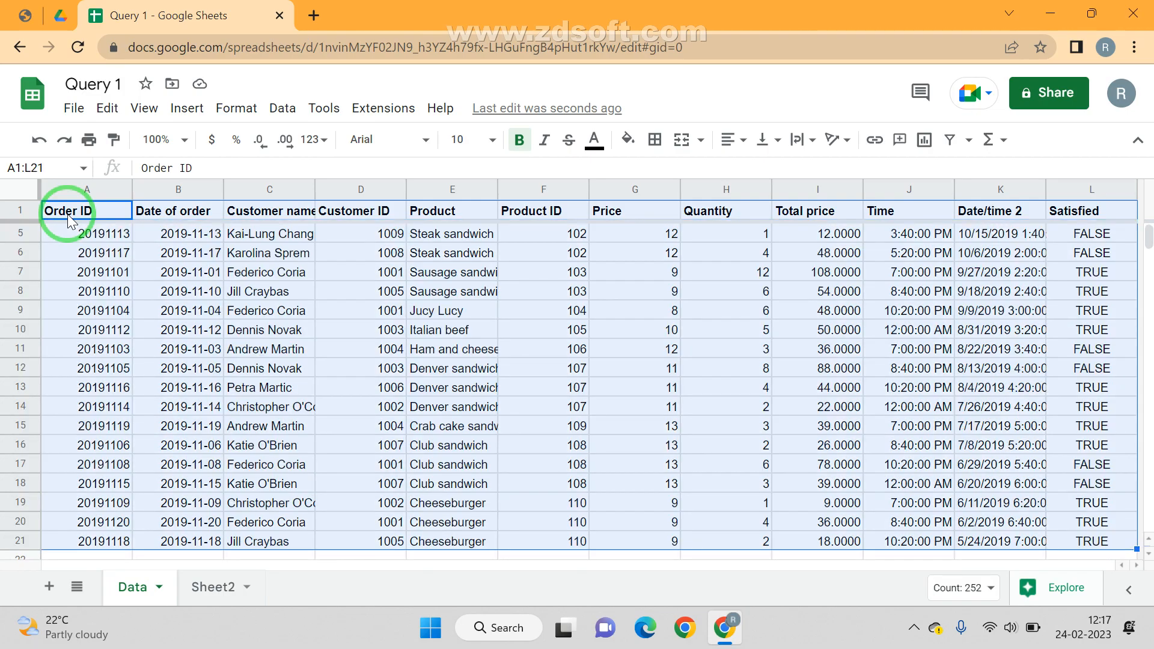
{"action": "left_click", "coordinate": [225, 590]}
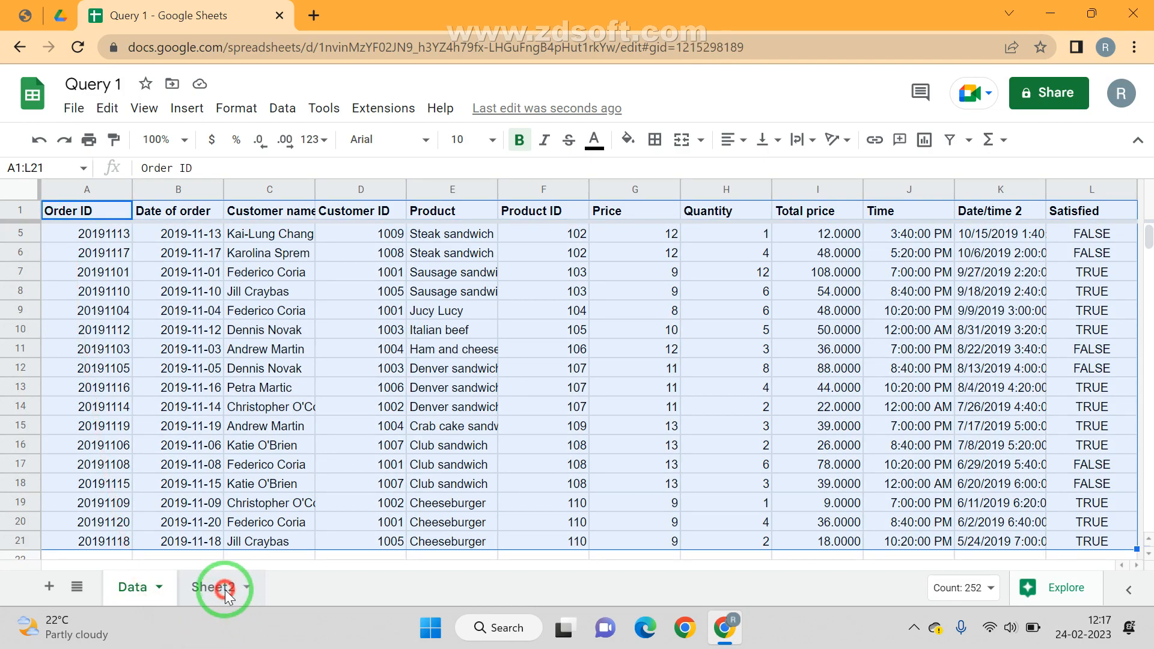
{"action": "left_click", "coordinate": [93, 215]}
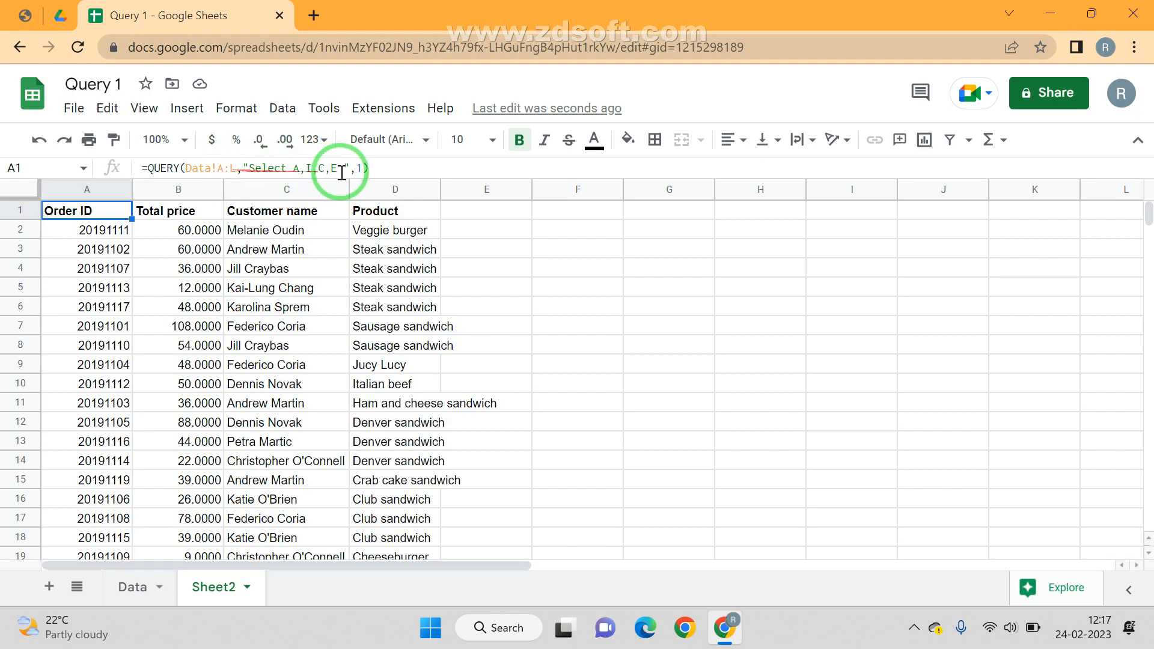
Step: Look up the Column Module entry under SELECT in the Query Stages PDF and return to the spreadsheet
{"action": "left_click", "coordinate": [7, 11]}
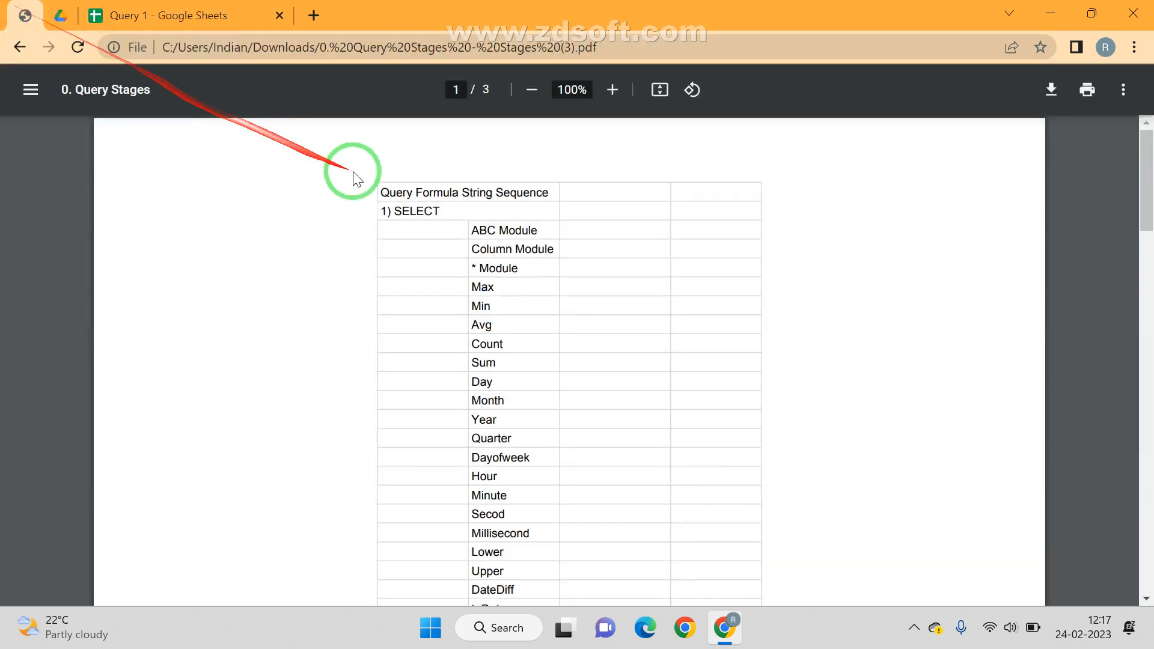
{"action": "left_click_drag", "start_coordinate": [470, 251], "coordinate": [562, 249]}
{"action": "left_click", "coordinate": [254, 8]}
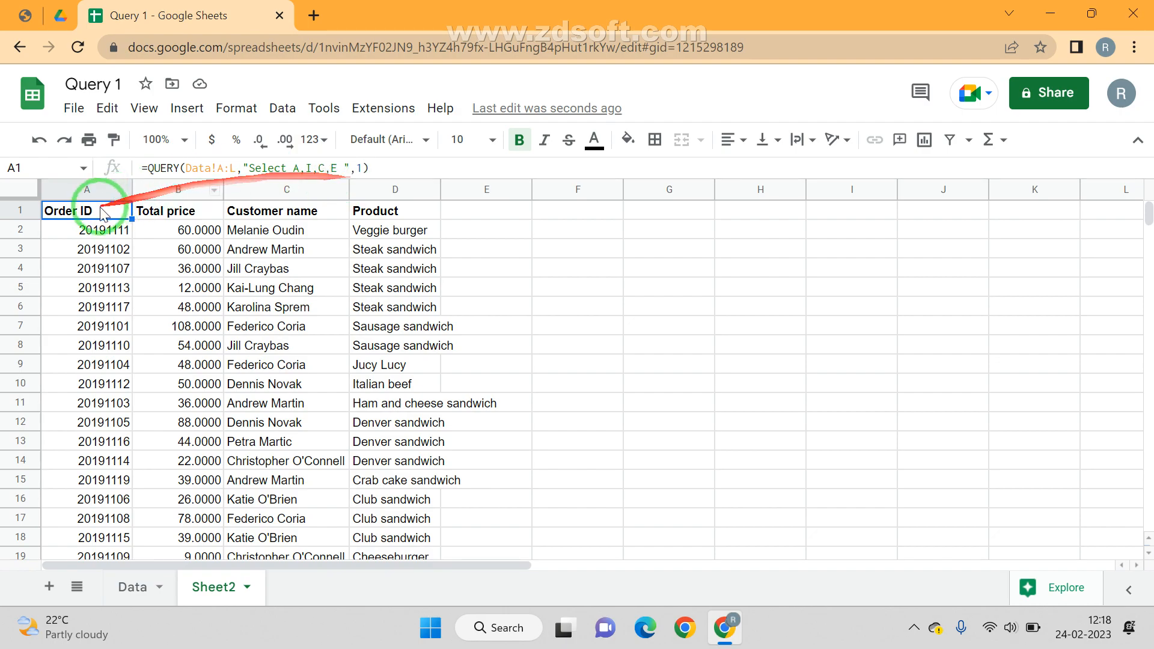
Step: Hide columns A to D on Sheet2, which hold the first query's output
{"action": "key", "text": "Right"}
{"action": "key", "text": "Right"}
{"action": "key", "text": "Right"}
{"action": "key", "text": "Right"}
{"action": "key", "text": "Left"}
{"action": "key", "text": "ctrl+shift+Down"}
{"action": "key", "text": "ctrl+space"}
{"action": "key", "text": "ctrl+shift+Left"}
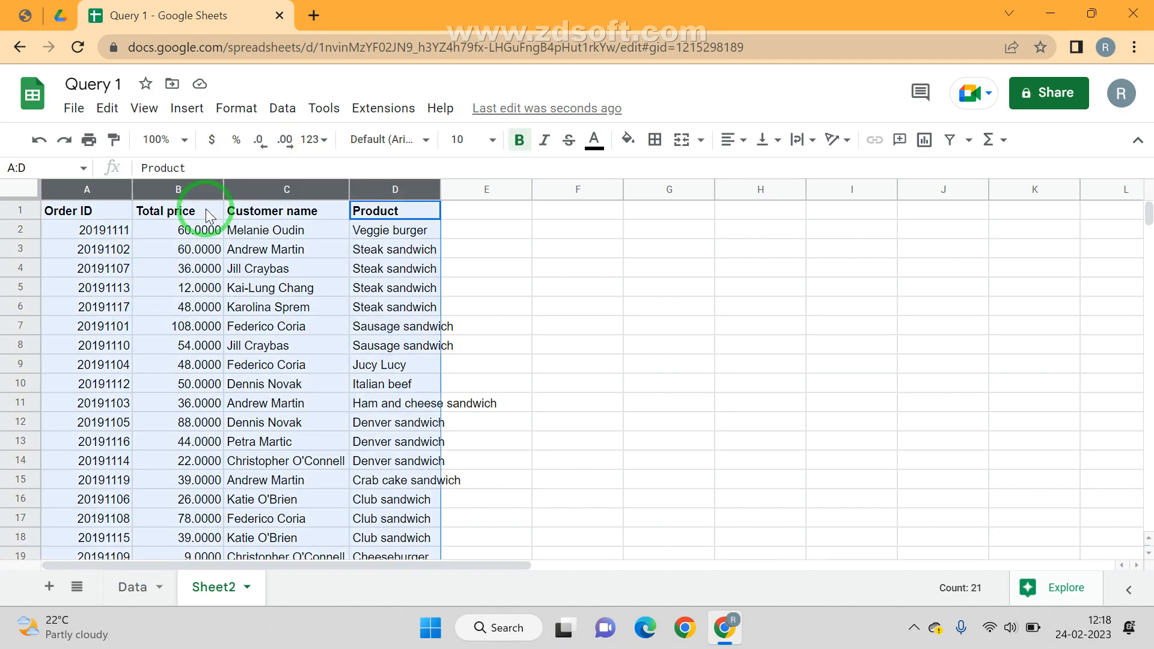
{"action": "key", "text": "ctrl+alt+0"}
Step: Start a QUERY formula in cell F1 of Sheet2 and open a curly-brace array for its data argument
{"action": "left_click", "coordinate": [205, 215]}
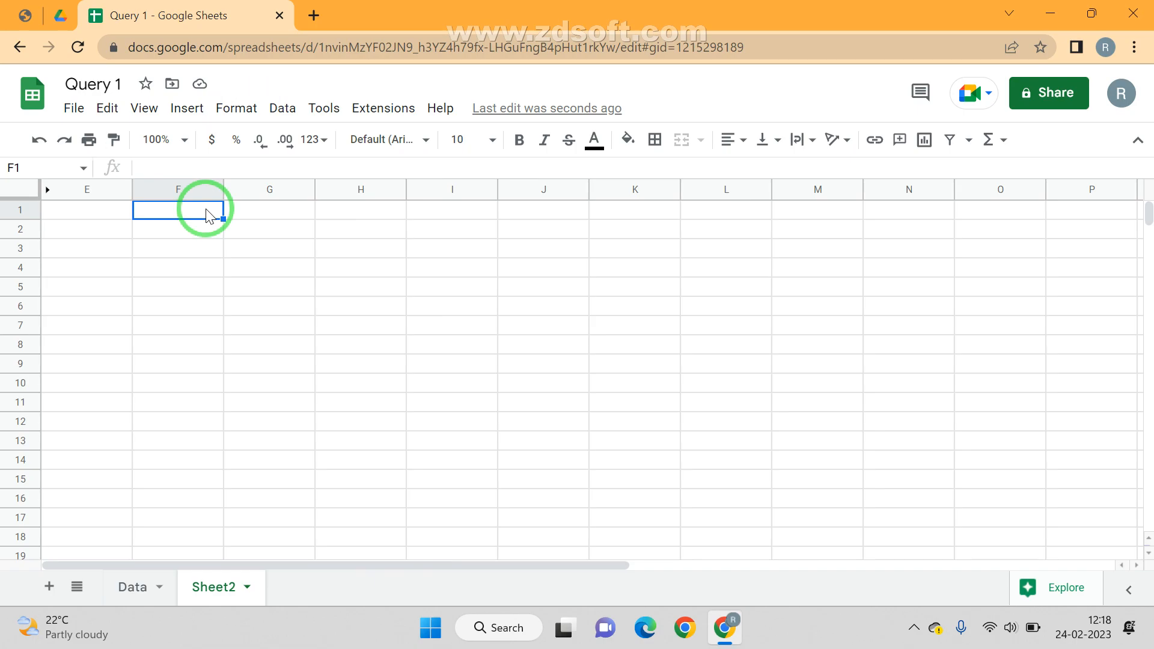
{"action": "type", "text": "=qur"}
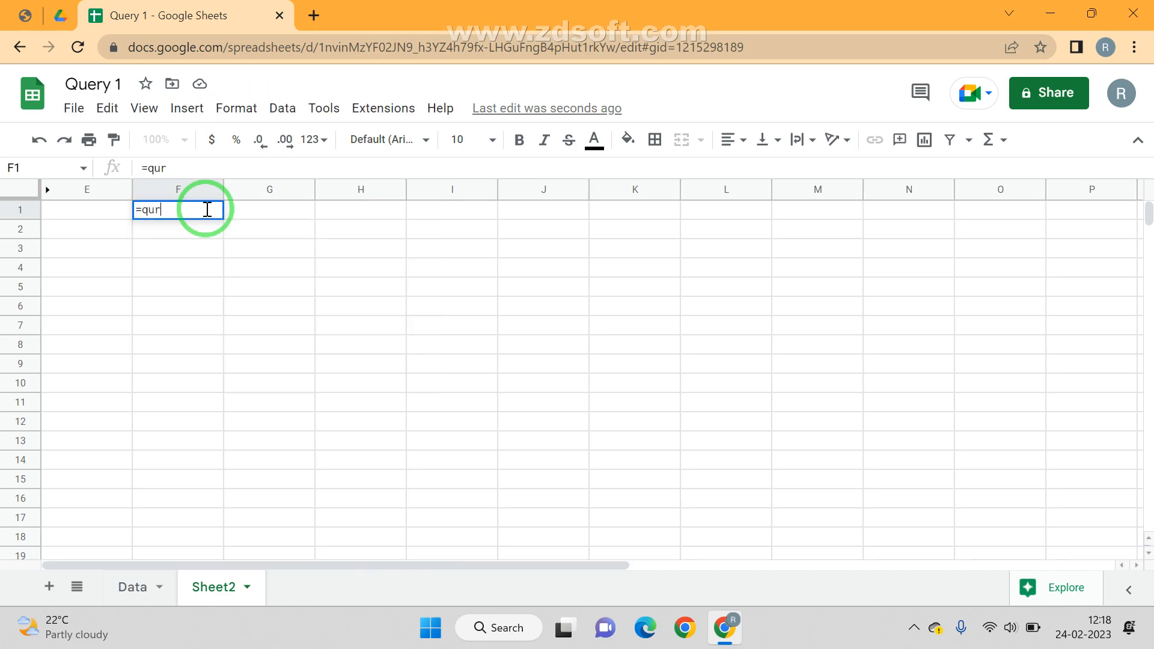
{"action": "key", "text": "Tab"}
{"action": "left_click", "coordinate": [207, 209]}
{"action": "type", "text": "="}
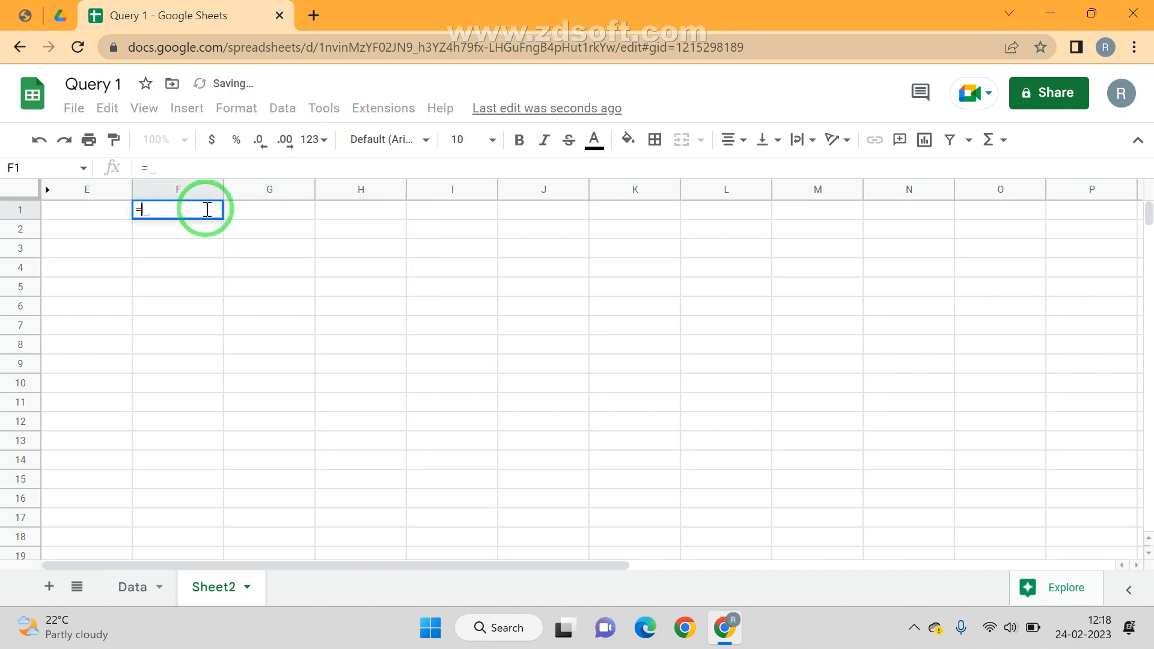
{"action": "type", "text": "qye"}
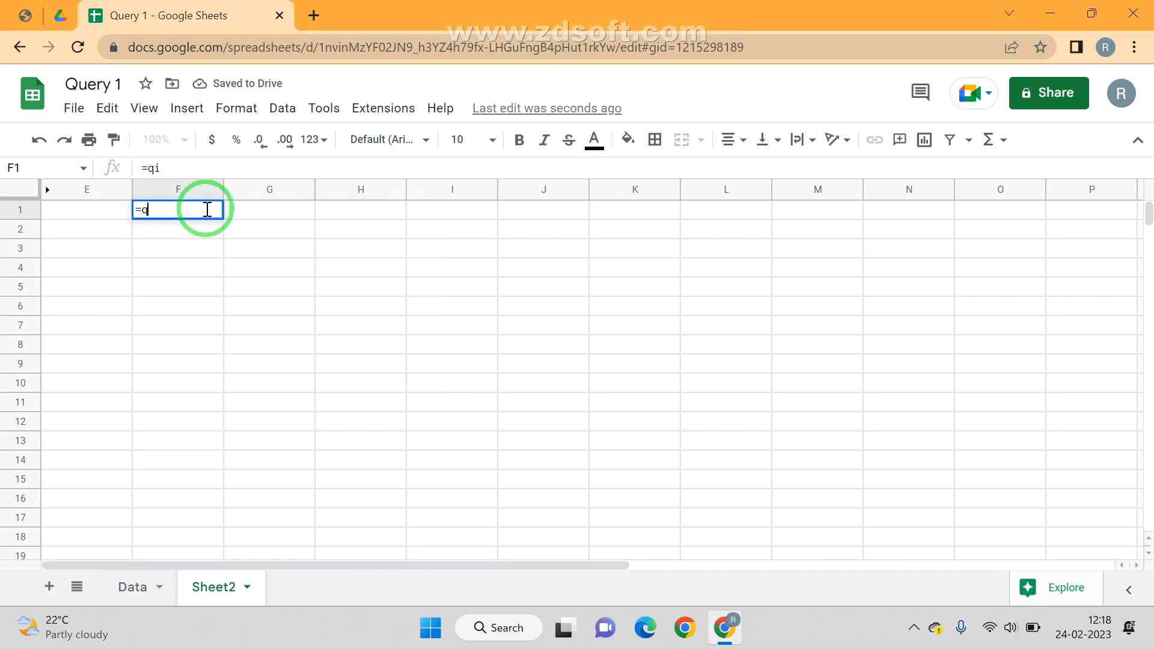
{"action": "key", "text": "BackSpace"}
{"action": "key", "text": "BackSpace"}
{"action": "type", "text": "uer"}
{"action": "key", "text": "Tab"}
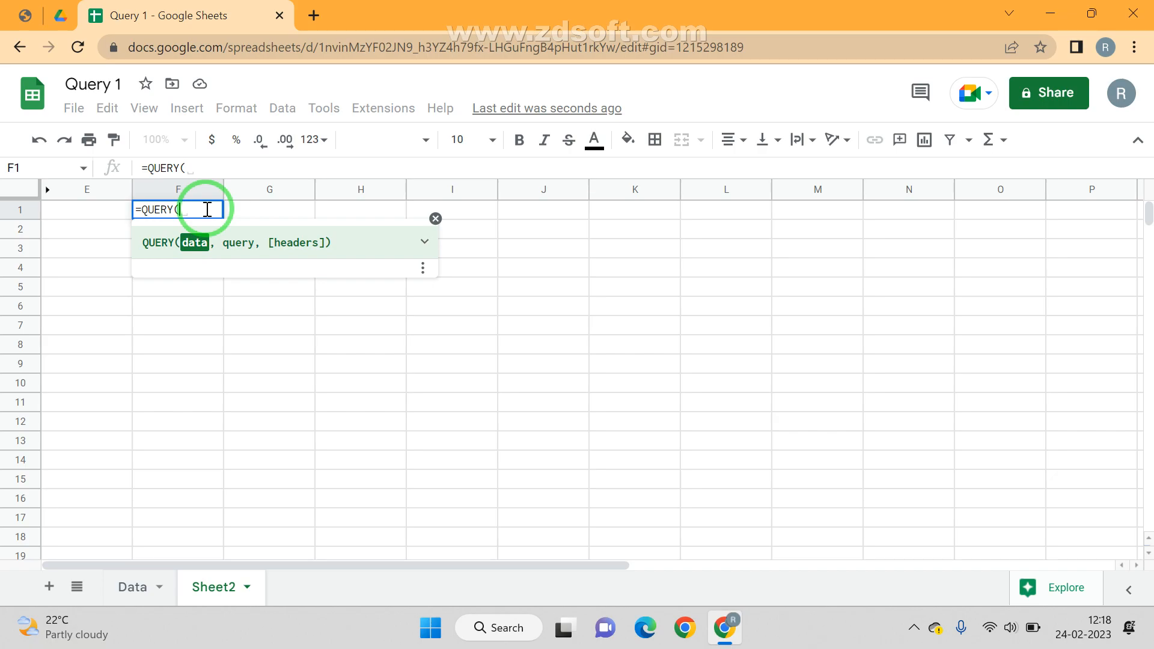
{"action": "type", "text": "{"}
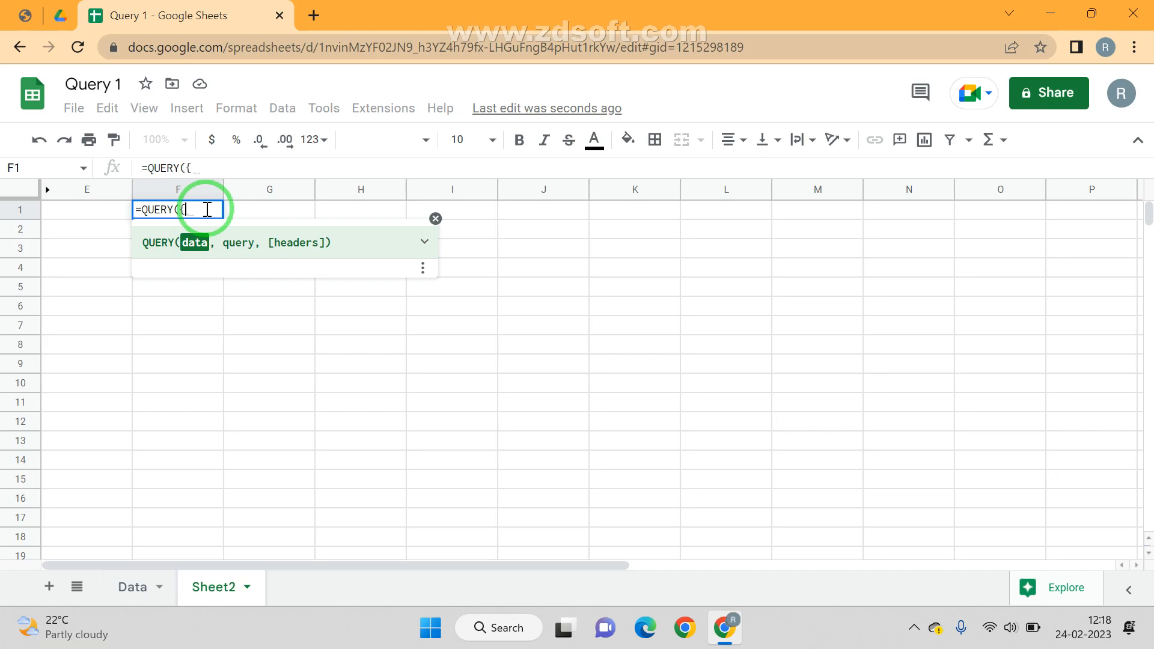
Step: Complete the data array with the whole columns Data!A:A, Data!E:E and Data!I:I
{"action": "left_click", "coordinate": [139, 588]}
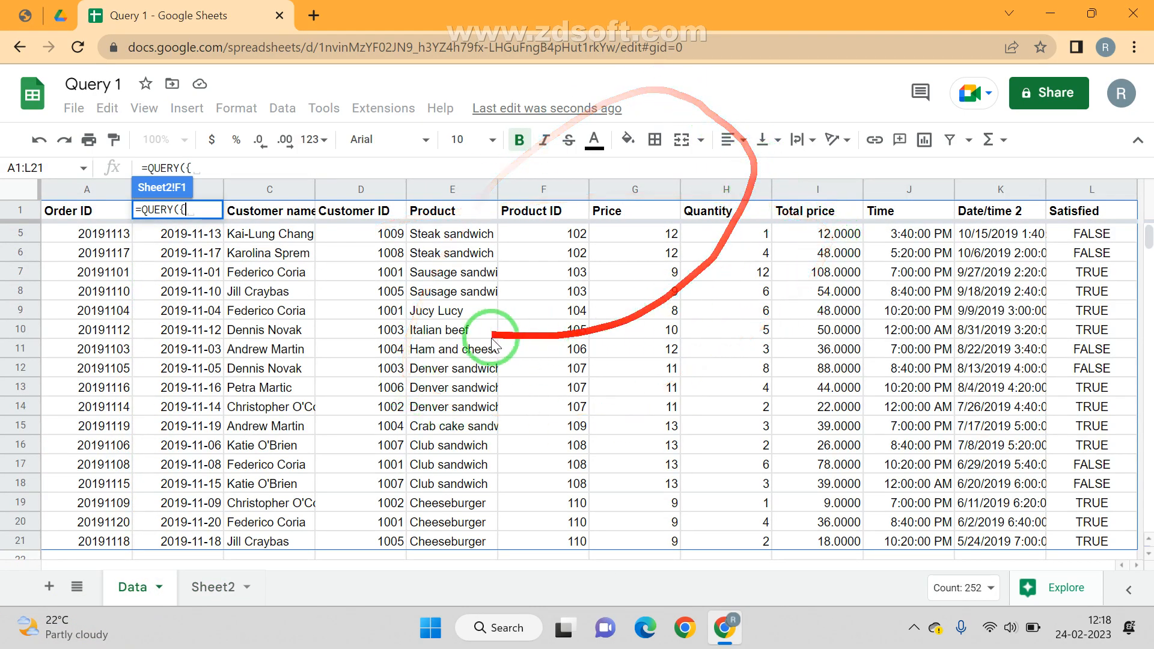
{"action": "left_click", "coordinate": [86, 195]}
{"action": "type", "text": ","}
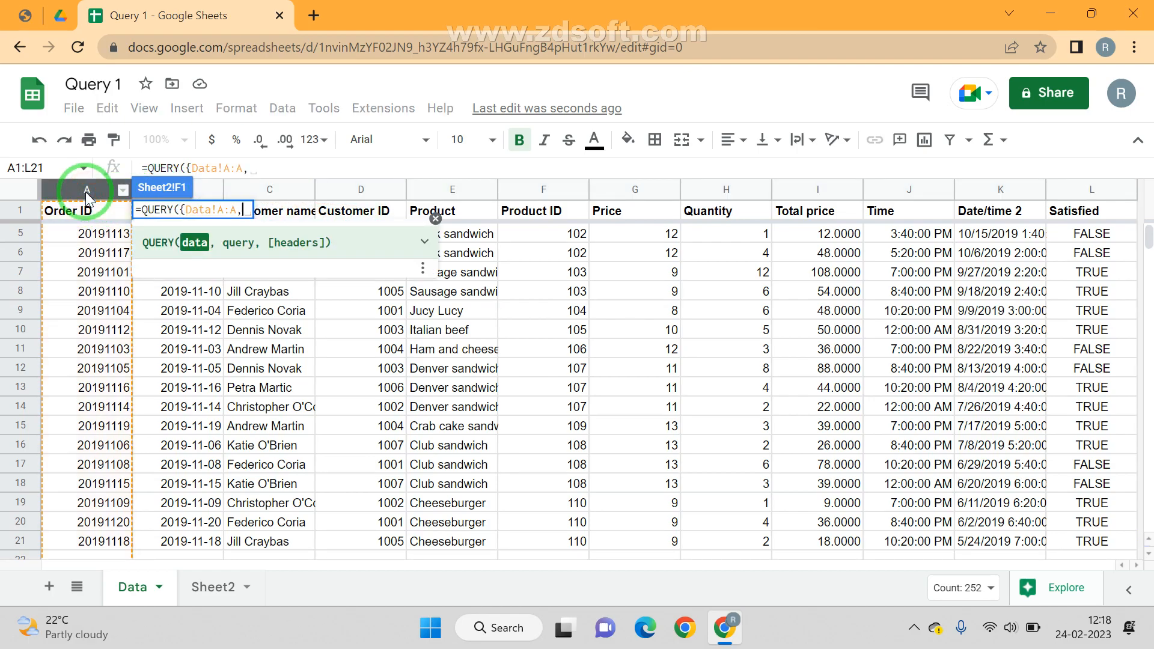
{"action": "left_click", "coordinate": [453, 190]}
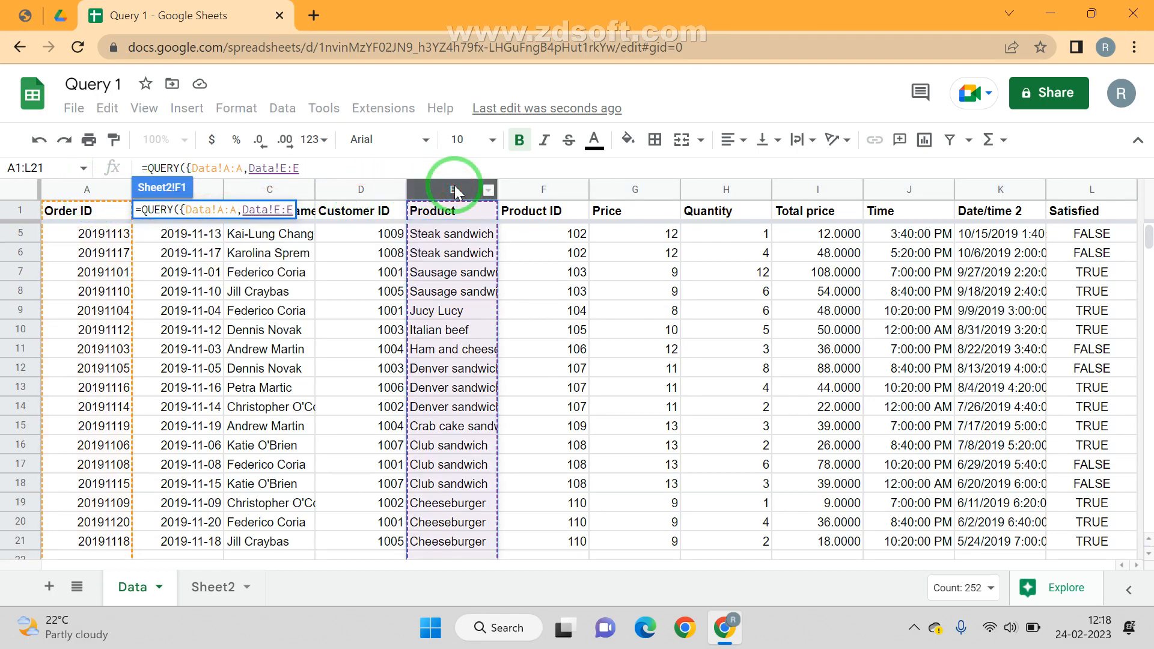
{"action": "type", "text": ","}
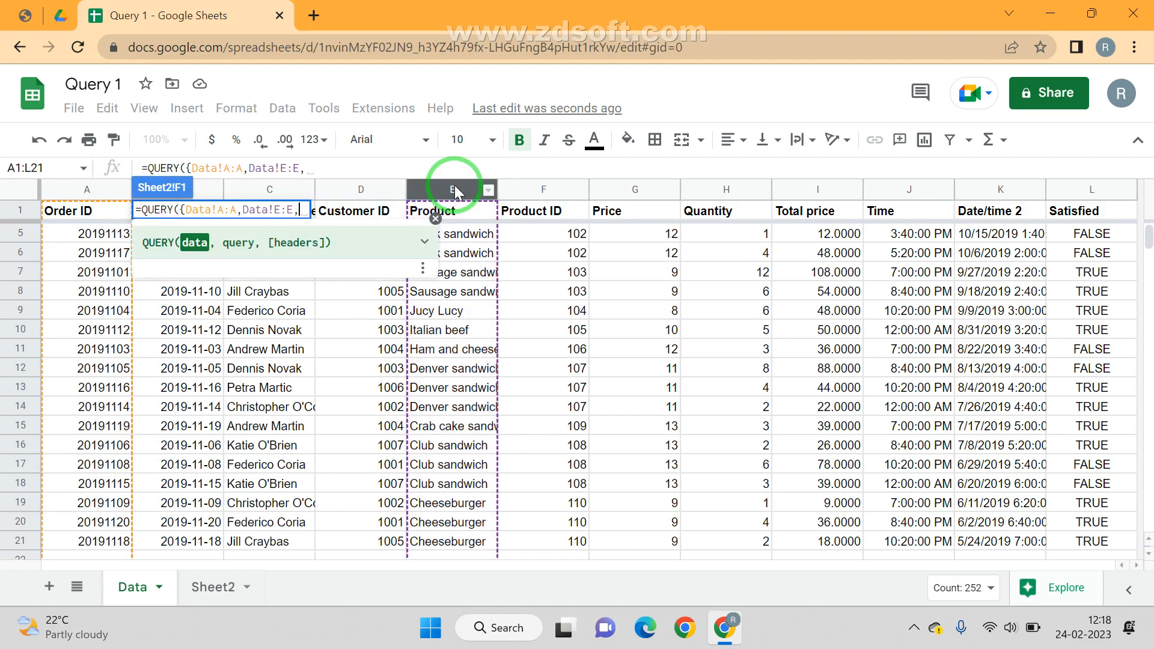
{"action": "left_click", "coordinate": [816, 190]}
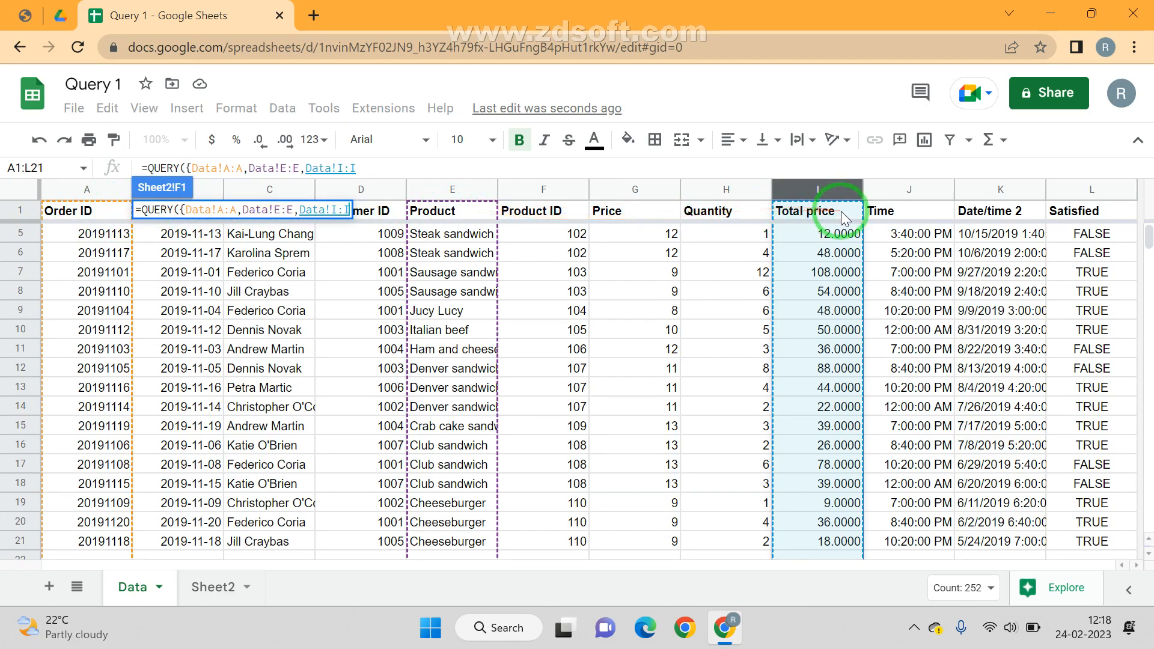
{"action": "type", "text": "}"}
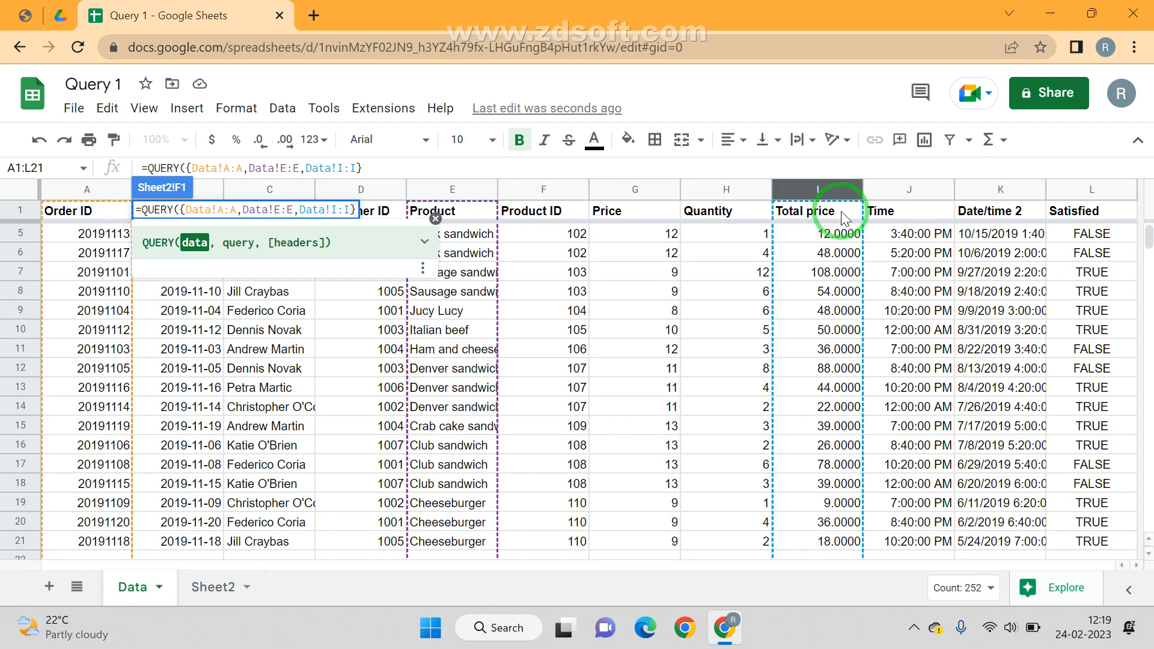
Step: Begin the query argument of the F1 formula with the Select keyword, after the data array
{"action": "type", "text": ",\""}
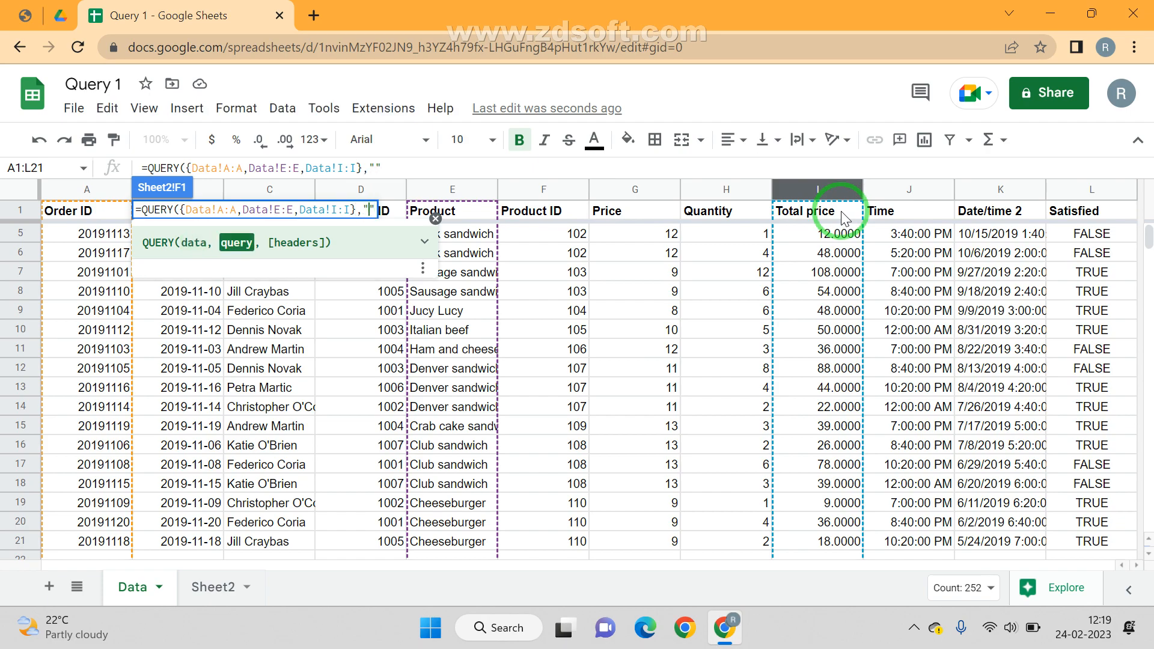
{"action": "type", "text": "Select"}
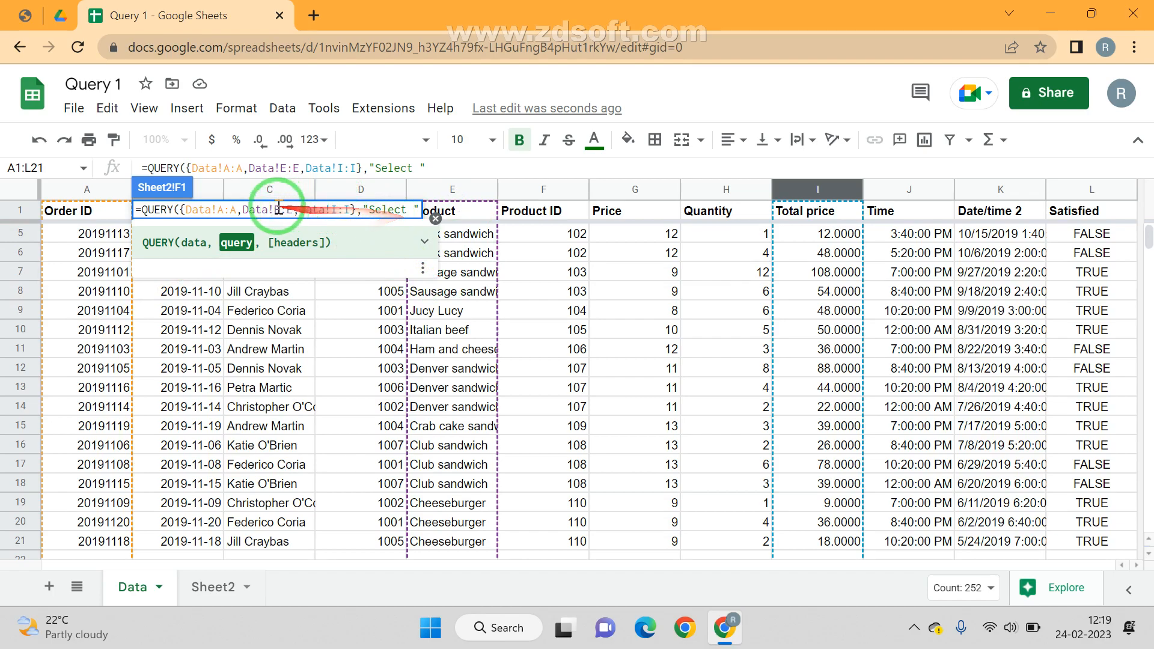
{"action": "left_click", "coordinate": [357, 209]}
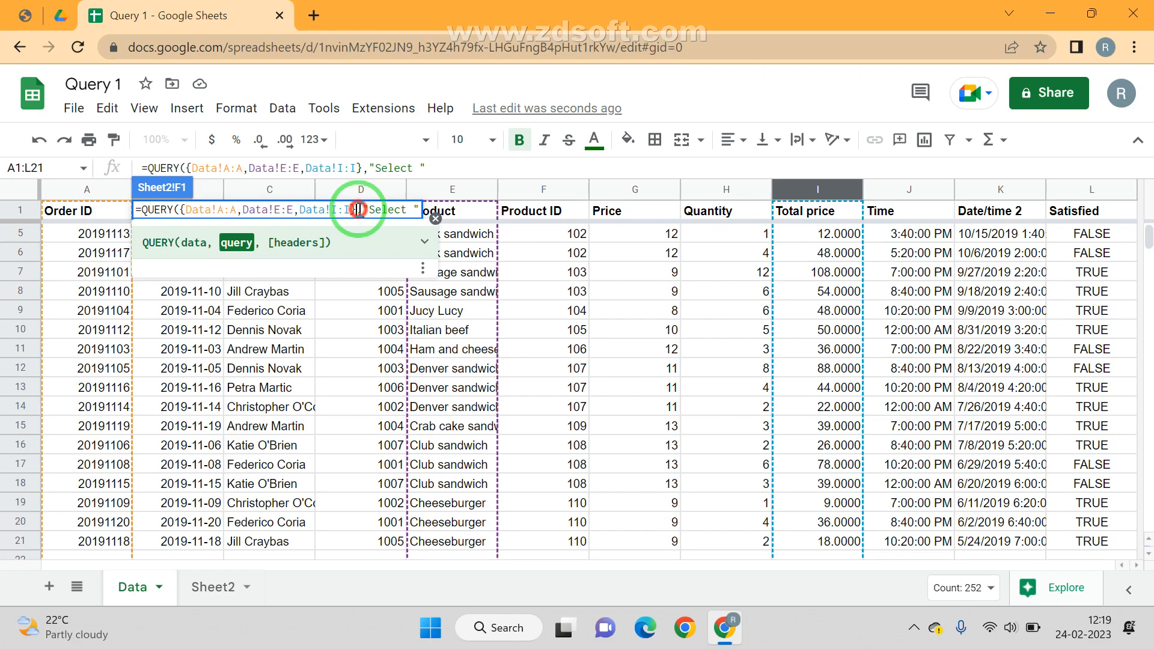
{"action": "left_click_drag", "start_coordinate": [358, 209], "coordinate": [186, 209]}
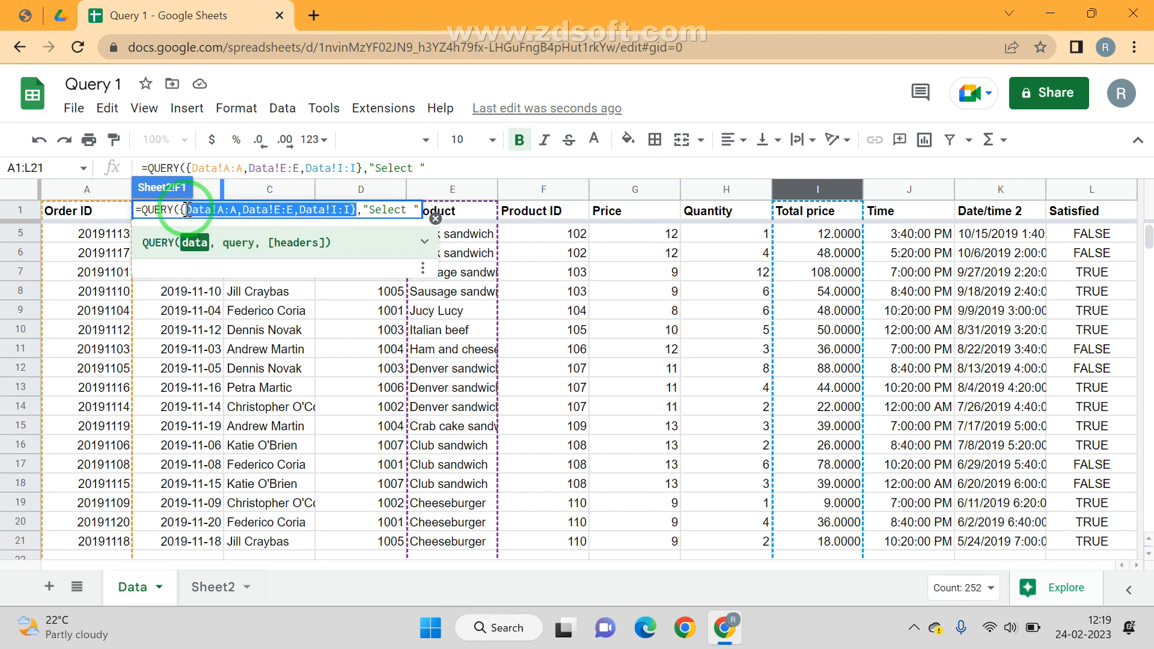
Step: Reorder the formula's data array by moving Data!E:E to the front, ahead of Data!A:A and Data!I:I
{"action": "left_click", "coordinate": [294, 209]}
{"action": "key", "text": "shift+Left"}
{"action": "key", "text": "shift+Left"}
{"action": "key", "text": "shift+Left"}
{"action": "key", "text": "shift+Left"}
{"action": "key", "text": "shift+Left"}
{"action": "key", "text": "shift+Left"}
{"action": "key", "text": "shift+Left"}
{"action": "key", "text": "shift+Left"}
{"action": "key", "text": "shift+Left"}
{"action": "key", "text": "shift+Right"}
{"action": "key", "text": "BackSpace"}
{"action": "key", "text": "BackSpace"}
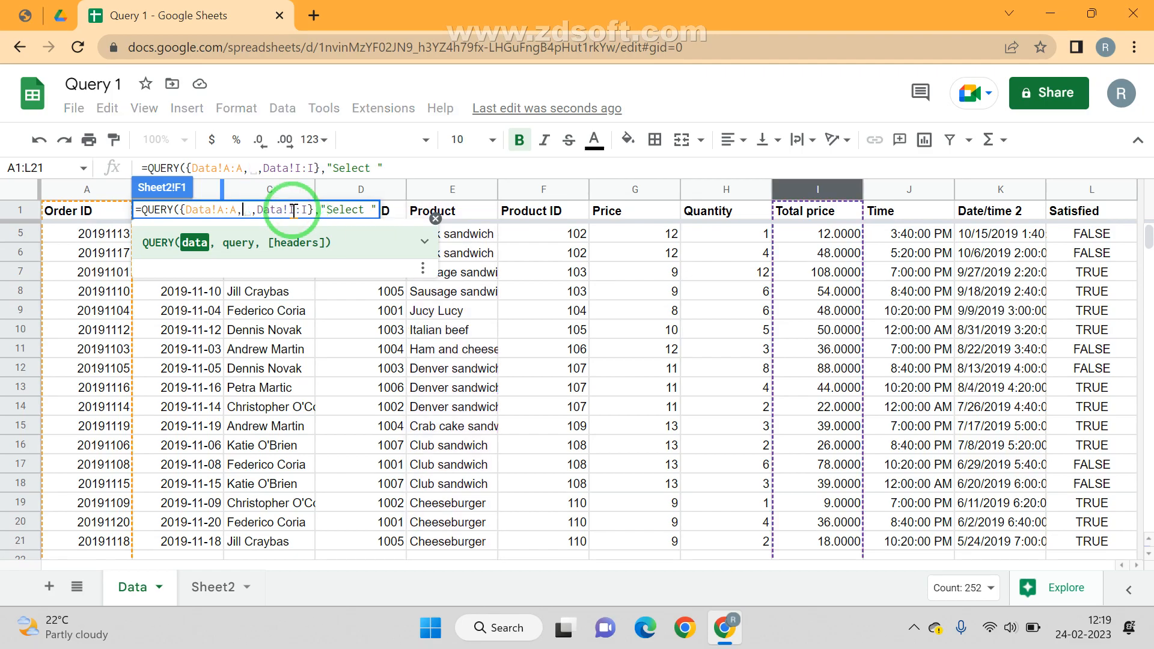
{"action": "key", "text": "Left"}
{"action": "key", "text": "Left"}
{"action": "key", "text": "Left"}
{"action": "key", "text": "Left"}
{"action": "key", "text": "Left"}
{"action": "key", "text": "Left"}
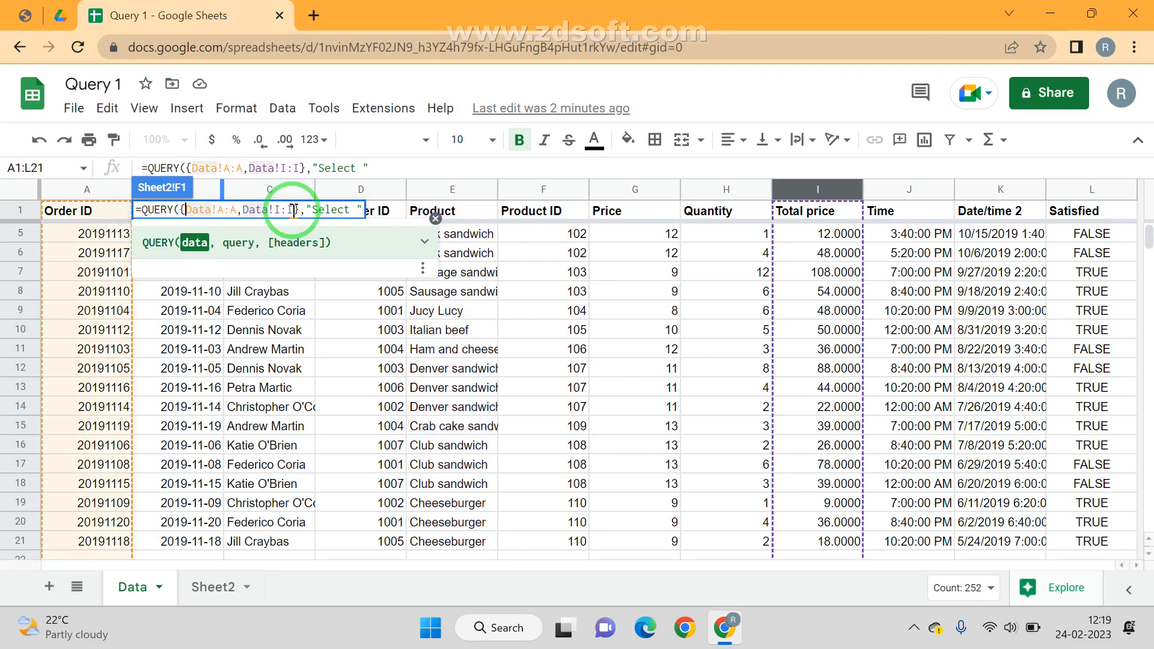
{"action": "type", "text": "Data!E:E,"}
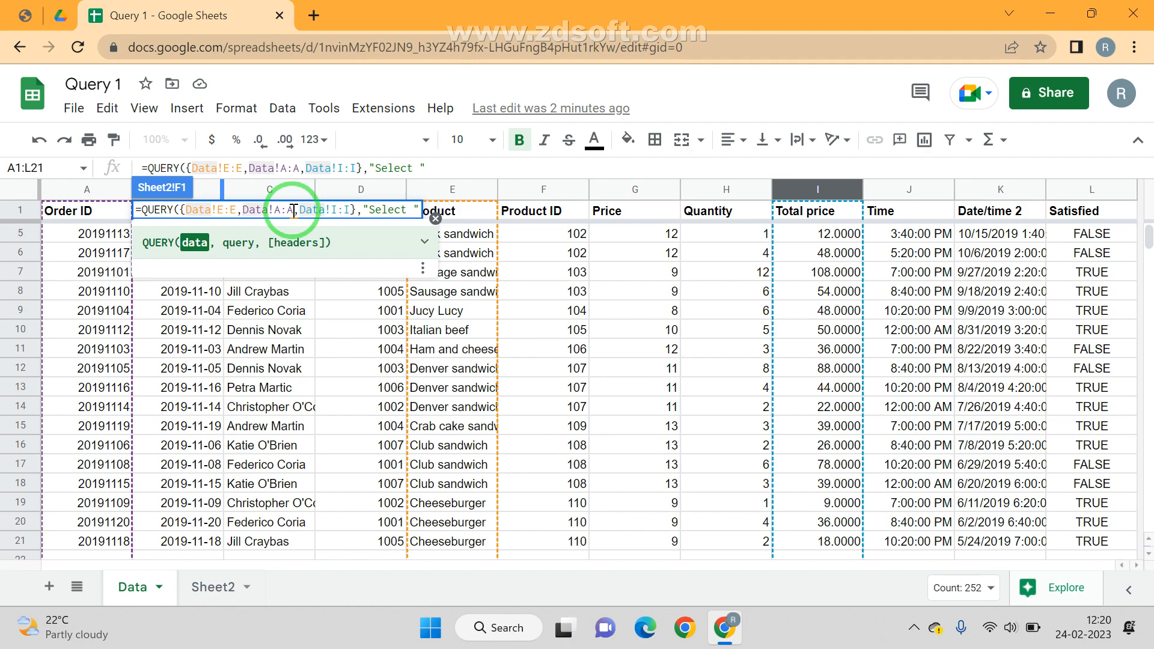
Step: Complete the query string as "Select Col2,Col1" and enter the formula in F1
{"action": "left_click", "coordinate": [412, 211]}
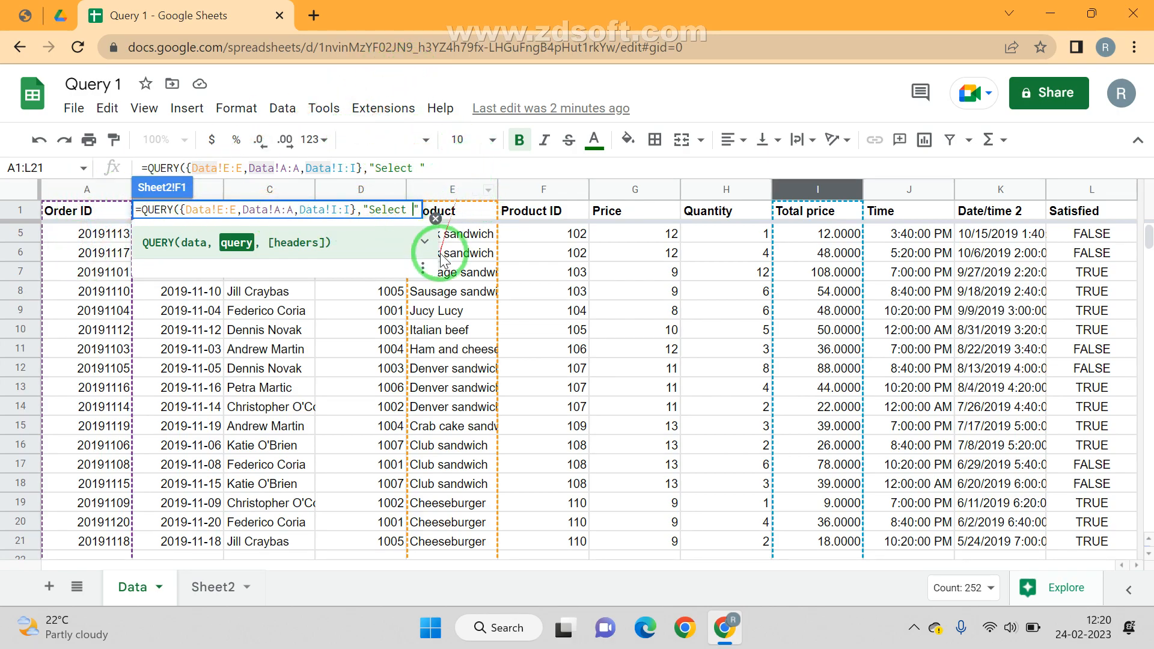
{"action": "left_click_drag", "start_coordinate": [242, 209], "coordinate": [411, 214]}
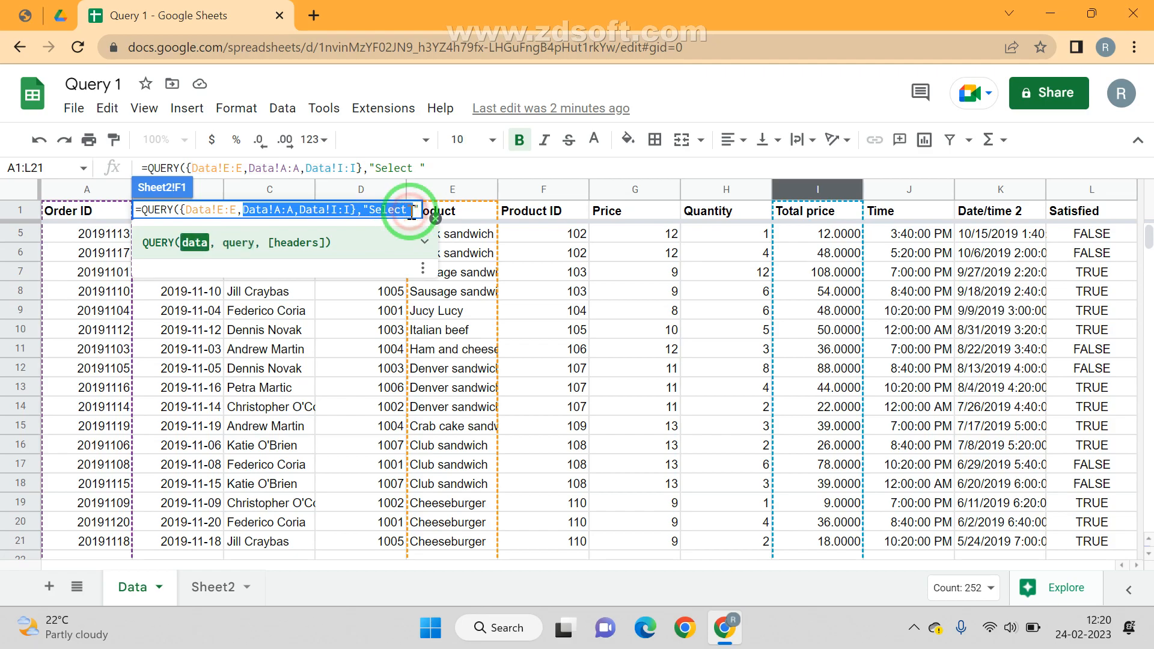
{"action": "left_click", "coordinate": [411, 213]}
{"action": "type", "text": "Col"}
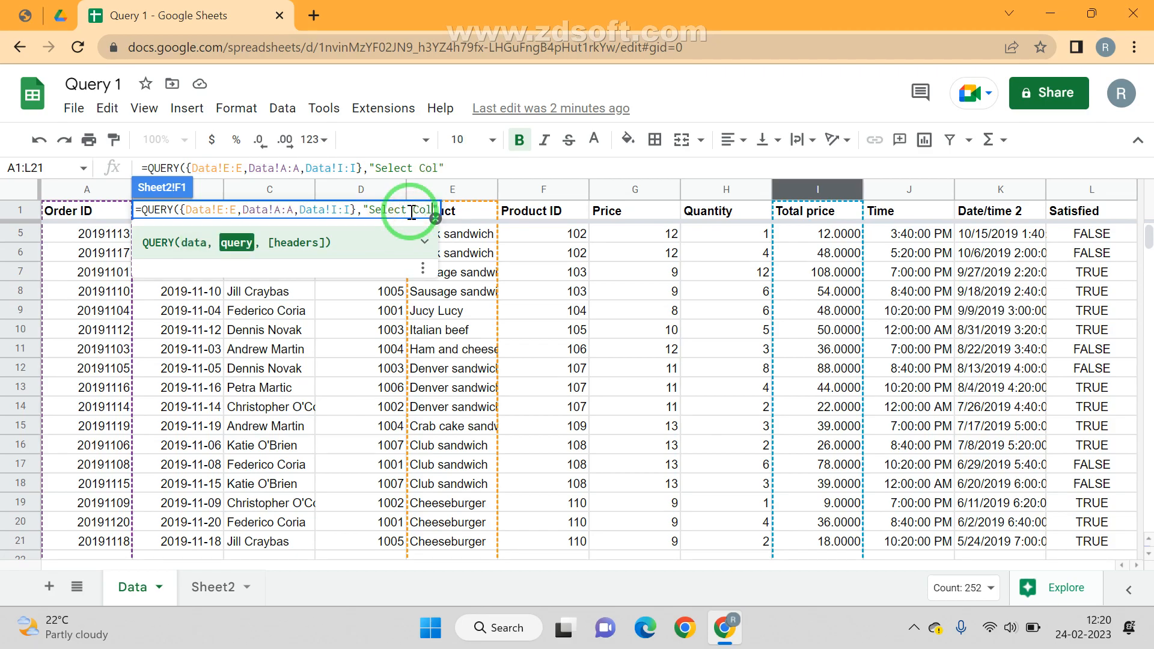
{"action": "type", "text": "2,Col1"}
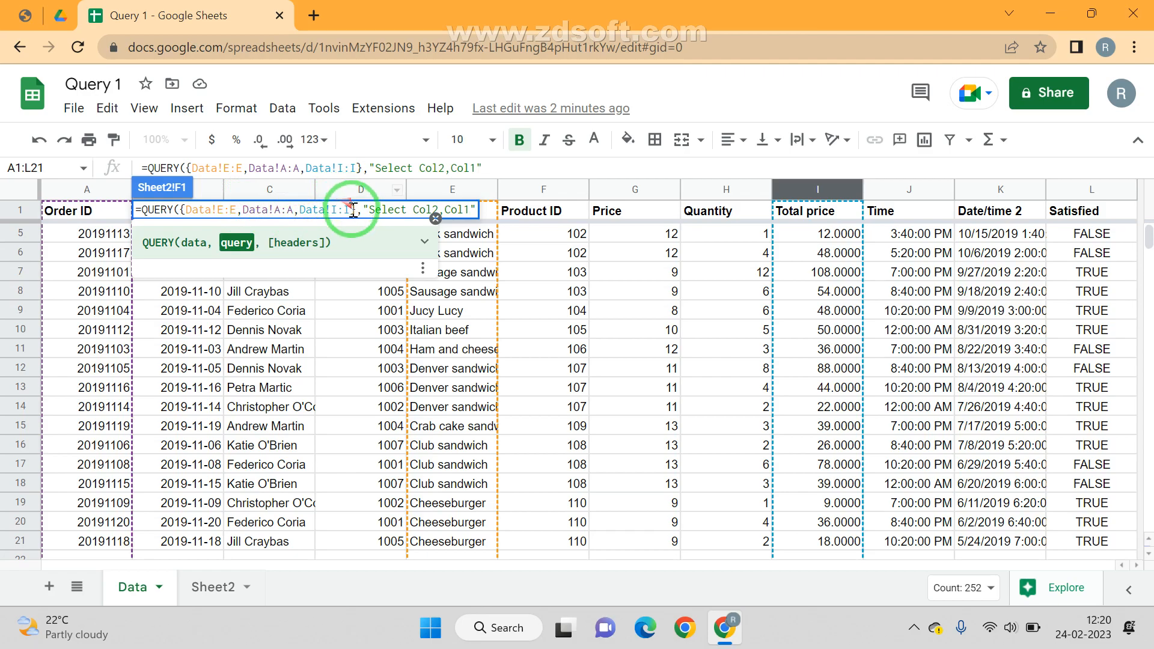
{"action": "key", "text": "Return"}
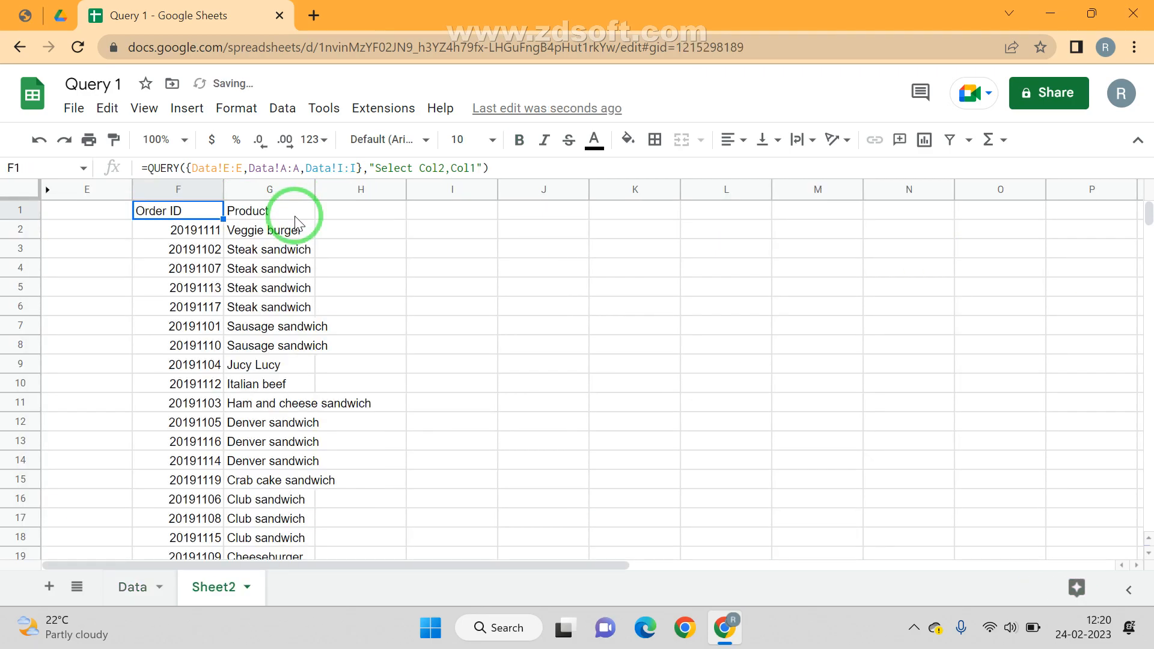
Step: Try replacing Col2,Col1 with the column letters A,E in the query string of the F1 formula
{"action": "key", "text": "F2"}
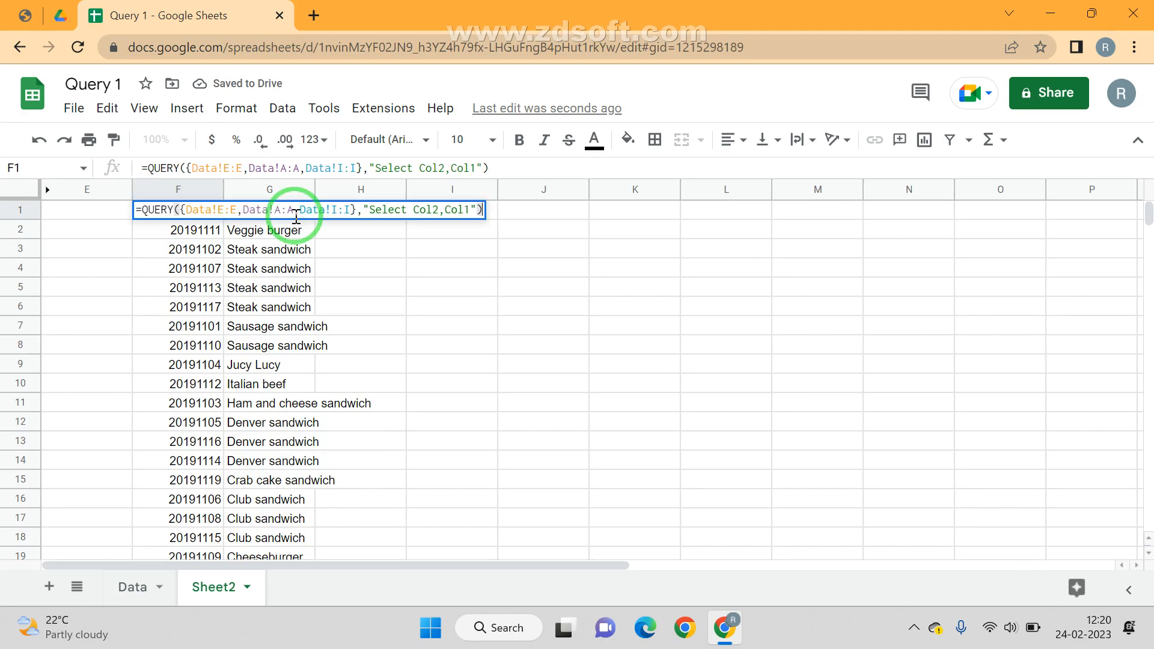
{"action": "key", "text": "Left"}
{"action": "key", "text": "Left"}
{"action": "key", "text": "ctrl+shift+Left"}
{"action": "key", "text": "ctrl+shift+Left"}
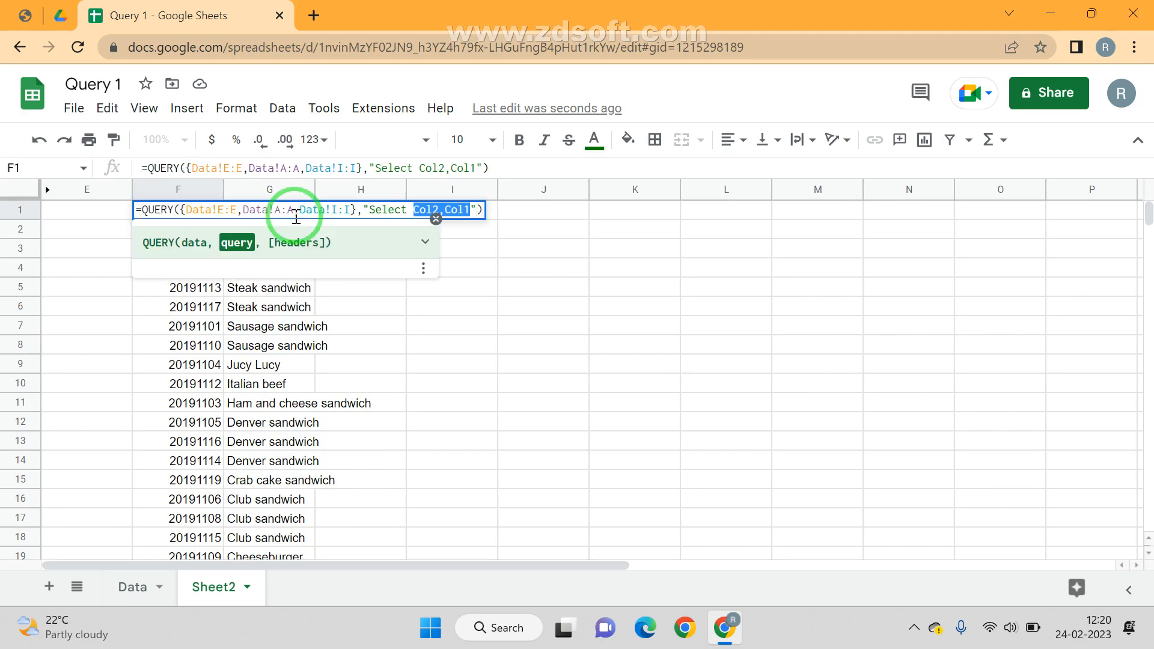
{"action": "type", "text": "A,E"}
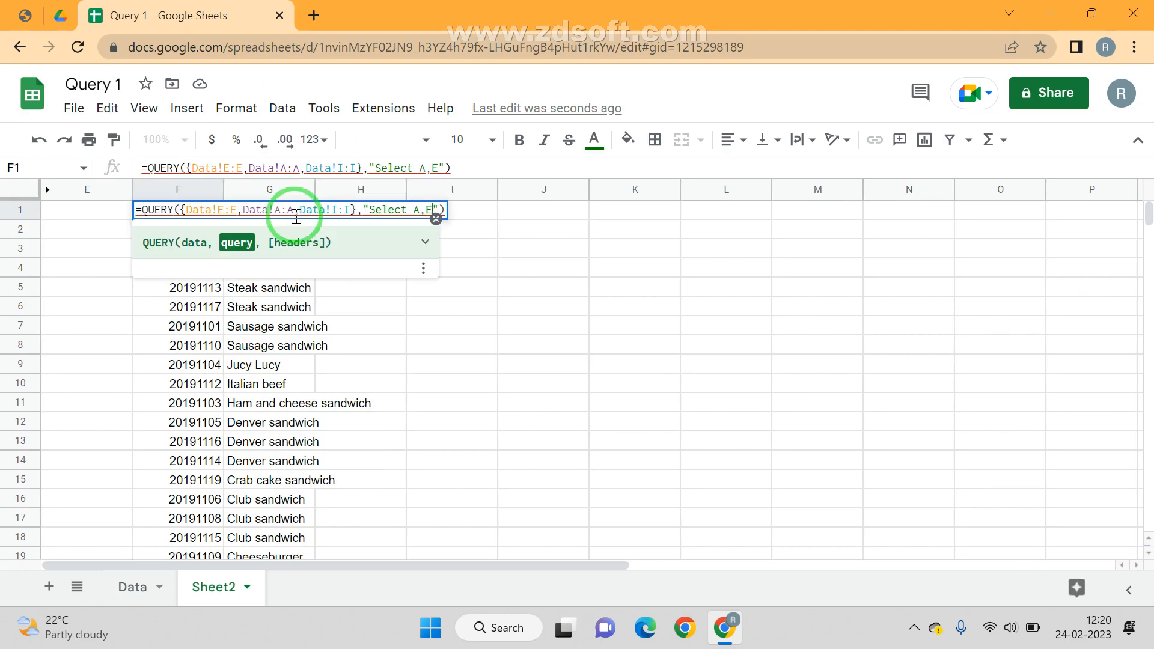
{"action": "key", "text": "Return"}
{"action": "key", "text": "Up"}
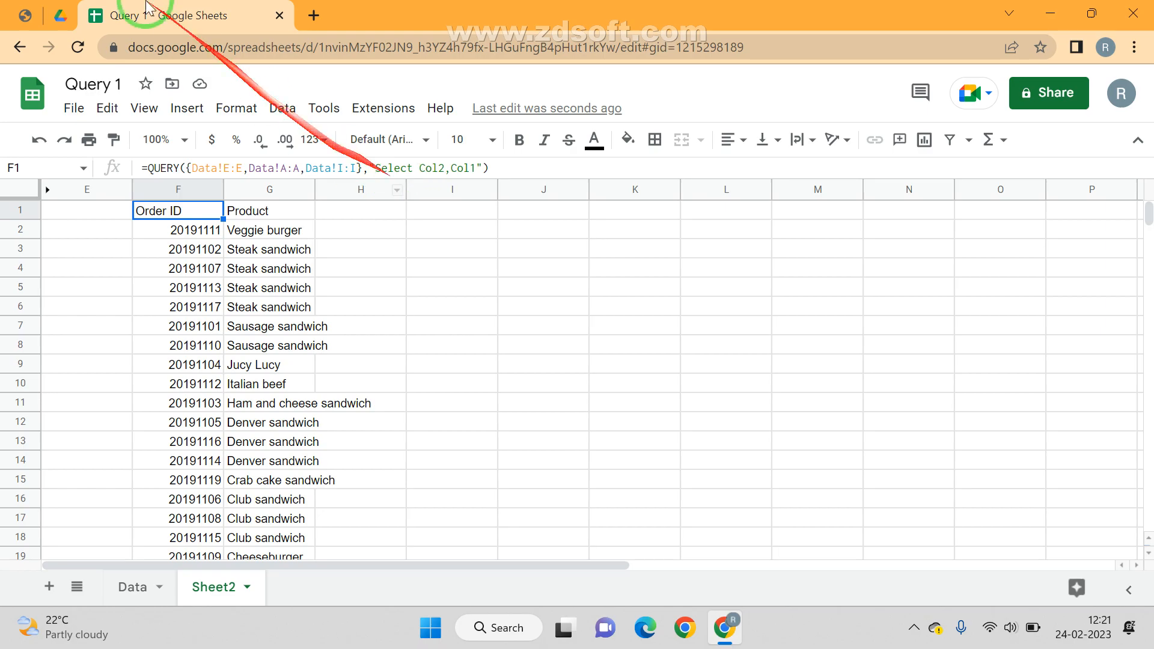
Step: Check the SELECT entries in the Query Stages PDF, and empty the query string of the F1 formula back in the spreadsheet
{"action": "left_click", "coordinate": [25, 15]}
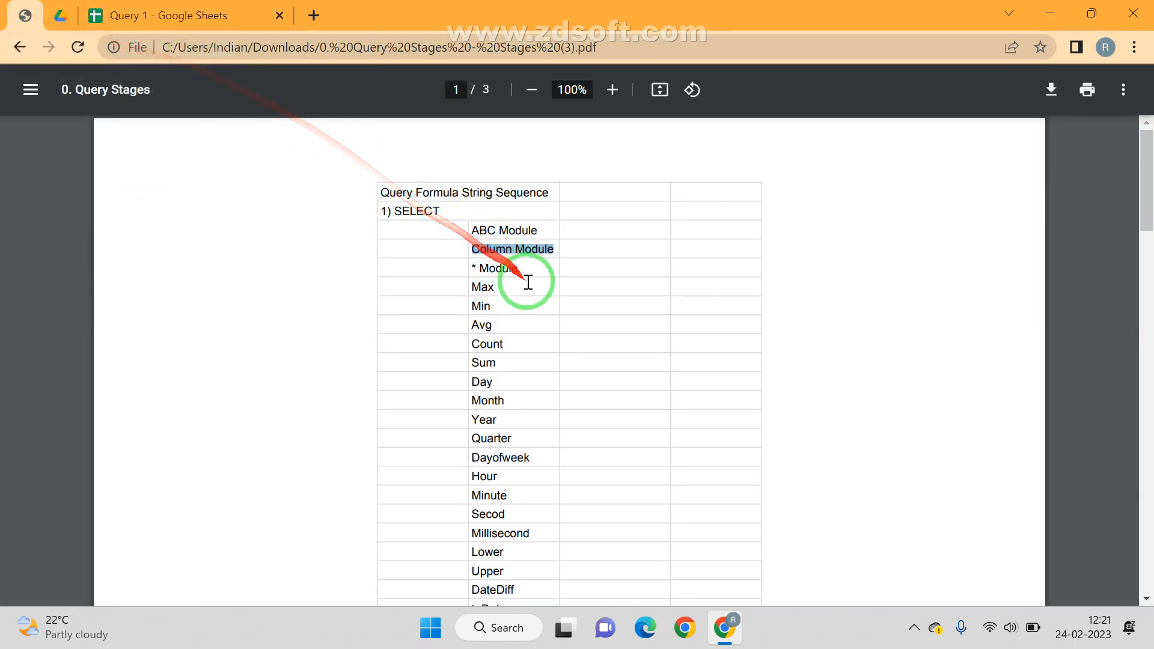
{"action": "left_click", "coordinate": [183, 12]}
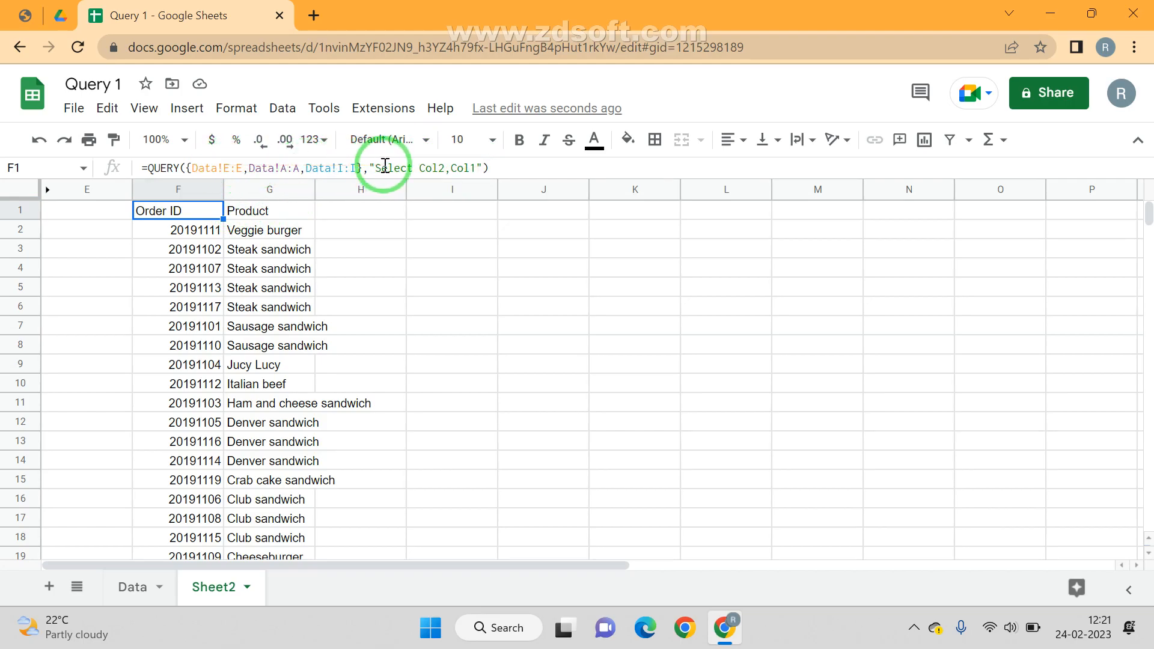
{"action": "left_click", "coordinate": [424, 167]}
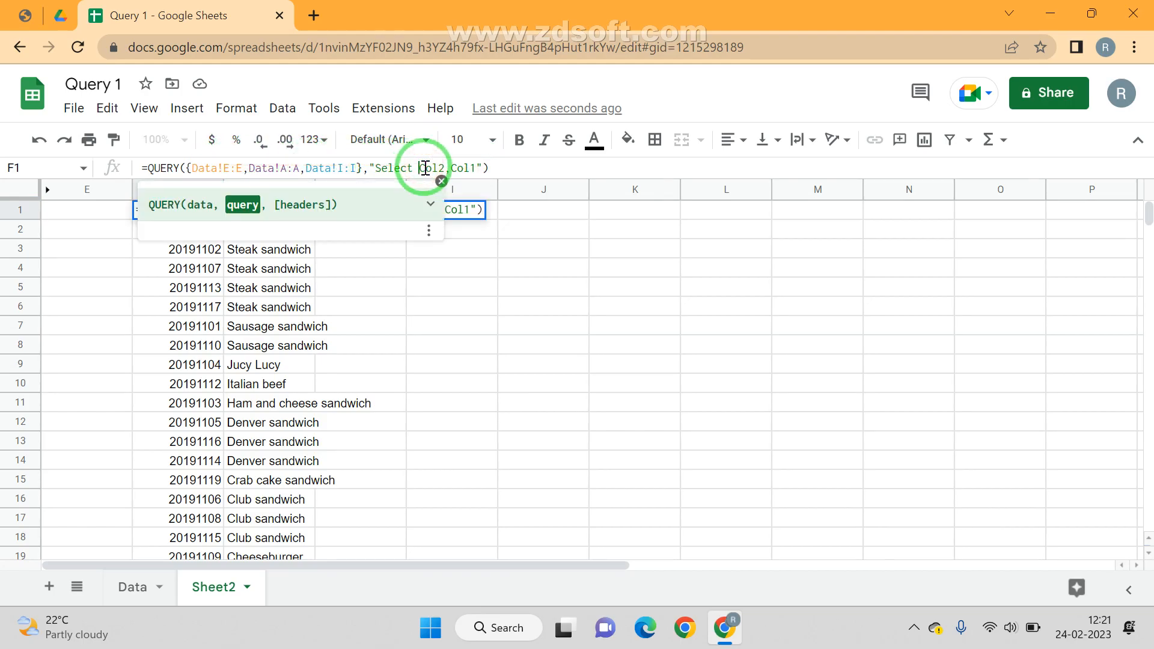
{"action": "key", "text": "ctrl+shift+Right"}
{"action": "key", "text": "ctrl+shift+Right"}
{"action": "key", "text": "ctrl+shift+Right"}
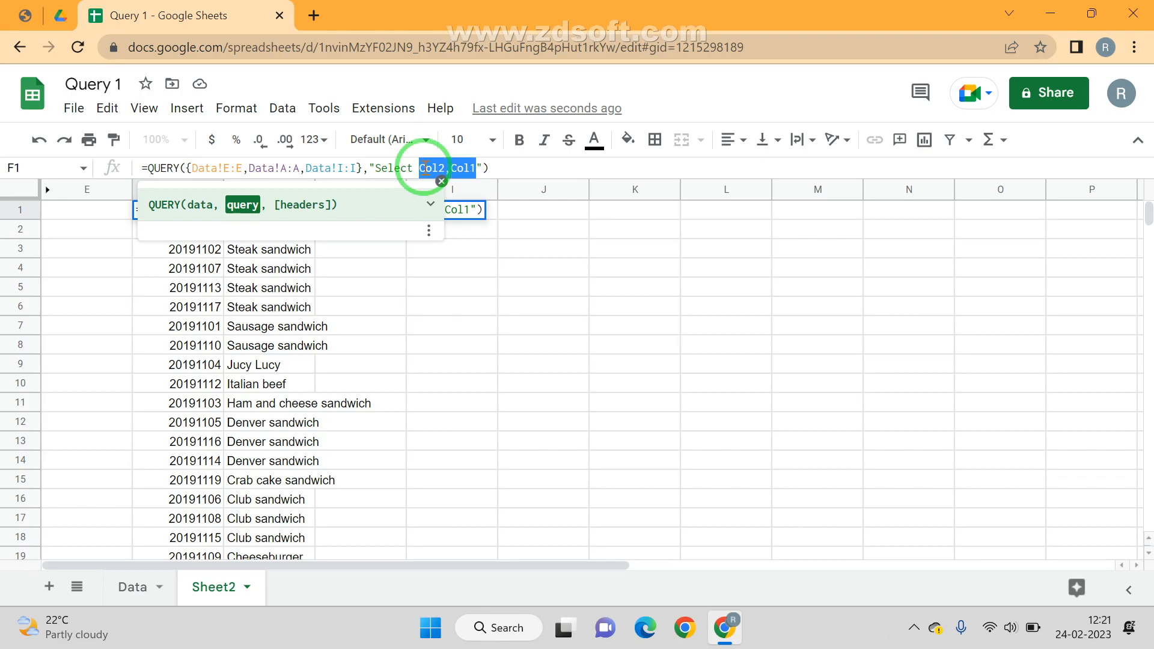
{"action": "key", "text": "BackSpace"}
{"action": "key", "text": "ctrl+shift+Left"}
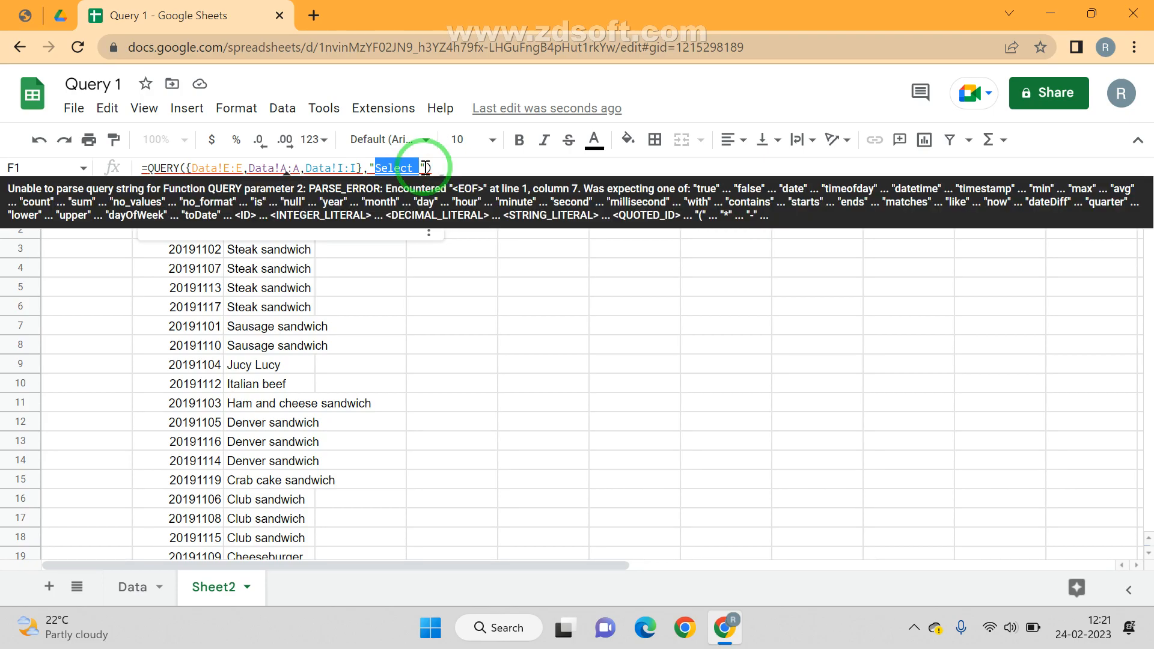
{"action": "key", "text": "BackSpace"}
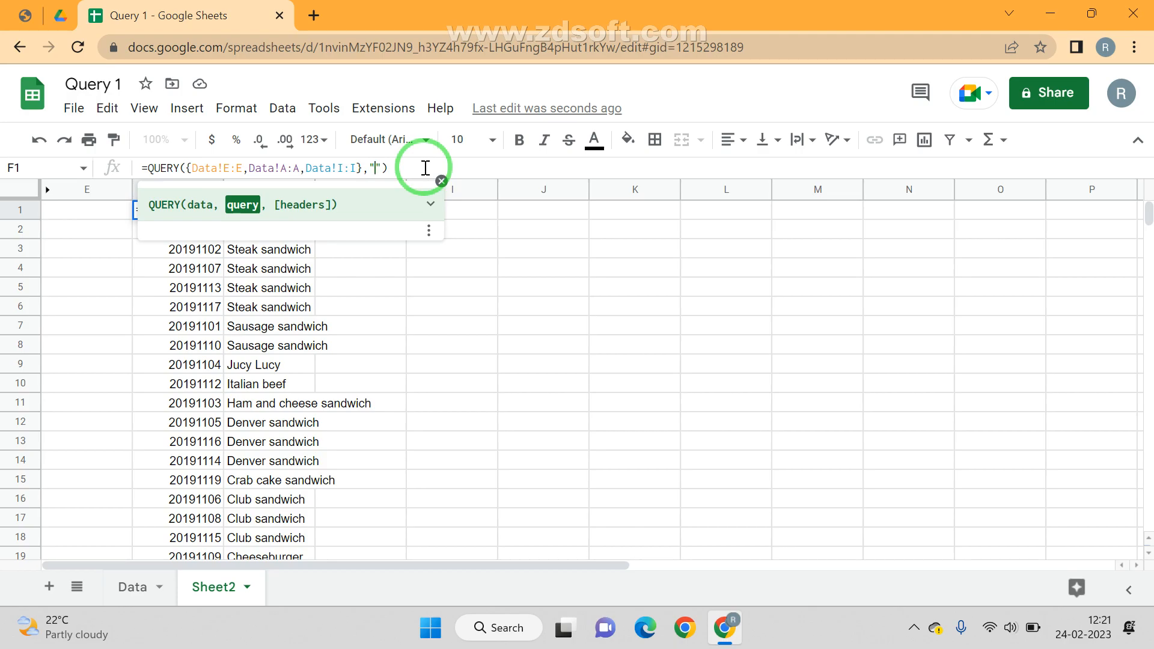
{"action": "key", "text": "Return"}
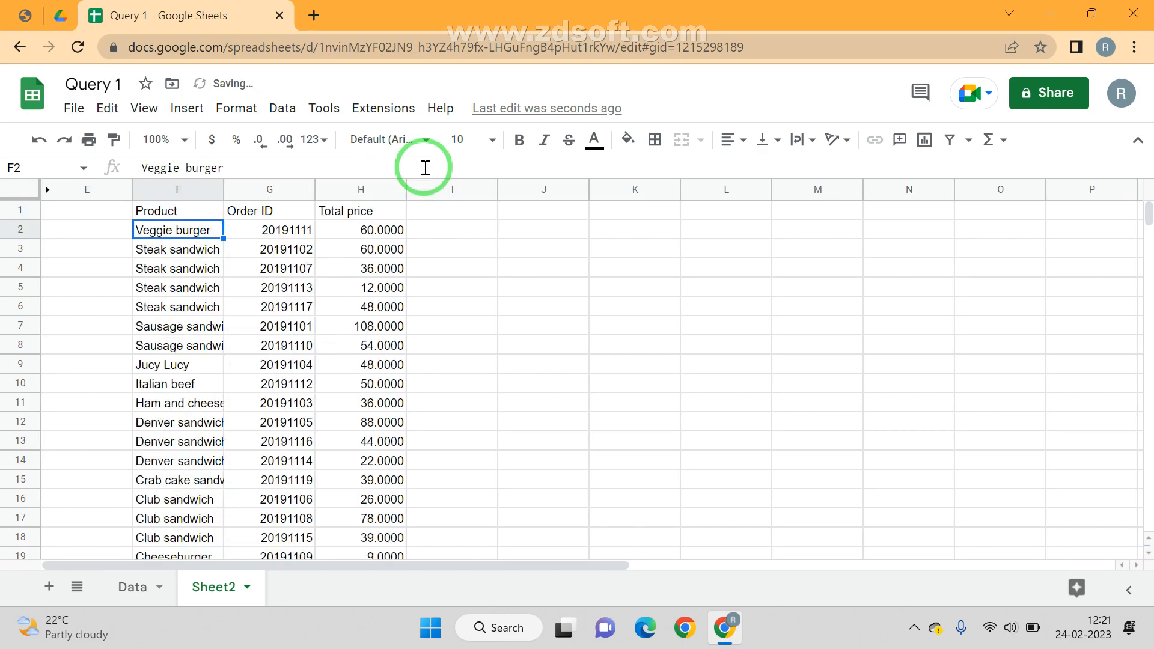
Step: Set the query string in F1 to "Select *" to return every column of the data array
{"action": "key", "text": "Up"}
{"action": "left_click", "coordinate": [425, 168]}
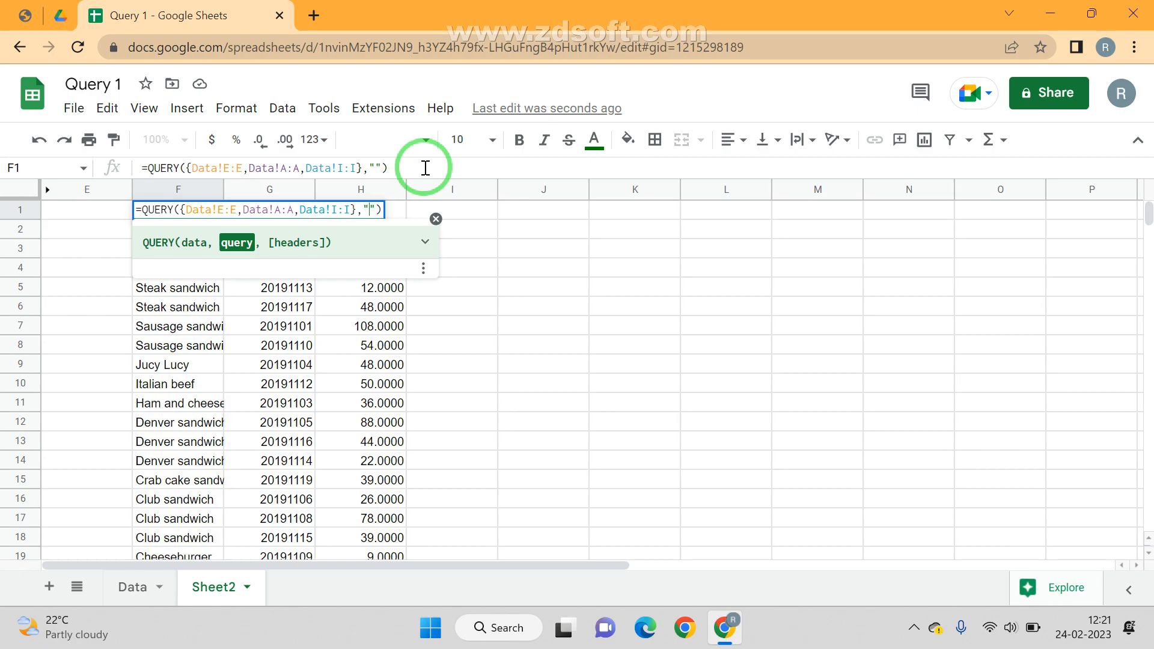
{"action": "type", "text": "Select"}
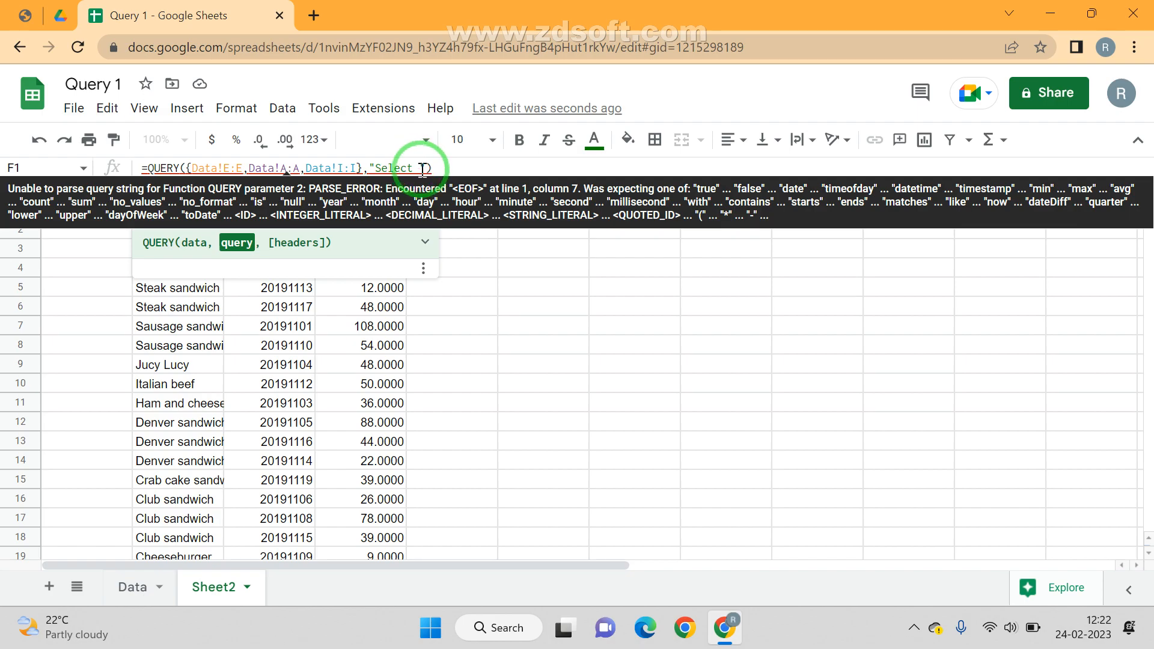
{"action": "left_click", "coordinate": [423, 170]}
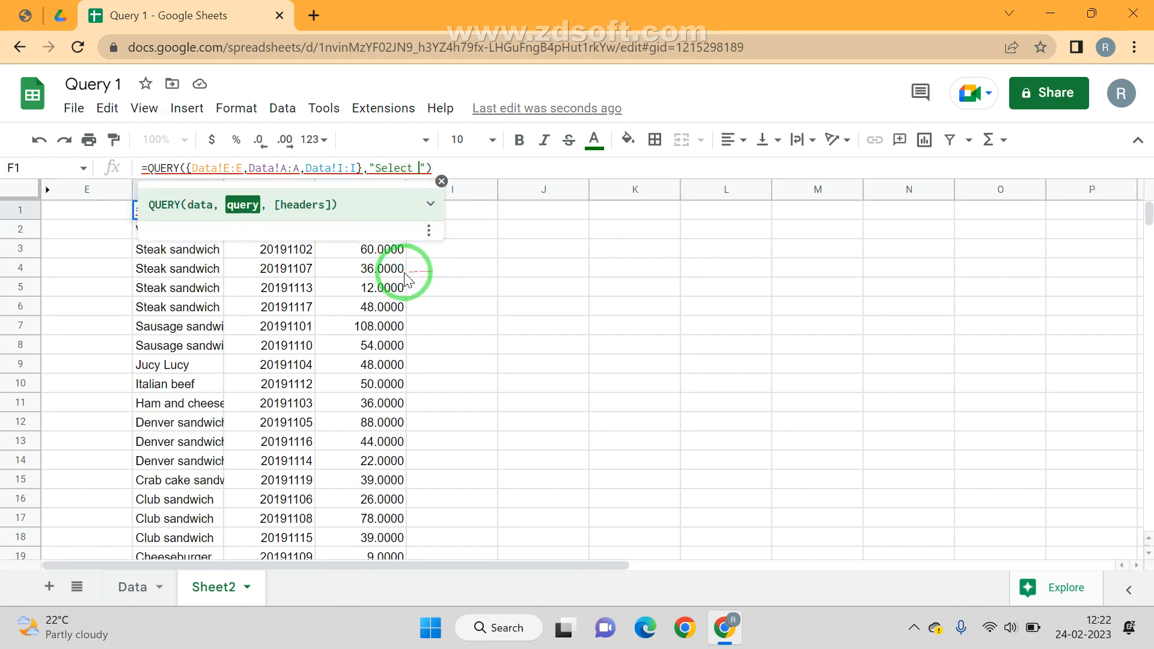
{"action": "mouse_move", "coordinate": [222, 166]}
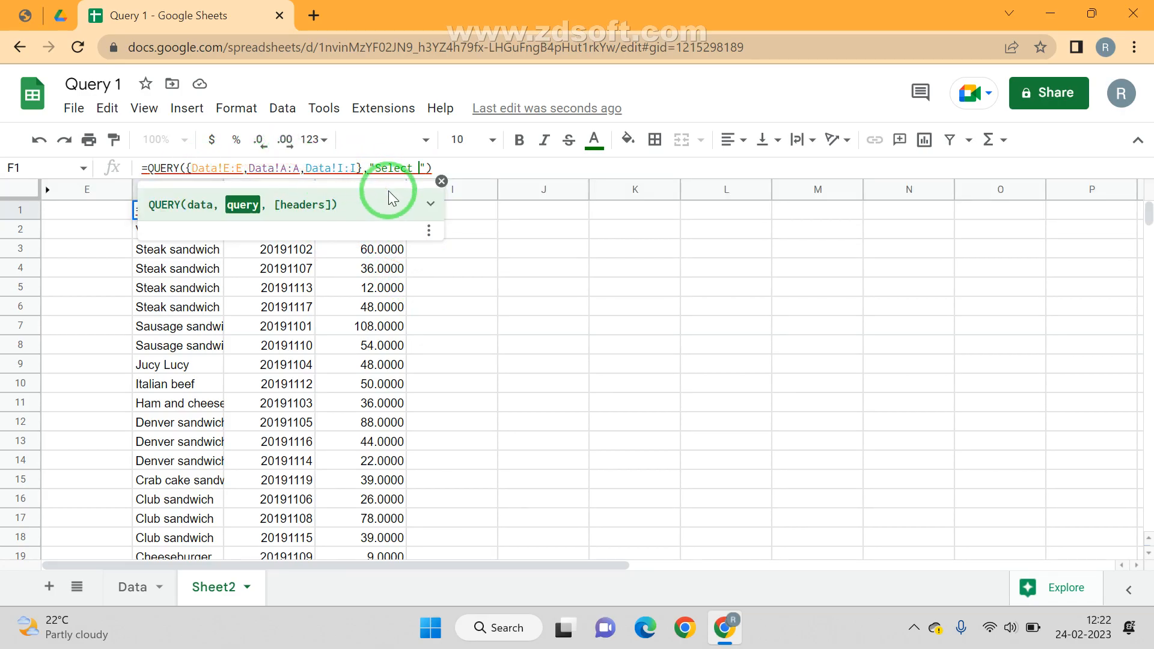
{"action": "type", "text": "*"}
{"action": "key", "text": "Return"}
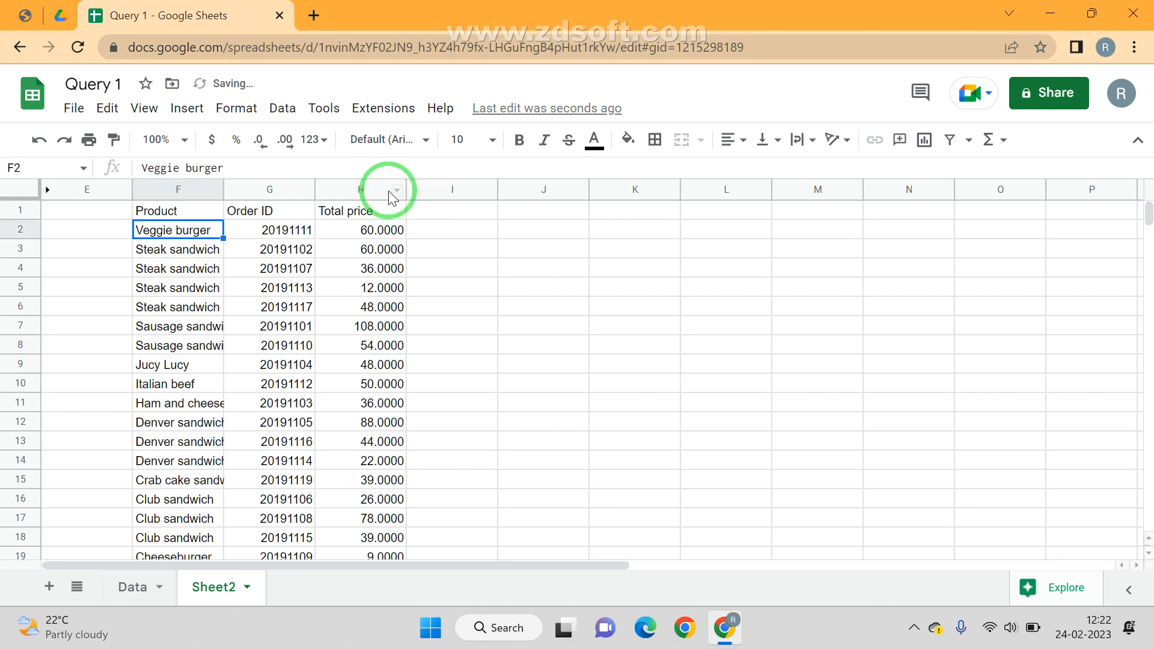
{"action": "key", "text": "Up"}
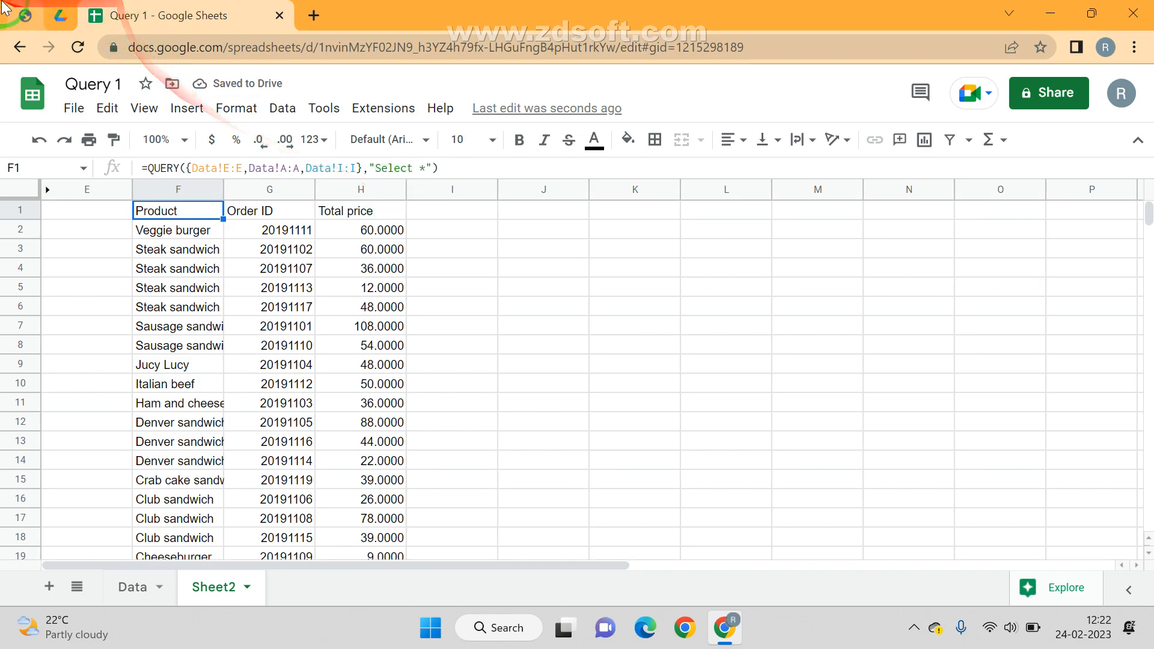
Step: Look up the Max entry under SELECT in the Query Stages PDF and return to the spreadsheet
{"action": "left_click", "coordinate": [21, 15]}
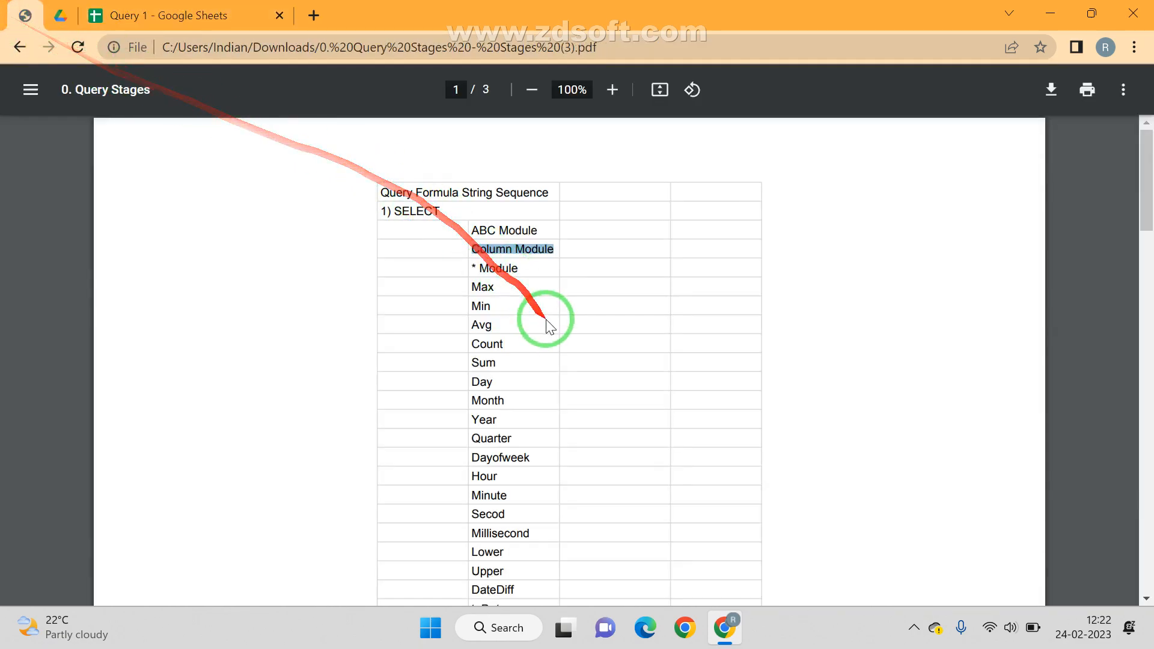
{"action": "double_click", "coordinate": [480, 287]}
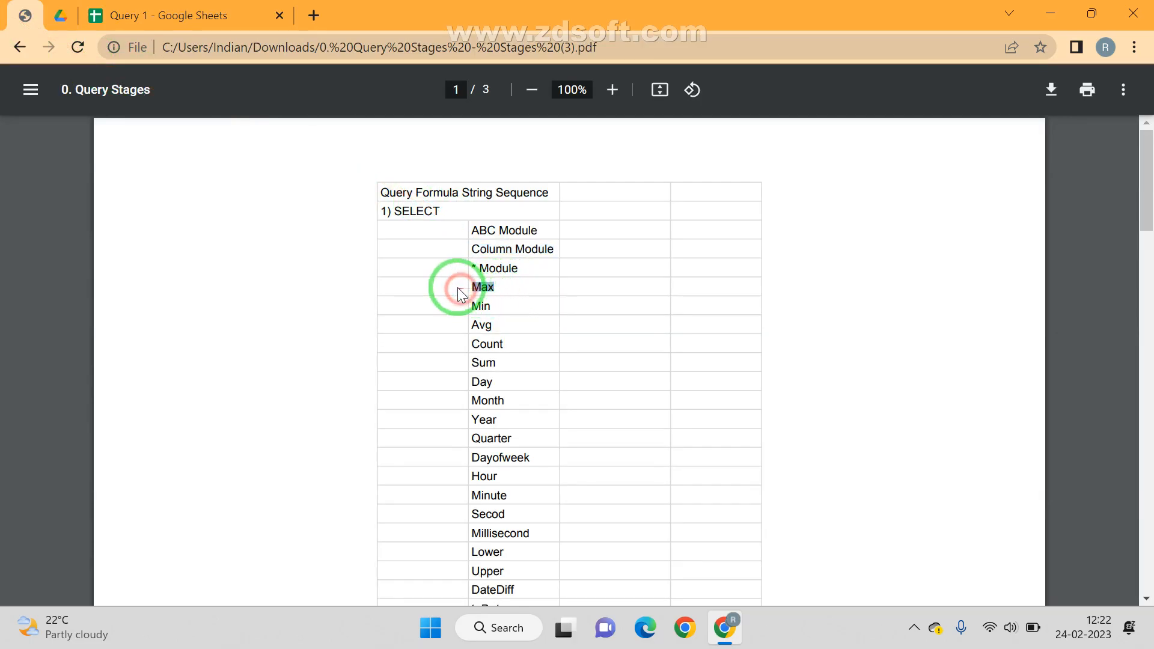
{"action": "left_click", "coordinate": [192, 9]}
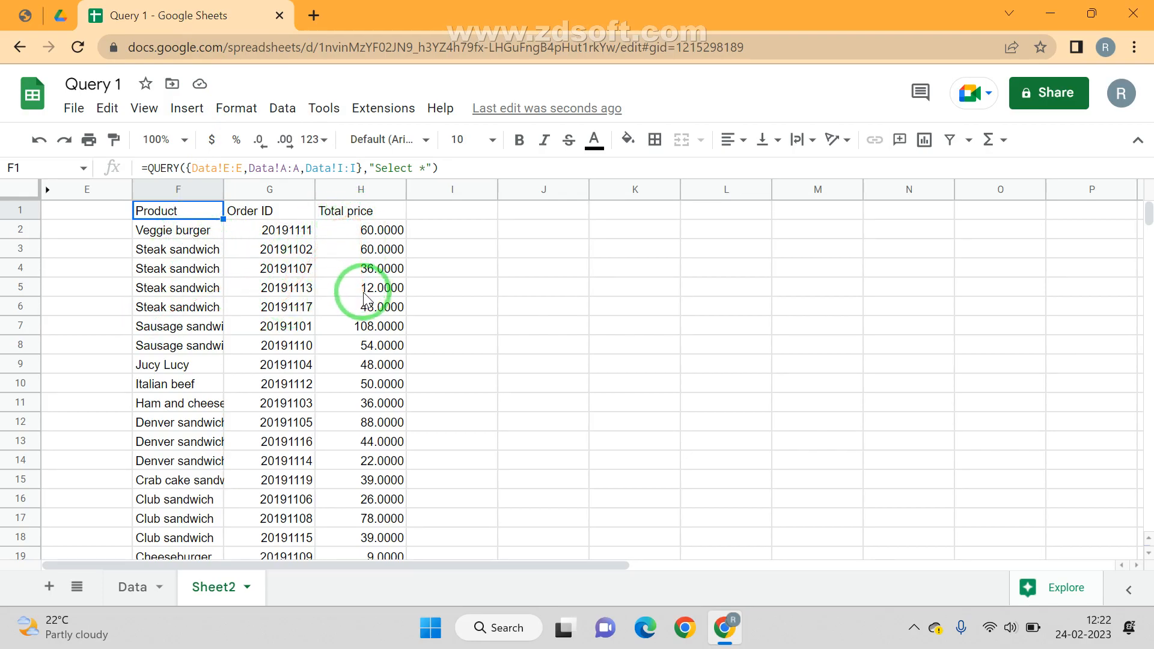
Step: Select the Total price values in H2:H21 of the query output on Sheet2
{"action": "left_click", "coordinate": [365, 235]}
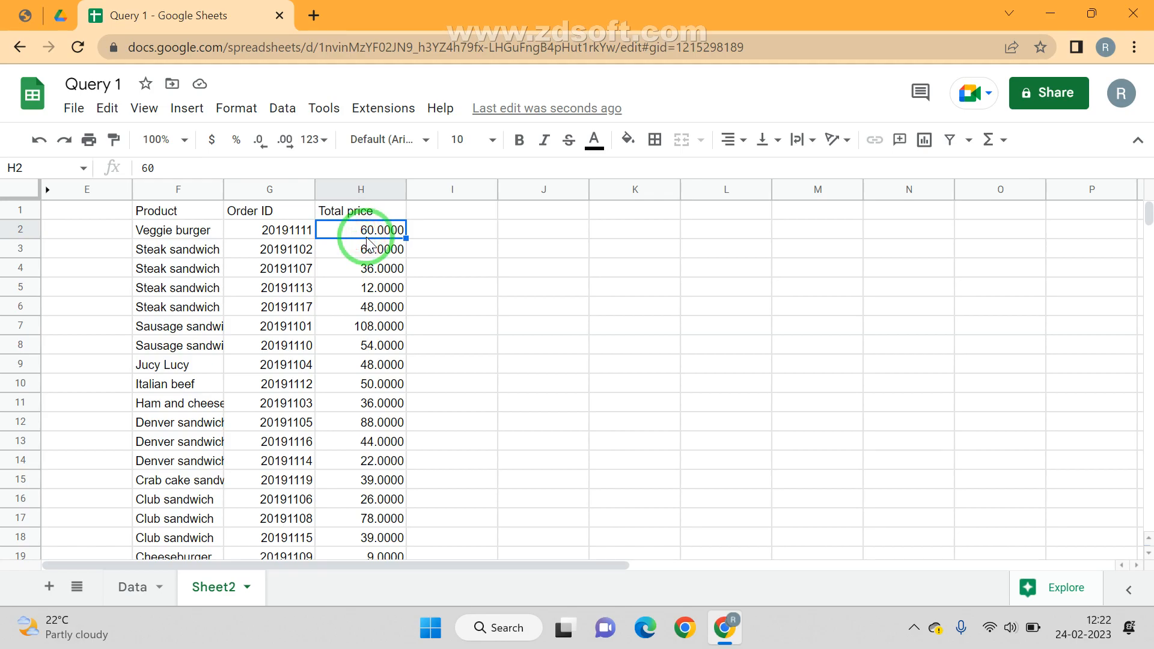
{"action": "key", "text": "ctrl+Down"}
{"action": "key", "text": "ctrl+Up"}
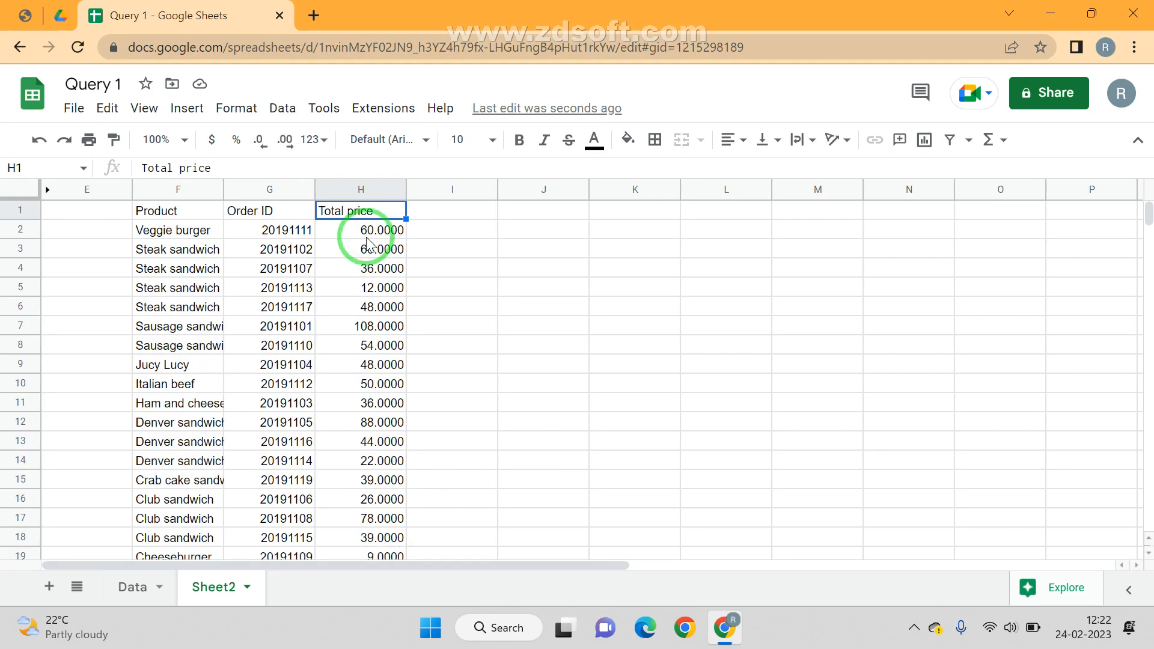
{"action": "key", "text": "Down"}
{"action": "key", "text": "ctrl+shift+Down"}
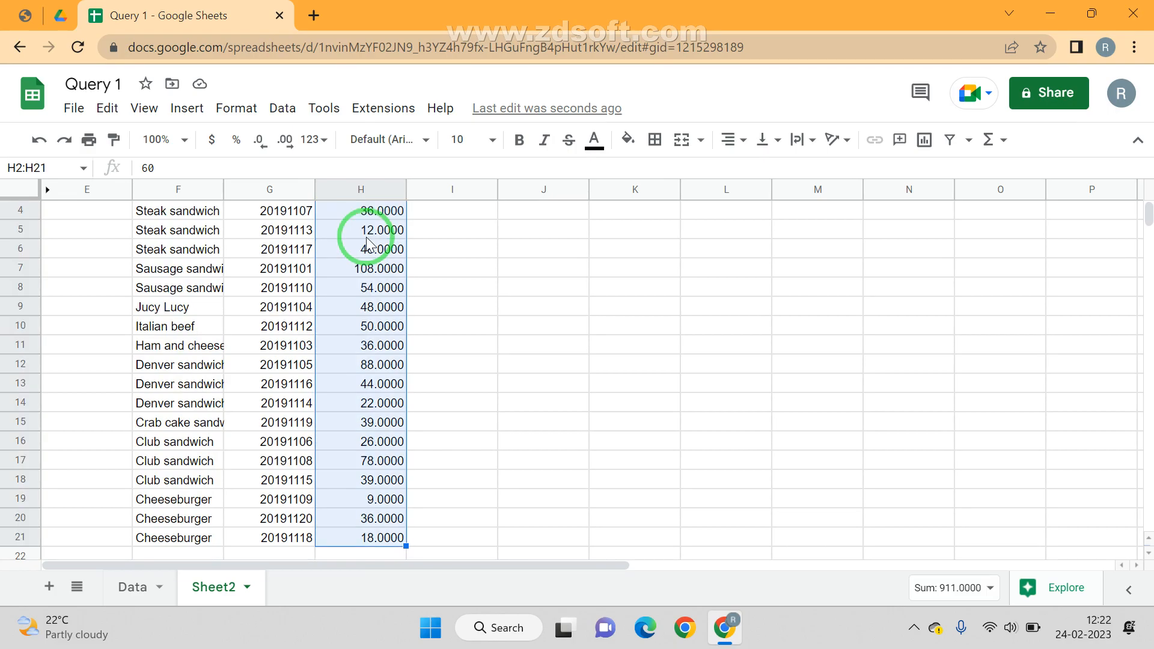
Step: Change the query string of the F1 formula to "Select Max(Col3)" and select the resulting value in F2
{"action": "key", "text": "ctrl+Up"}
{"action": "key", "text": "Down"}
{"action": "key", "text": "Up"}
{"action": "key", "text": "ctrl+Left"}
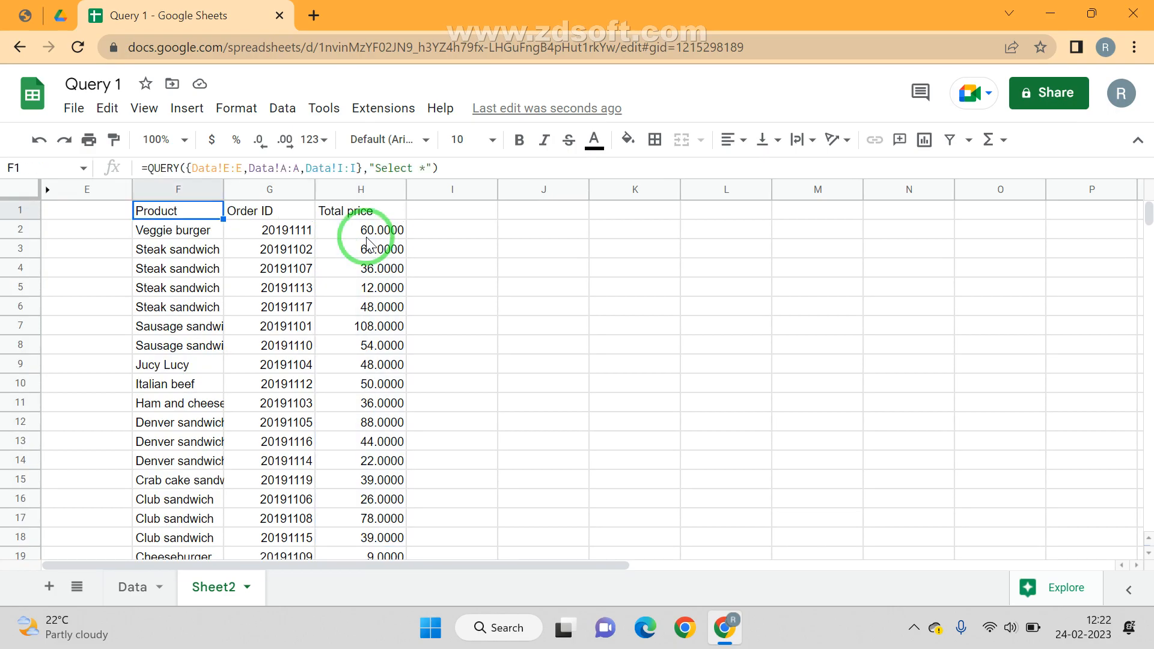
{"action": "key", "text": "F2"}
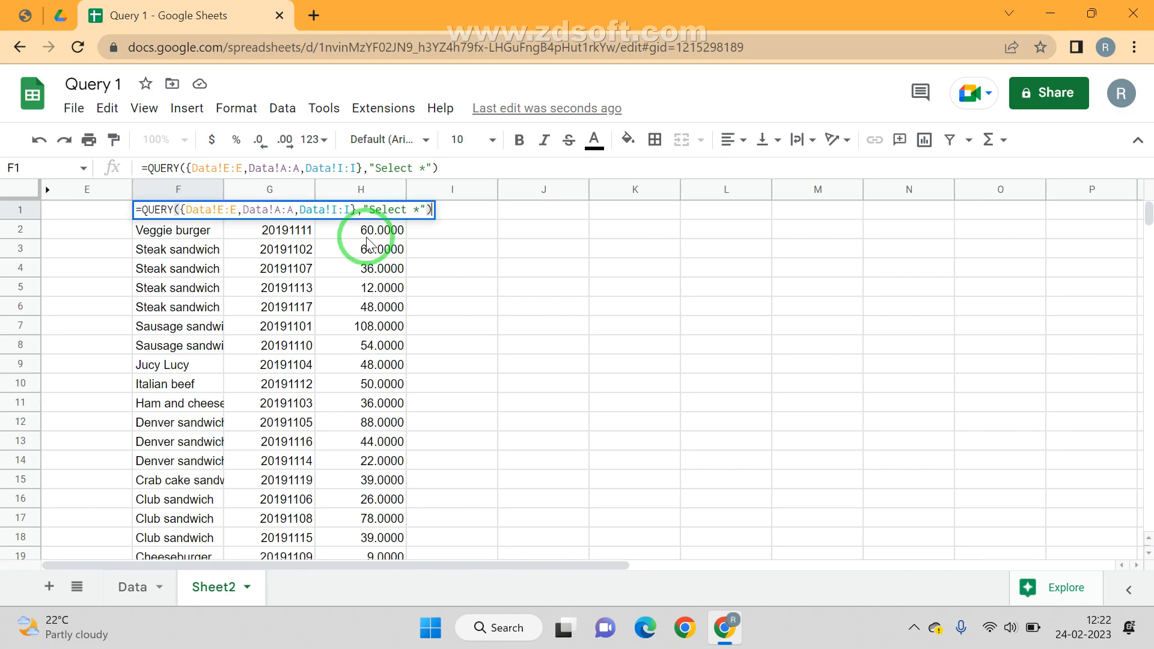
{"action": "key", "text": "Left"}
{"action": "key", "text": "Left"}
{"action": "key", "text": "shift+Left"}
{"action": "type", "text": "Max"}
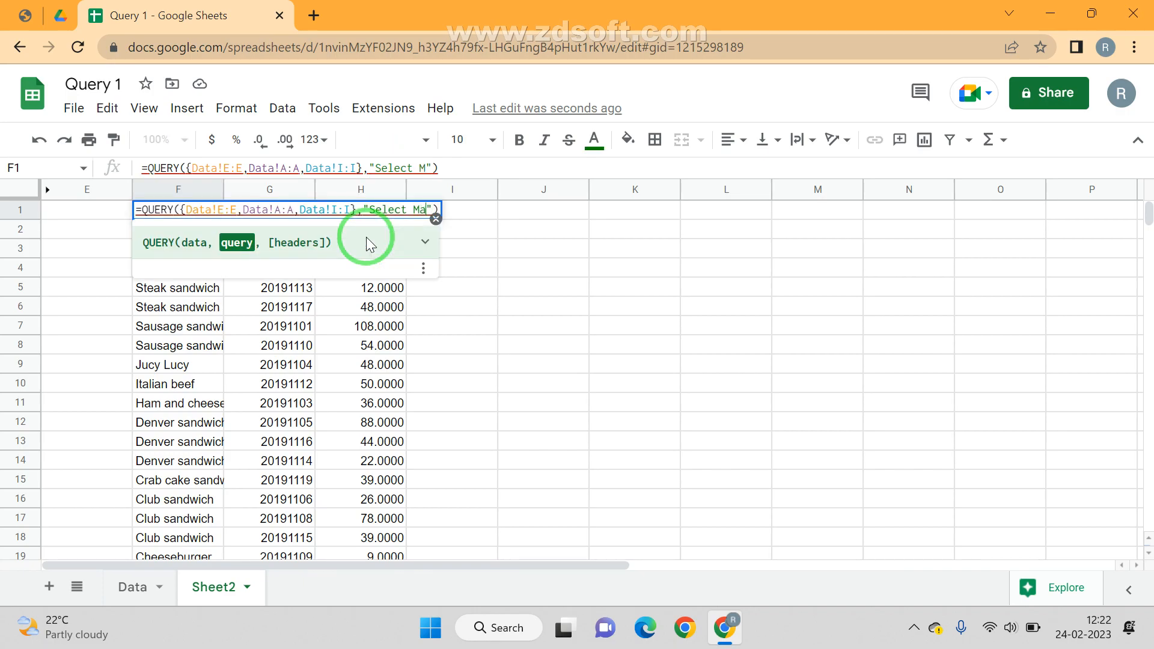
{"action": "type", "text": "("}
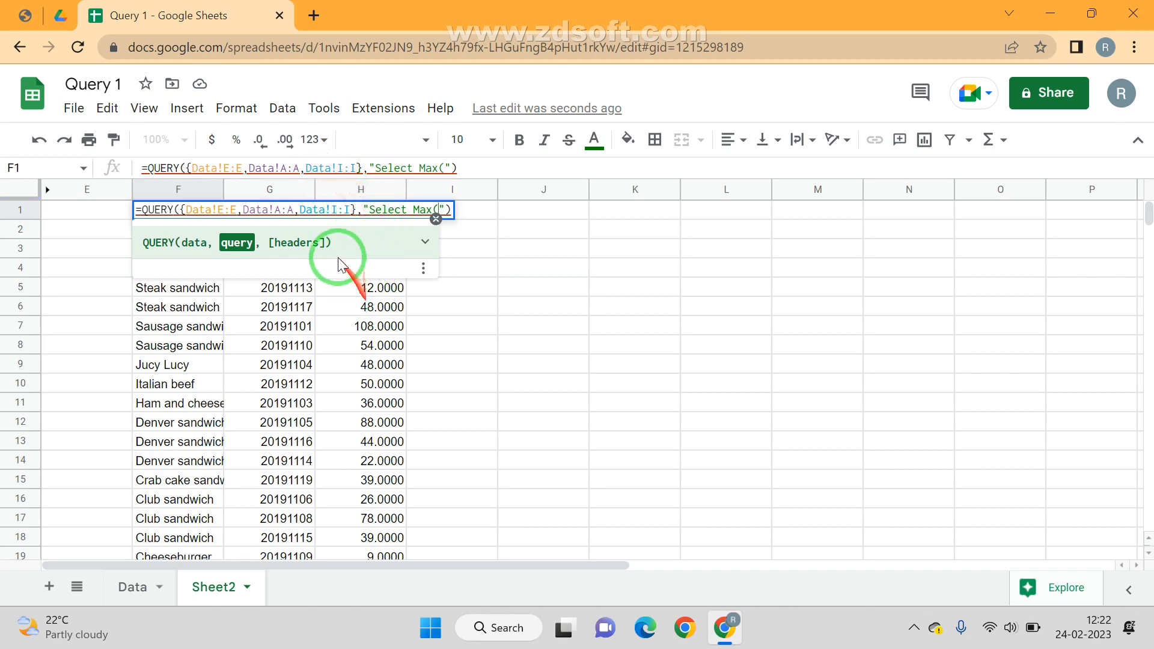
{"action": "type", "text": "Col3)"}
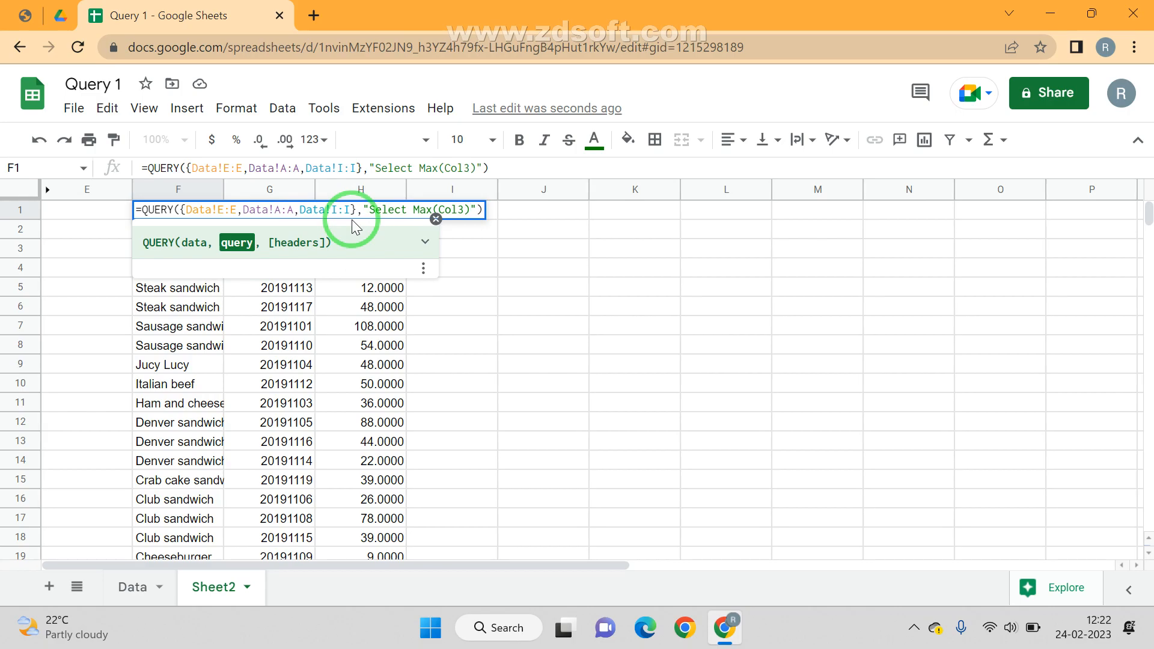
{"action": "key", "text": "Return"}
{"action": "key", "text": "Up"}
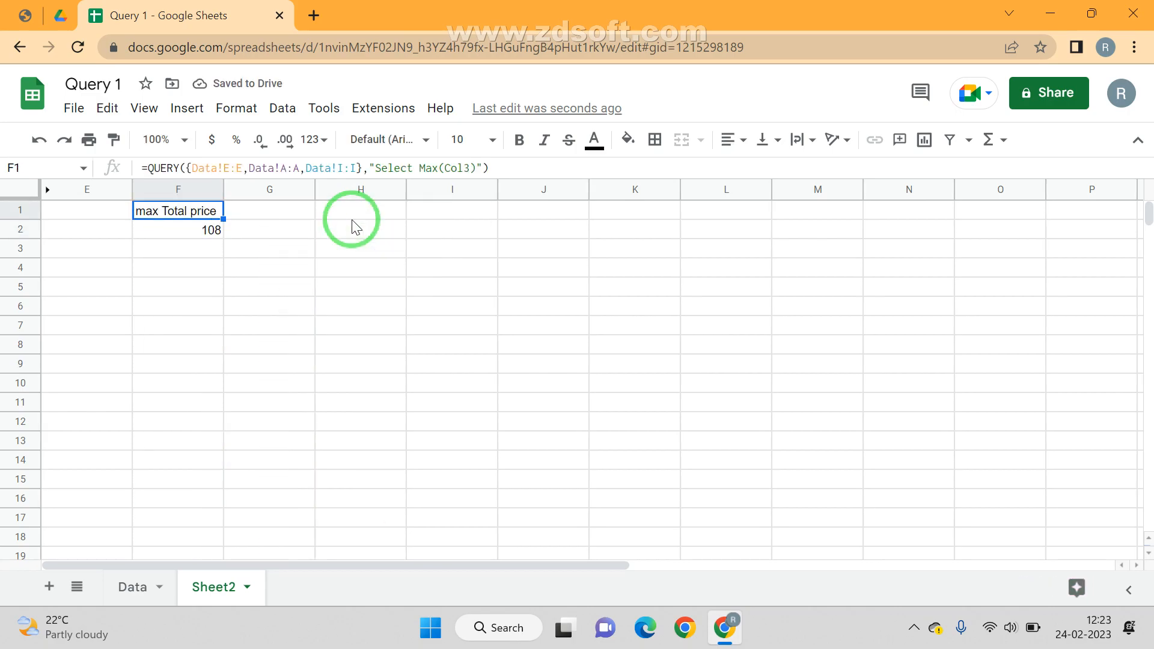
{"action": "key", "text": "Down"}
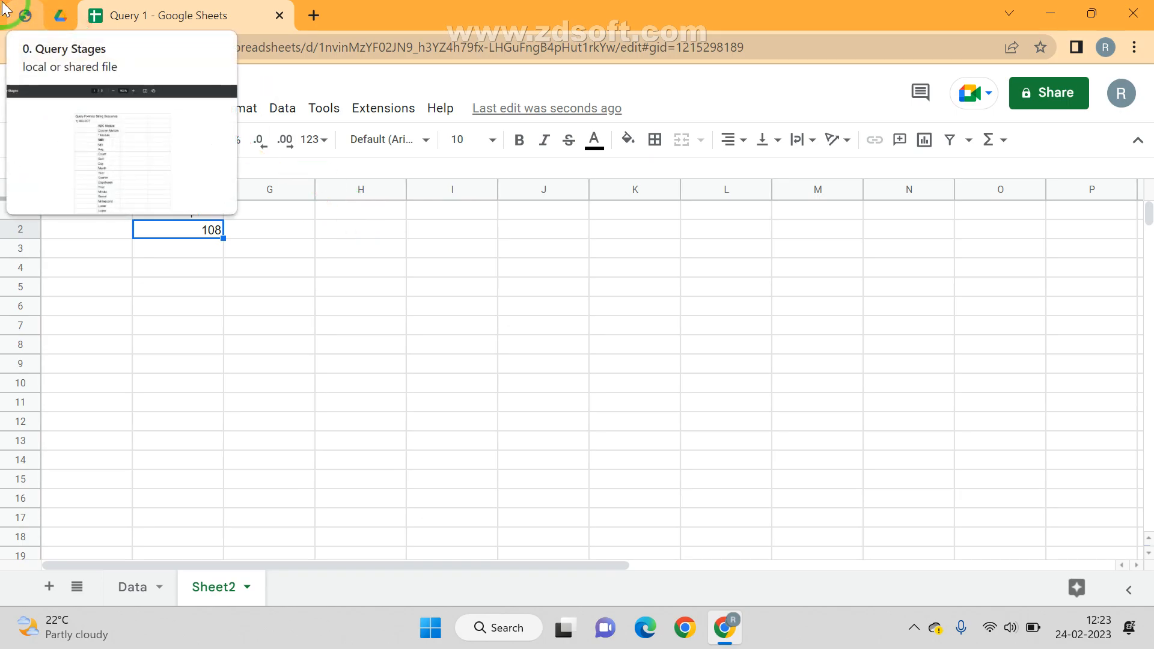
Step: Look up the Min entry under SELECT in the Query Stages PDF and return to the spreadsheet
{"action": "left_click", "coordinate": [24, 15]}
{"action": "left_click_drag", "start_coordinate": [497, 305], "coordinate": [450, 306]}
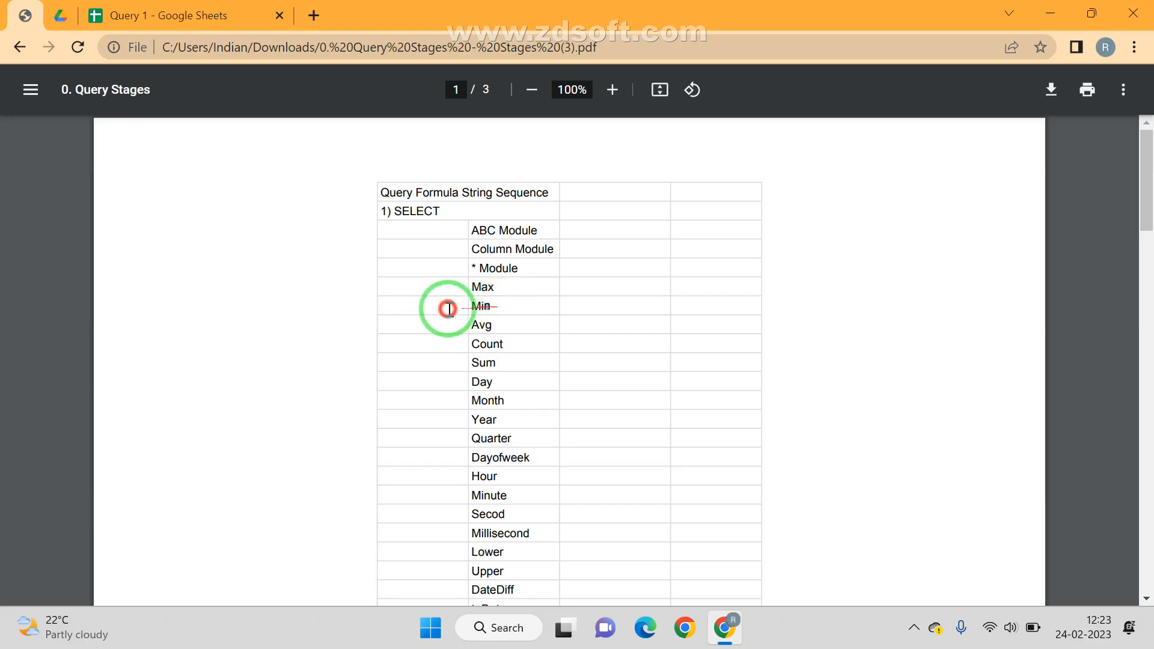
{"action": "left_click", "coordinate": [251, 16]}
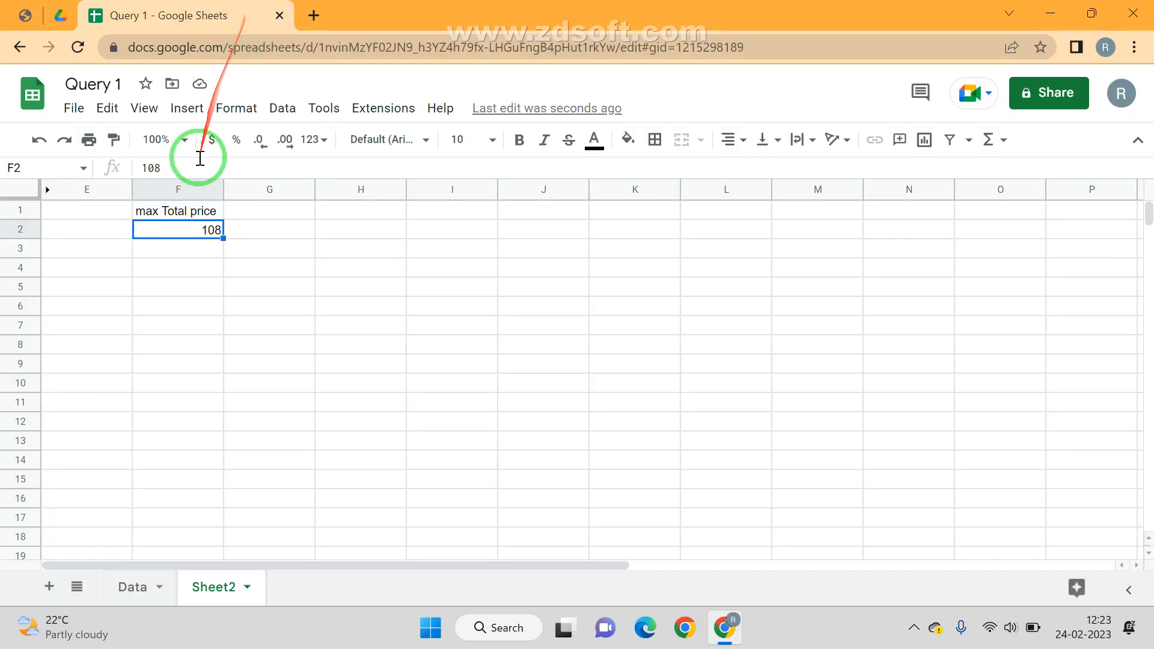
Step: Replace Max with Min in the F1 formula so that the query string reads "Select Min(Col3)"
{"action": "left_click", "coordinate": [181, 210]}
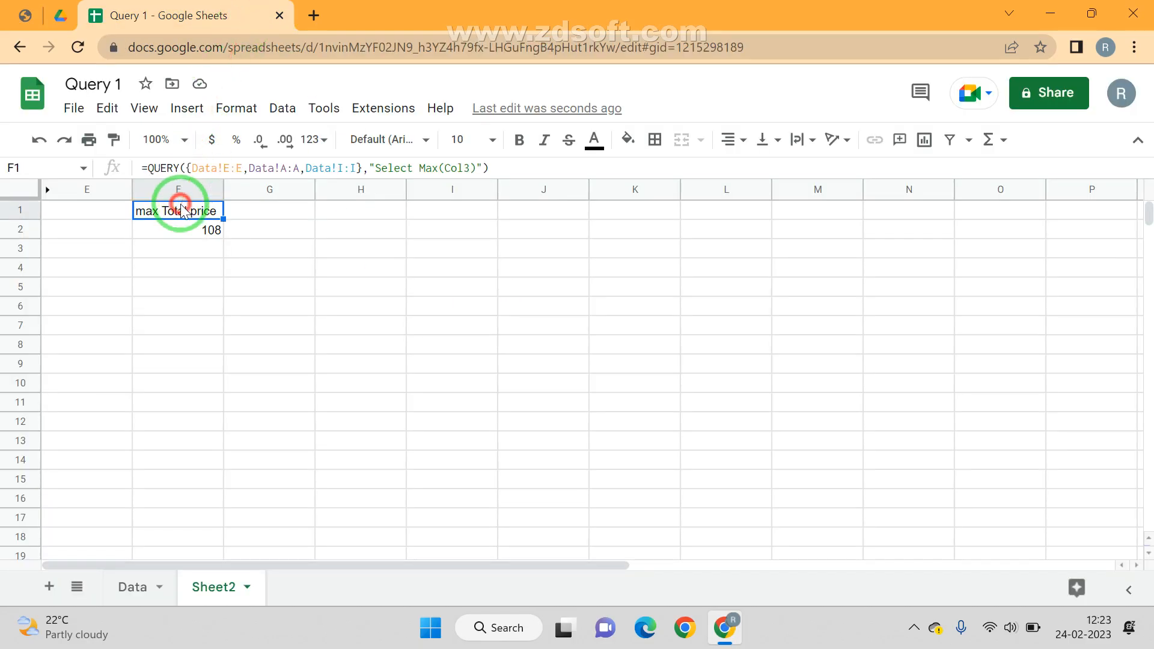
{"action": "left_click", "coordinate": [434, 169]}
{"action": "double_click", "coordinate": [424, 168]}
{"action": "left_click", "coordinate": [425, 169]}
{"action": "double_click", "coordinate": [425, 168]}
{"action": "type", "text": "Min"}
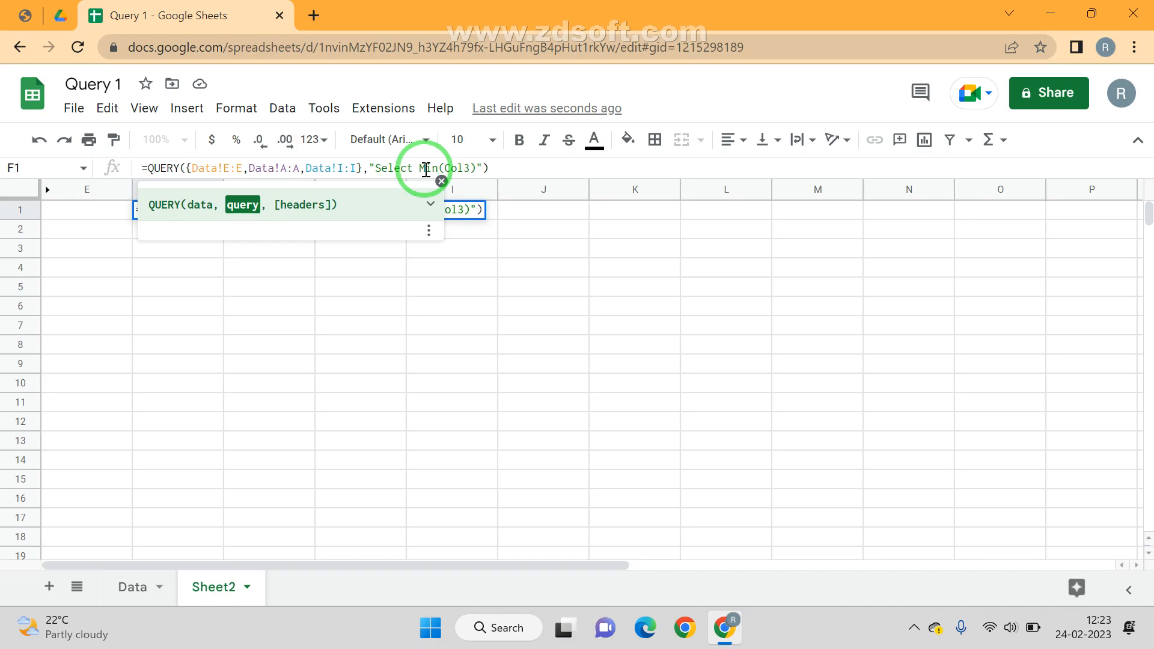
{"action": "key", "text": "Return"}
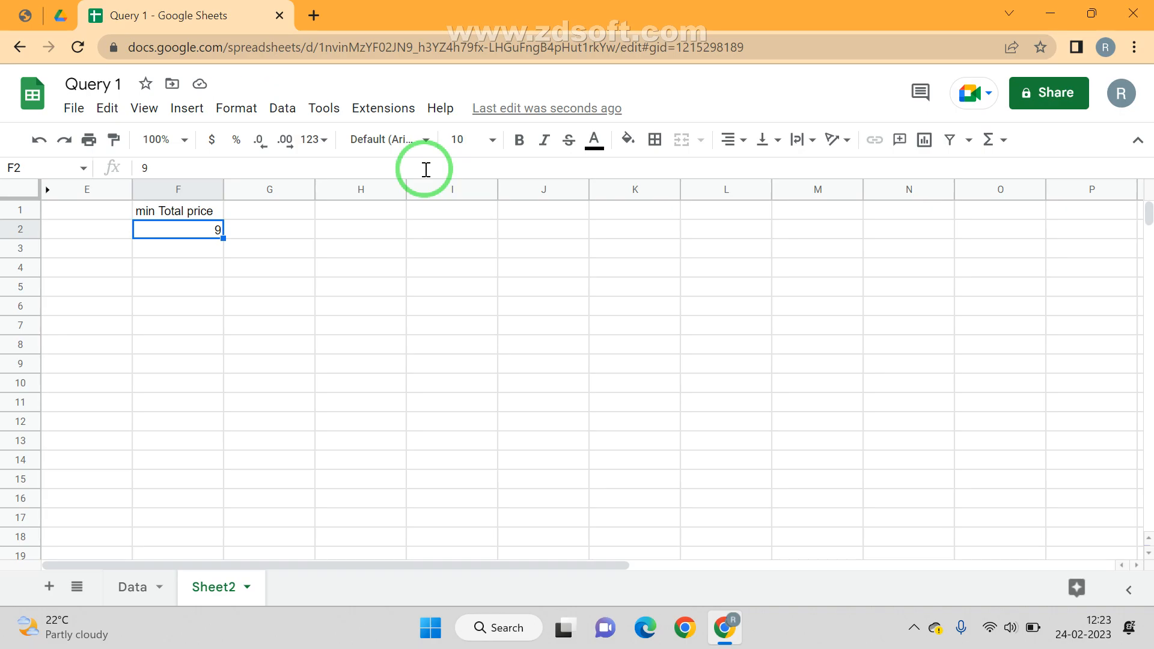
Step: Consult the SELECT list in the Query Stages PDF, and view the summary statistics of the Total price values I2:I21 on the Data sheet
{"action": "left_click", "coordinate": [24, 15]}
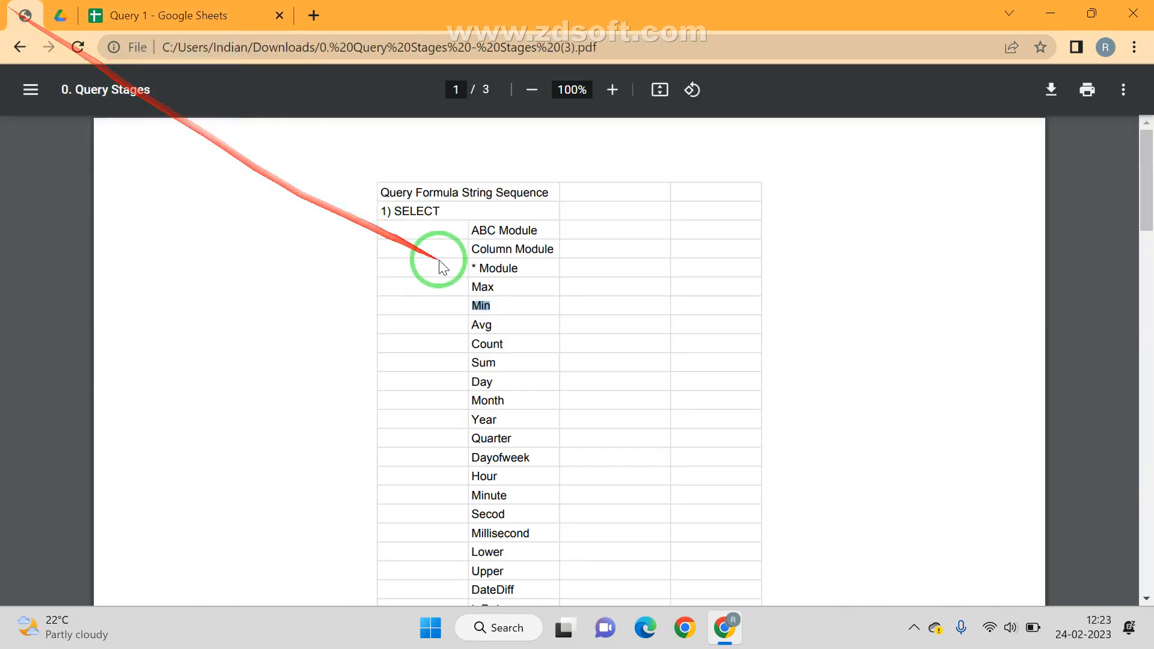
{"action": "left_click", "coordinate": [183, 13]}
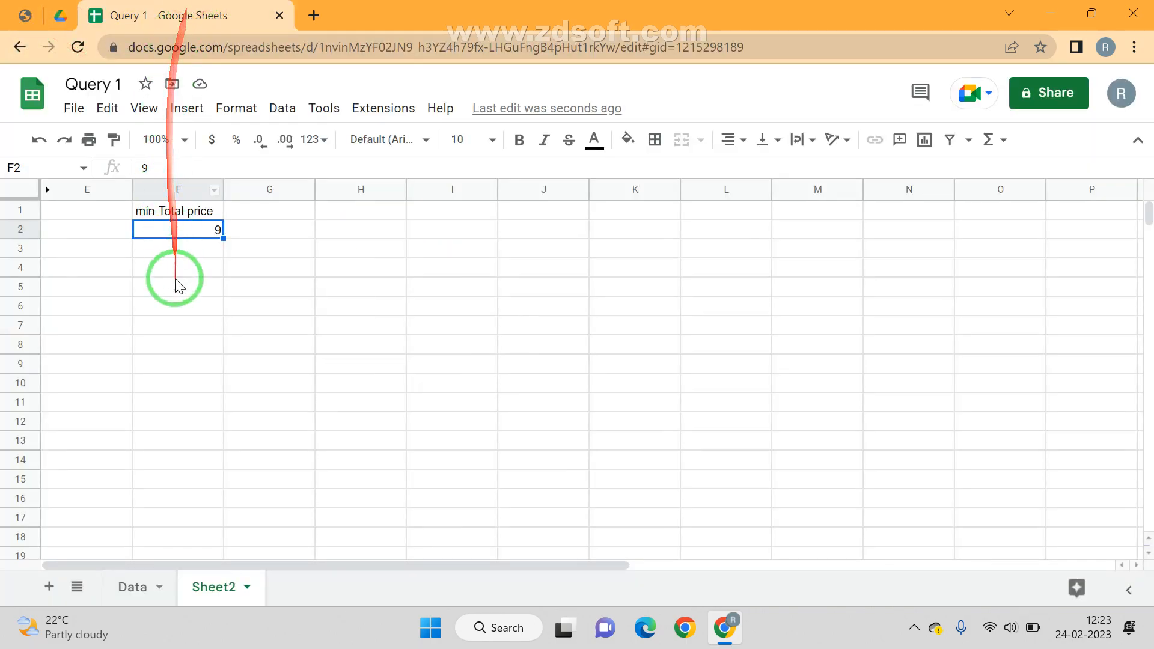
{"action": "left_click", "coordinate": [133, 595]}
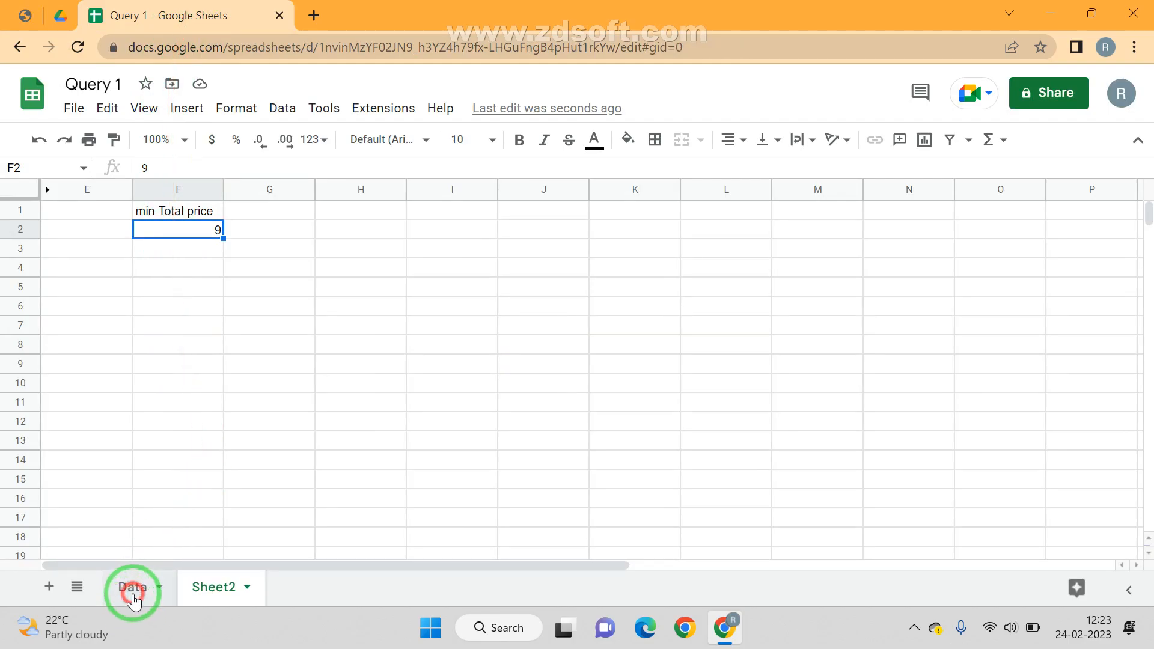
{"action": "left_click", "coordinate": [831, 334]}
{"action": "key", "text": "ctrl+Up"}
{"action": "key", "text": "ctrl+shift+Down"}
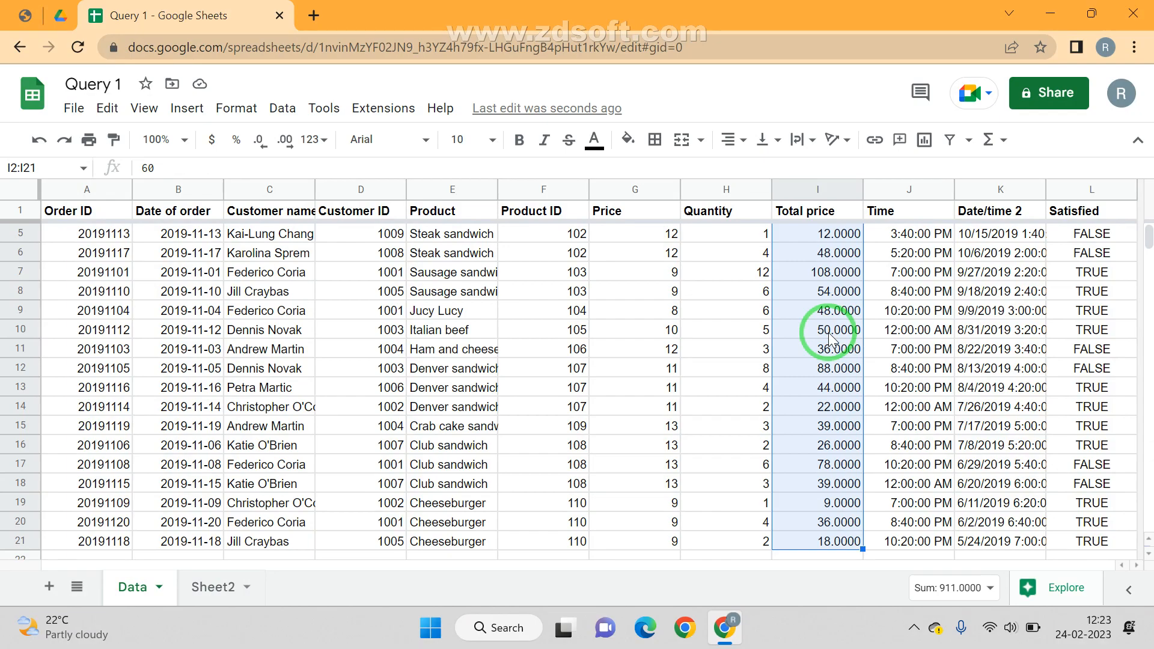
{"action": "left_click", "coordinate": [973, 586]}
{"action": "left_click", "coordinate": [974, 586]}
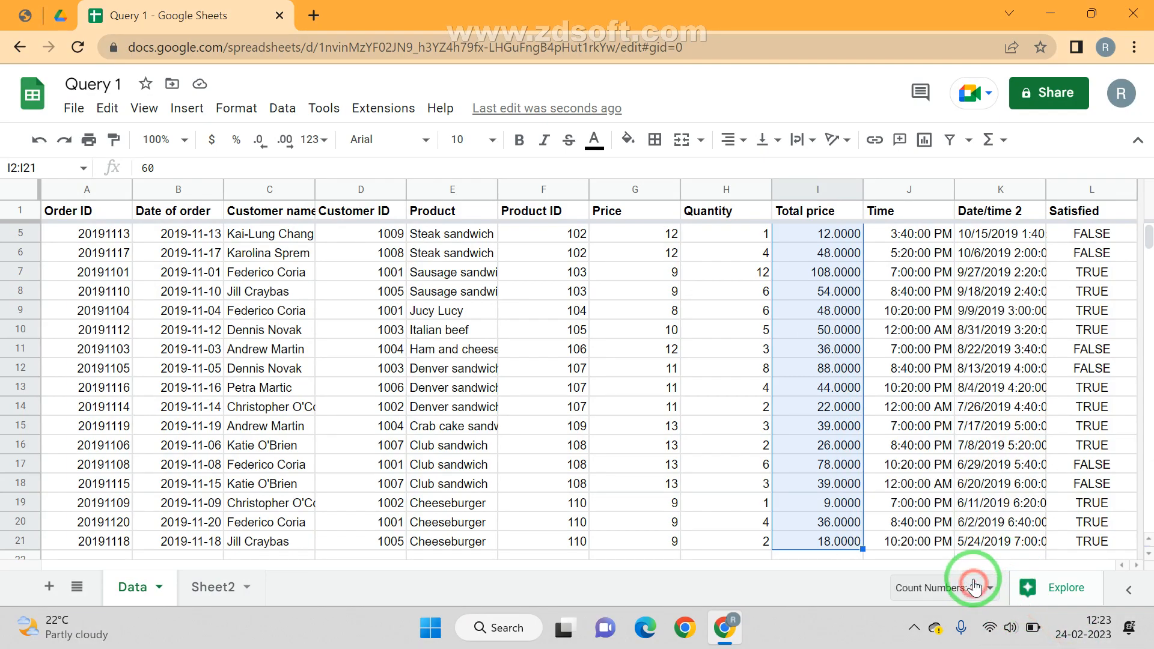
{"action": "left_click", "coordinate": [928, 589]}
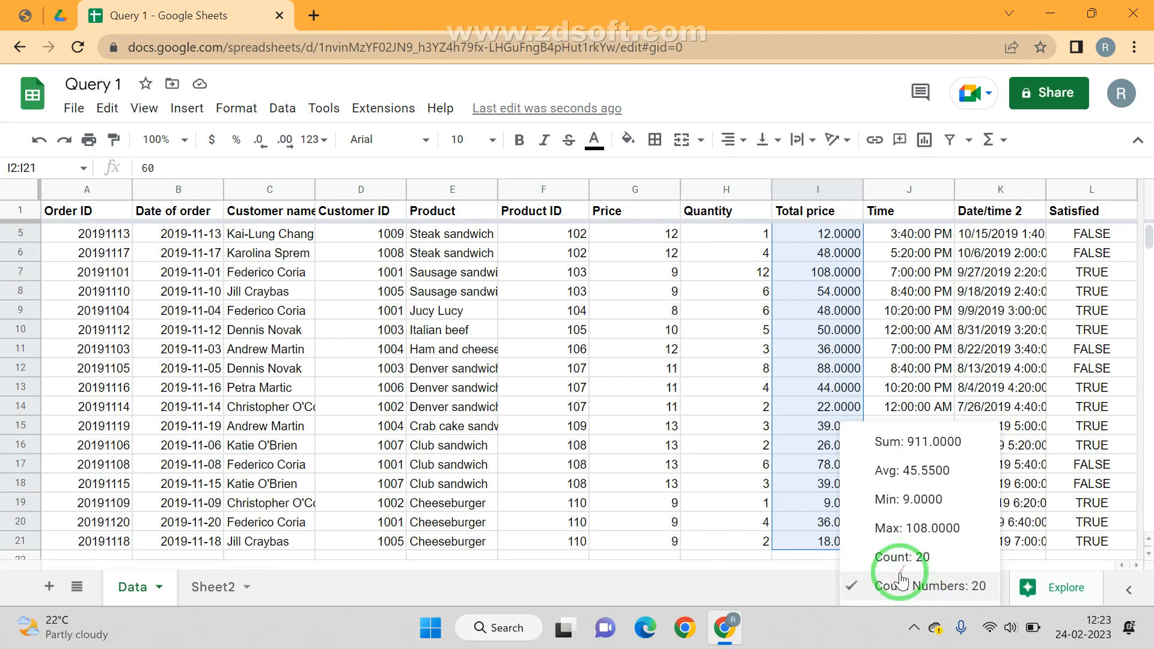
{"action": "left_click", "coordinate": [762, 446]}
Step: Try the calculation =911/20 in cell H25 of the Data sheet, and discard the entry
{"action": "scroll", "coordinate": [765, 454], "scroll_direction": "down", "scroll_amount": 3}
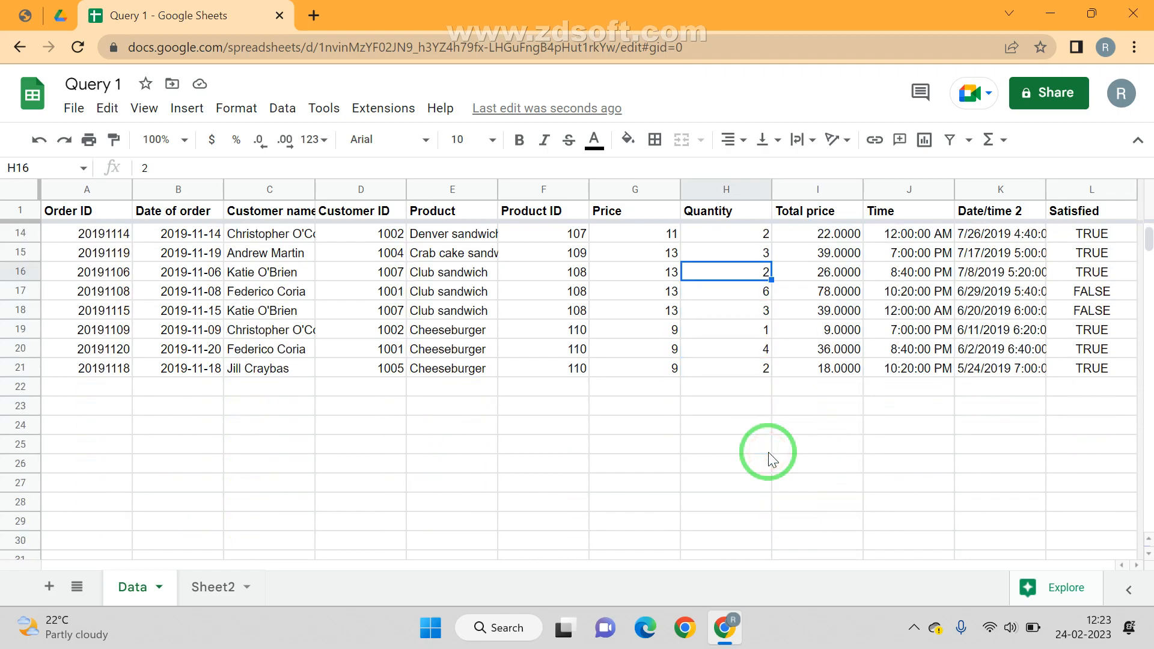
{"action": "left_click", "coordinate": [768, 452]}
{"action": "type", "text": "=91"}
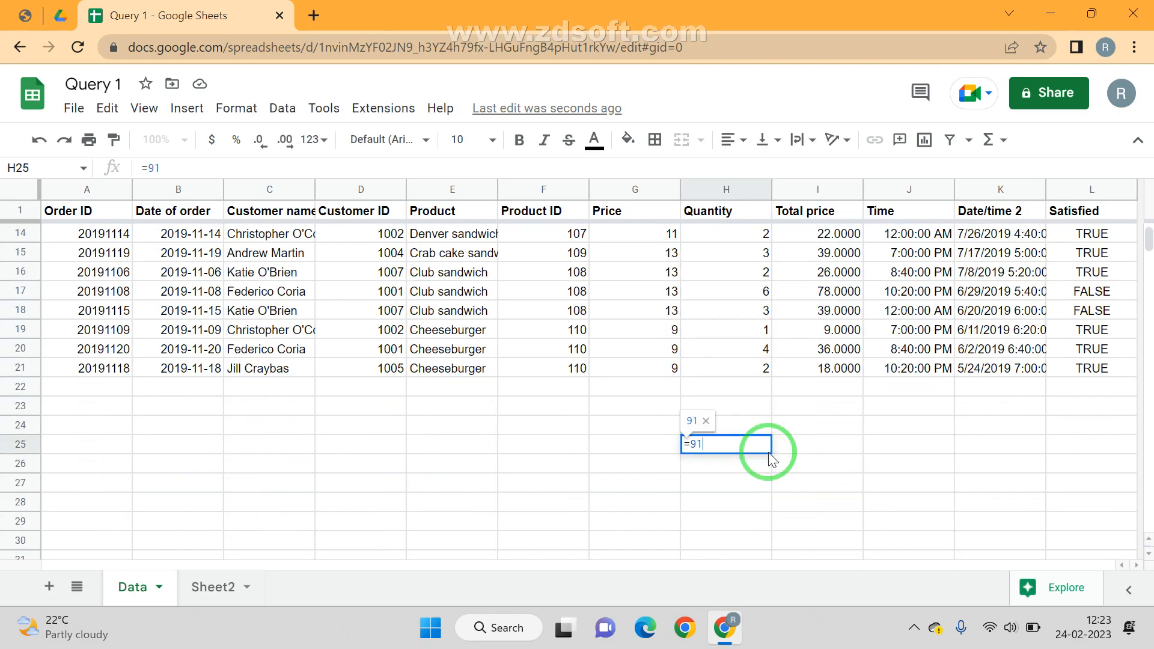
{"action": "type", "text": "1/20"}
{"action": "key", "text": "Escape"}
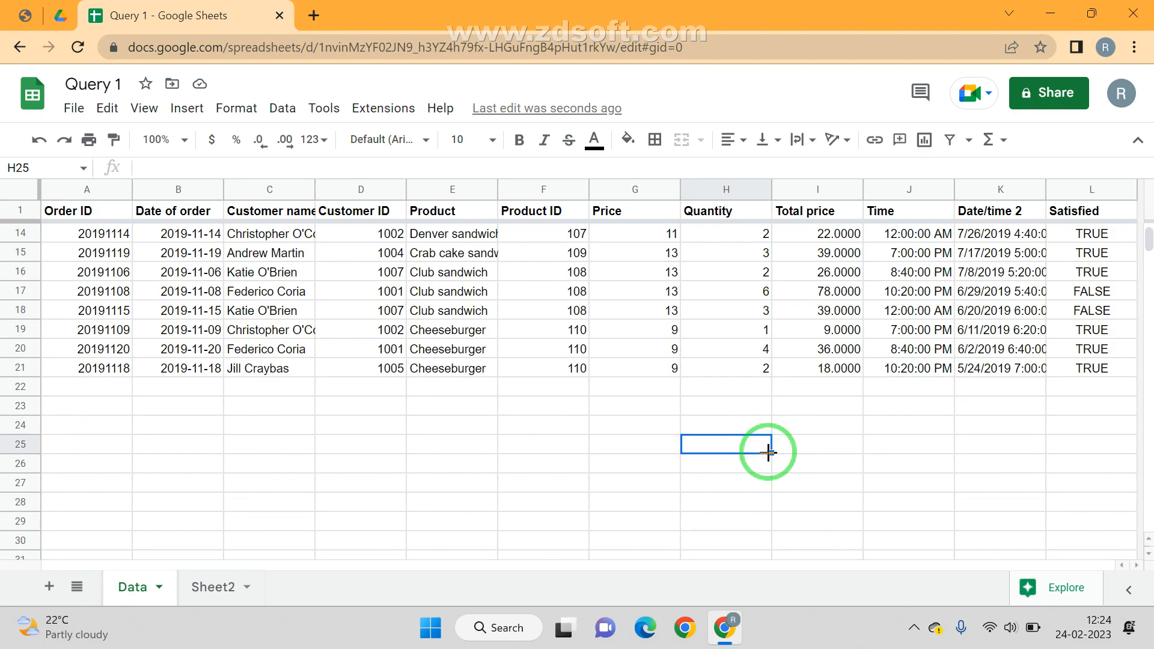
Step: Replace Min with Avg in the query string of the F1 formula on Sheet2
{"action": "left_click", "coordinate": [232, 586]}
{"action": "left_click", "coordinate": [201, 210]}
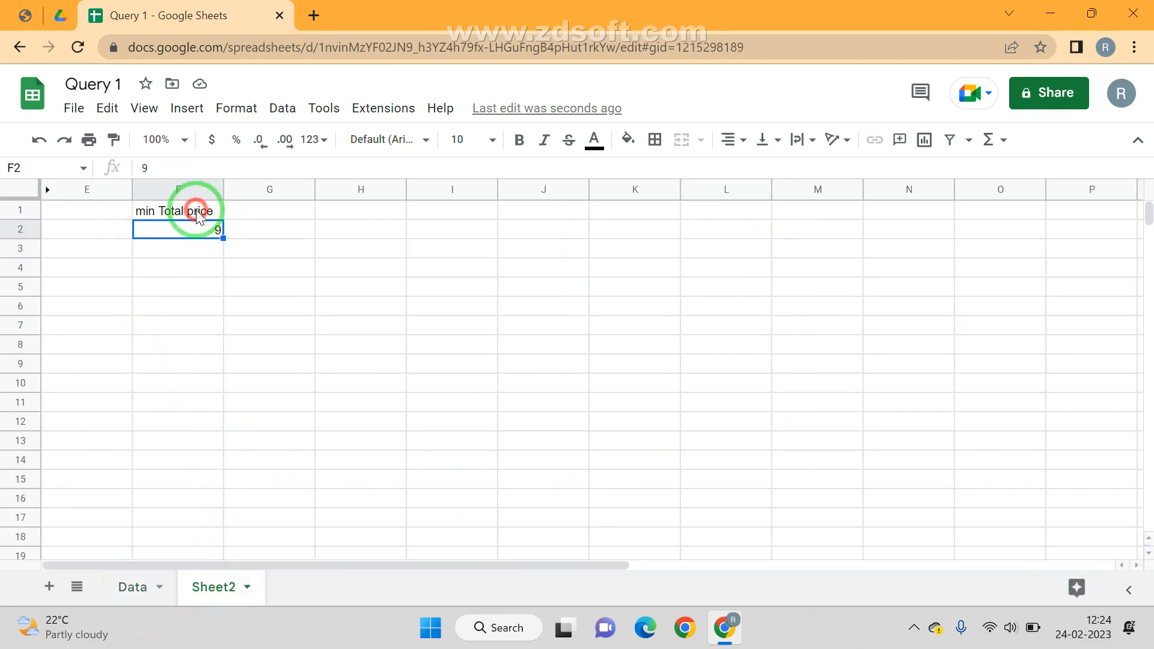
{"action": "double_click", "coordinate": [439, 169]}
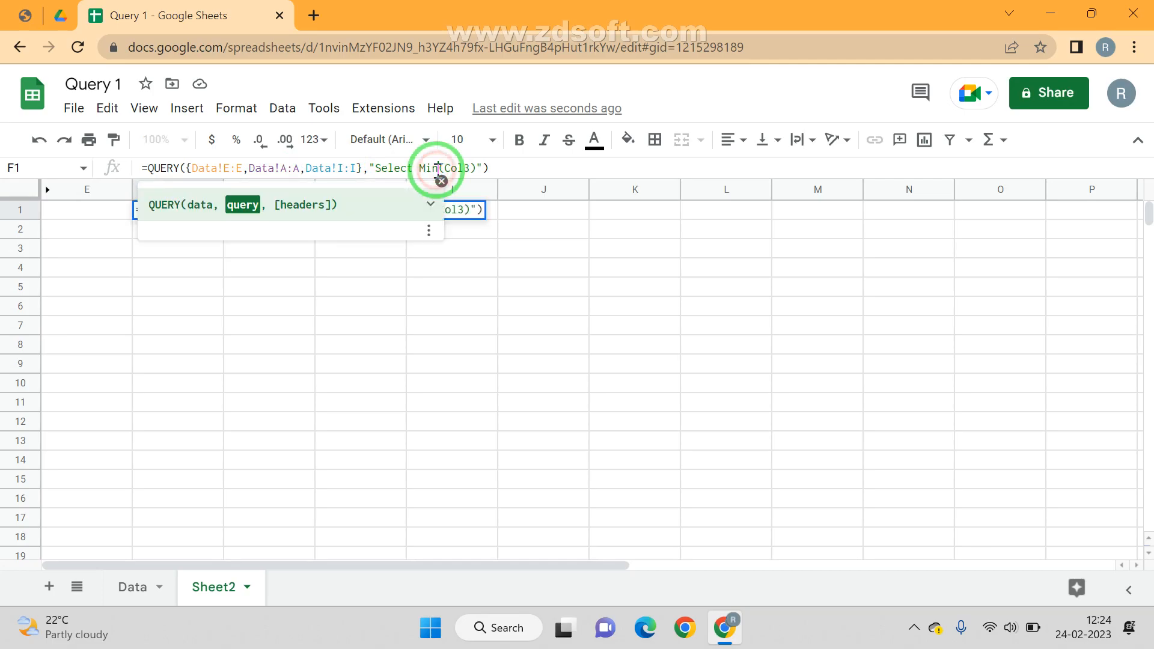
{"action": "type", "text": "Avg"}
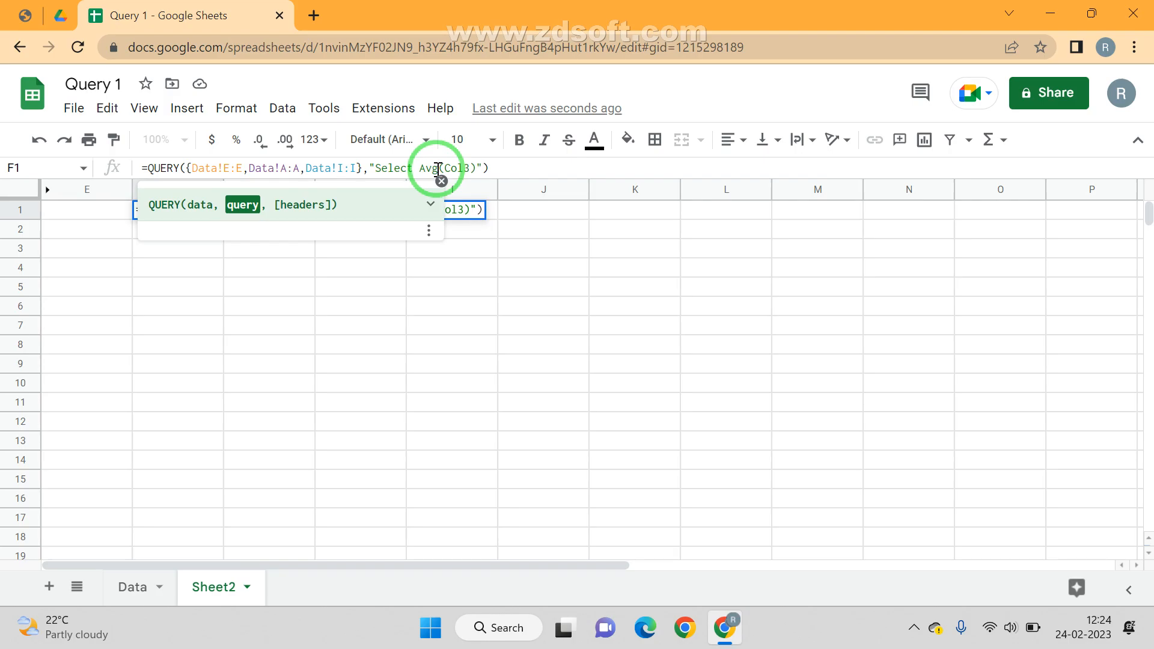
Step: Try the full word Average as the function name in the query string, and shorten it back to Avg
{"action": "key", "text": "BackSpace"}
{"action": "type", "text": "erage"}
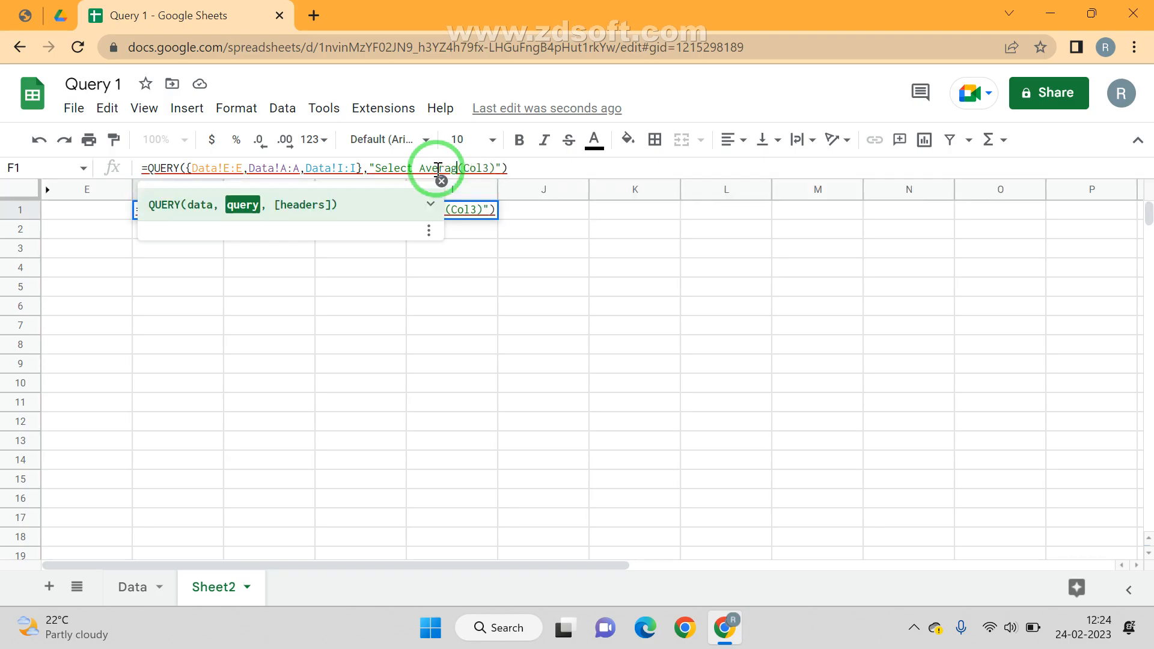
{"action": "key", "text": "shift+Left"}
{"action": "key", "text": "shift+Left"}
{"action": "key", "text": "shift+Left"}
{"action": "key", "text": "shift+Left"}
{"action": "key", "text": "shift+Left"}
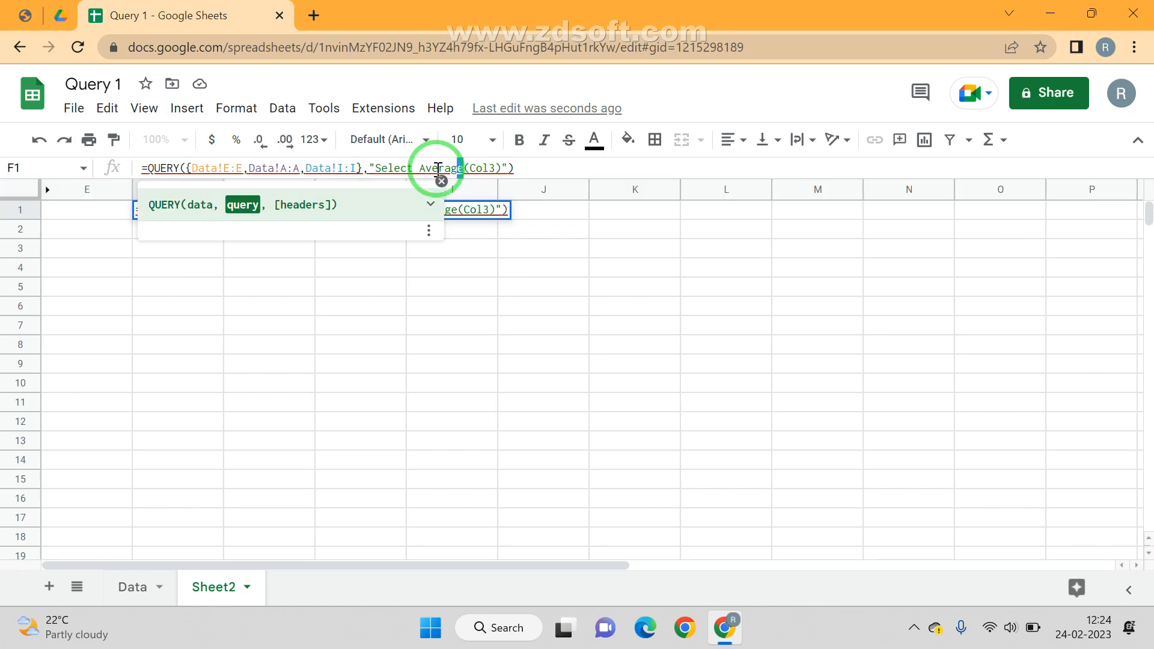
{"action": "type", "text": "g"}
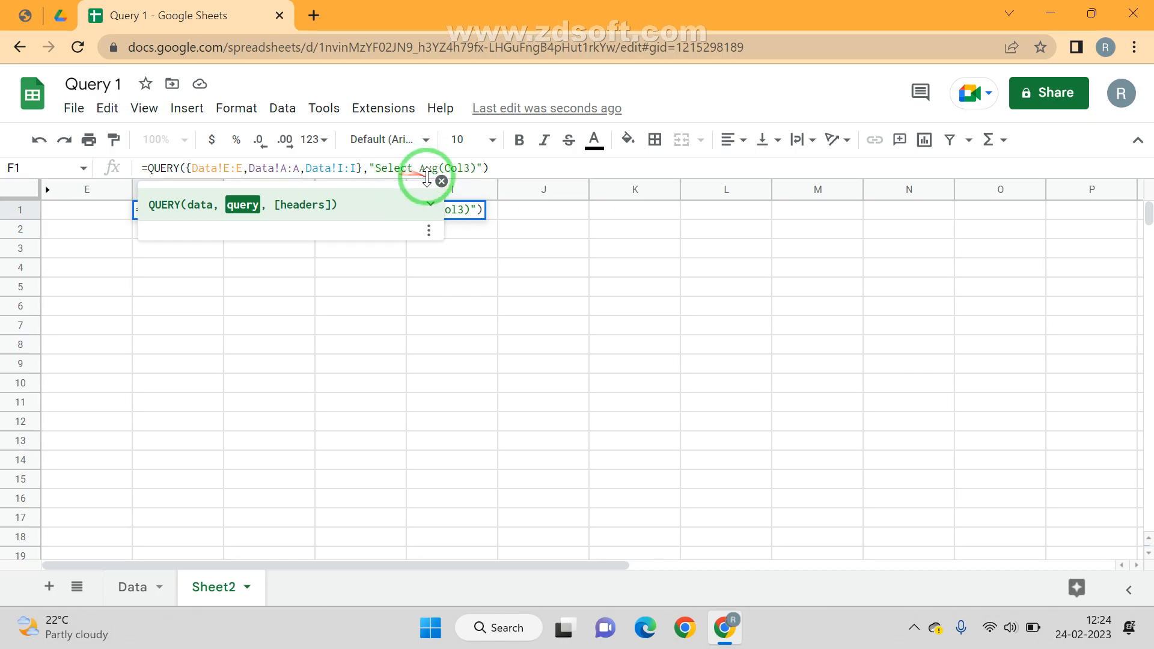
Step: Dismiss the formula help, highlight the Select Avg(Col3) part of the formula, and commit the formula in F1
{"action": "left_click", "coordinate": [434, 182]}
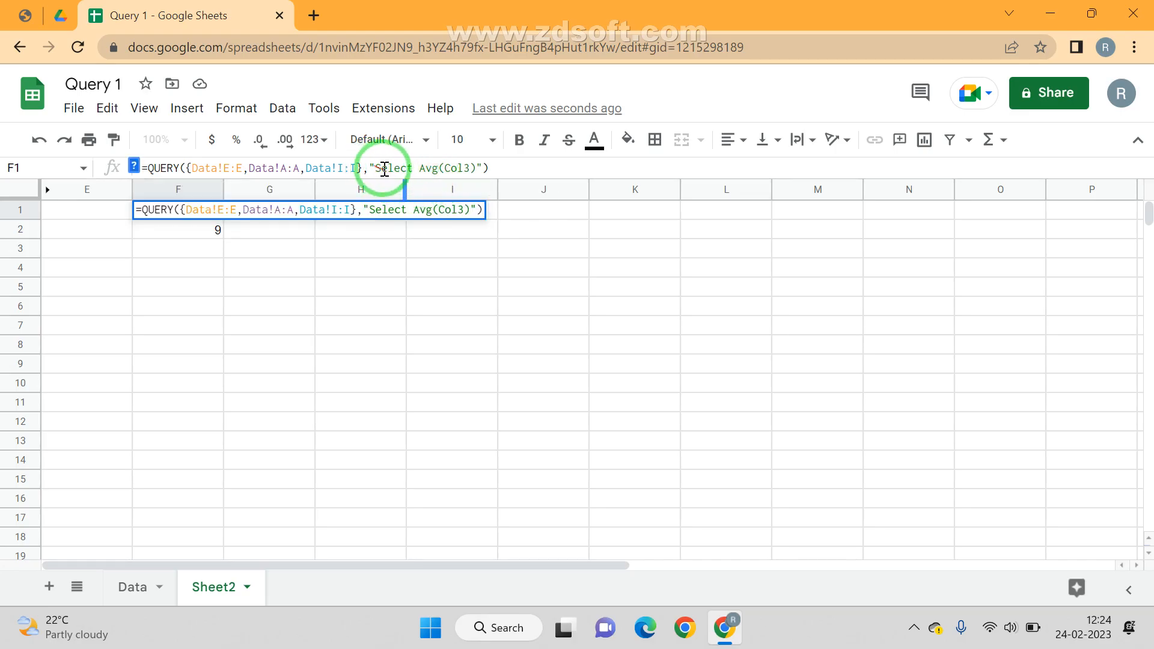
{"action": "left_click_drag", "start_coordinate": [375, 169], "coordinate": [497, 172]}
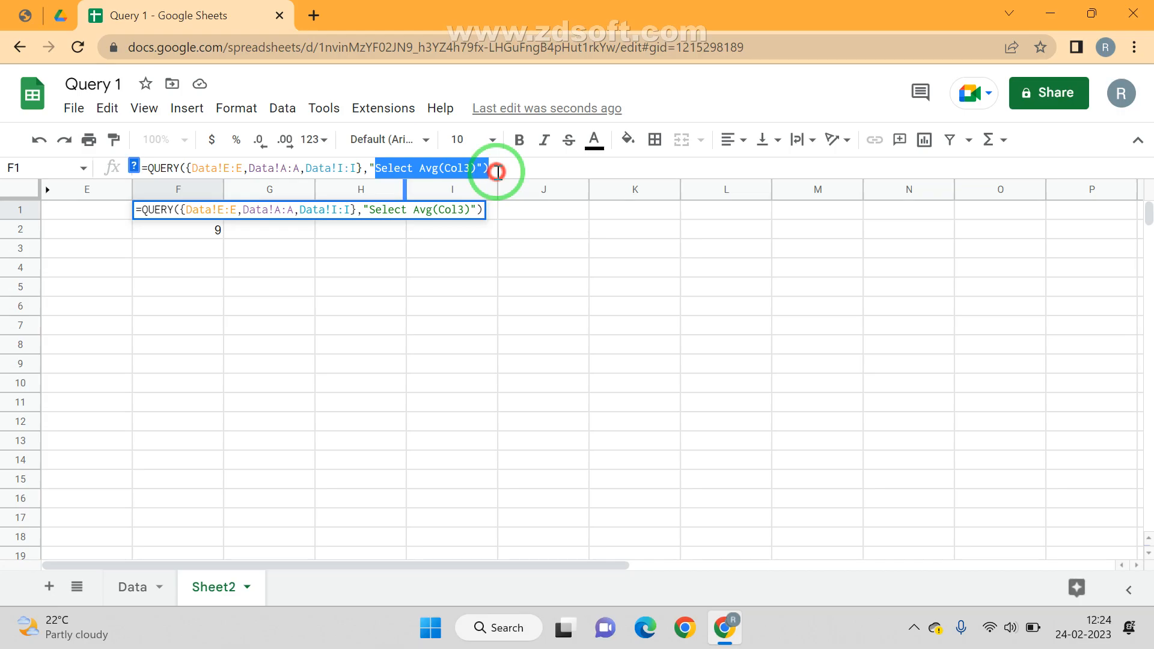
{"action": "key", "text": "Return"}
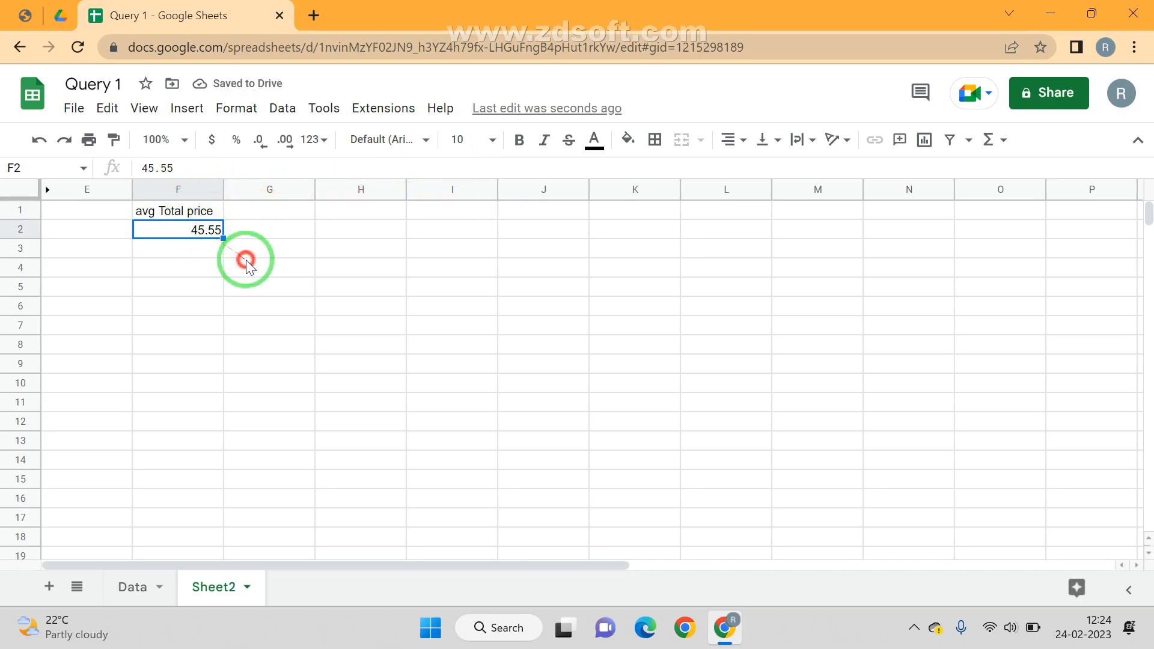
Step: Look up the Count entry under SELECT in the Query Stages PDF and return to the spreadsheet
{"action": "left_click", "coordinate": [24, 15]}
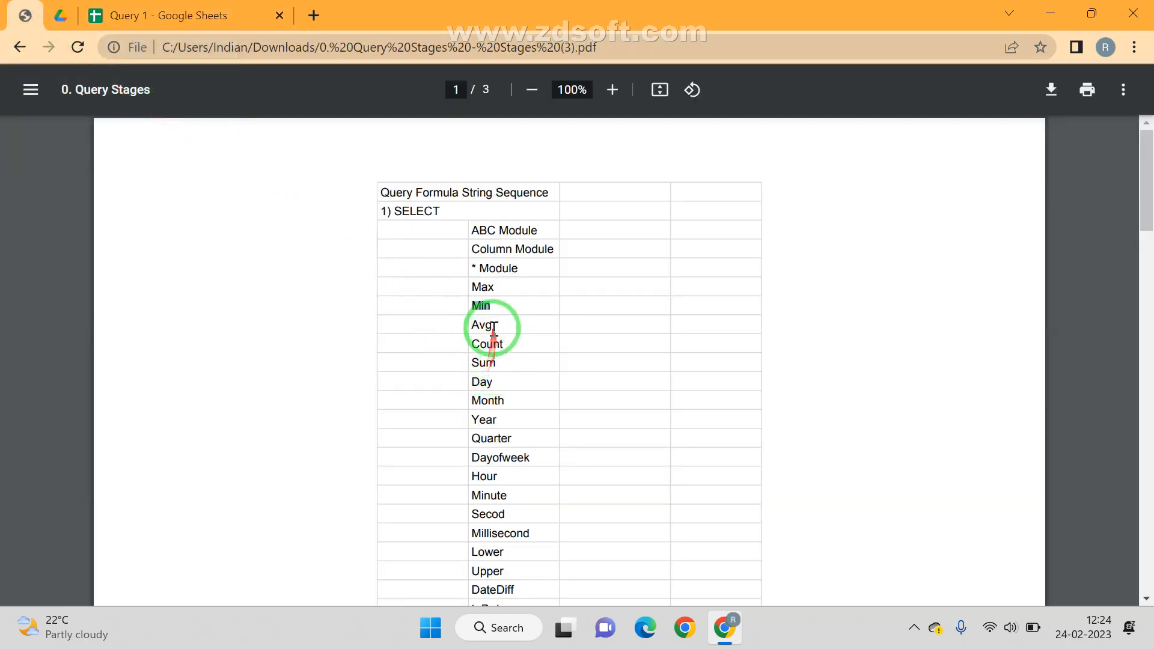
{"action": "double_click", "coordinate": [486, 344]}
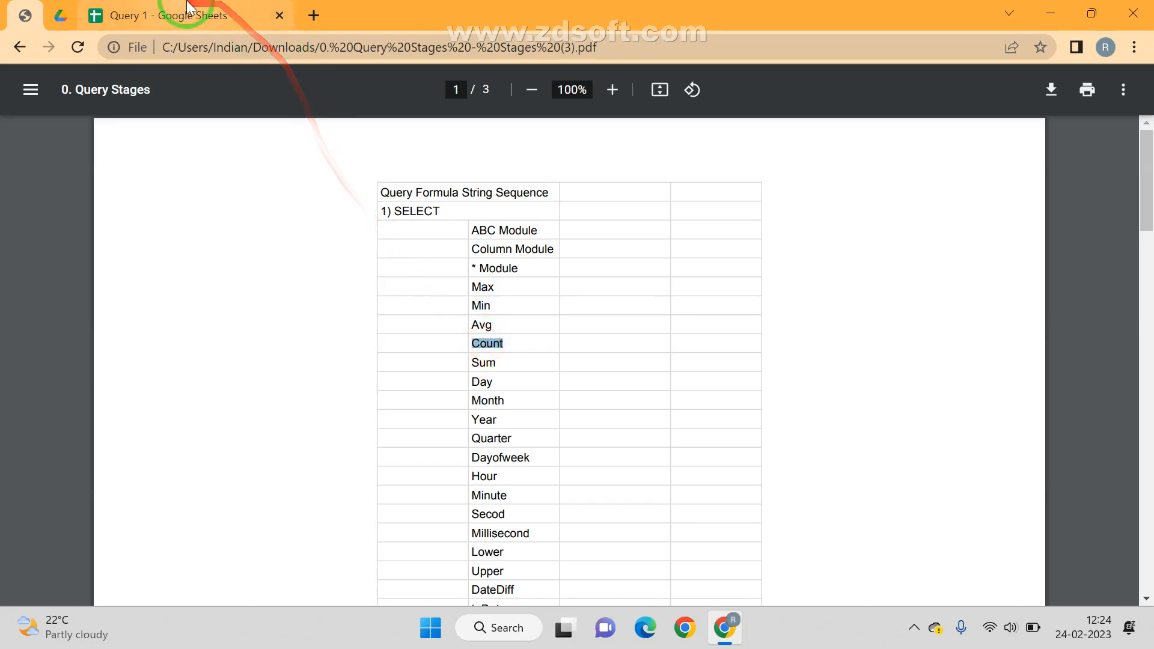
{"action": "left_click", "coordinate": [174, 15]}
Step: Replace Avg with Count in the F1 formula so that the query string reads "Select Count(Col3)"
{"action": "left_click", "coordinate": [164, 209]}
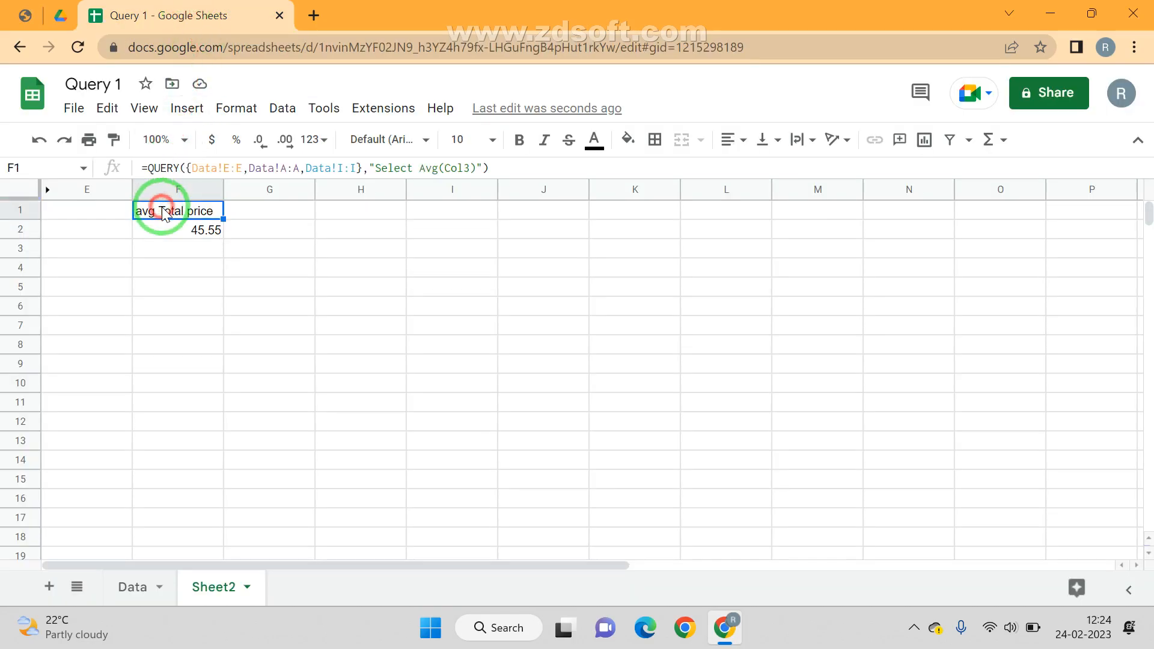
{"action": "left_click", "coordinate": [438, 174]}
{"action": "left_click", "coordinate": [440, 168]}
{"action": "double_click", "coordinate": [440, 167]}
{"action": "type", "text": "Count"}
{"action": "key", "text": "Return"}
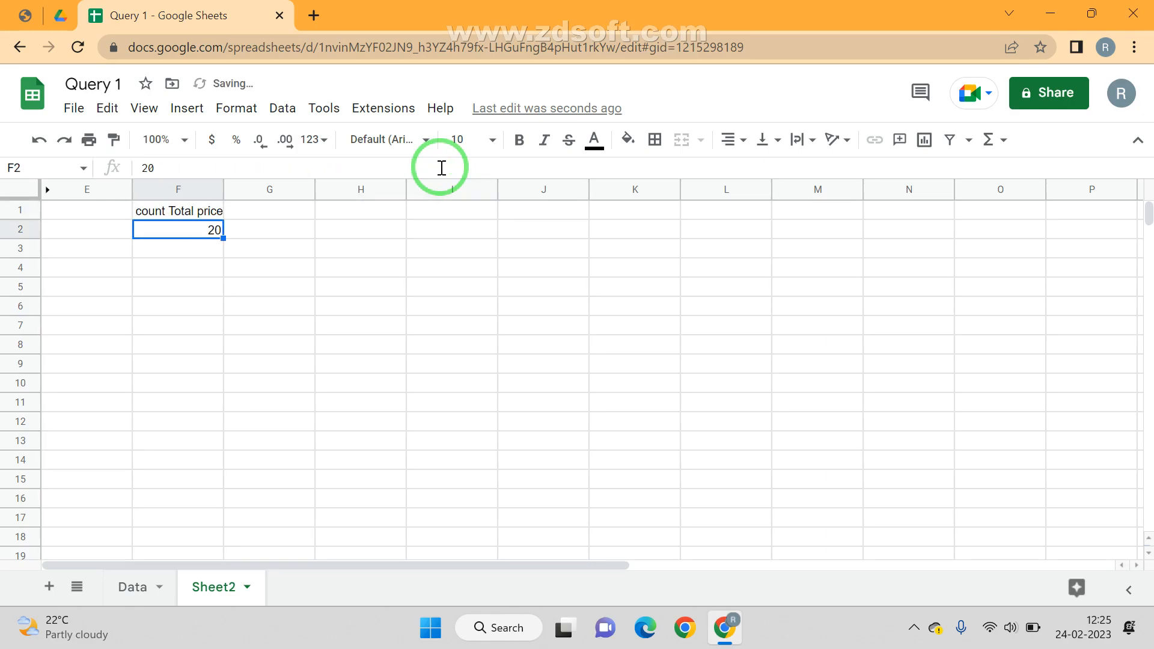
Step: Check the Sum entry in the Query Stages PDF, and change the F1 query string to "Select Sum(Col3)"
{"action": "left_click", "coordinate": [24, 15]}
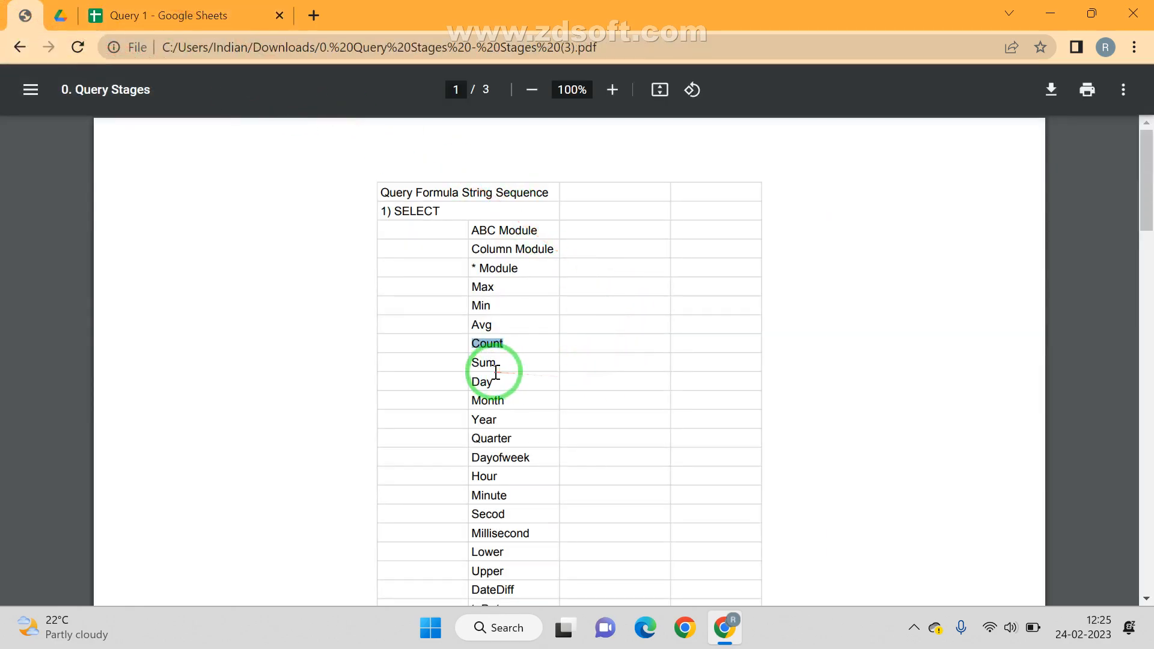
{"action": "left_click", "coordinate": [160, 15]}
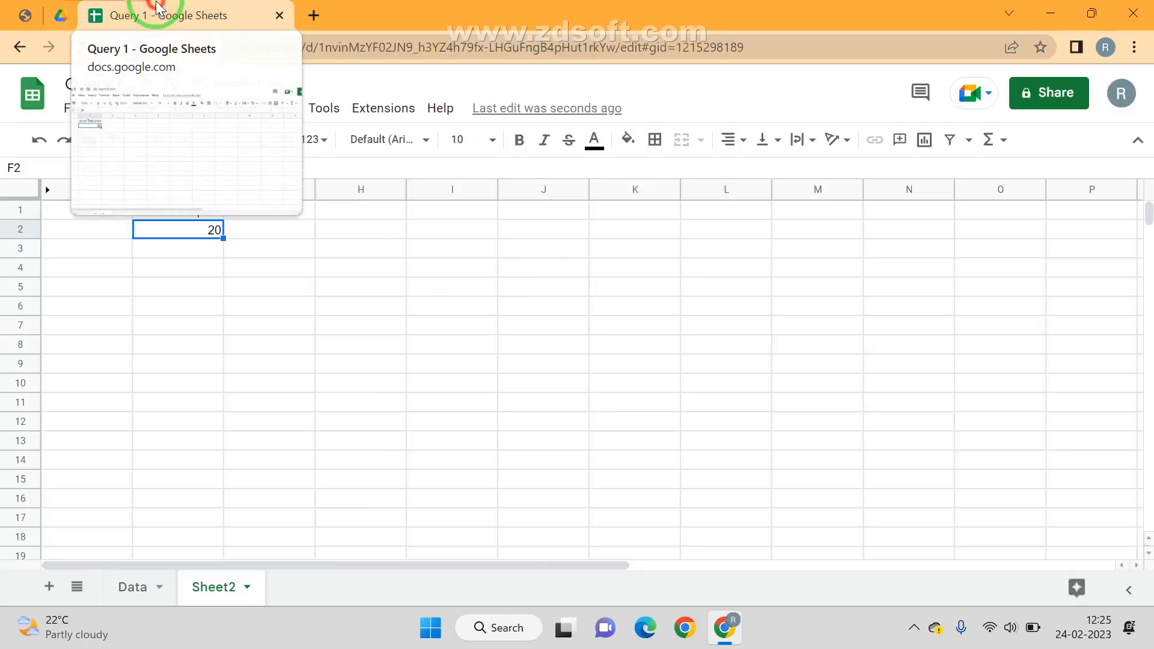
{"action": "left_click", "coordinate": [199, 210]}
{"action": "double_click", "coordinate": [198, 210]}
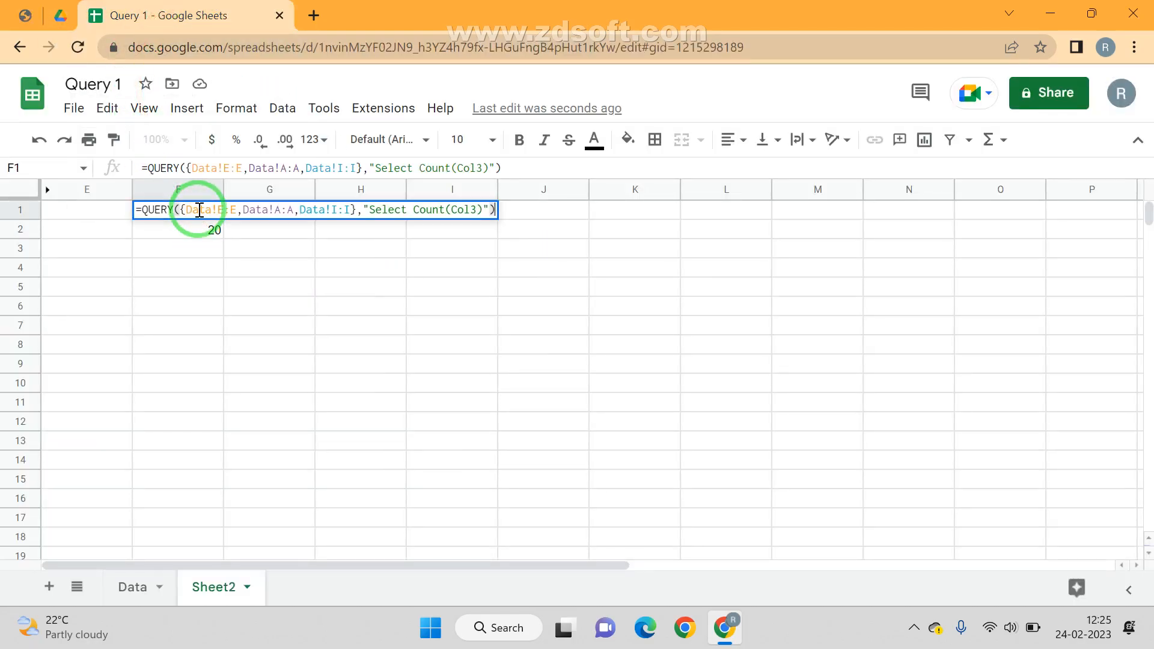
{"action": "key", "text": "ctrl+shift+Left"}
{"action": "type", "text": "Sum"}
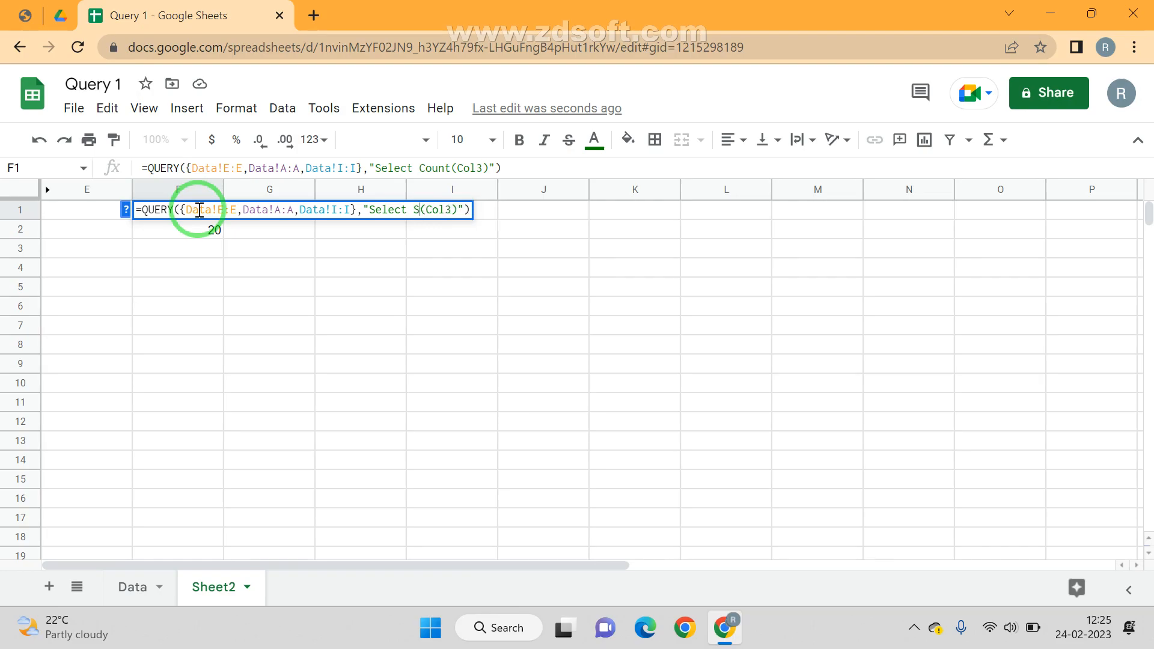
{"action": "key", "text": "Return"}
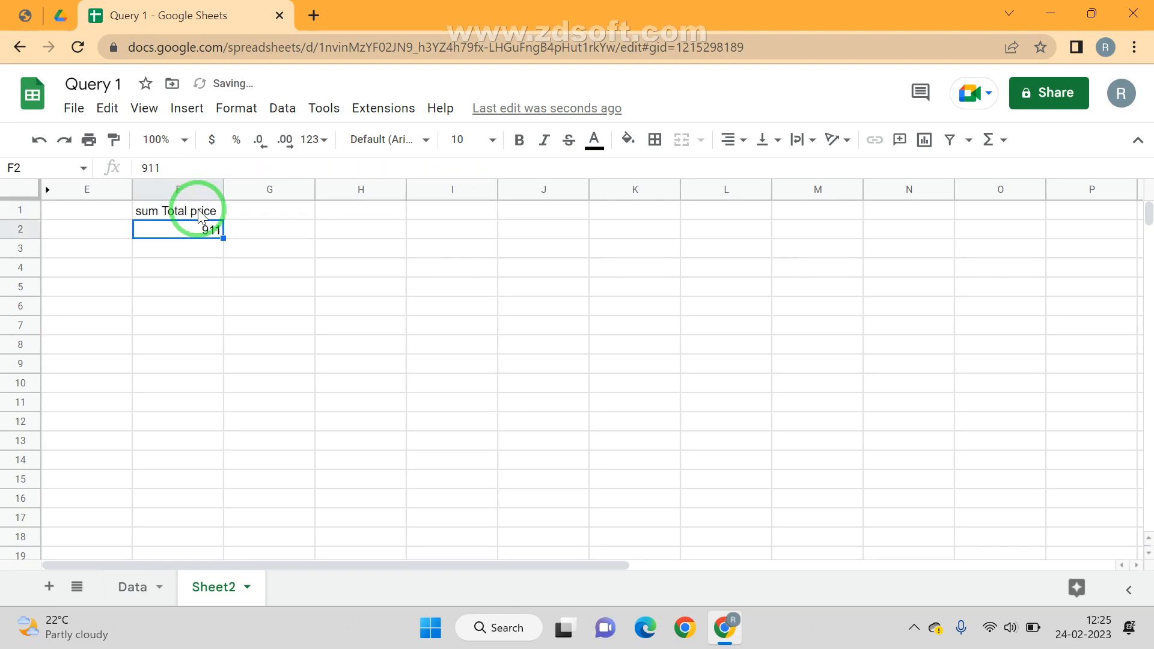
Step: Recheck the function list in the Query Stages PDF, and append ",Min(Col3)" to the Select part of the F1 formula
{"action": "left_click", "coordinate": [199, 211]}
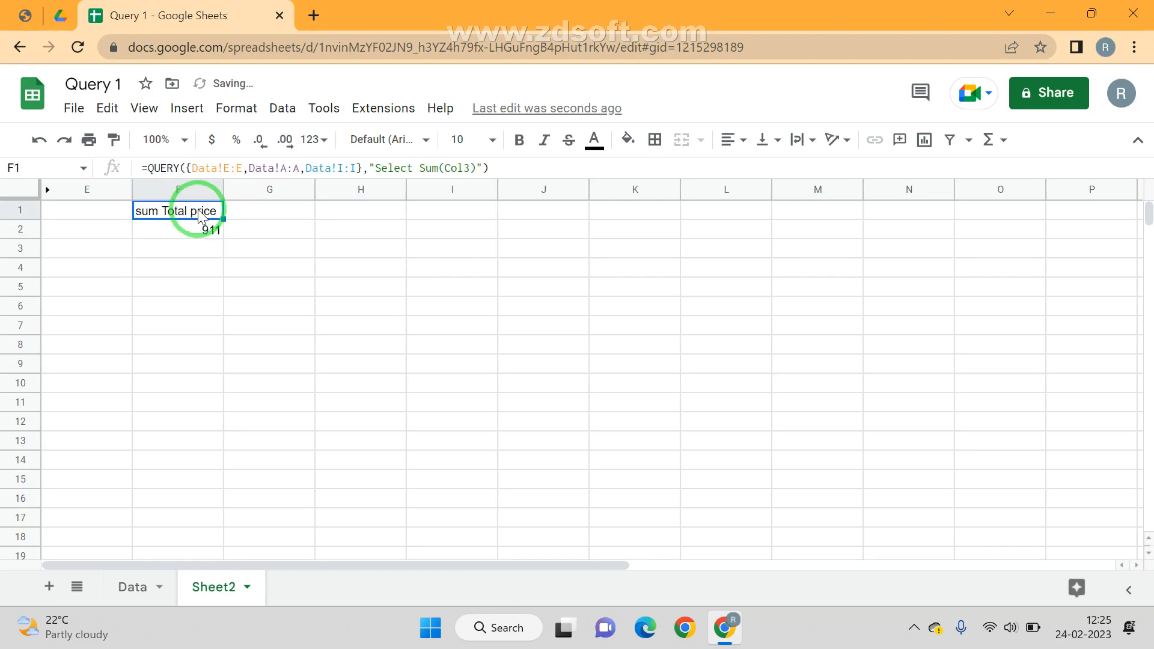
{"action": "left_click", "coordinate": [18, 8]}
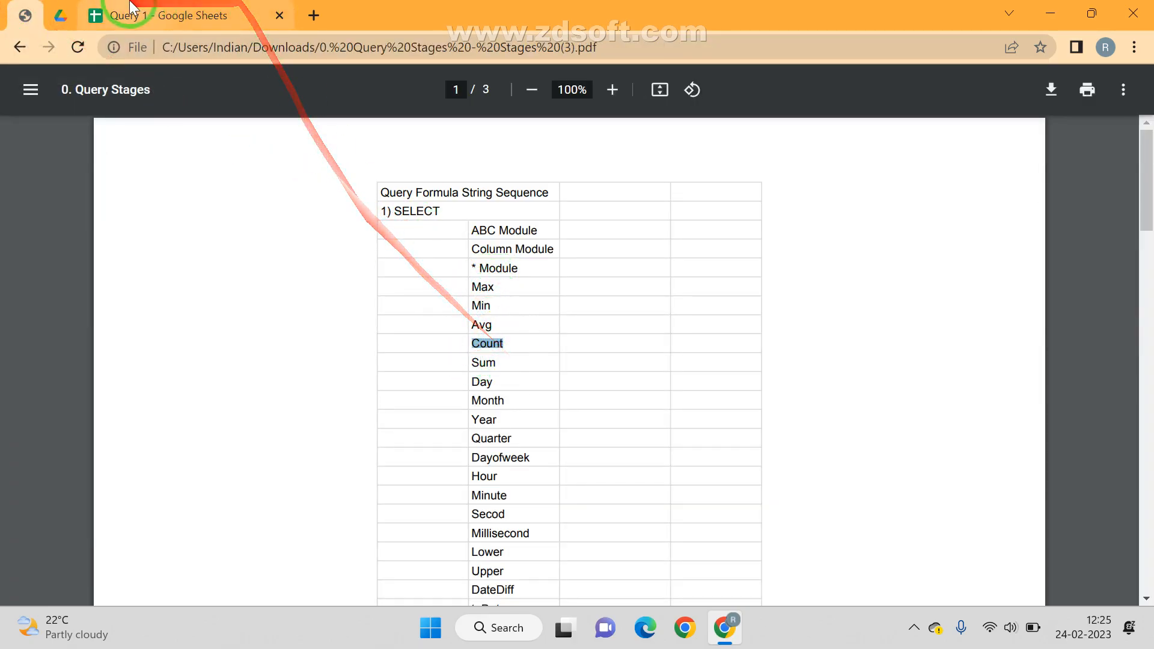
{"action": "left_click", "coordinate": [144, 15]}
{"action": "left_click", "coordinate": [231, 167]}
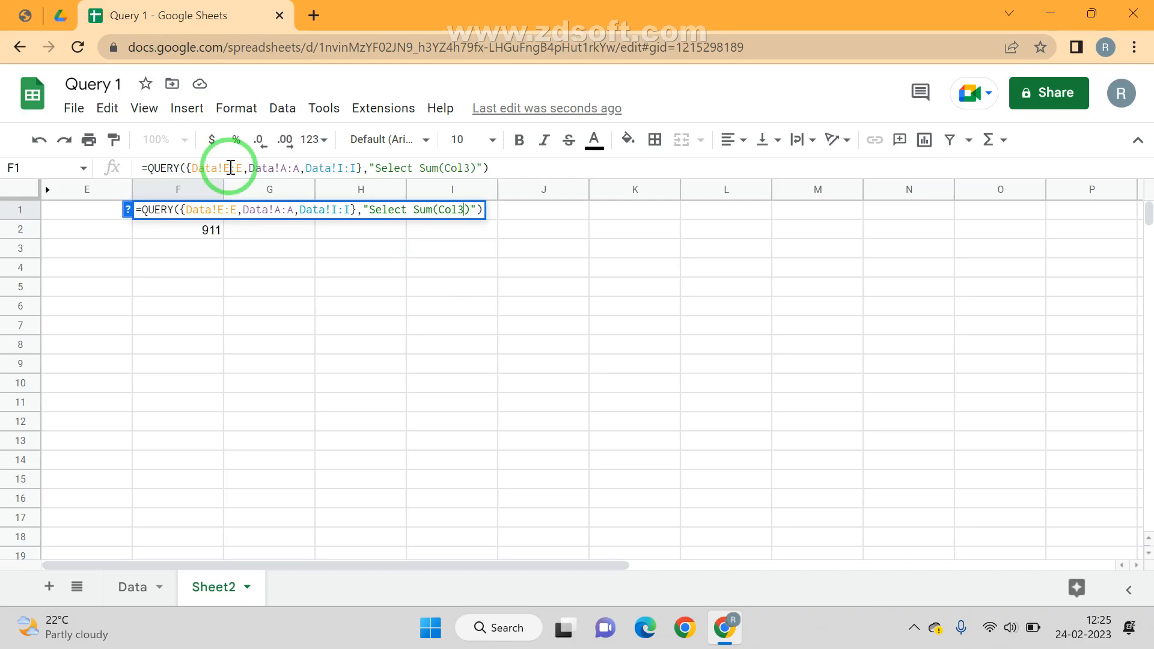
{"action": "key", "text": "Right"}
{"action": "type", "text": ",Min"}
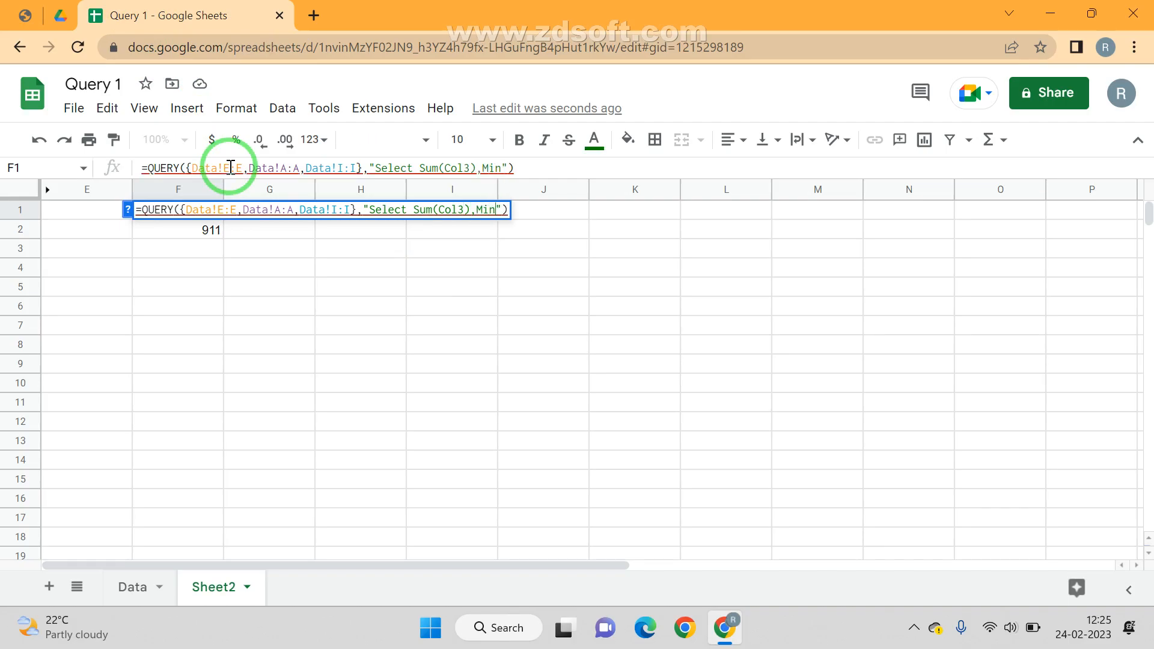
{"action": "type", "text": "(Col3)"}
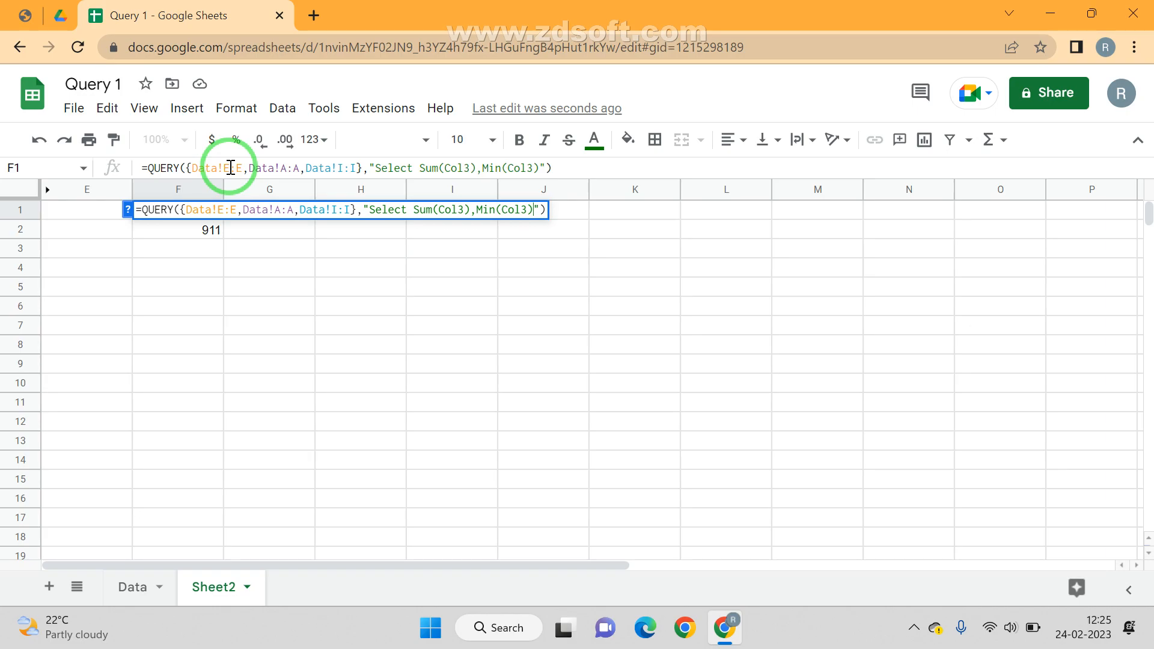
Step: Append ",Max(Col3)" to the query string in F1, correcting the column reference to a capital C
{"action": "type", "text": ","}
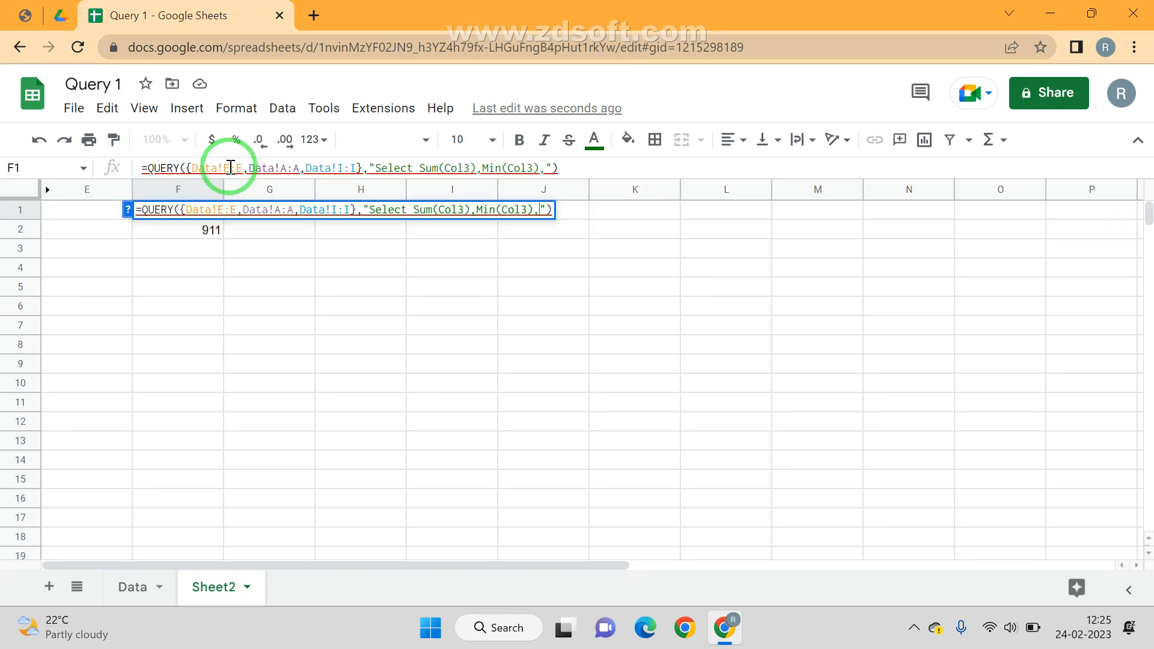
{"action": "type", "text": "Max(col"}
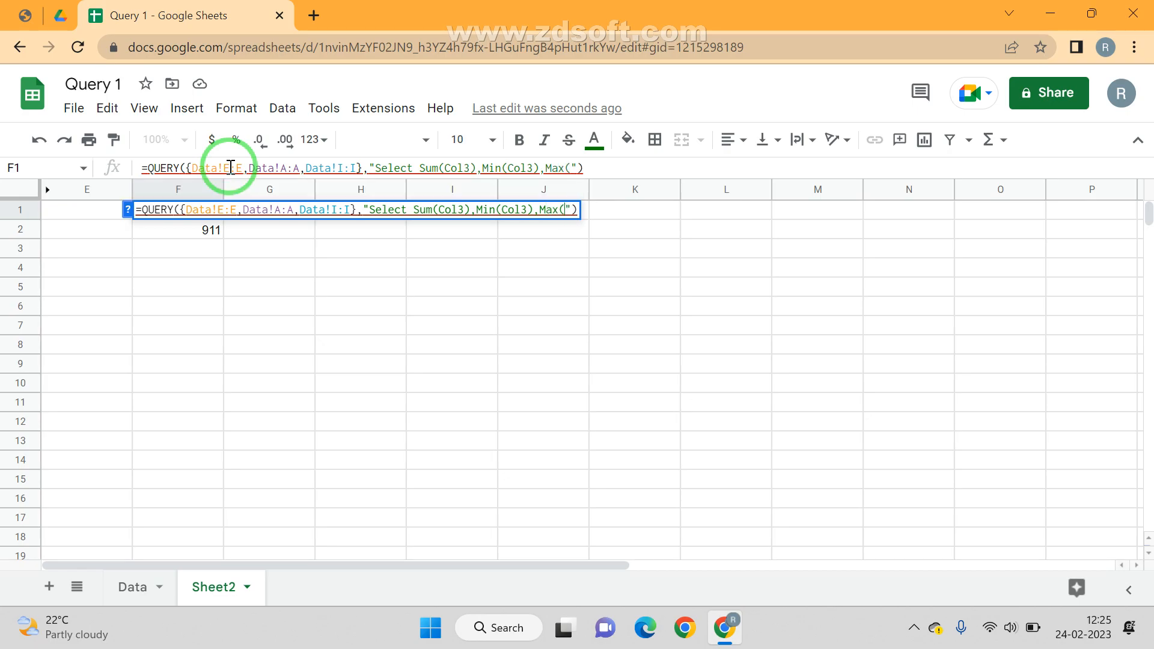
{"action": "type", "text": "3)"}
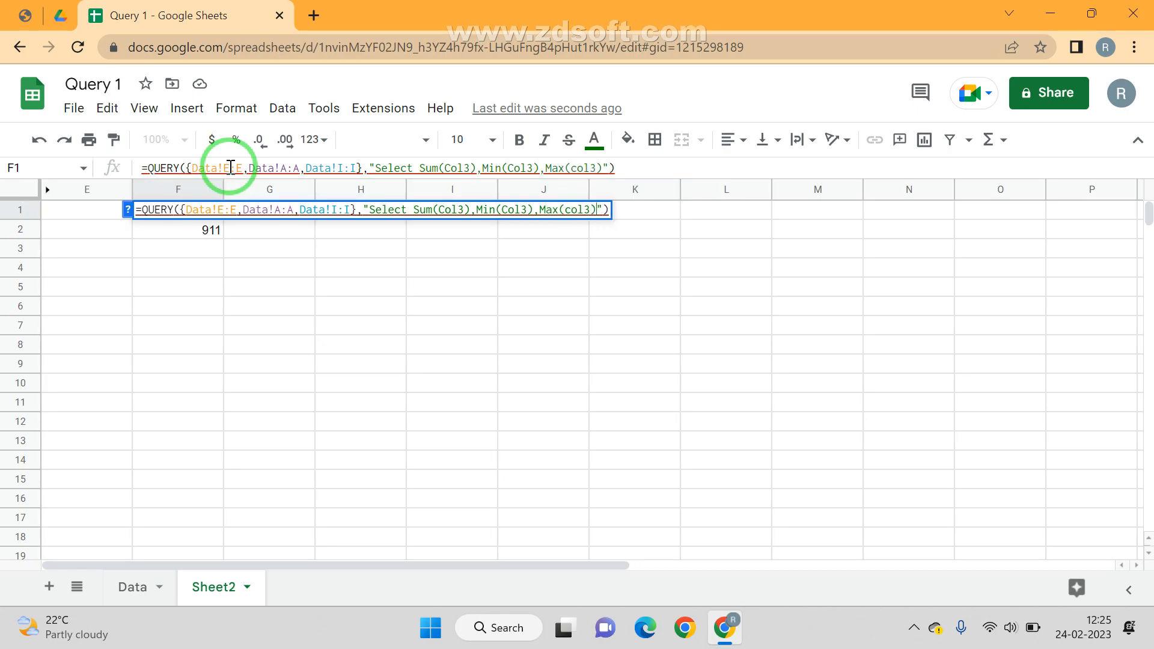
{"action": "key", "text": "Left"}
{"action": "key", "text": "Left"}
{"action": "key", "text": "Left"}
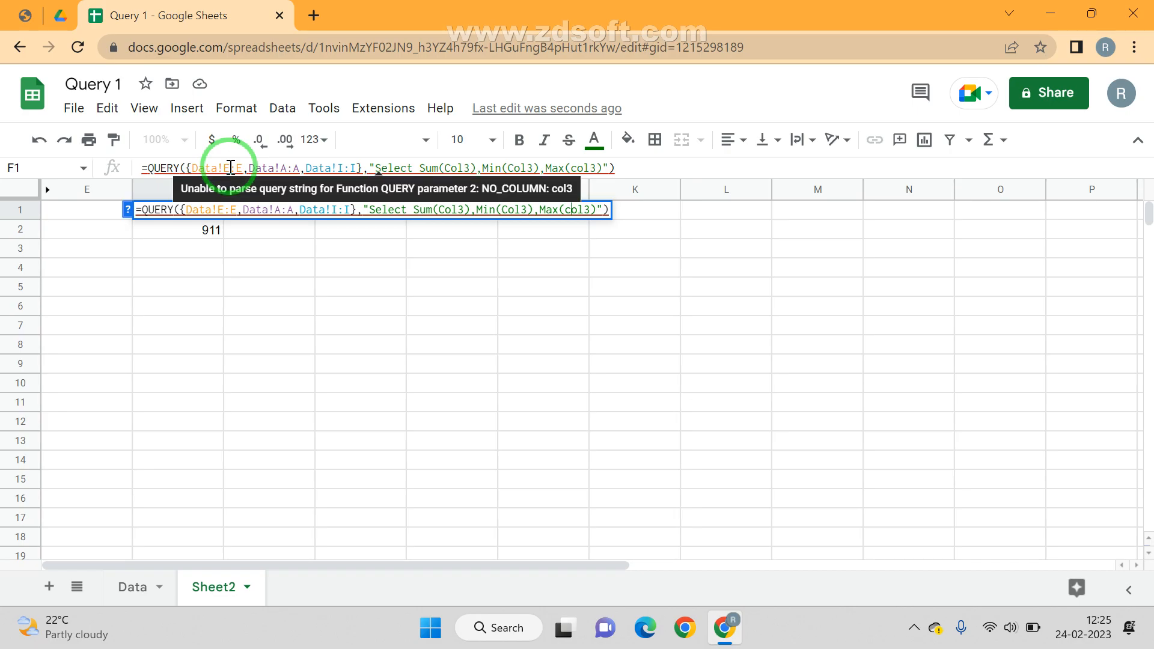
{"action": "key", "text": "shift+Left"}
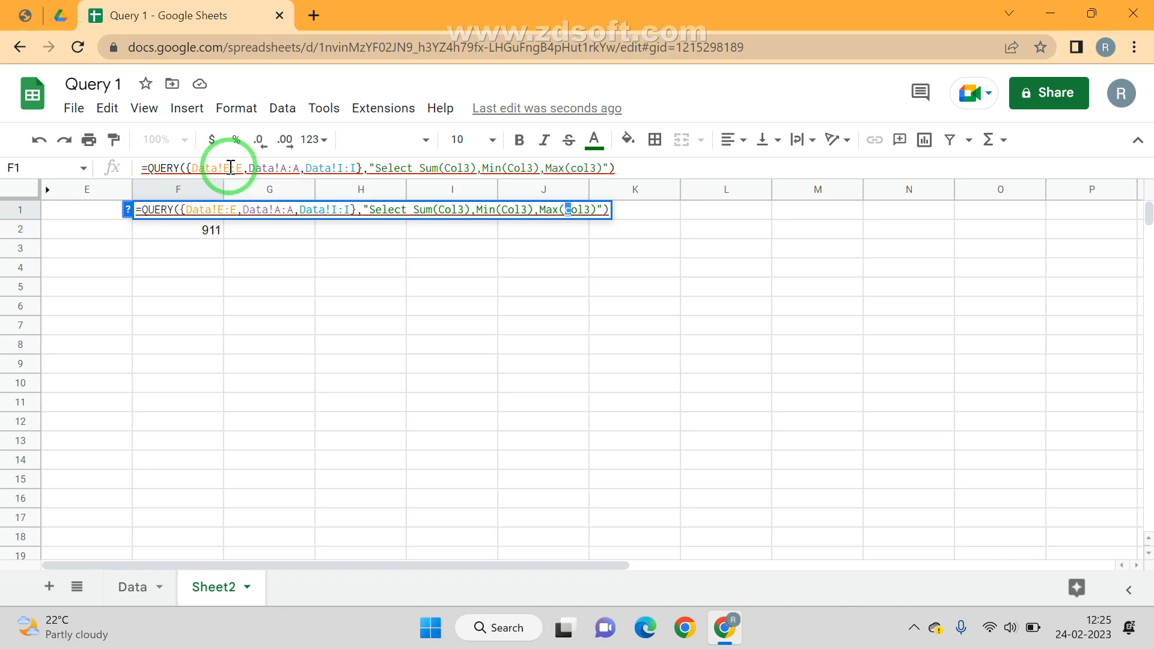
{"action": "type", "text": "Col3)"}
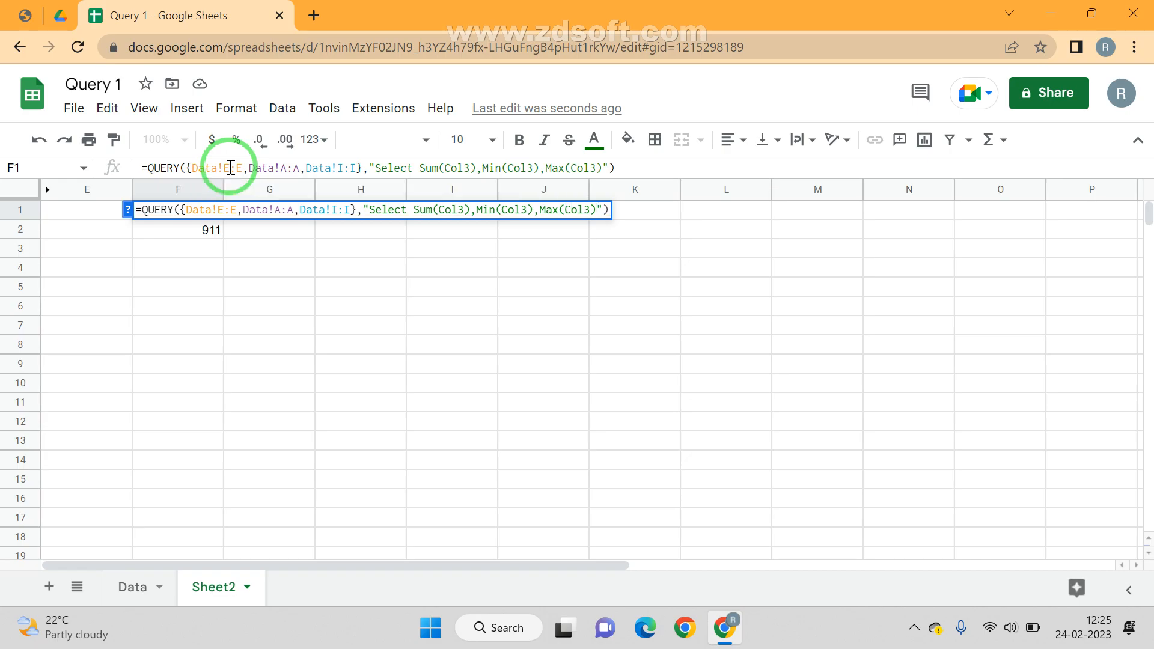
Step: Append ",Avg(Col3)" to the query string, commit the F1 formula, and go across the result row to column I
{"action": "type", "text": ",Avg"}
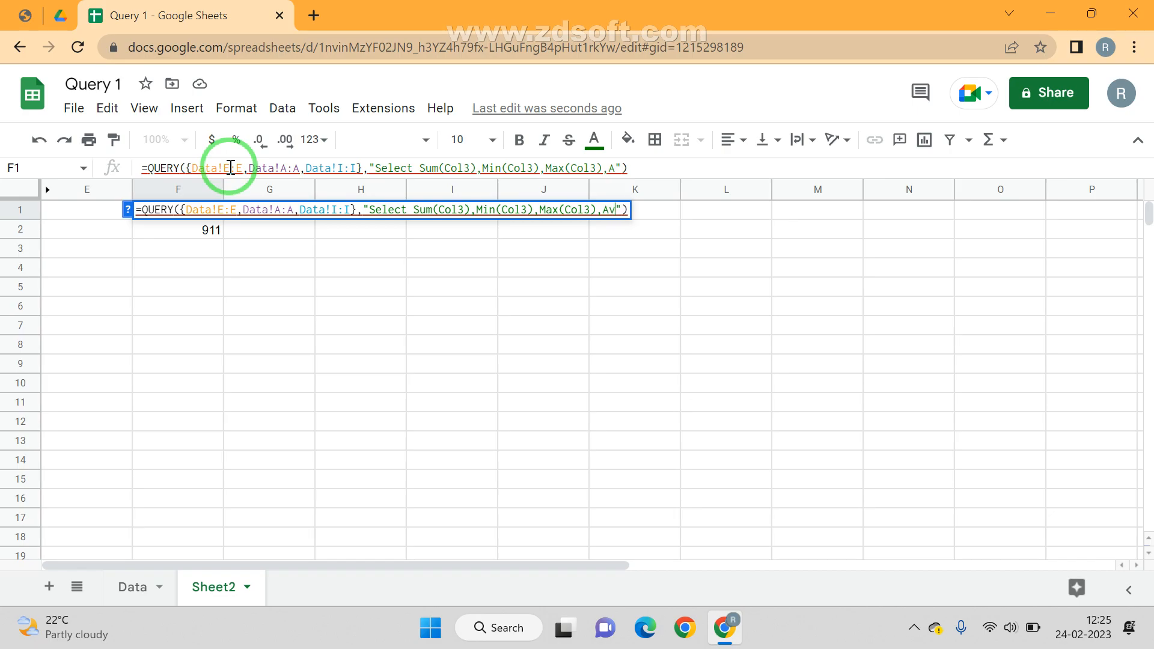
{"action": "type", "text": "(Col3"}
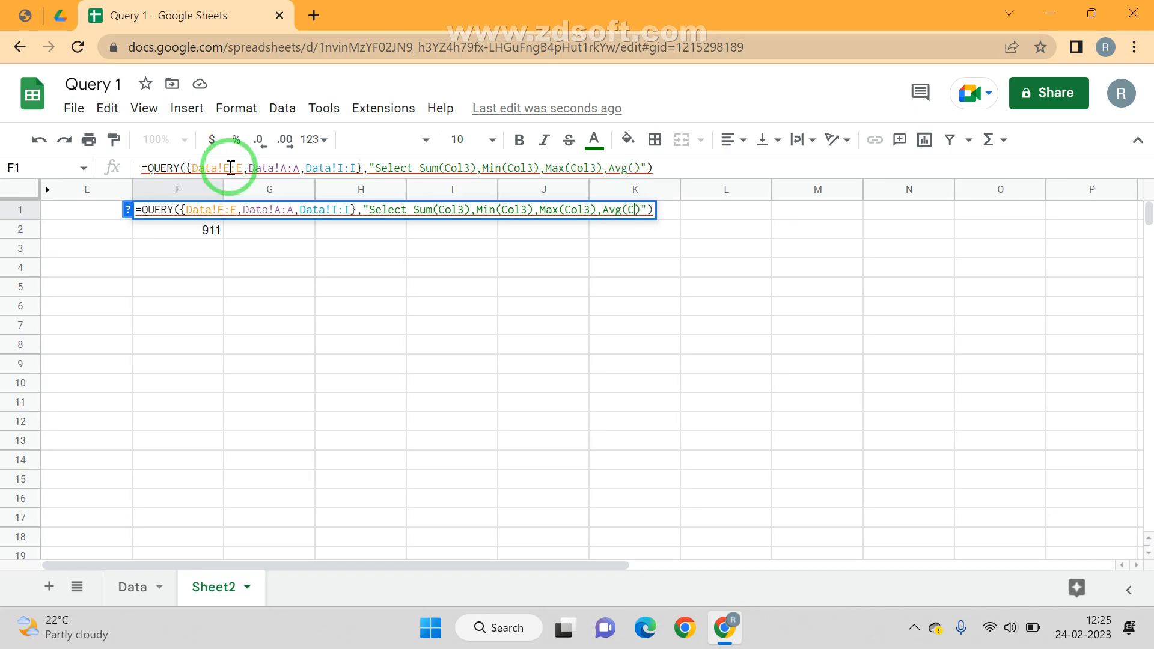
{"action": "key", "text": "Return"}
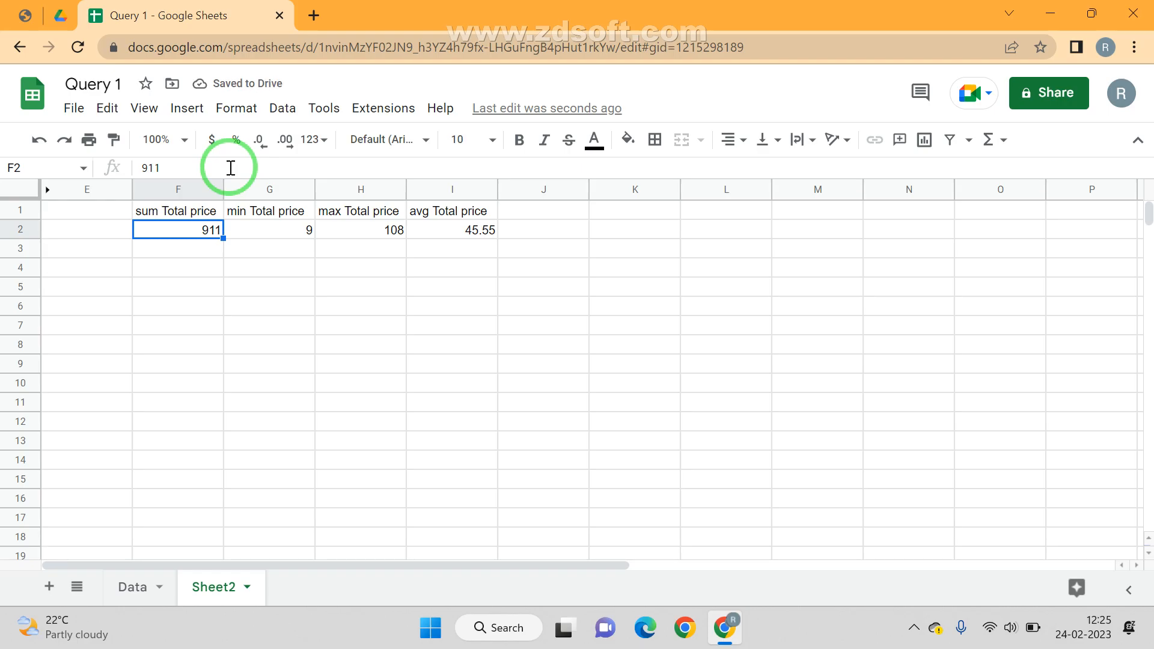
{"action": "key", "text": "Right"}
{"action": "key", "text": "Right"}
{"action": "key", "text": "Right"}
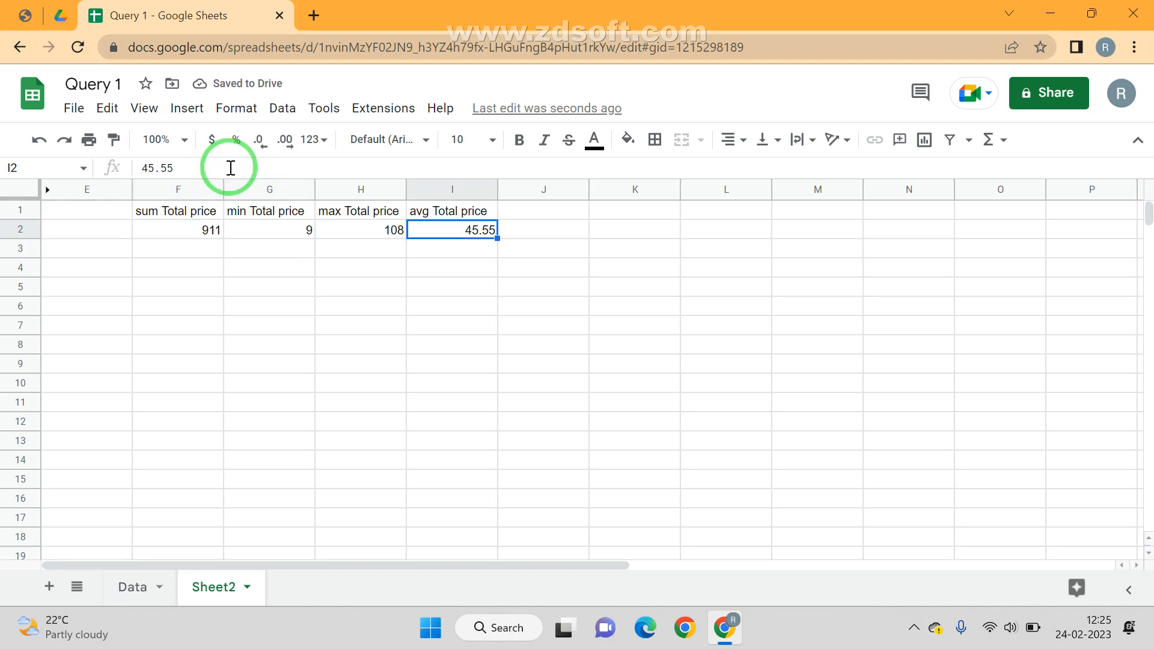
Step: Look up the Day entry under SELECT in the Query Stages PDF and return to the spreadsheet
{"action": "left_click", "coordinate": [25, 15]}
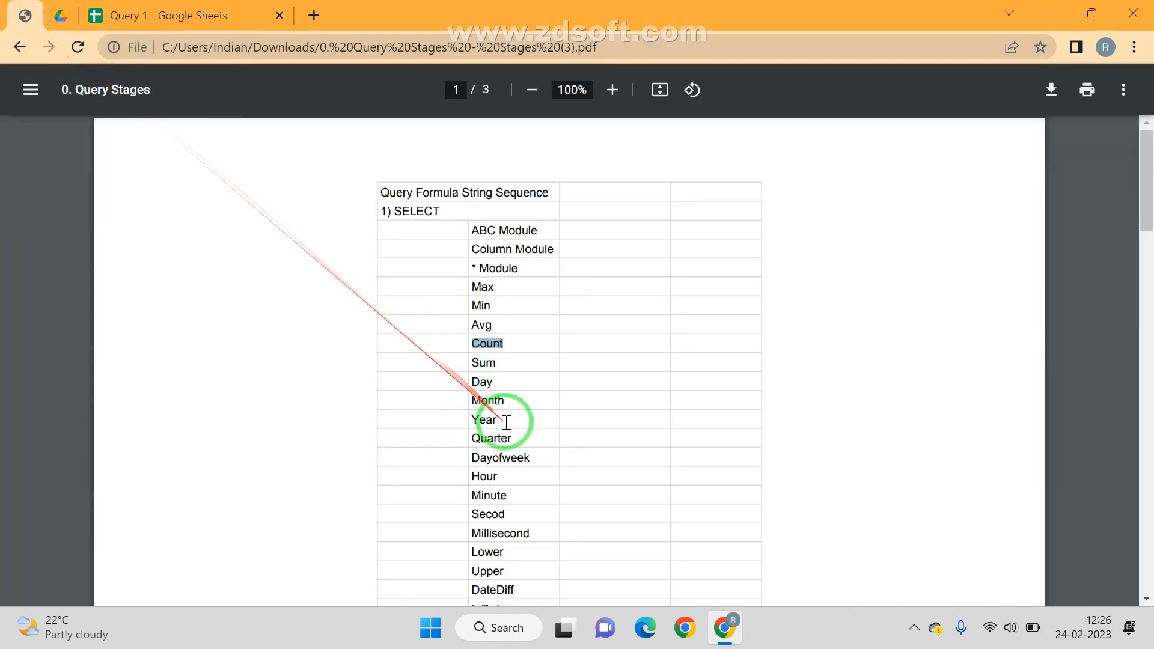
{"action": "left_click", "coordinate": [506, 382]}
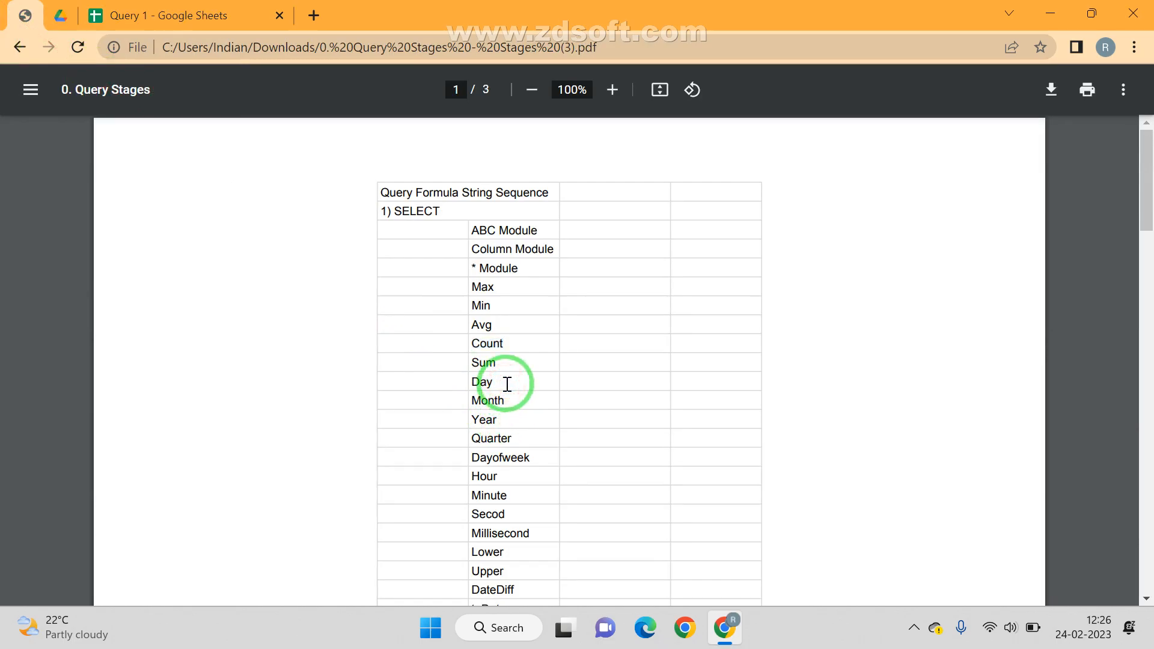
{"action": "left_click", "coordinate": [159, 15]}
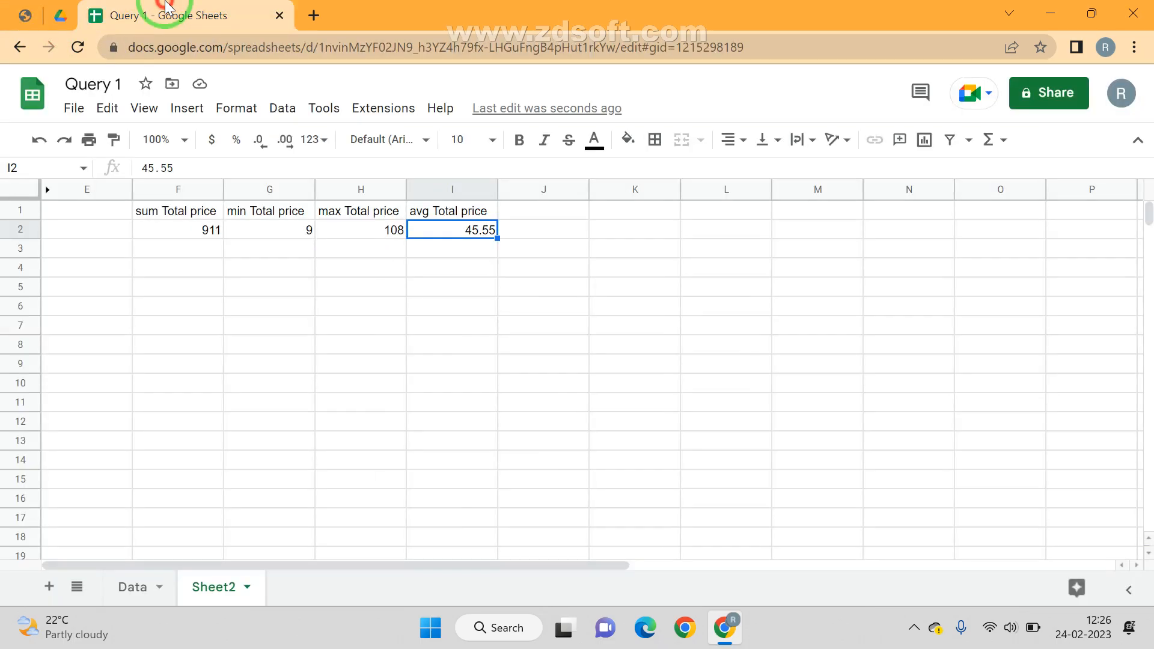
Step: Inspect the first entries of the Date/time 2 and Date of order columns on the Data sheet, and return to Sheet2
{"action": "left_click", "coordinate": [150, 591]}
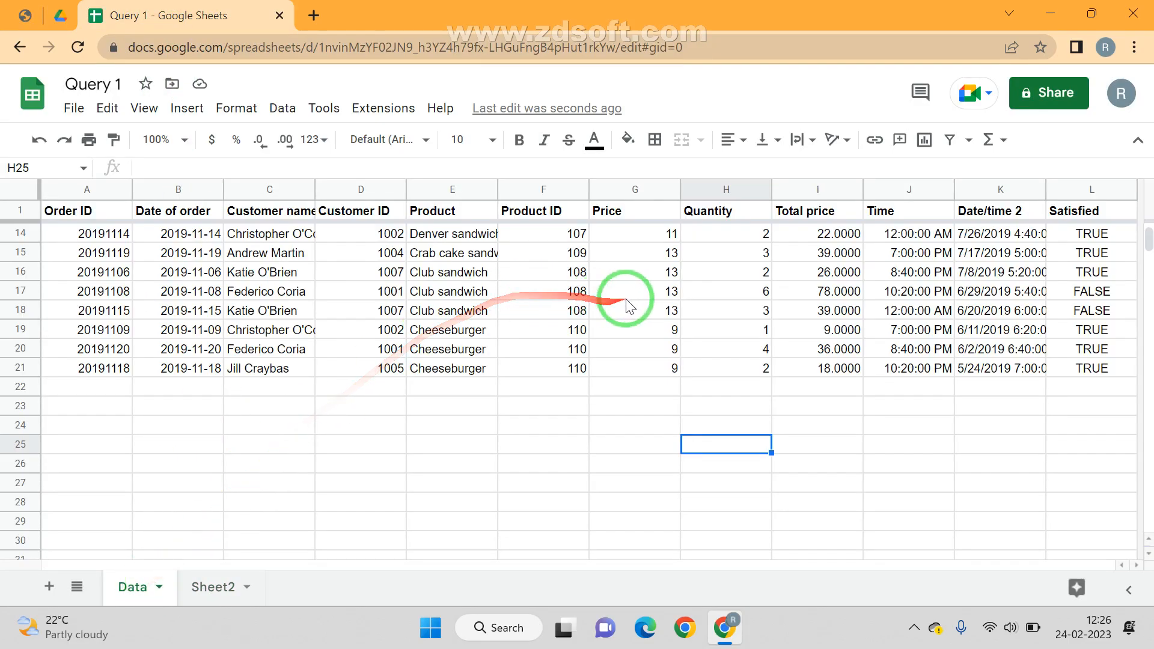
{"action": "left_click", "coordinate": [992, 283]}
{"action": "key", "text": "ctrl+Up"}
{"action": "key", "text": "Down"}
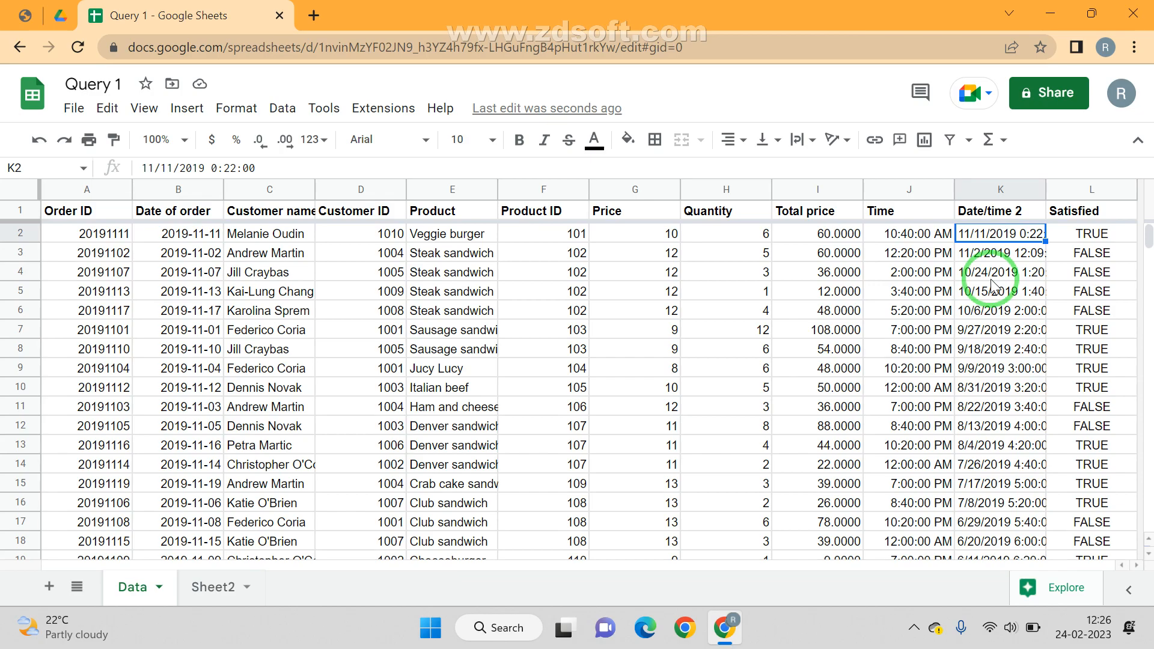
{"action": "left_click", "coordinate": [190, 236]}
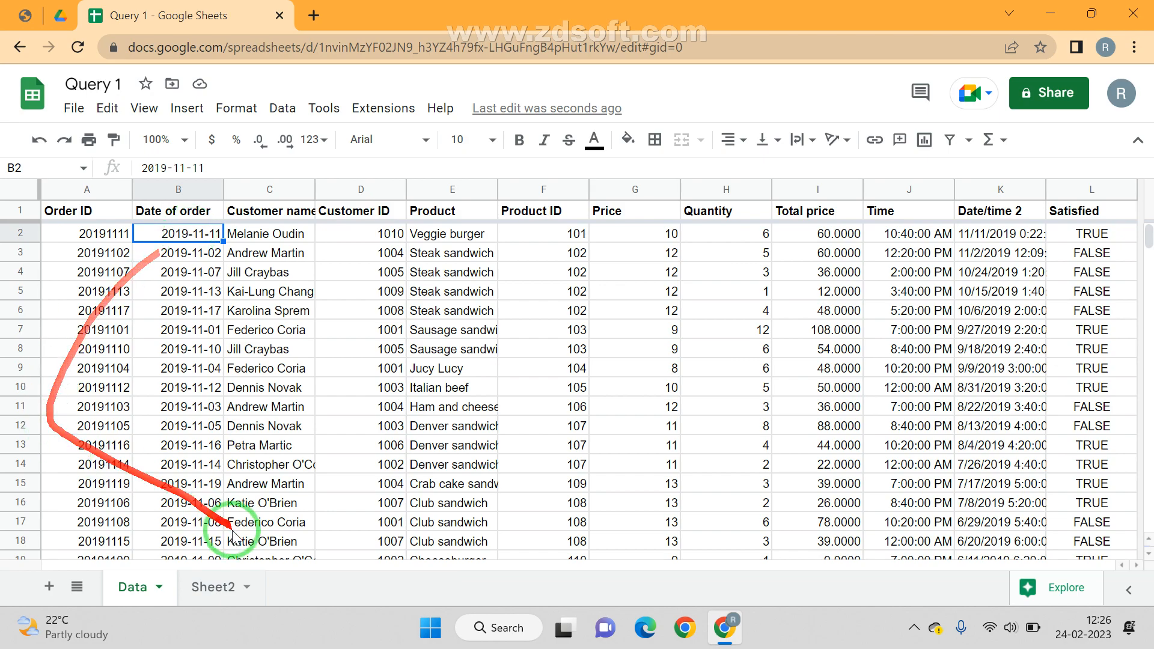
{"action": "left_click", "coordinate": [217, 587]}
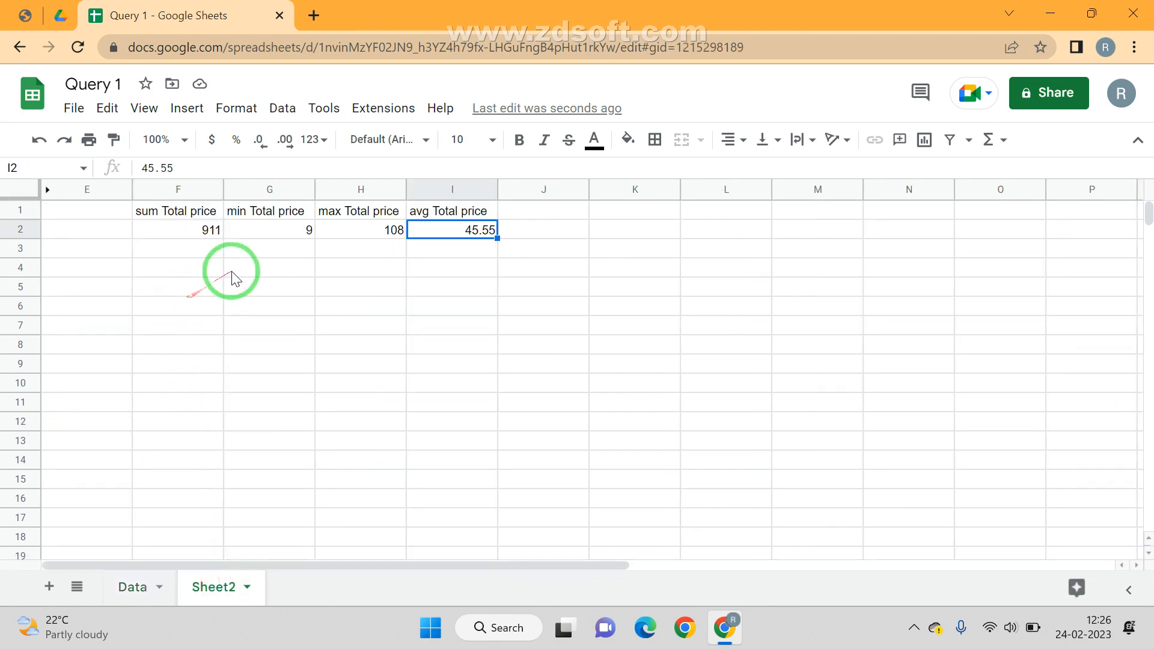
{"action": "left_click", "coordinate": [171, 210]}
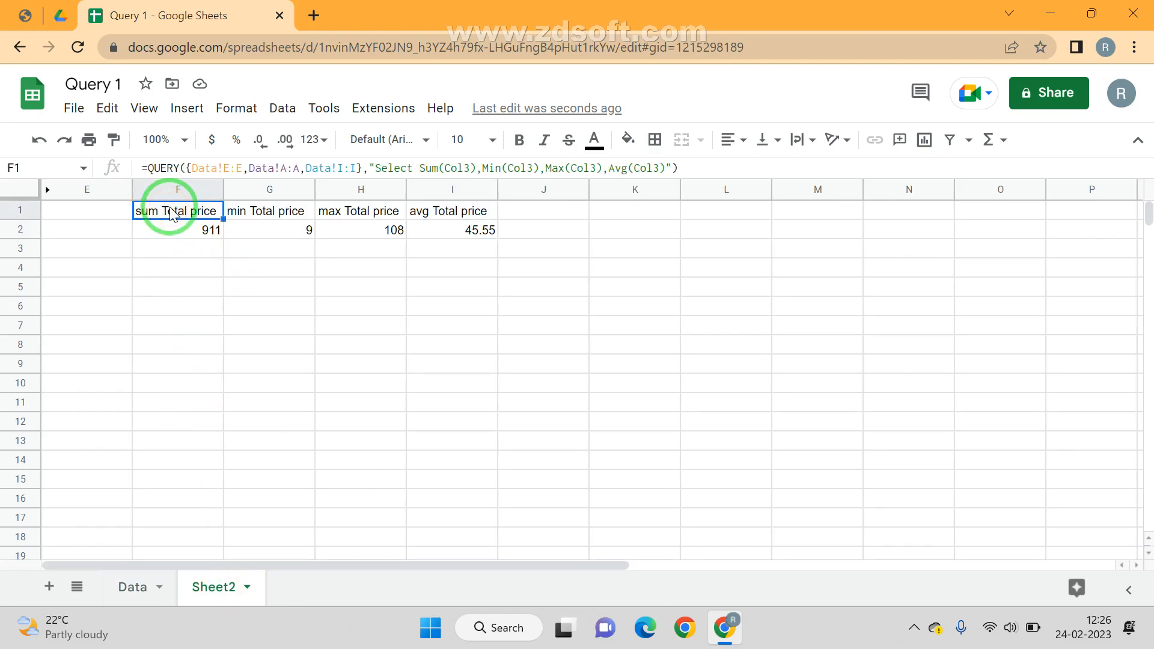
{"action": "double_click", "coordinate": [172, 211]}
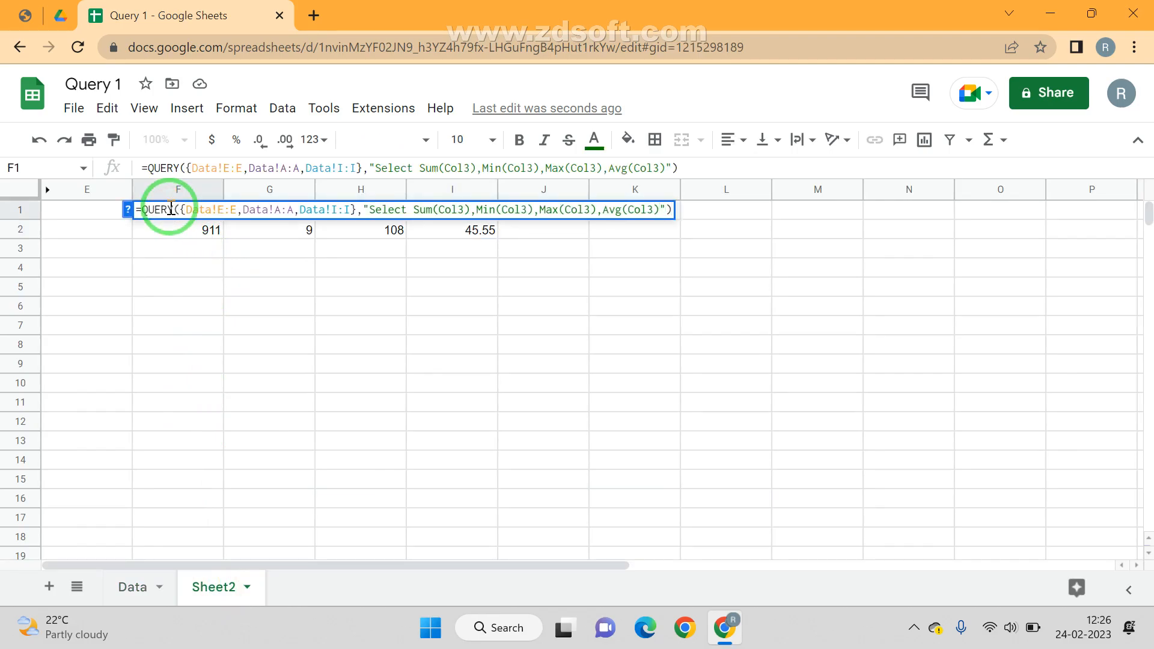
{"action": "key", "text": "ctrl+shift+Left"}
{"action": "key", "text": "ctrl+shift+Left"}
{"action": "key", "text": "ctrl+shift+Left"}
{"action": "key", "text": "ctrl+shift+Left"}
{"action": "key", "text": "ctrl+shift+Left"}
{"action": "key", "text": "ctrl+shift+Left"}
{"action": "key", "text": "ctrl+shift+Left"}
{"action": "key", "text": "ctrl+shift+Left"}
{"action": "key", "text": "ctrl+shift+Left"}
{"action": "key", "text": "ctrl+shift+Left"}
{"action": "key", "text": "ctrl+shift+Left"}
{"action": "key", "text": "ctrl+shift+Left"}
{"action": "key", "text": "ctrl+shift+Left"}
{"action": "key", "text": "ctrl+shift+Left"}
{"action": "key", "text": "ctrl+shift+Left"}
{"action": "key", "text": "ctrl+shift+Left"}
{"action": "key", "text": "ctrl+shift+Left"}
{"action": "key", "text": "ctrl+shift+Right"}
{"action": "key", "text": "ctrl+shift+Right"}
{"action": "key", "text": "ctrl+shift+Right"}
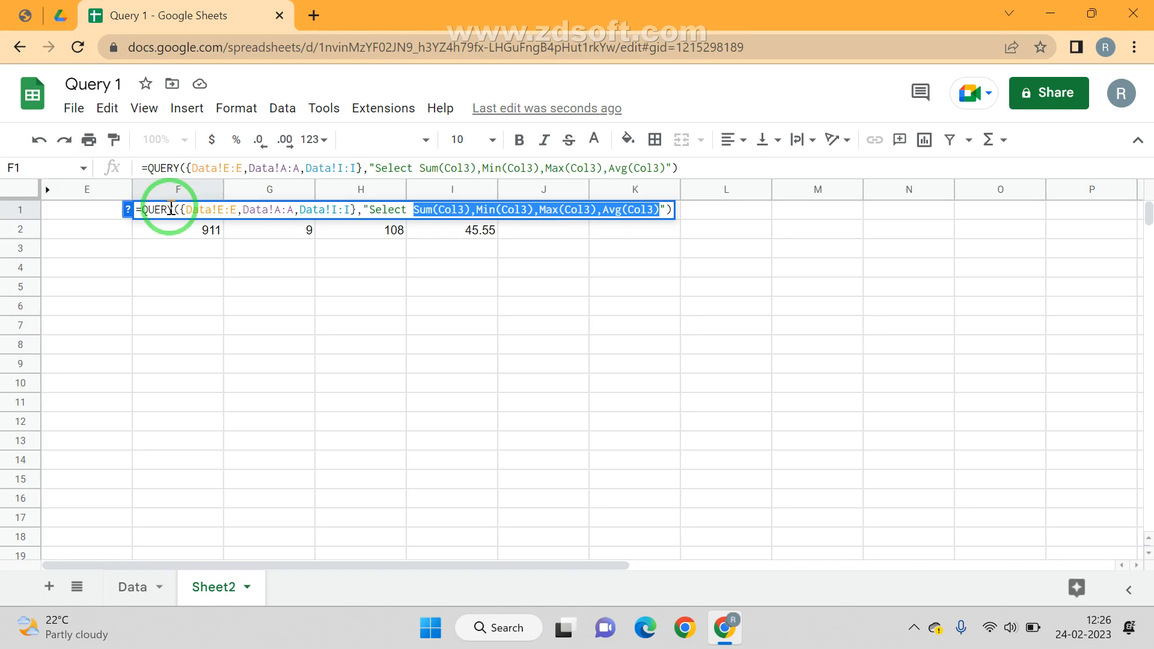
{"action": "key", "text": "ctrl+shift+Left"}
{"action": "key", "text": "BackSpace"}
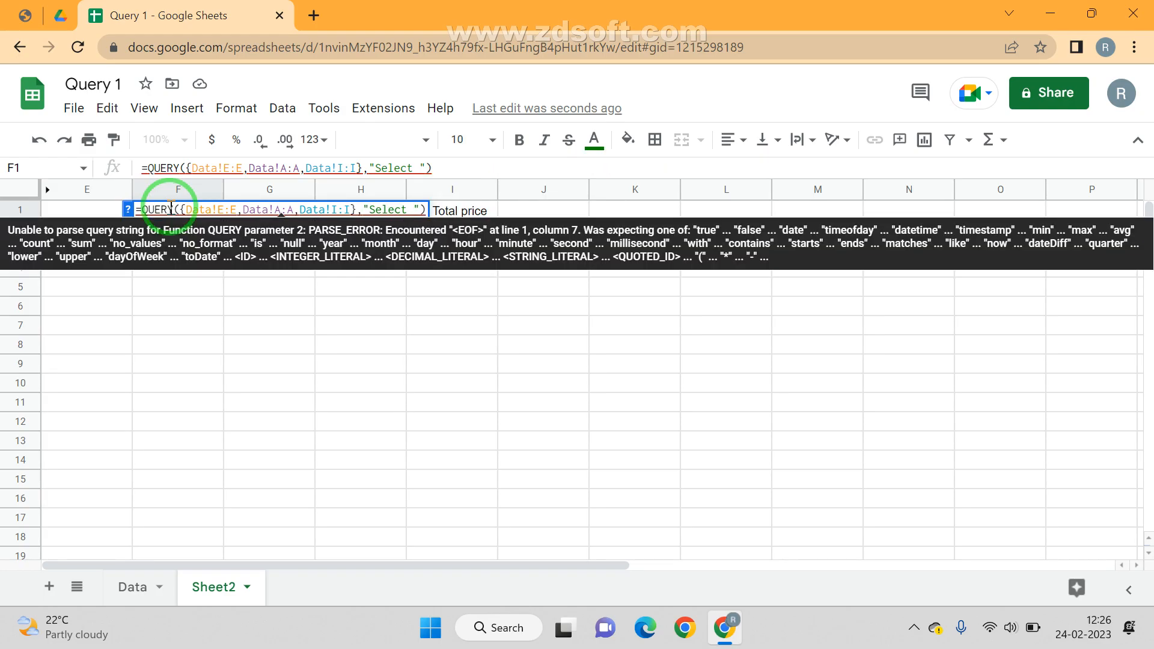
{"action": "key", "text": "Escape"}
Step: Hide columns E to I on Sheet2, which hold the aggregate query results
{"action": "key", "text": "Right"}
{"action": "key", "text": "Right"}
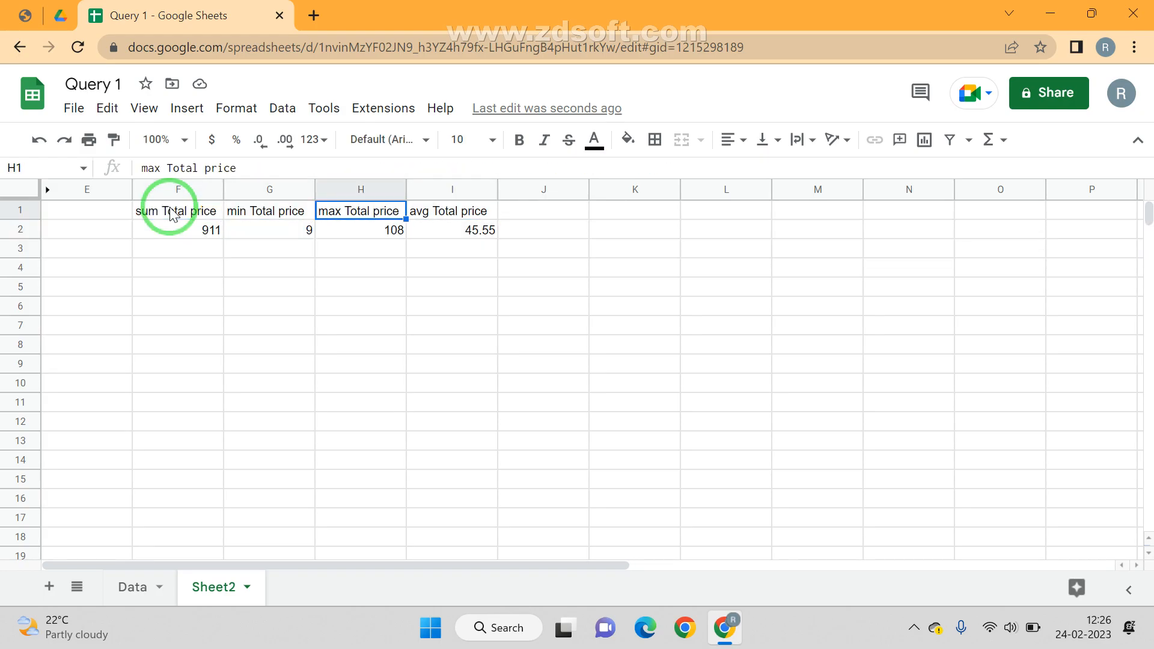
{"action": "key", "text": "Right"}
{"action": "key", "text": "ctrl+space"}
{"action": "key", "text": "shift+Left"}
{"action": "key", "text": "shift+Left"}
{"action": "key", "text": "shift+Left"}
{"action": "key", "text": "shift+Left"}
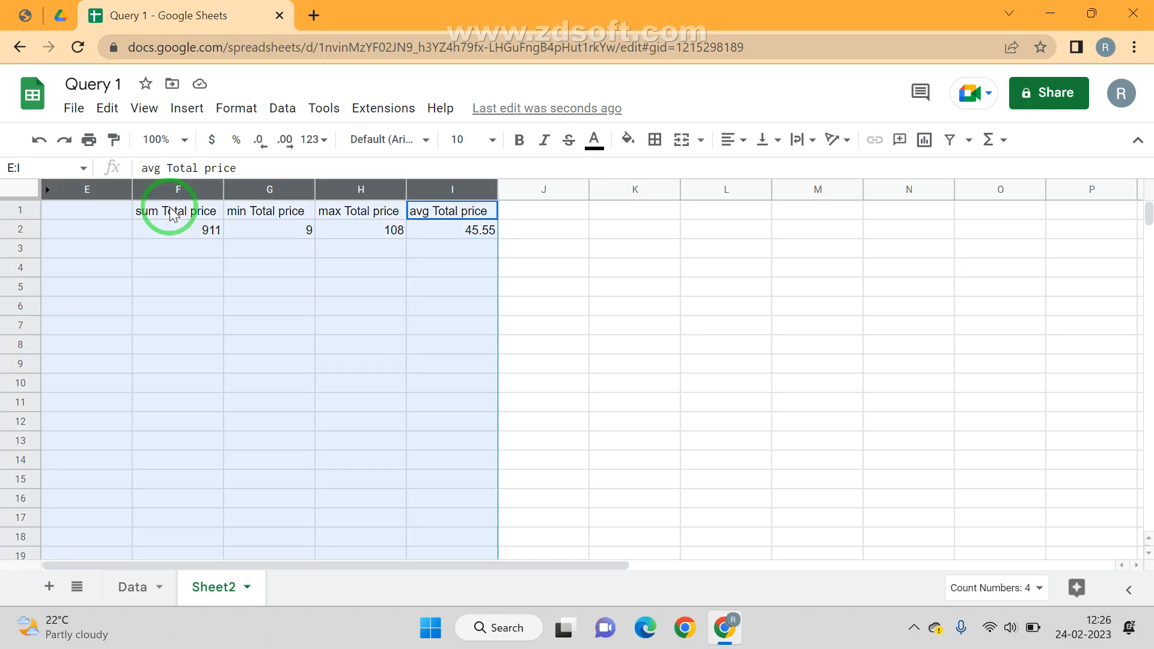
{"action": "key", "text": "ctrl+0"}
{"action": "key", "text": "Right"}
{"action": "key", "text": "Left"}
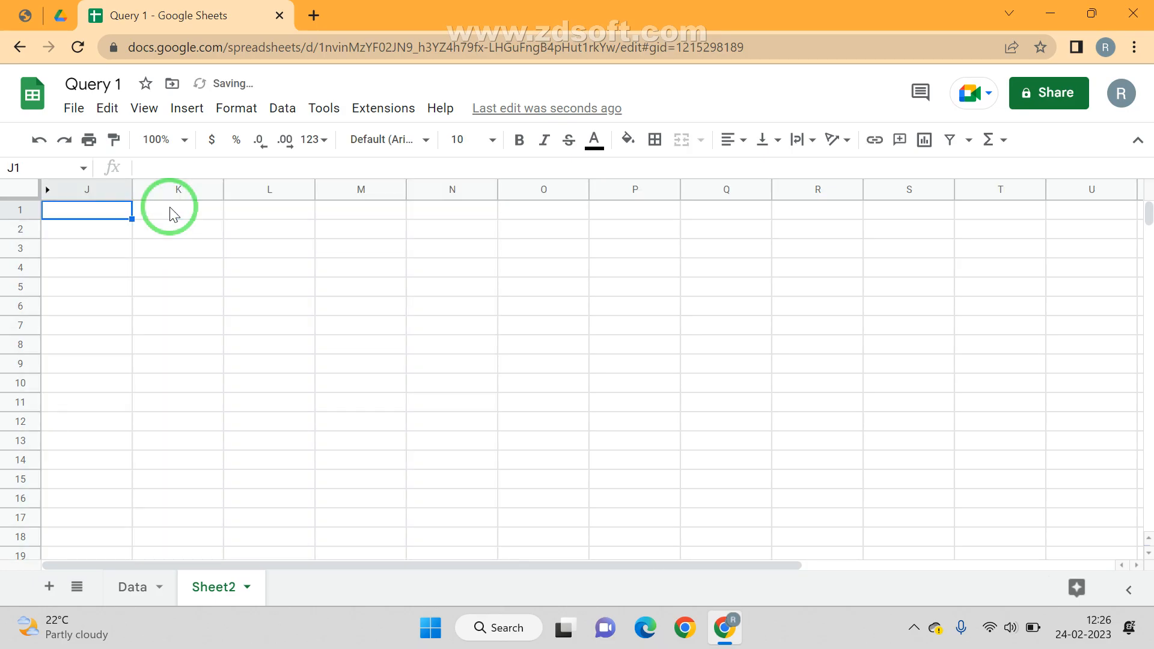
Step: Start a QUERY formula in K1 of Sheet2 that uses Data!A:L as its source range
{"action": "left_click", "coordinate": [173, 214]}
{"action": "type", "text": "="}
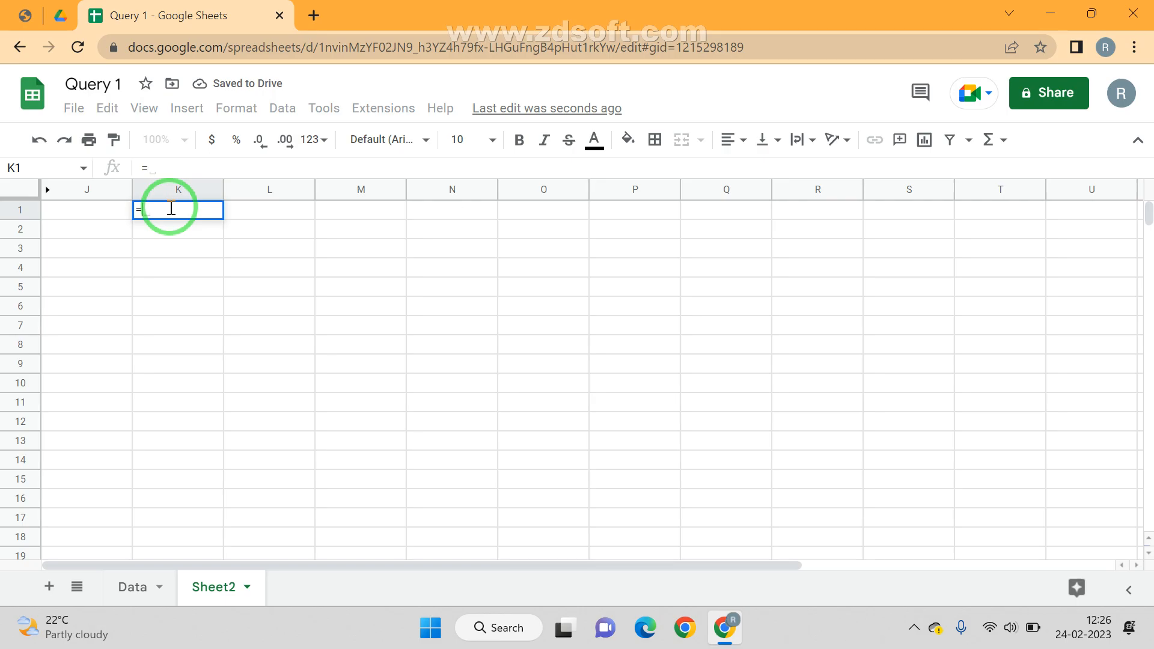
{"action": "type", "text": "qu"}
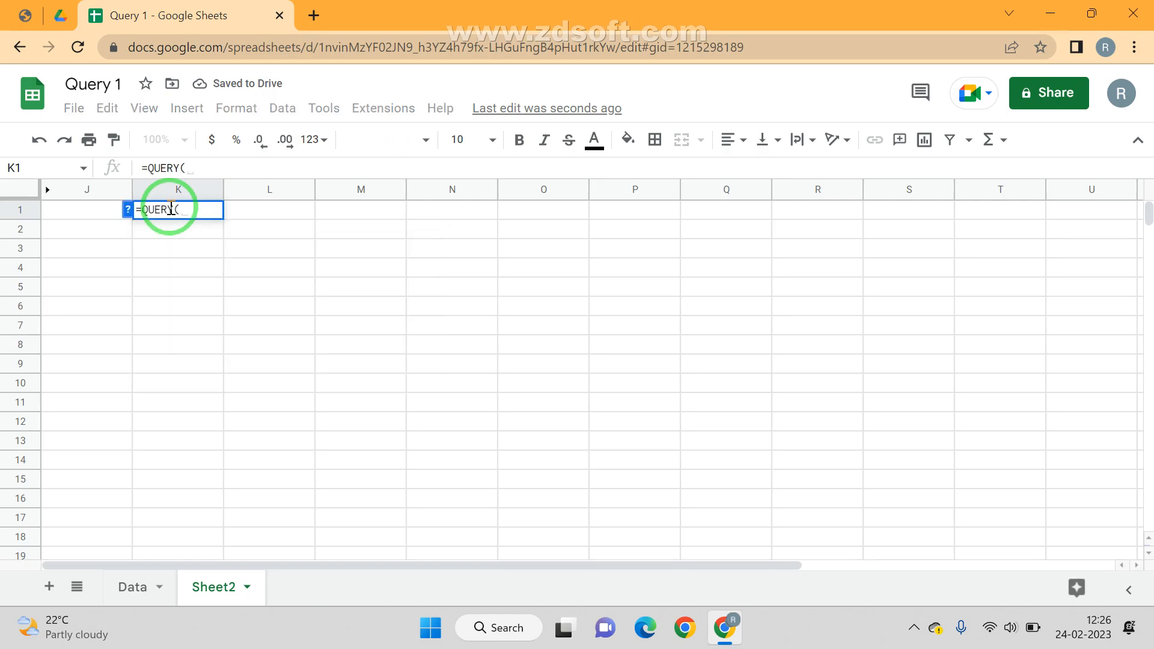
{"action": "key", "text": "ctrl+shift+Page_Up"}
{"action": "key", "text": "Up"}
{"action": "key", "text": "Left"}
{"action": "key", "text": "ctrl+shift+Right"}
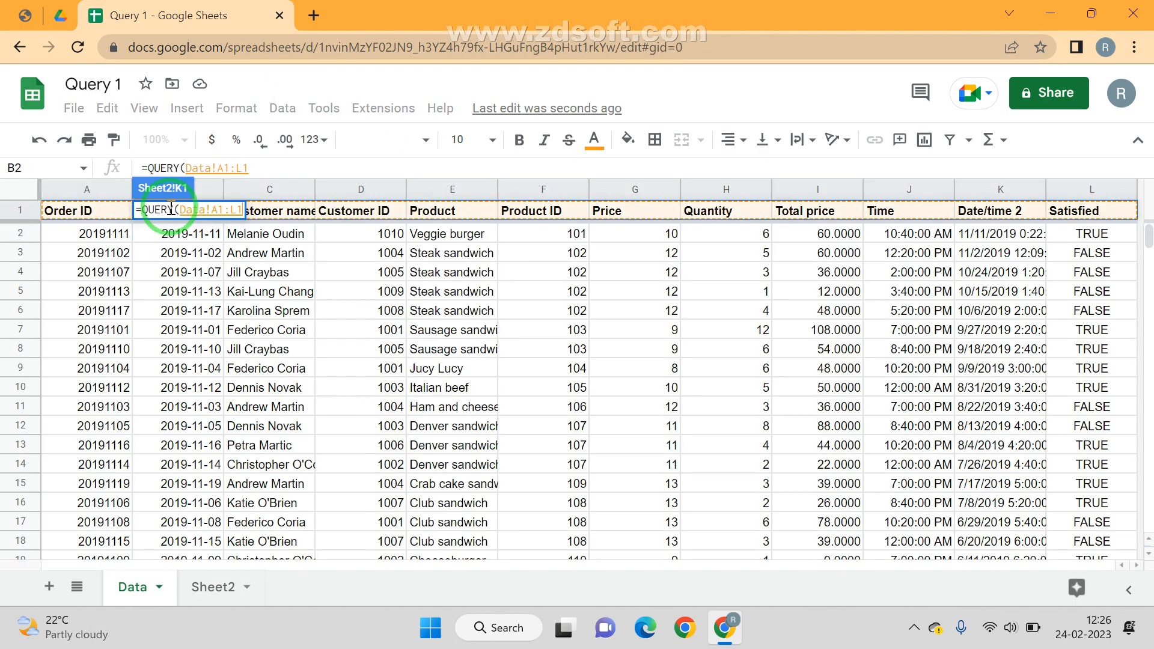
{"action": "key", "text": "ctrl+shift+Down"}
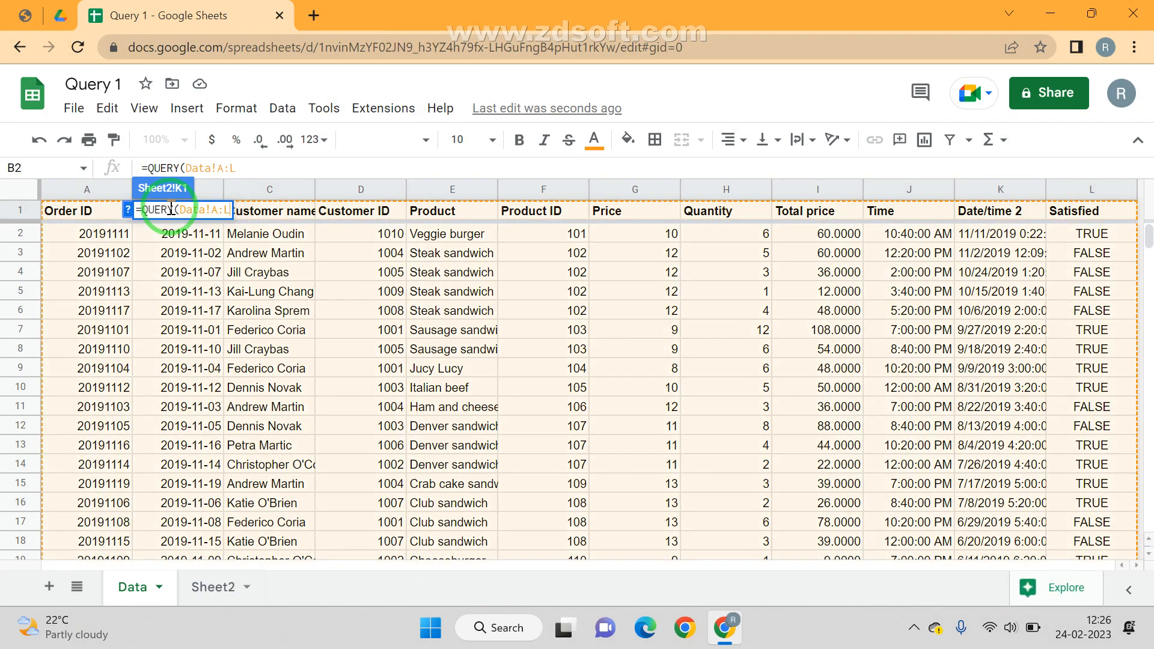
Step: Complete the K1 query with the string "Select Day(B)", commit it, and select the day results below the header
{"action": "type", "text": ",\"Select Day("}
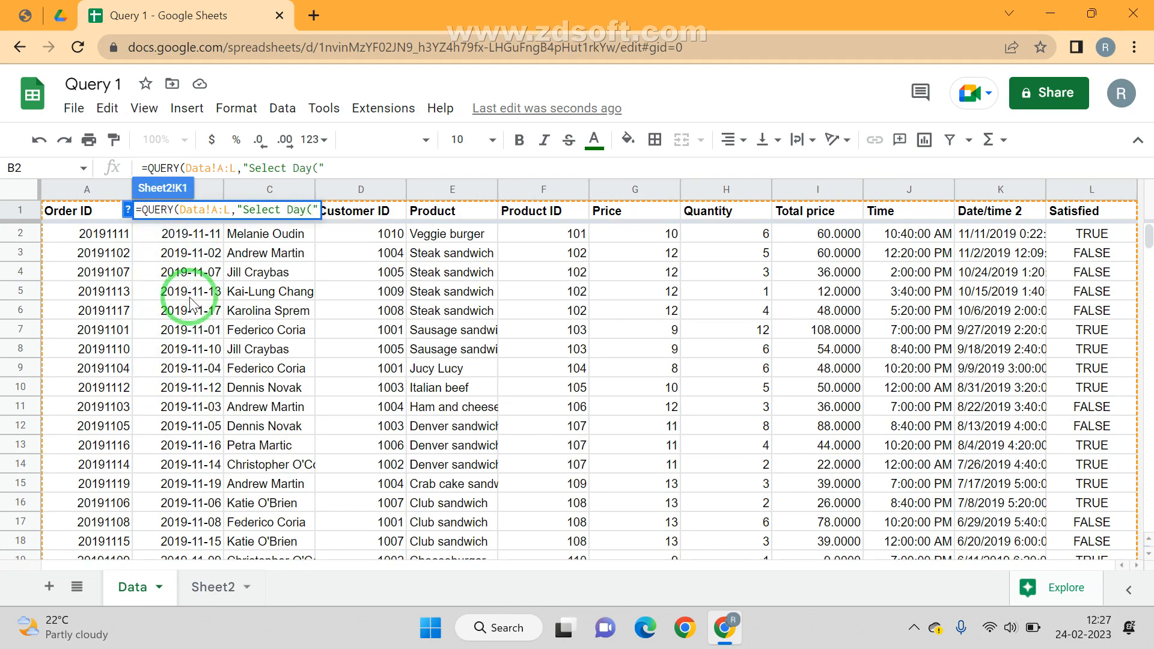
{"action": "type", "text": ")"}
{"action": "key", "text": "Return"}
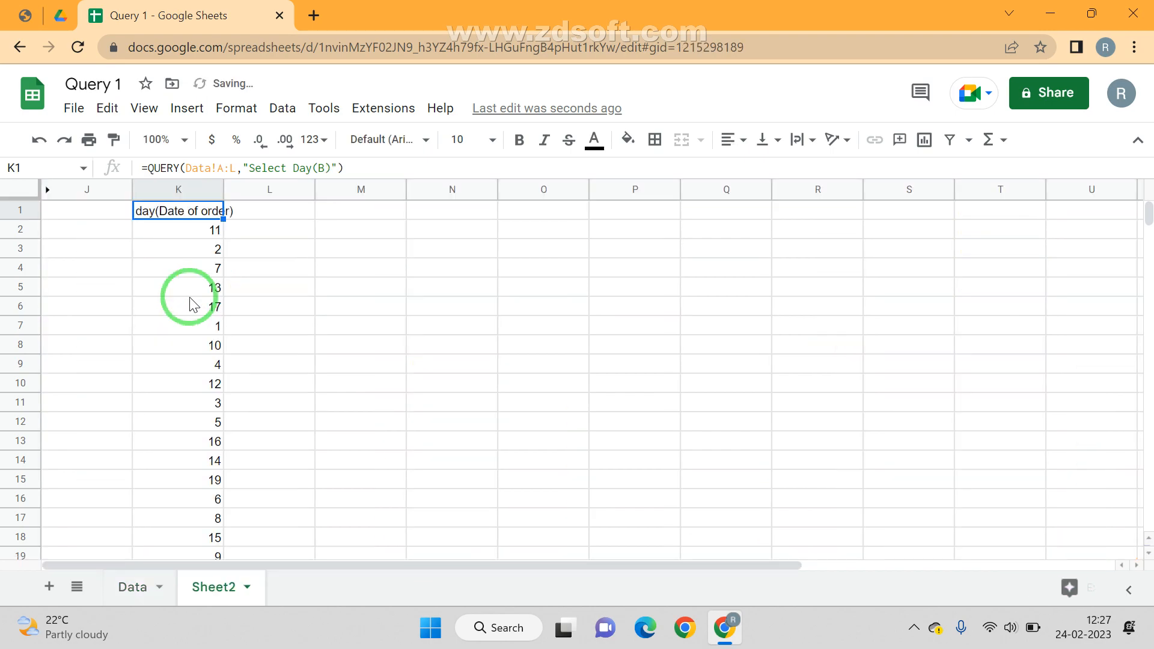
{"action": "key", "text": "Down"}
{"action": "key", "text": "ctrl+shift+Down"}
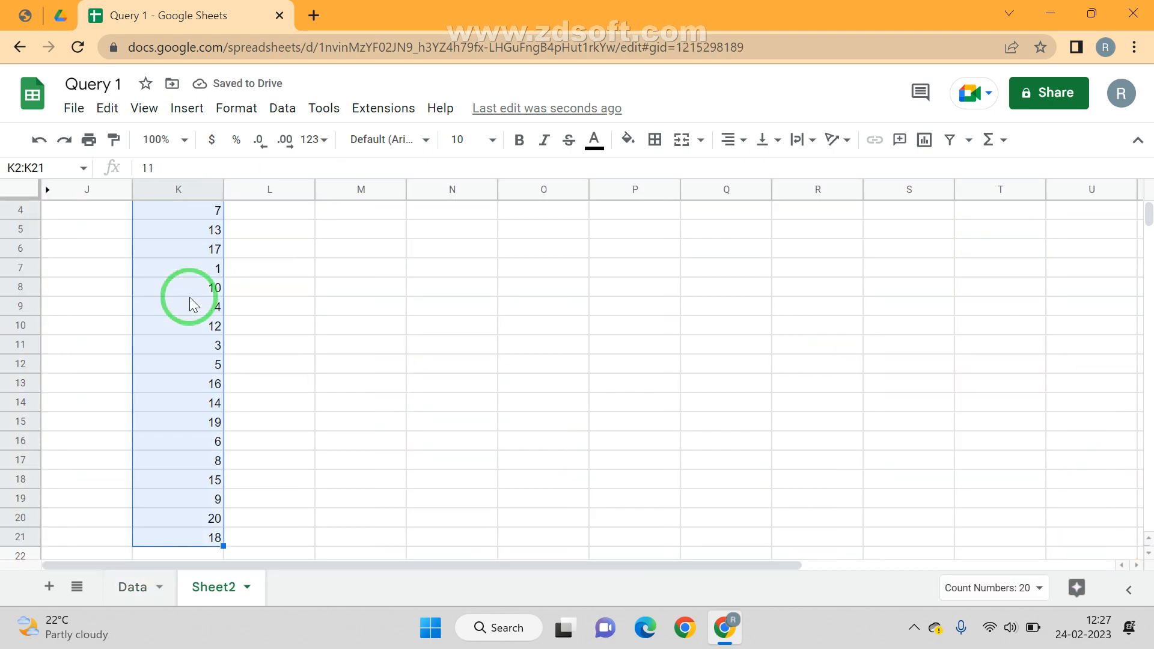
Step: Append ",Month(B)" to the K1 query string, commit the formula, and go to the first month result in L2
{"action": "key", "text": "Up"}
{"action": "key", "text": "F2"}
{"action": "key", "text": "ctrl+a"}
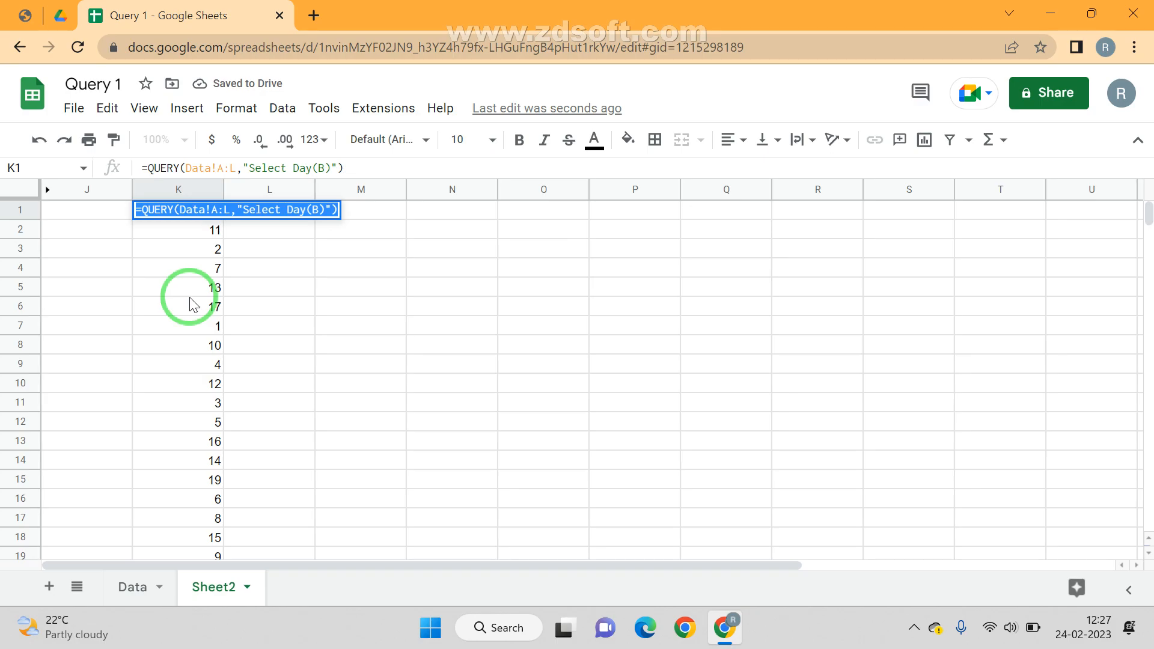
{"action": "key", "text": "Tab"}
{"action": "key", "text": "F2"}
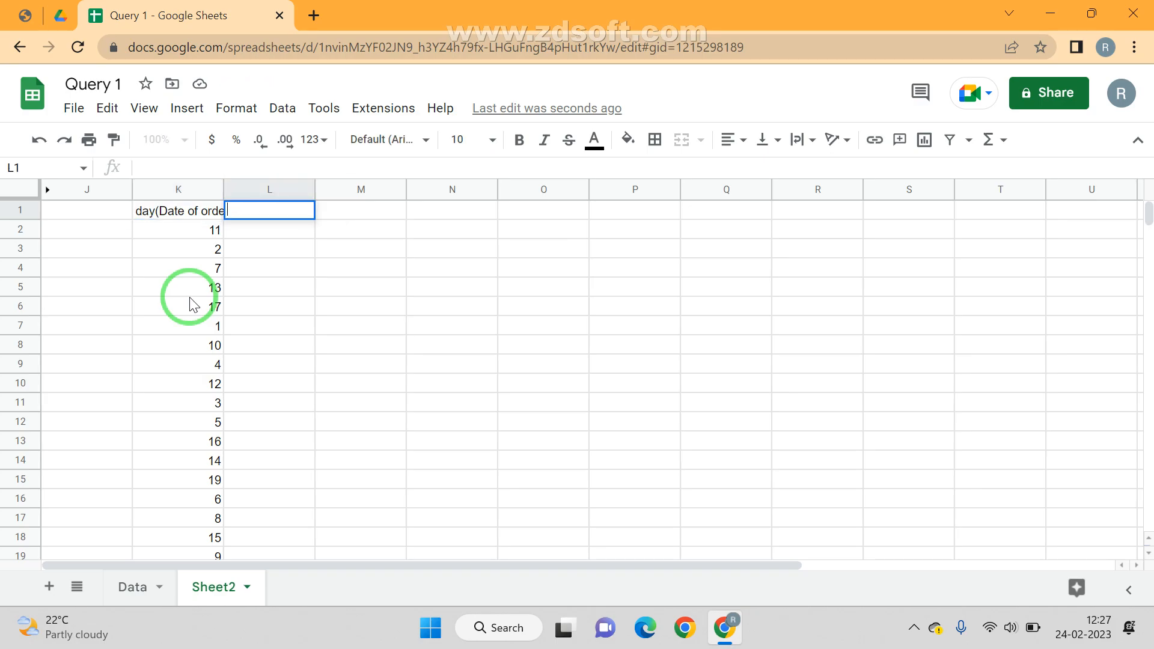
{"action": "key", "text": "Escape"}
{"action": "key", "text": "Left"}
{"action": "key", "text": "F2"}
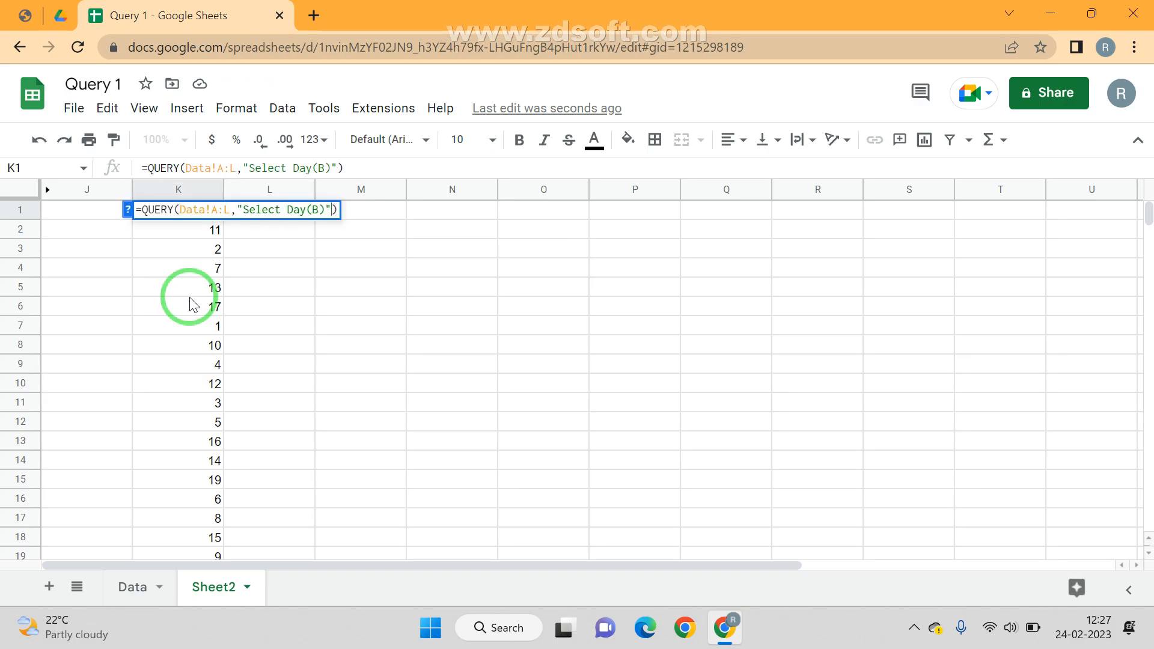
{"action": "type", "text": ",Month(B"}
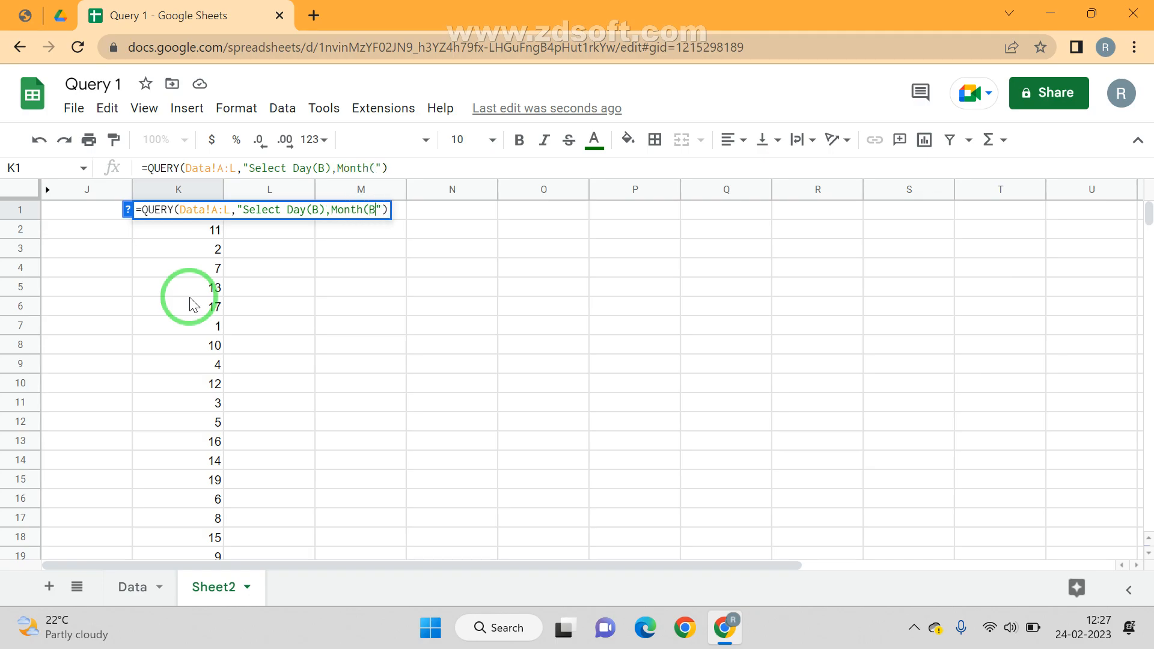
{"action": "key", "text": "Return"}
{"action": "key", "text": "Up"}
{"action": "key", "text": "Down"}
{"action": "key", "text": "Right"}
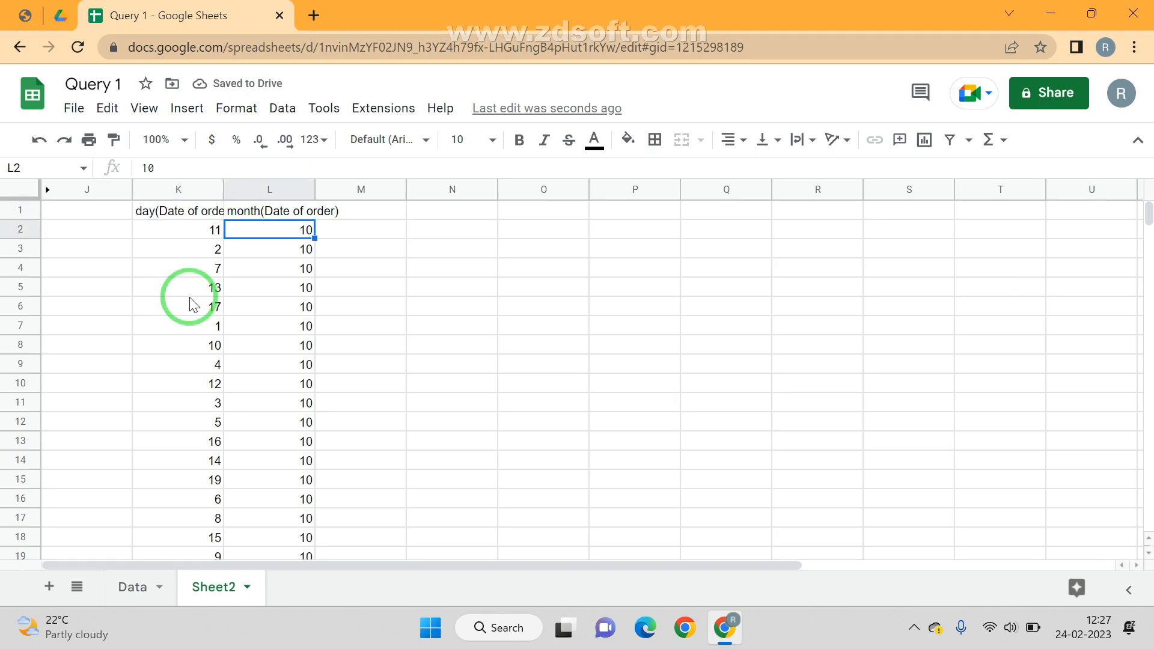
Step: Append ",Year(B)" to the K1 query string and commit the formula
{"action": "key", "text": "Left"}
{"action": "key", "text": "Up"}
{"action": "key", "text": "F2"}
{"action": "key", "text": "Left"}
{"action": "key", "text": "Left"}
{"action": "type", "text": ",Year"}
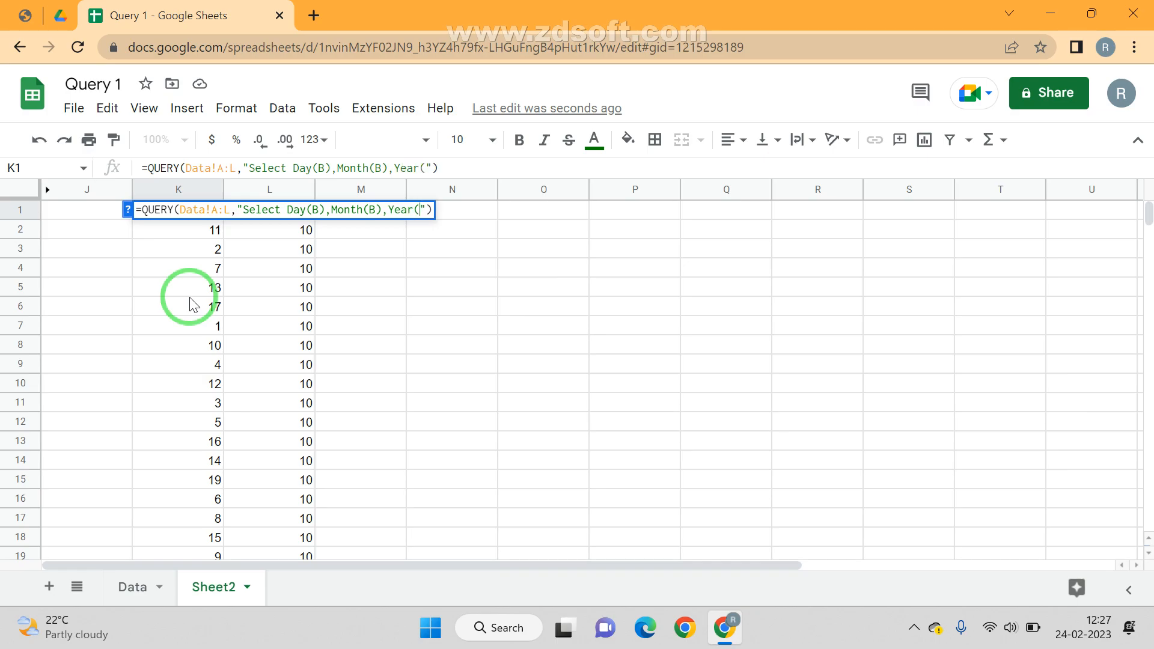
{"action": "key", "text": "Return"}
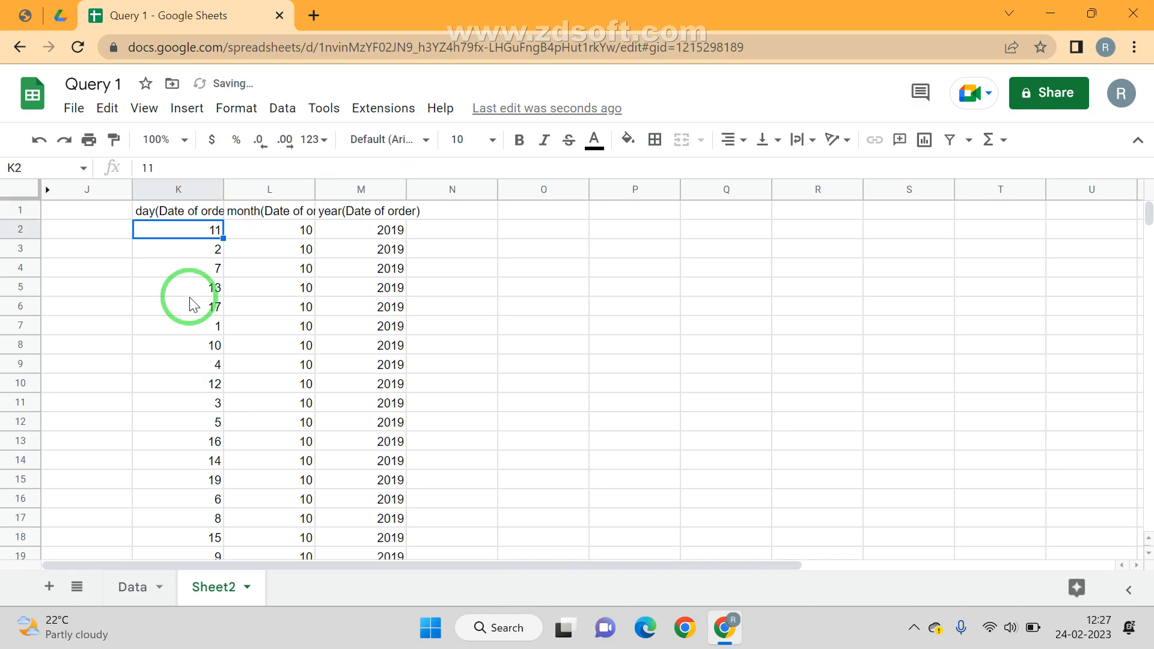
{"action": "key", "text": "Up"}
Step: Look up Dayofweek in the Query Stages PDF, append ",Dayofweek(B)" to the K1 query string, and select its first result
{"action": "left_click", "coordinate": [4, 10]}
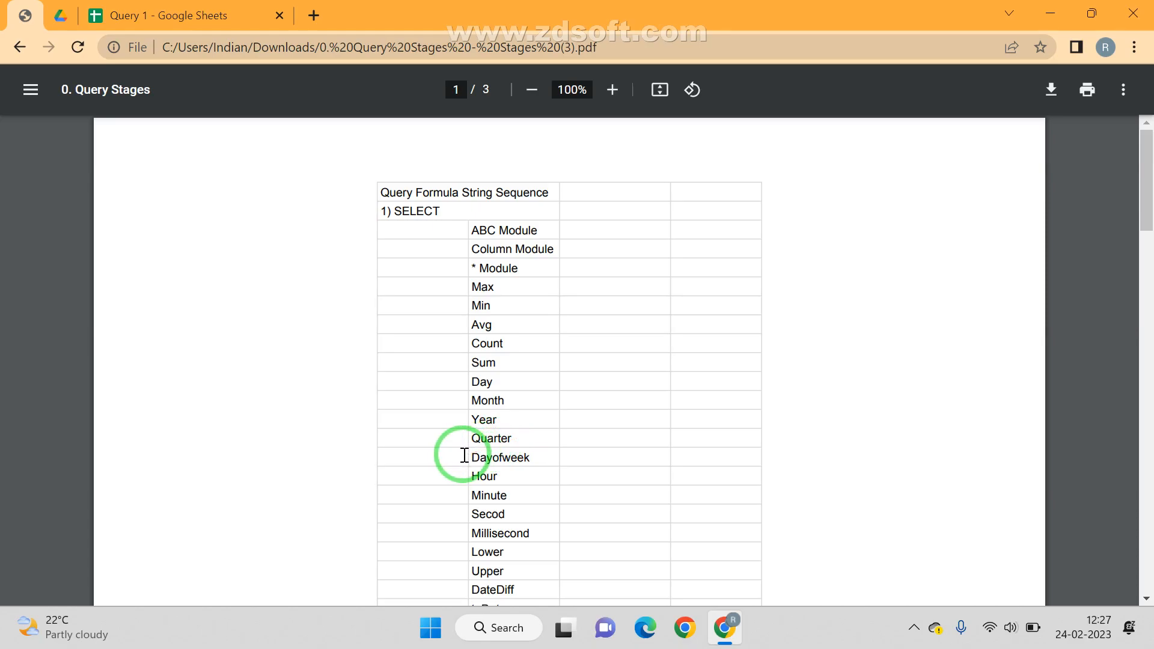
{"action": "left_click", "coordinate": [158, 14]}
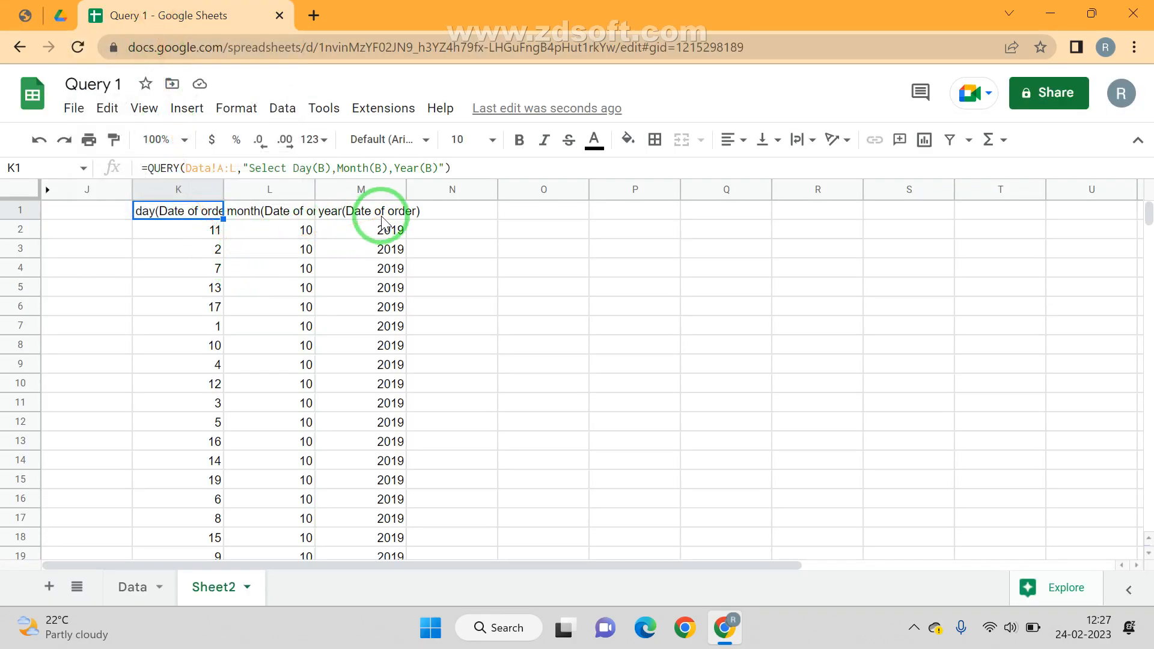
{"action": "key", "text": "F2"}
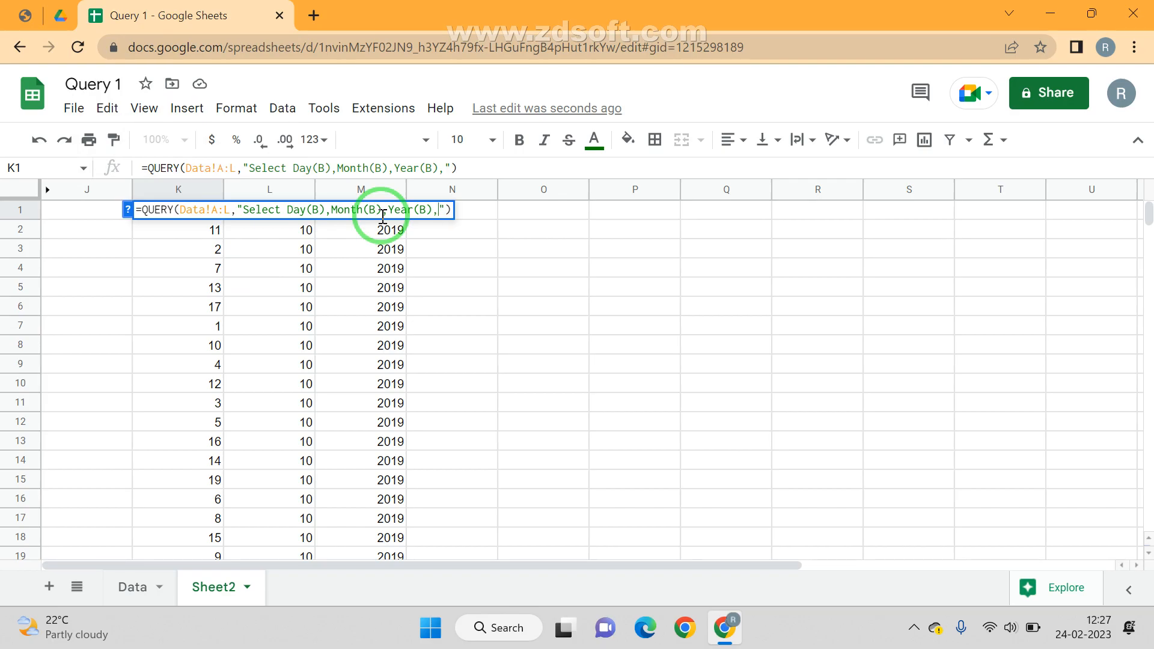
{"action": "type", "text": "ofweek("}
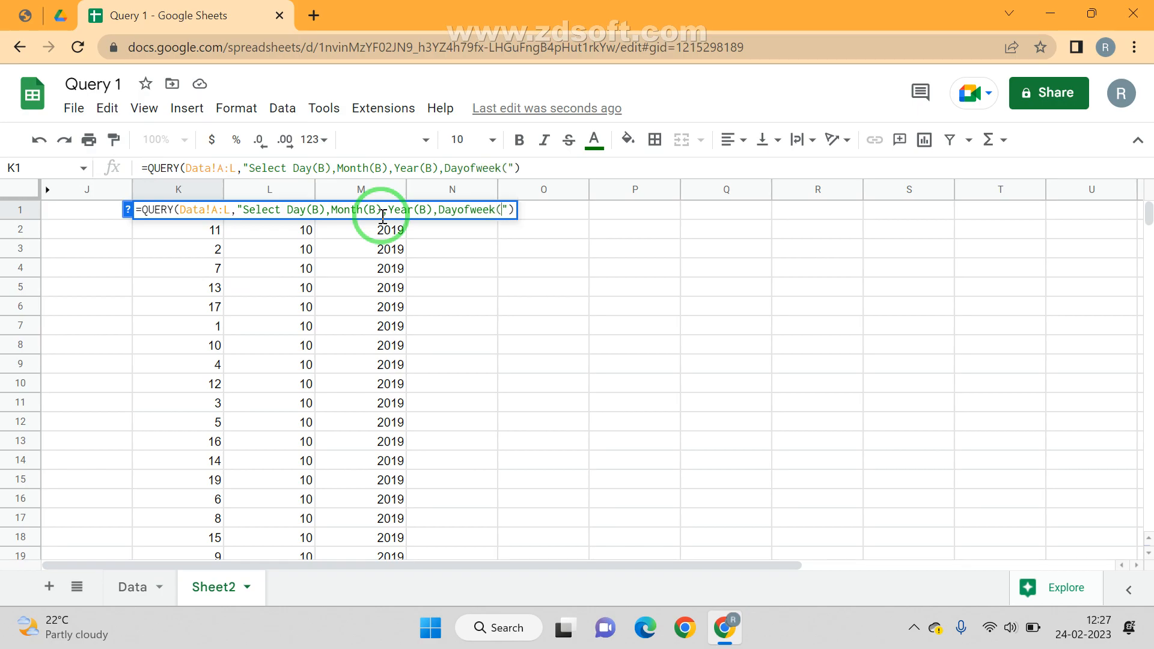
{"action": "key", "text": "Return"}
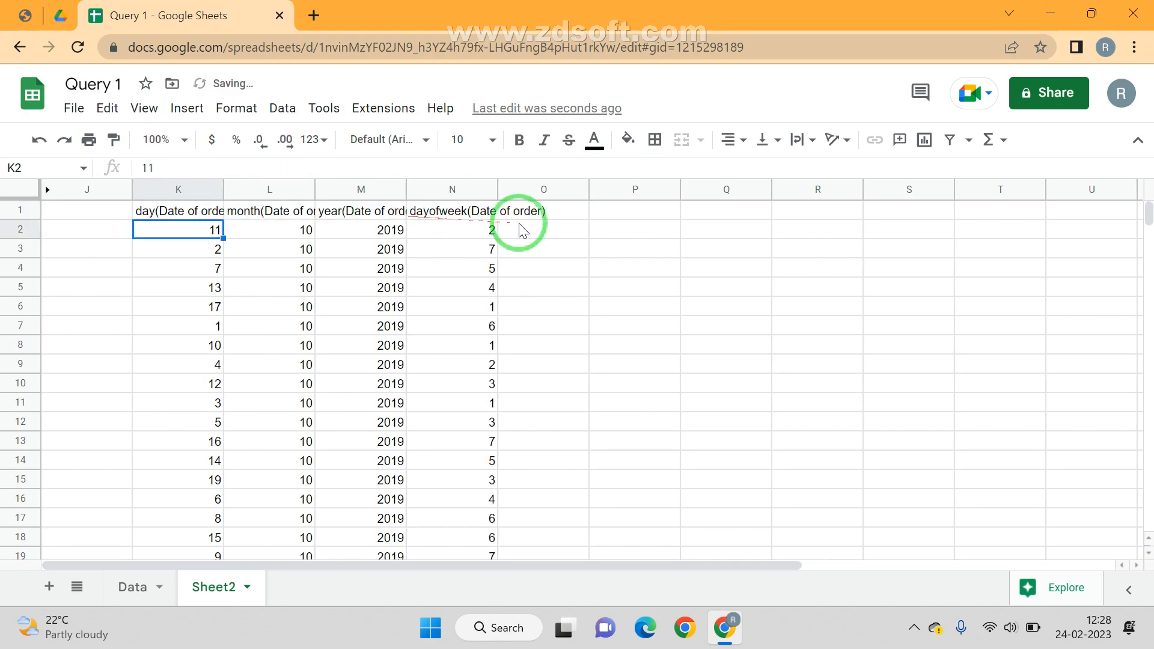
{"action": "left_click", "coordinate": [477, 232]}
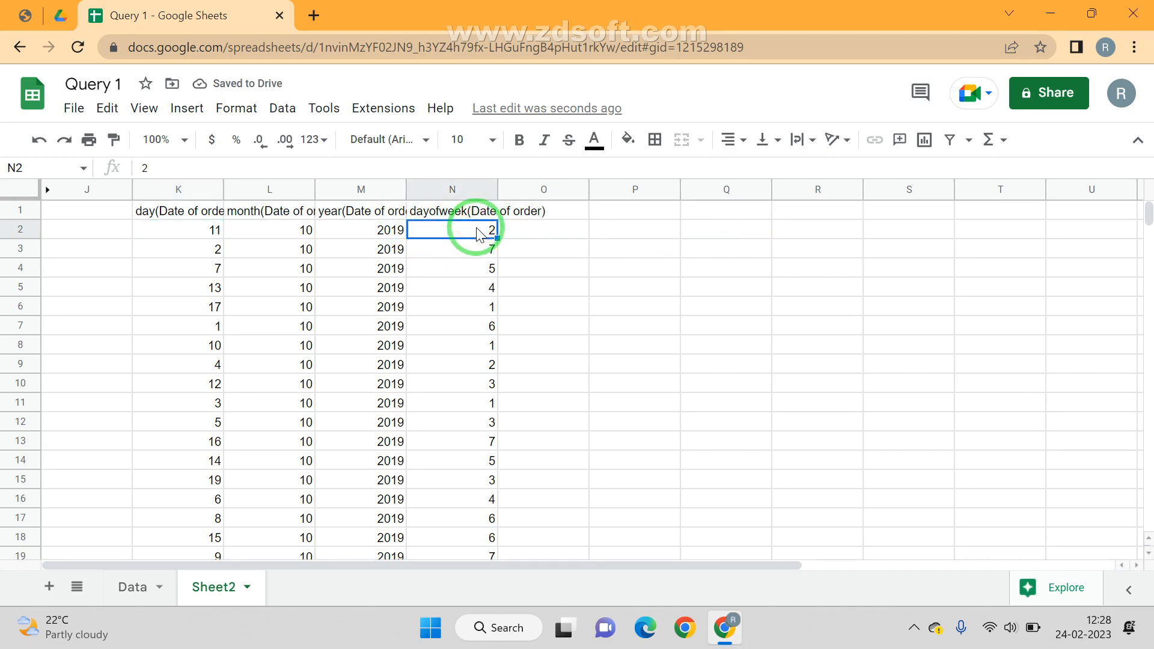
Step: Enter a weekday key in P1:Q2, with Sunday as 1 and monday as 2
{"action": "left_click", "coordinate": [644, 219]}
{"action": "type", "text": "Sunday"}
{"action": "key", "text": "Tab"}
{"action": "key", "text": "Down"}
{"action": "key", "text": "Up"}
{"action": "type", "text": "1"}
{"action": "left_click", "coordinate": [647, 227]}
{"action": "type", "text": "mon"}
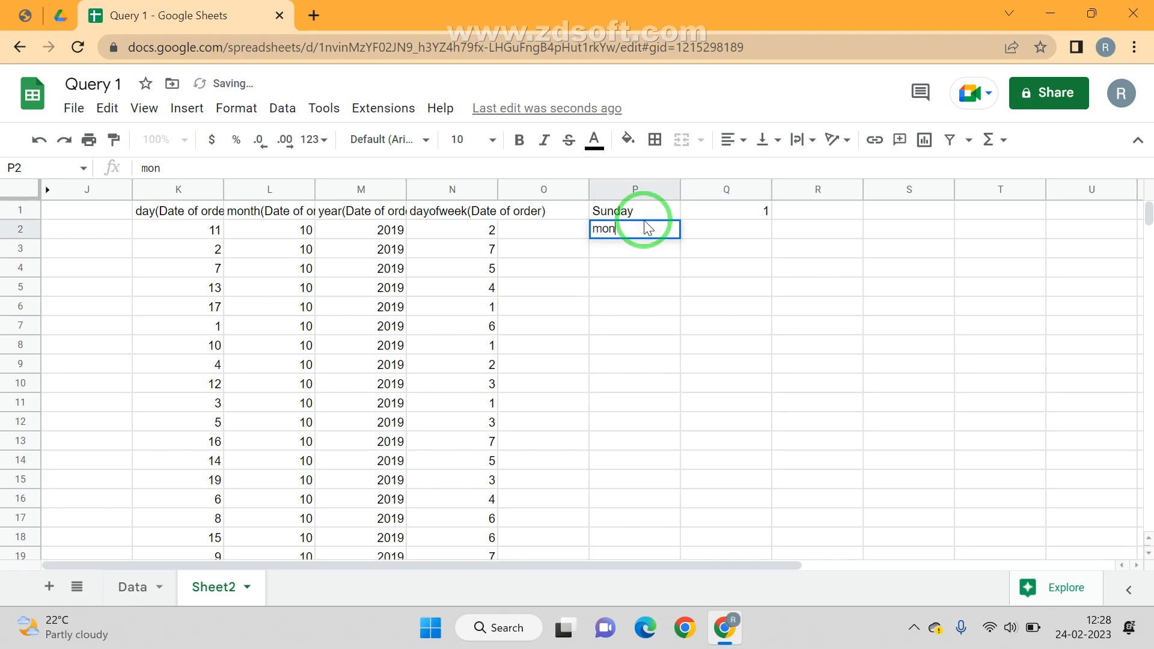
{"action": "key", "text": "Tab"}
{"action": "type", "text": "2"}
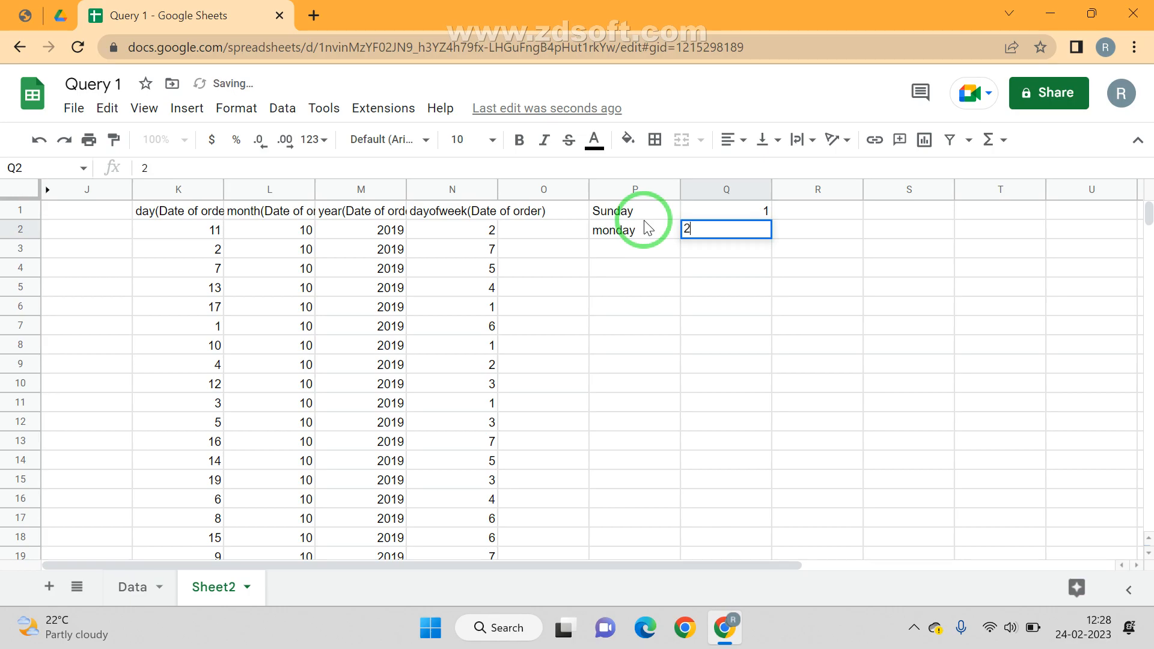
Step: Add Tues as 3 in row 3 of the weekday key, and go back to P1
{"action": "key", "text": "Return"}
{"action": "type", "text": "Tues"}
{"action": "key", "text": "Tab"}
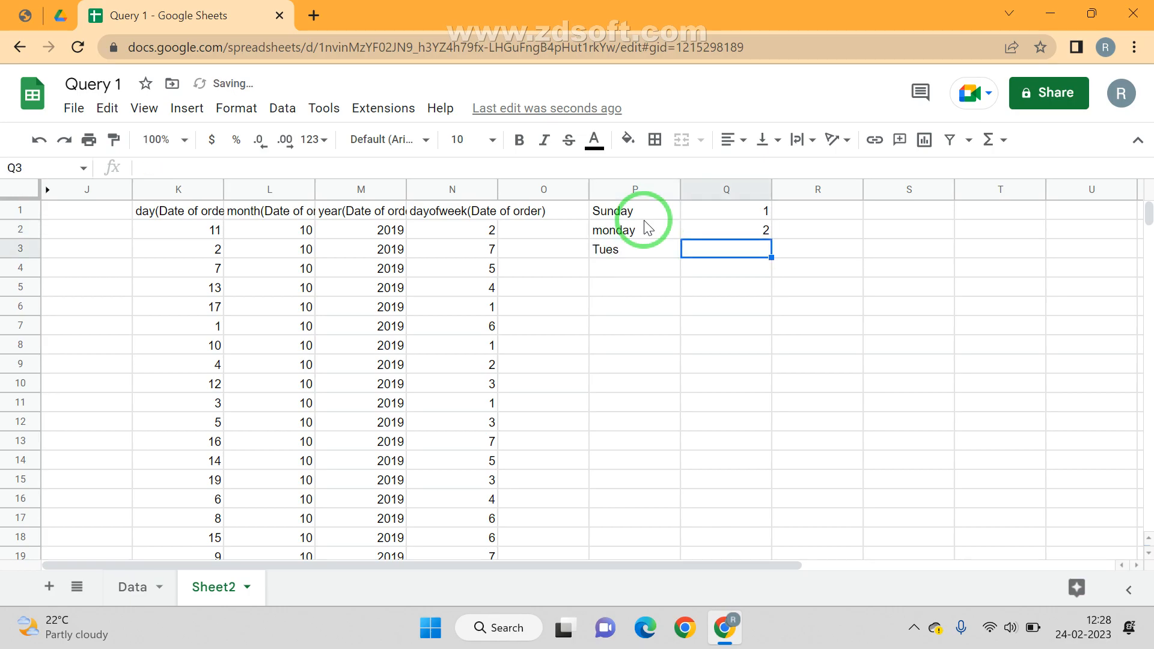
{"action": "type", "text": "3"}
{"action": "key", "text": "Return"}
{"action": "key", "text": "Up"}
{"action": "key", "text": "Up"}
{"action": "key", "text": "Up"}
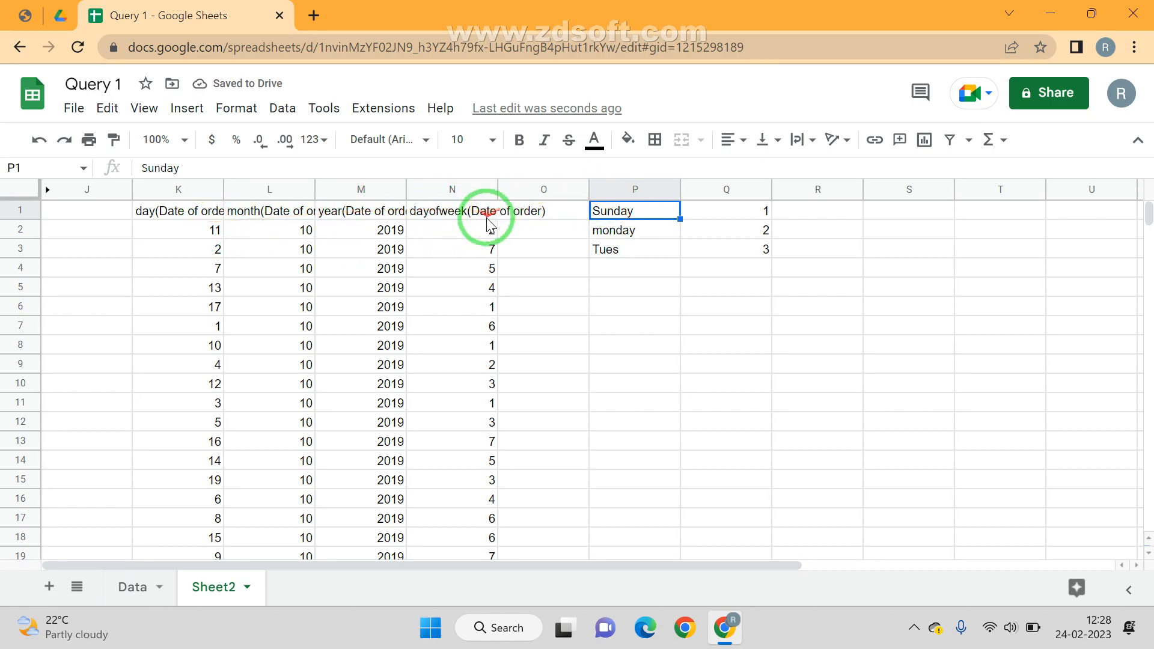
Step: Examine the dayofweek results in N2:N10, and go through the source dates in the Date of order column on the Data sheet
{"action": "left_click_drag", "start_coordinate": [472, 233], "coordinate": [462, 387]}
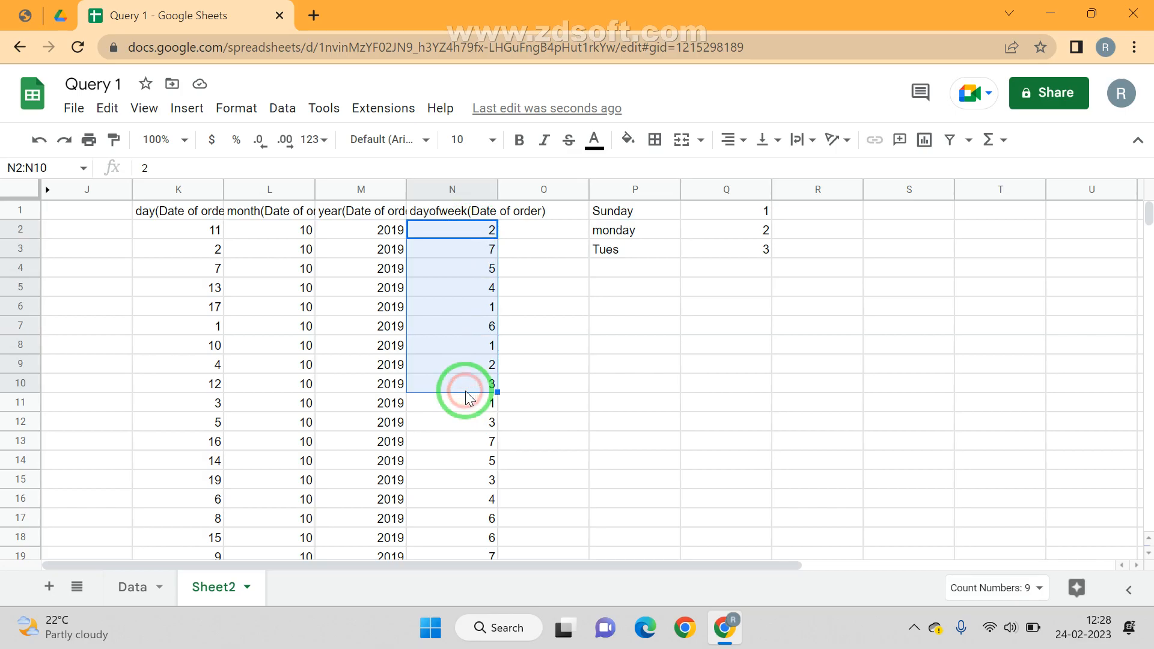
{"action": "left_click", "coordinate": [485, 352]}
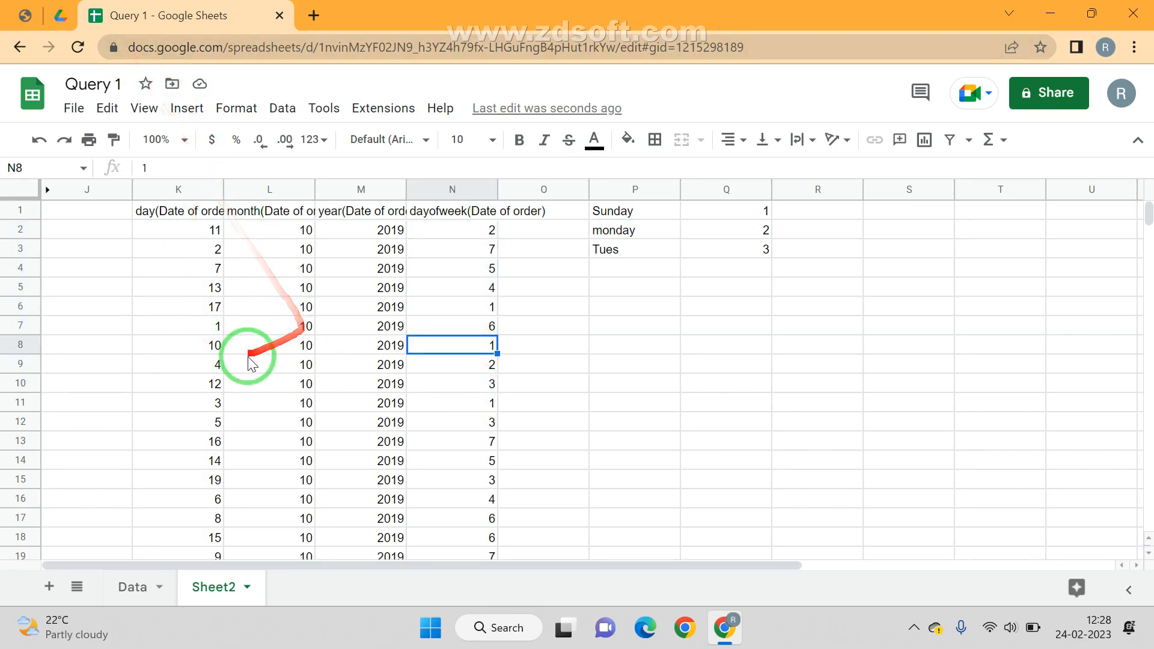
{"action": "left_click", "coordinate": [134, 587]}
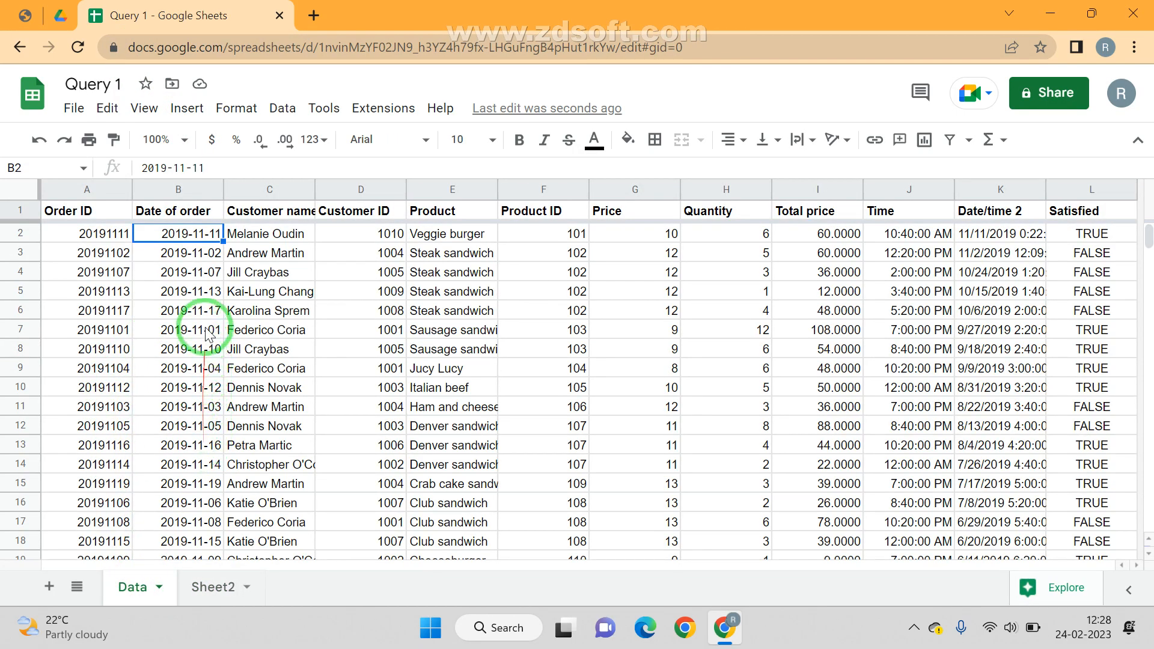
{"action": "left_click", "coordinate": [210, 527]}
{"action": "key", "text": "ctrl+Up"}
{"action": "key", "text": "Down"}
{"action": "key", "text": "Down"}
{"action": "key", "text": "Down"}
{"action": "key", "text": "Down"}
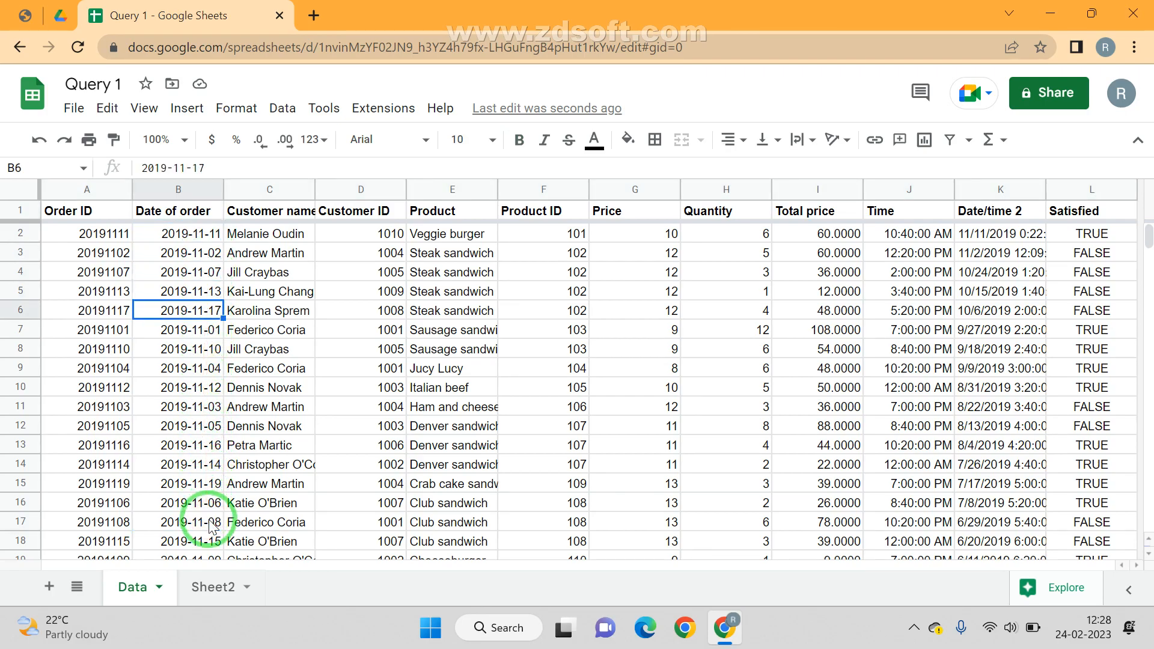
{"action": "key", "text": "Down"}
{"action": "key", "text": "Down"}
{"action": "key", "text": "Down"}
{"action": "key", "text": "Down"}
{"action": "key", "text": "Down"}
{"action": "key", "text": "Down"}
{"action": "key", "text": "Down"}
{"action": "key", "text": "Down"}
{"action": "key", "text": "Down"}
{"action": "key", "text": "Down"}
{"action": "key", "text": "Down"}
{"action": "key", "text": "Down"}
{"action": "key", "text": "Down"}
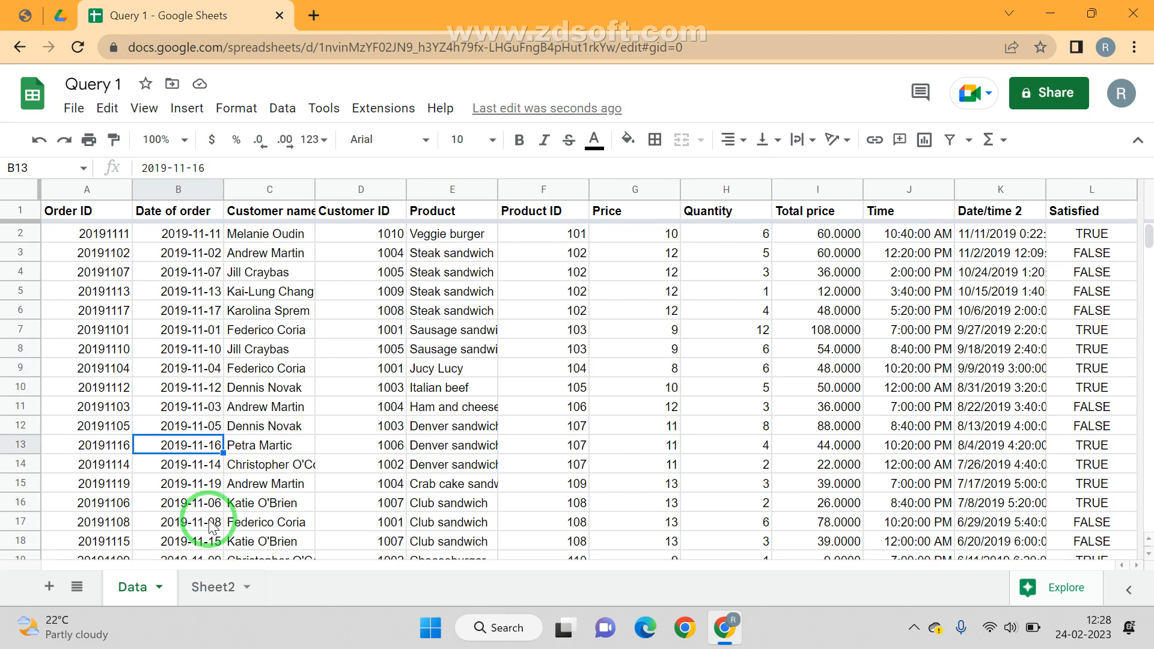
{"action": "key", "text": "Down"}
{"action": "key", "text": "Down"}
{"action": "key", "text": "Down"}
{"action": "key", "text": "Down"}
{"action": "key", "text": "Down"}
{"action": "key", "text": "ctrl+Up"}
{"action": "key", "text": "ctrl+Up"}
{"action": "key", "text": "Down"}
{"action": "key", "text": "Down"}
{"action": "key", "text": "Down"}
{"action": "key", "text": "Down"}
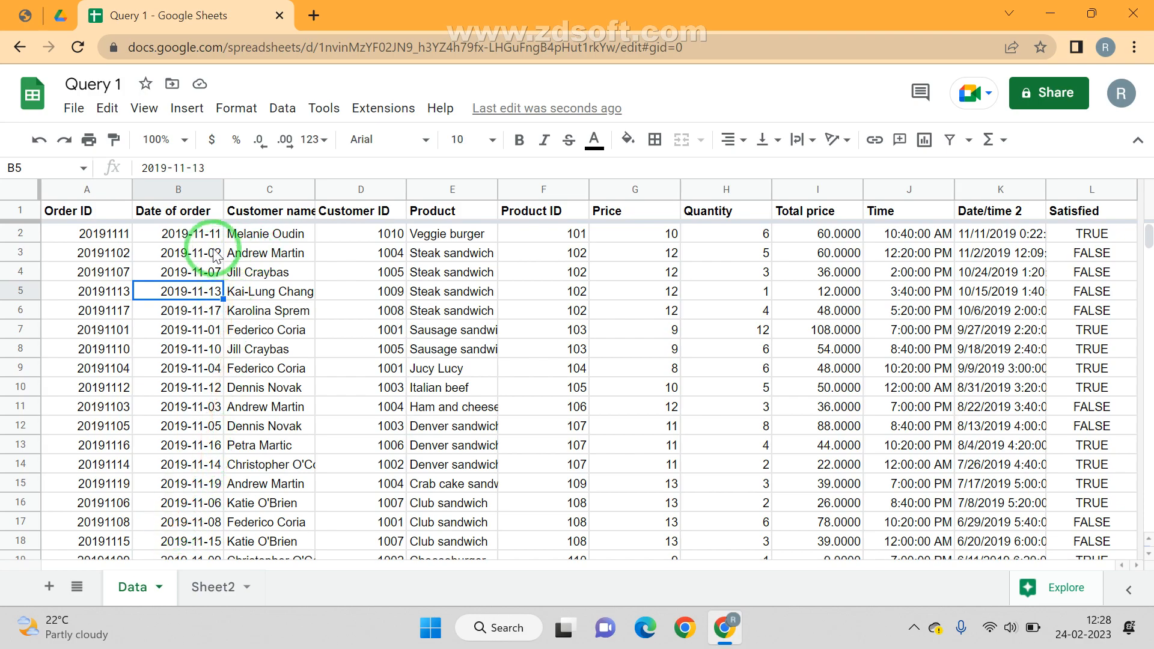
Step: Return to Sheet2 and go down the day results from K2 to K7
{"action": "left_click", "coordinate": [204, 580]}
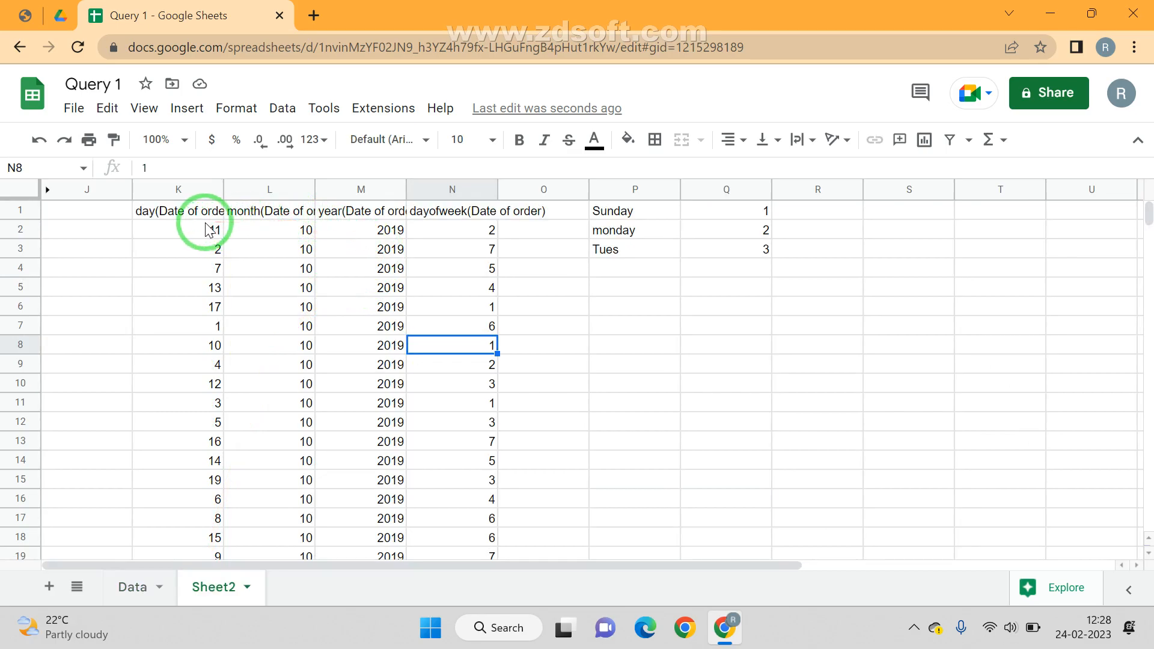
{"action": "left_click", "coordinate": [207, 231]}
{"action": "key", "text": "Down"}
{"action": "key", "text": "Down"}
{"action": "key", "text": "Down"}
{"action": "key", "text": "Down"}
{"action": "key", "text": "Down"}
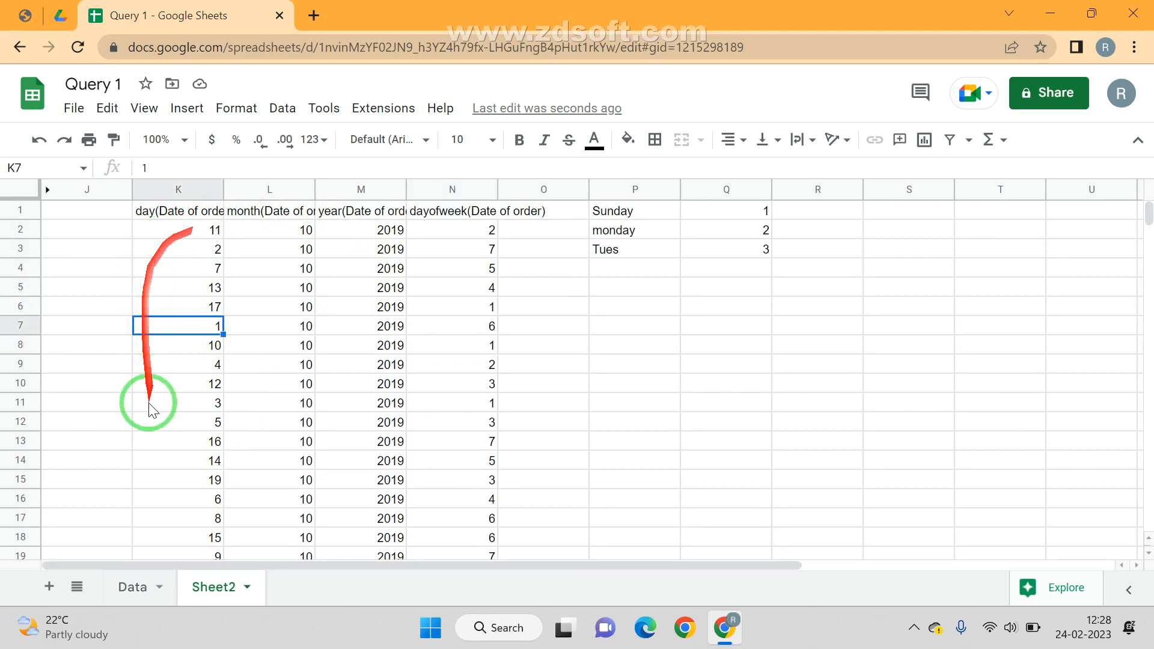
Step: Check the weekday of the order date in B8 of the Data sheet with its calendar, keep 10 November 2019, and return to Sheet2
{"action": "left_click", "coordinate": [127, 588]}
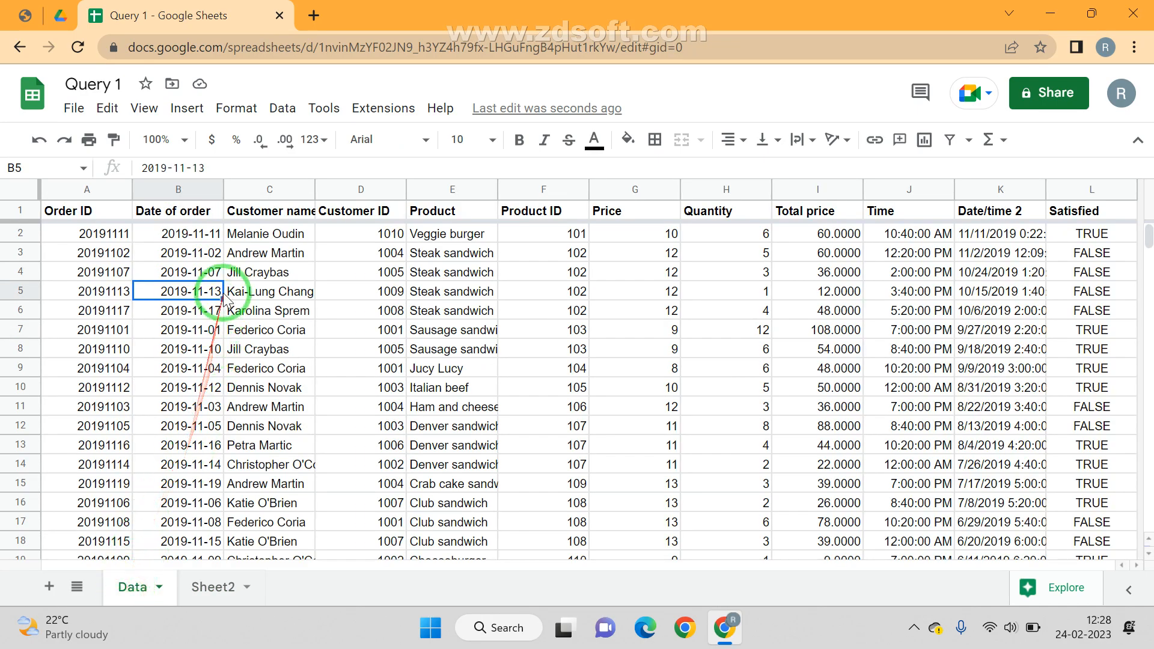
{"action": "left_click", "coordinate": [209, 329]}
{"action": "double_click", "coordinate": [205, 348]}
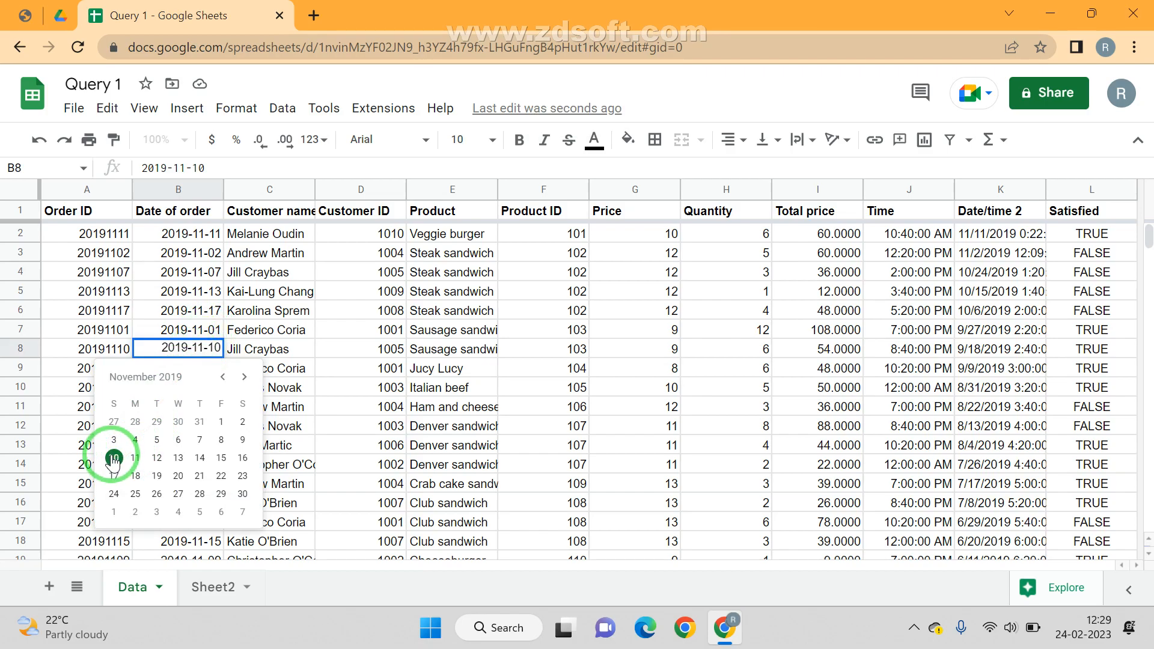
{"action": "left_click", "coordinate": [114, 458]}
{"action": "left_click", "coordinate": [213, 586]}
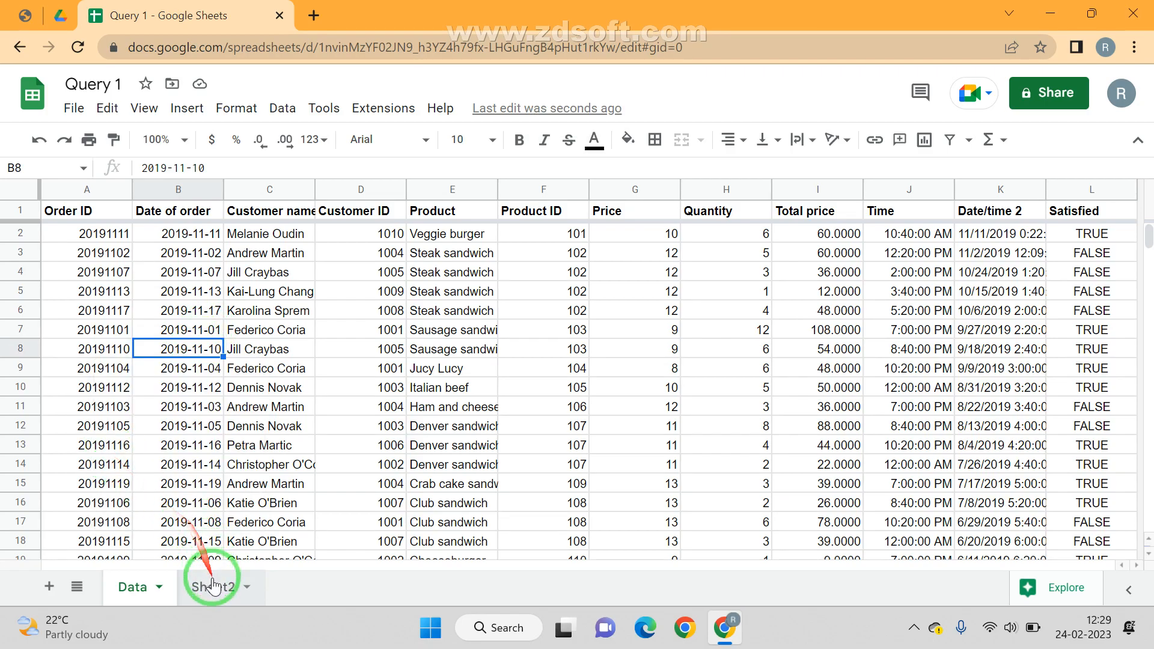
Step: Highlight the date-part results in K7:N7 and K8:N8, and go to the first month result in L2
{"action": "key", "text": "ctrl+shift+Right"}
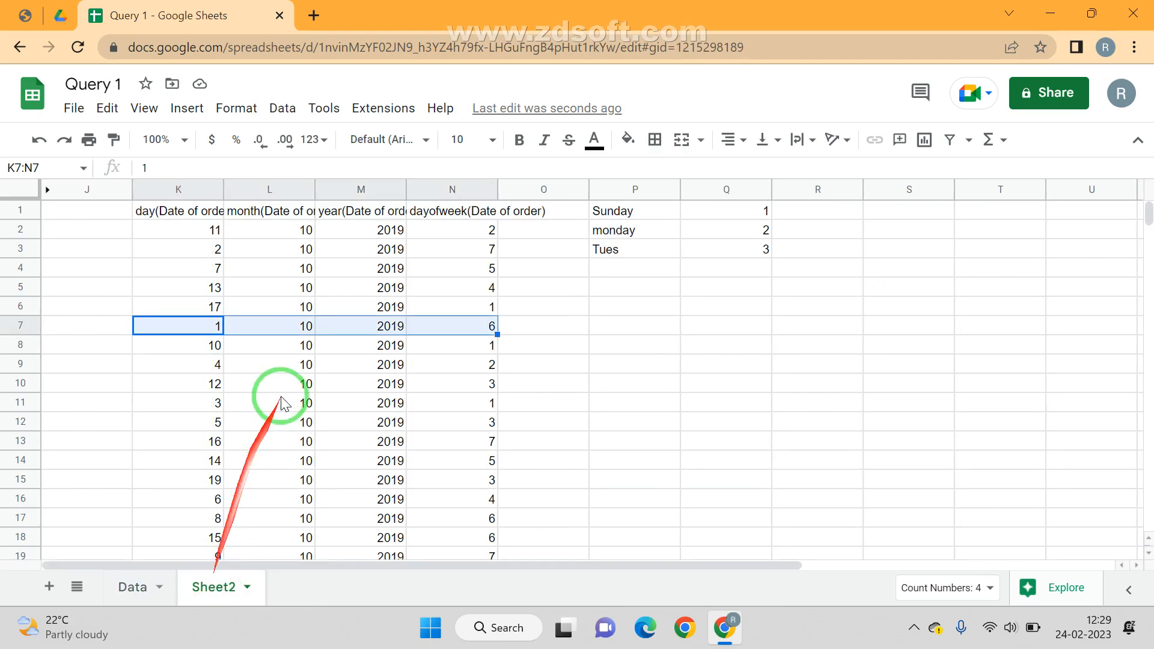
{"action": "left_click", "coordinate": [208, 350]}
{"action": "key", "text": "ctrl+shift+Right"}
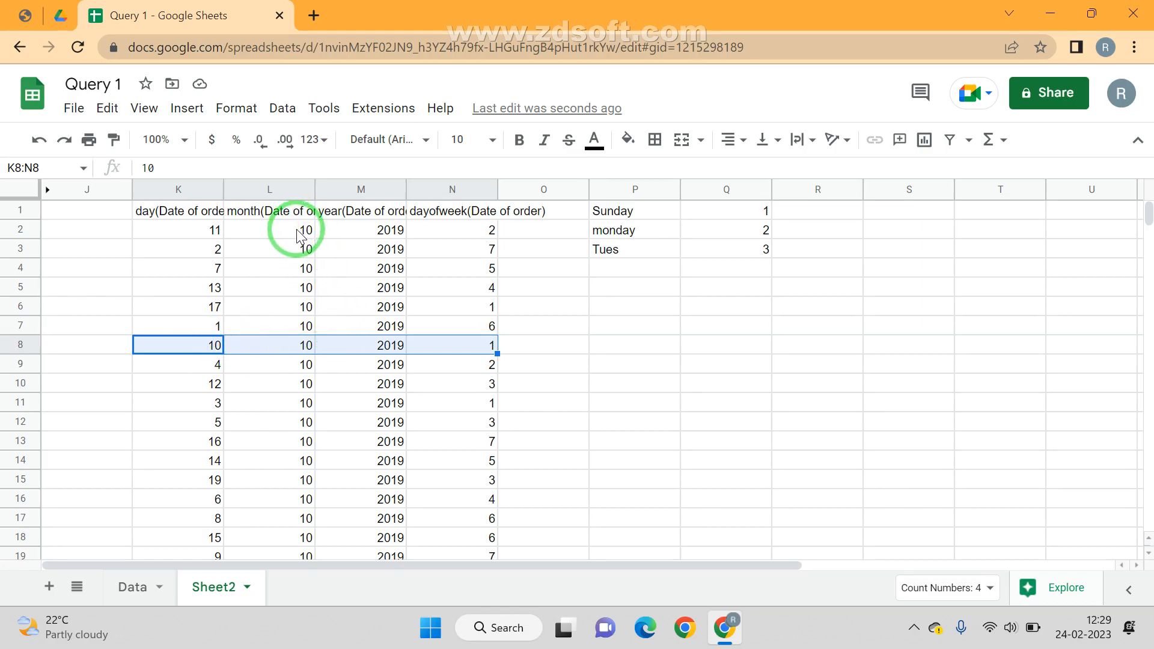
{"action": "key", "text": "Up"}
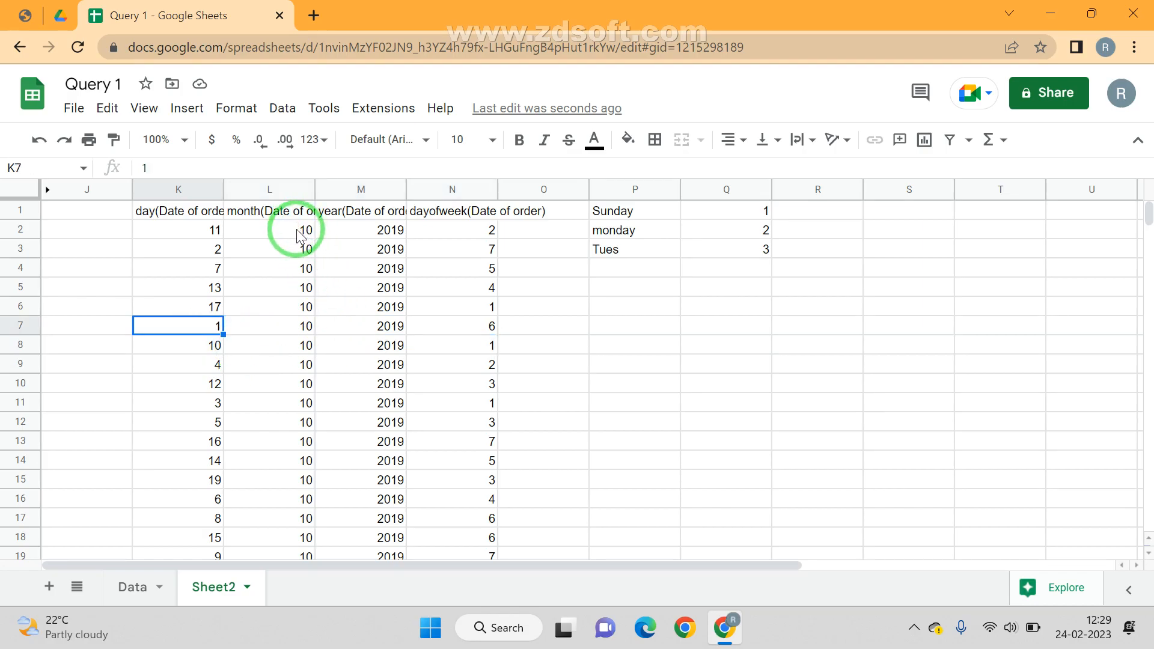
{"action": "key", "text": "ctrl+Up"}
{"action": "key", "text": "Right"}
{"action": "key", "text": "Down"}
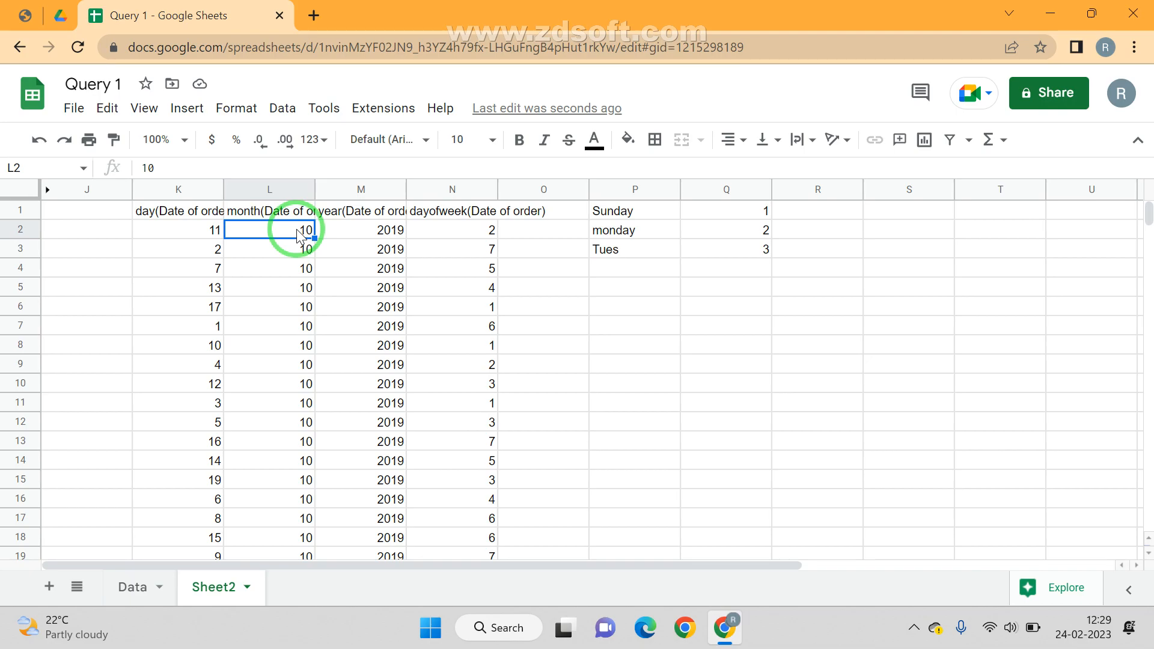
Step: Start a month key below the weekday key, with Jan in P5 and 0 in Q5
{"action": "key", "text": "Right"}
{"action": "key", "text": "Right"}
{"action": "key", "text": "Right"}
{"action": "key", "text": "Right"}
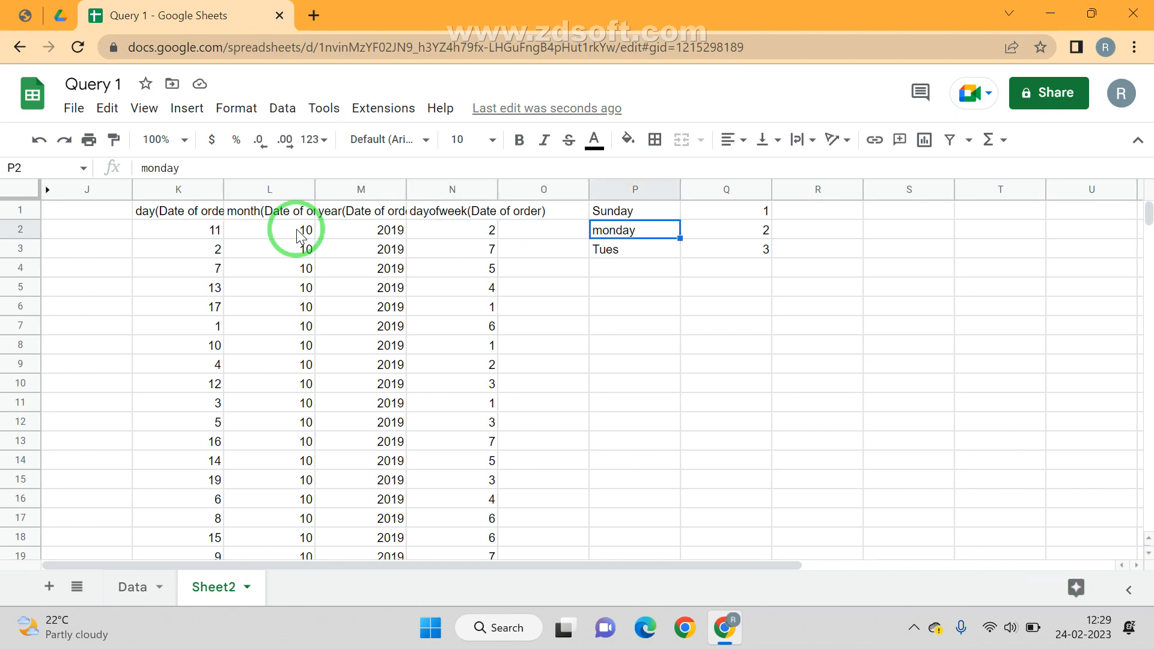
{"action": "key", "text": "Down"}
{"action": "key", "text": "Down"}
{"action": "key", "text": "Down"}
{"action": "type", "text": "Ja"}
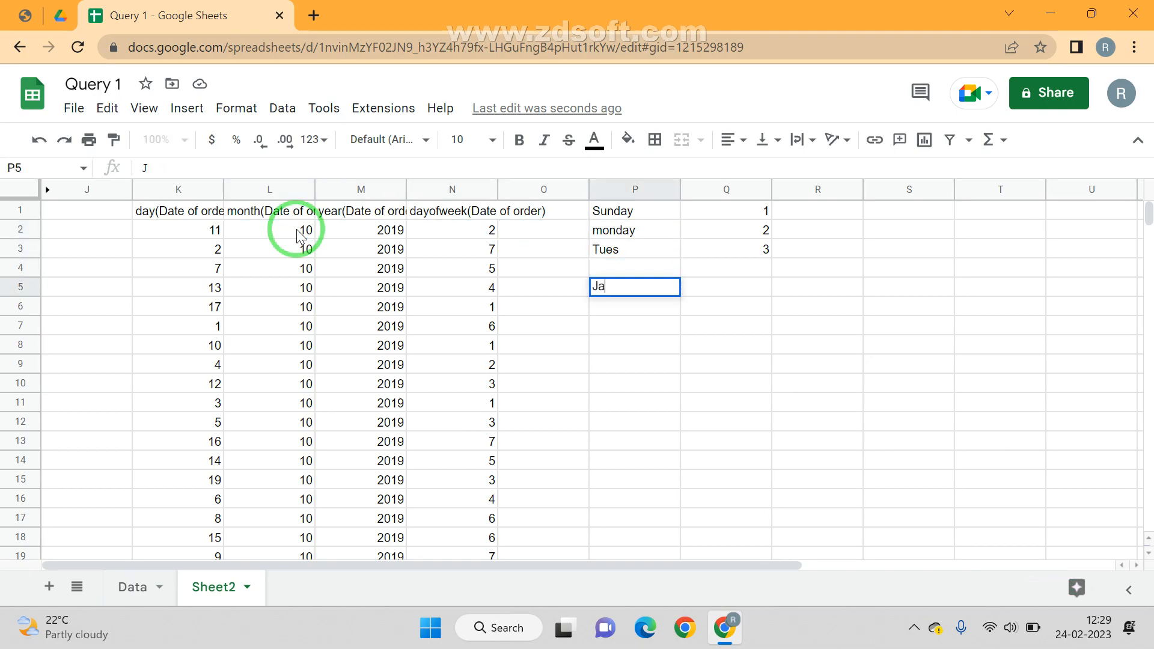
{"action": "key", "text": "Tab"}
{"action": "type", "text": "0"}
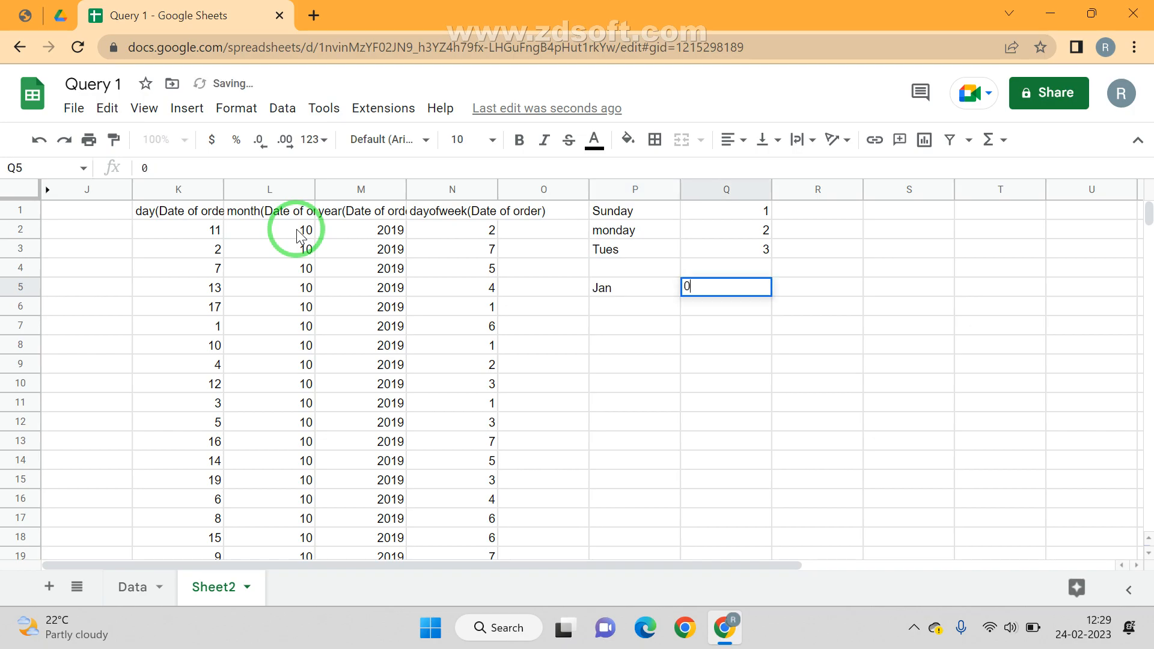
{"action": "key", "text": "Return"}
Step: Add Fe as 1 in row 6 of the month key
{"action": "type", "text": "Fe"}
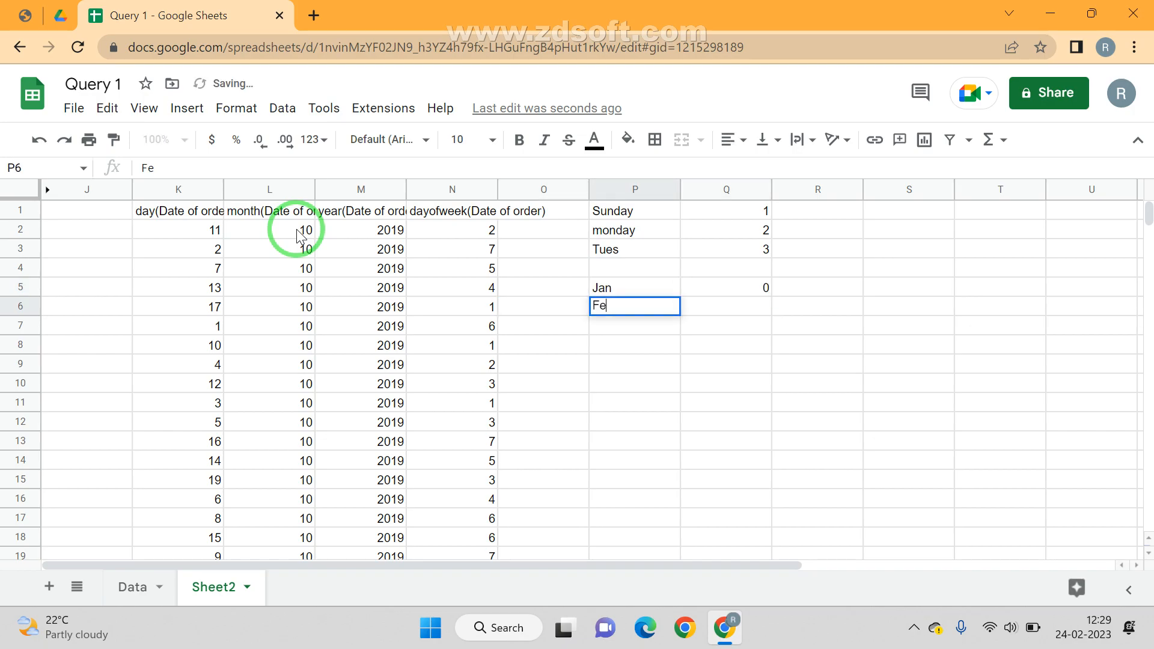
{"action": "key", "text": "Tab"}
{"action": "type", "text": "1"}
{"action": "key", "text": "Return"}
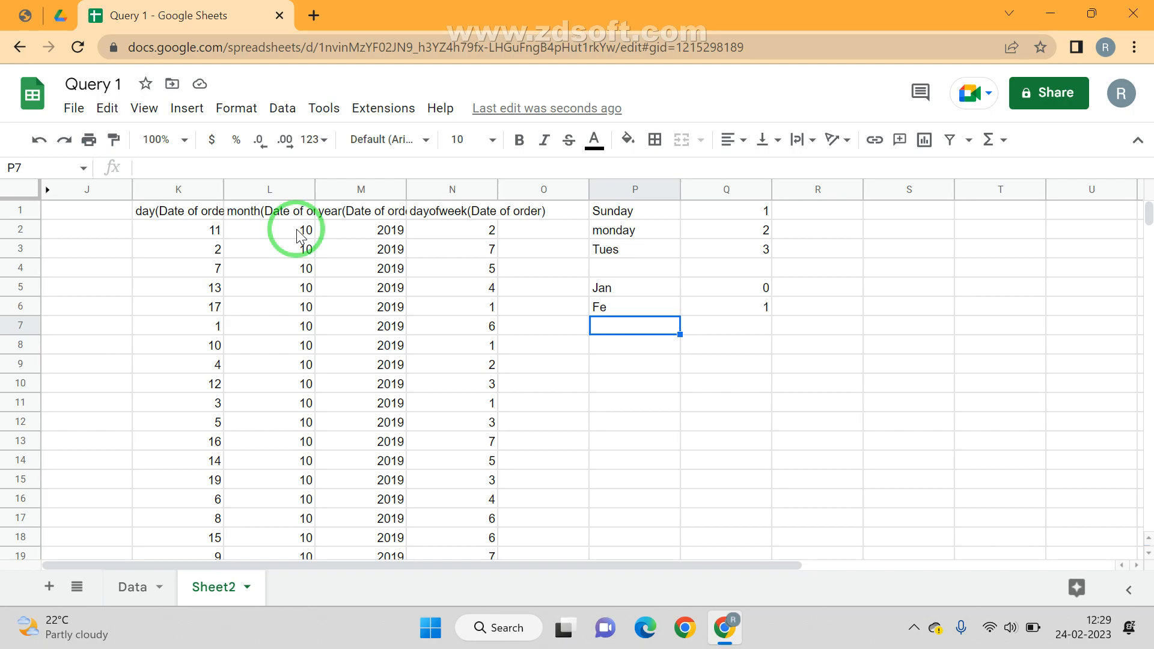
Step: Compare the month result in L2 with the Date of order column on the Data sheet, and return to Sheet2
{"action": "left_click", "coordinate": [299, 235]}
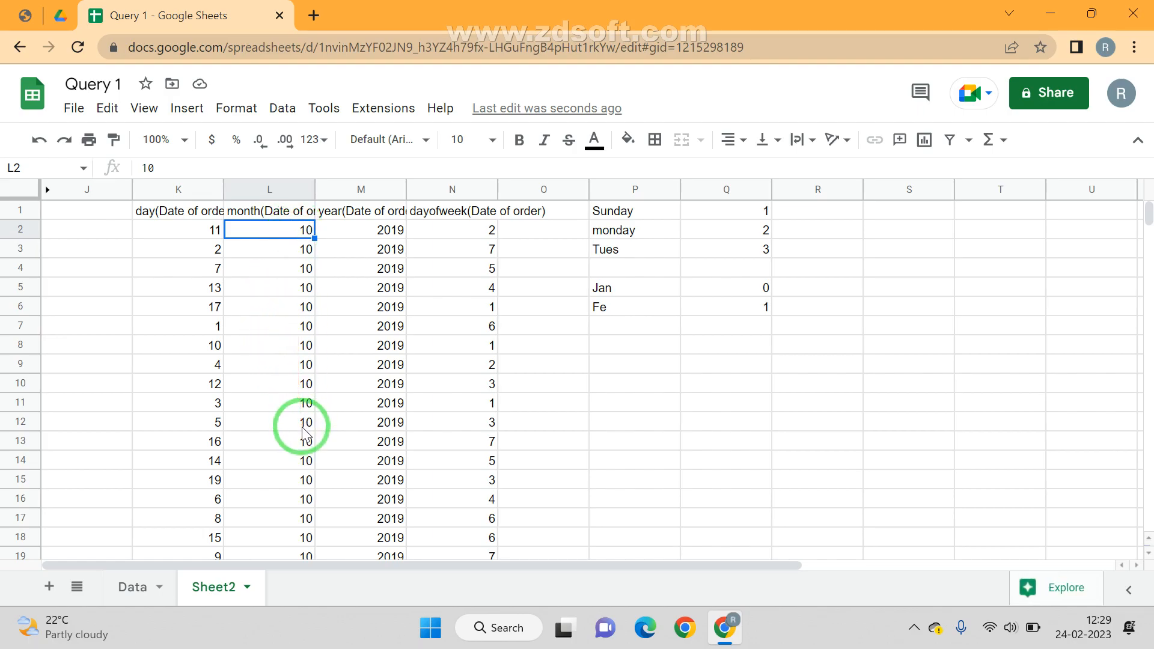
{"action": "left_click", "coordinate": [120, 586]}
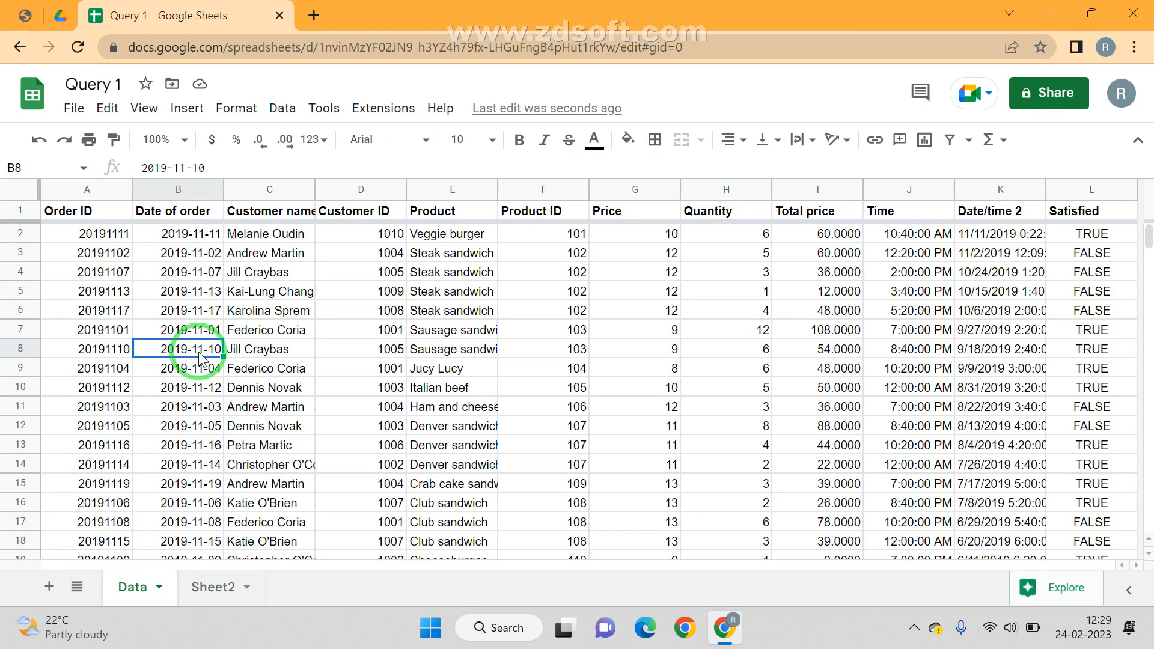
{"action": "left_click", "coordinate": [221, 596]}
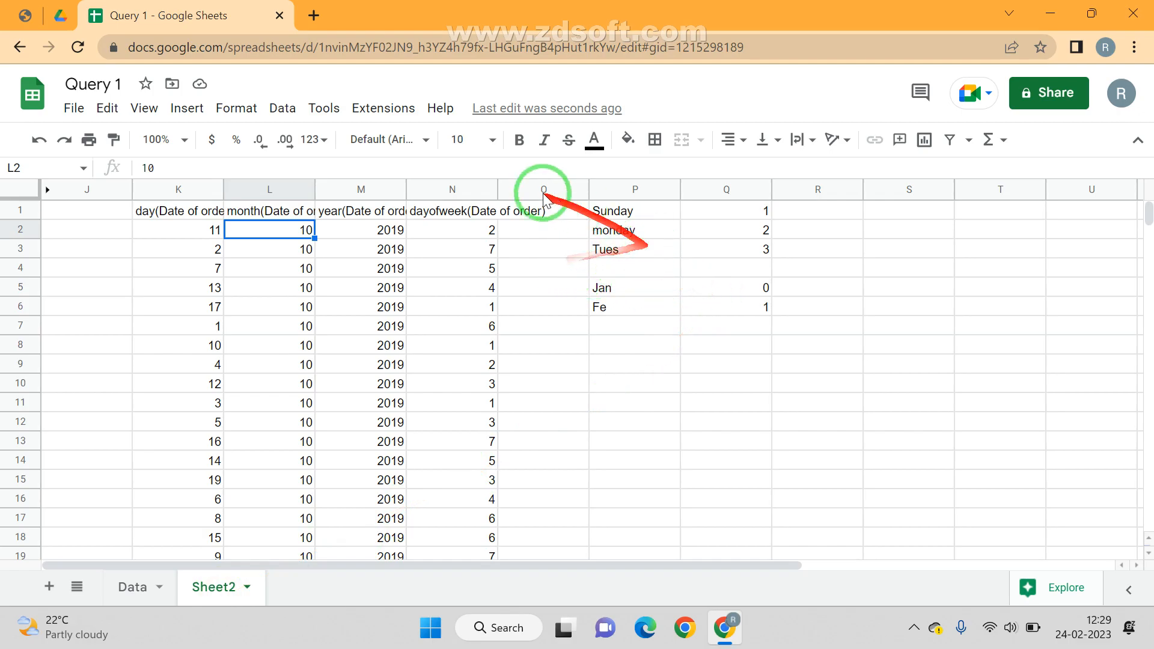
Step: Hide columns J through Q on Sheet2
{"action": "left_click", "coordinate": [743, 191]}
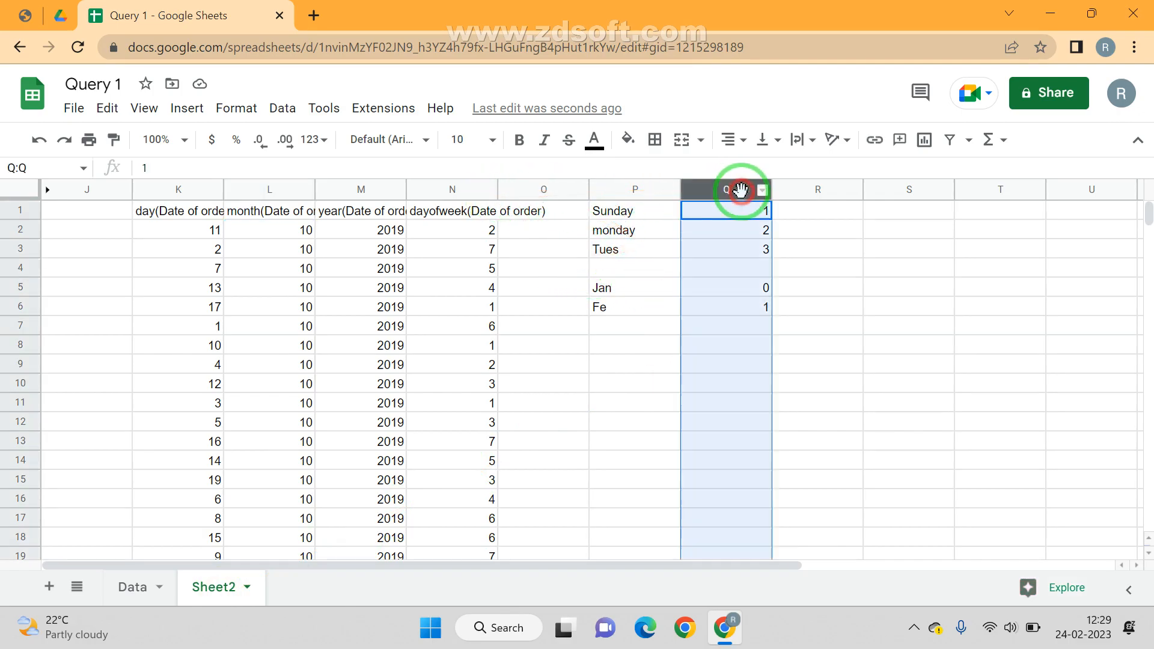
{"action": "key", "text": "shift+Left"}
{"action": "key", "text": "shift+Left"}
{"action": "key", "text": "shift+Left"}
{"action": "key", "text": "shift+Left"}
{"action": "key", "text": "shift+Left"}
{"action": "key", "text": "shift+Left"}
{"action": "key", "text": "shift+Left"}
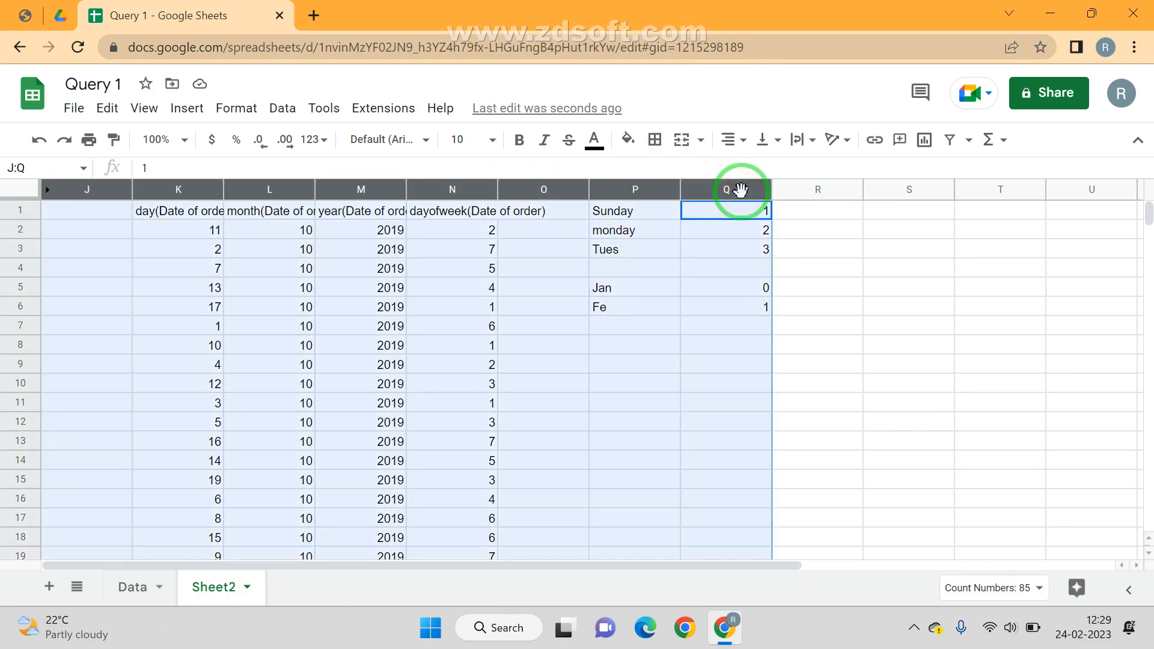
{"action": "key", "text": "ctrl+alt+0"}
{"action": "key", "text": "Right"}
{"action": "key", "text": "Left"}
{"action": "key", "text": "Right"}
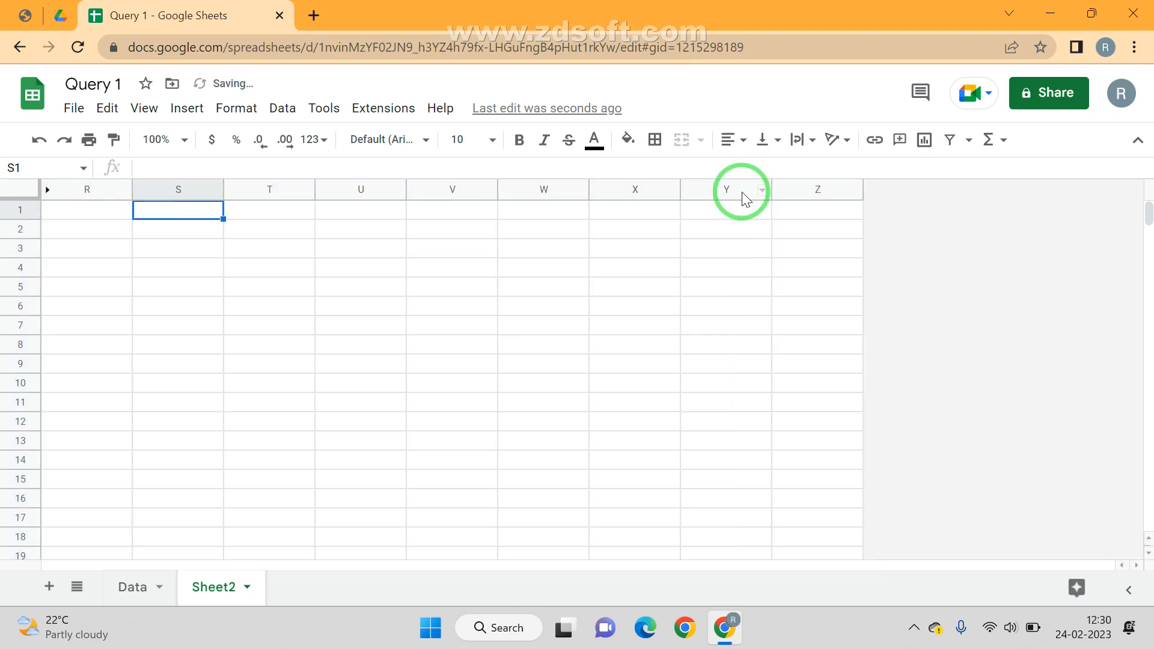
Step: Check the Query Stages PDF for the next SELECT function, and return to cell R1 of Sheet2
{"action": "left_click", "coordinate": [5, 10]}
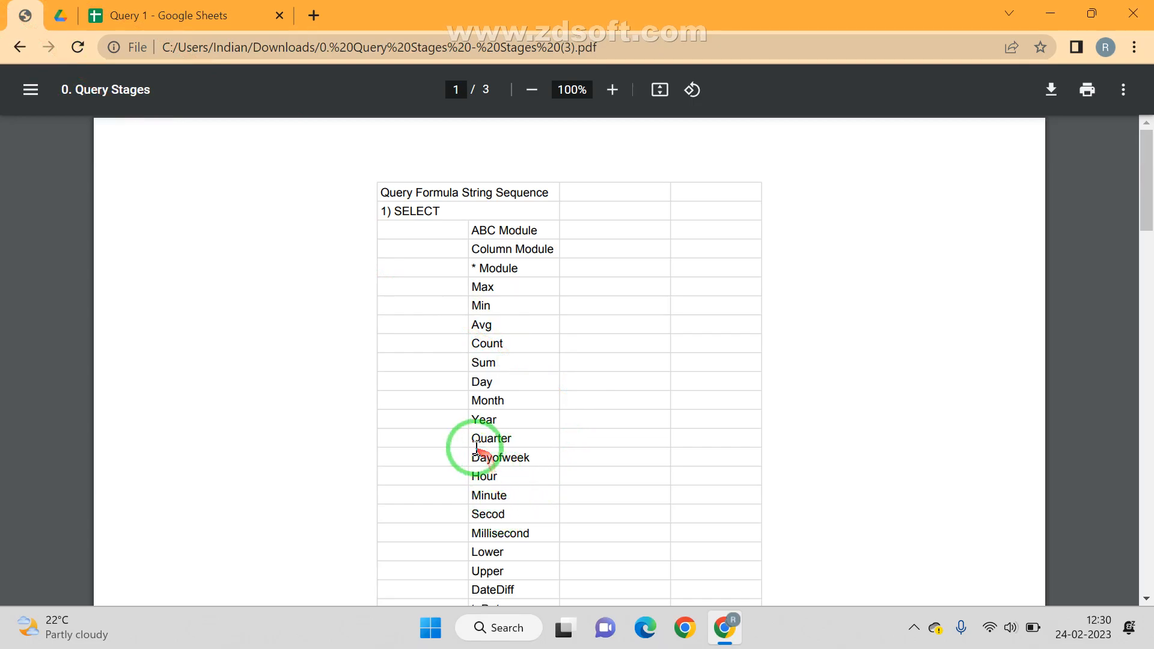
{"action": "left_click", "coordinate": [137, 8]}
{"action": "key", "text": "Left"}
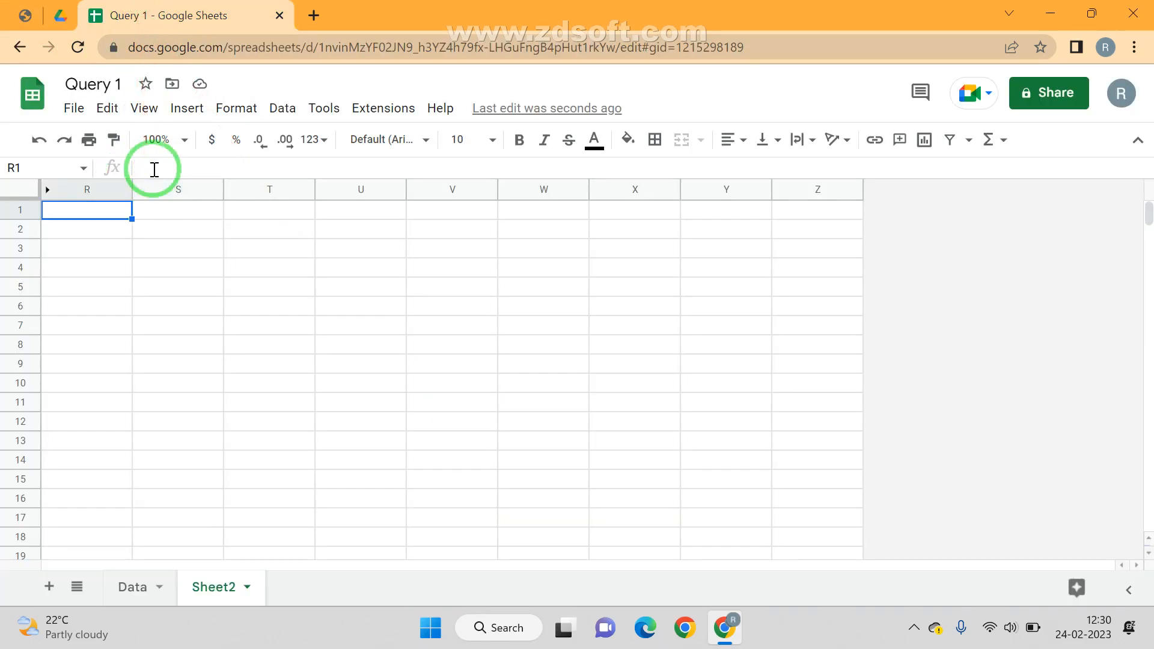
Step: Enter =QUERY(Data!B:B,"Select Quater(B)") in R1 of Sheet2
{"action": "type", "text": "=qu"}
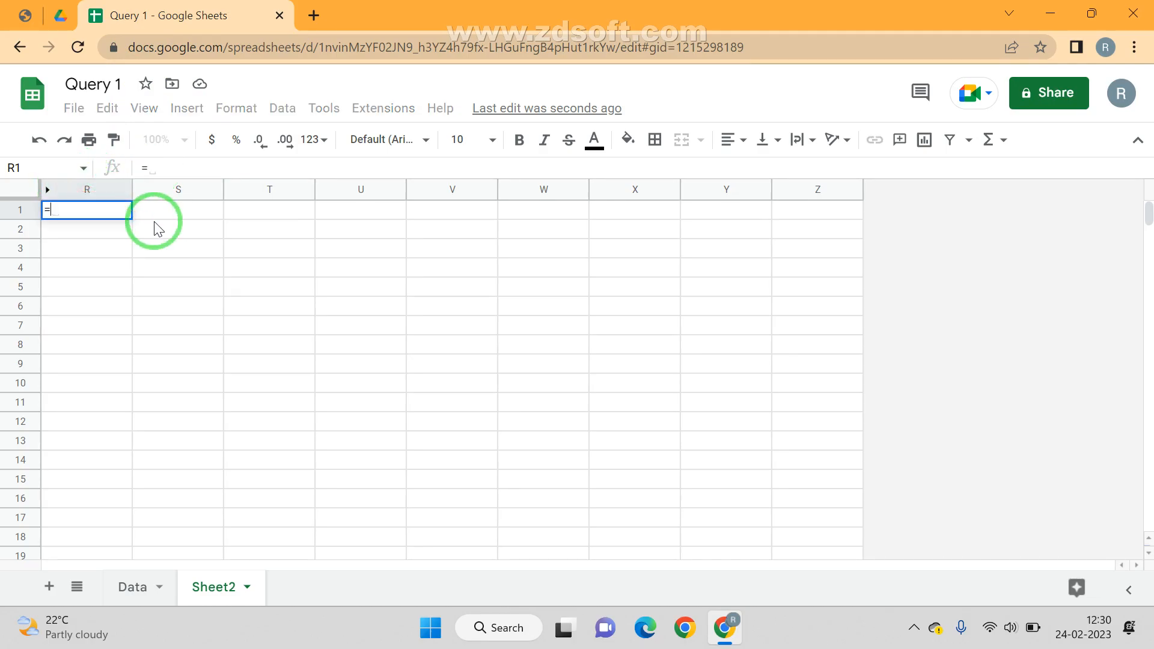
{"action": "key", "text": "Tab"}
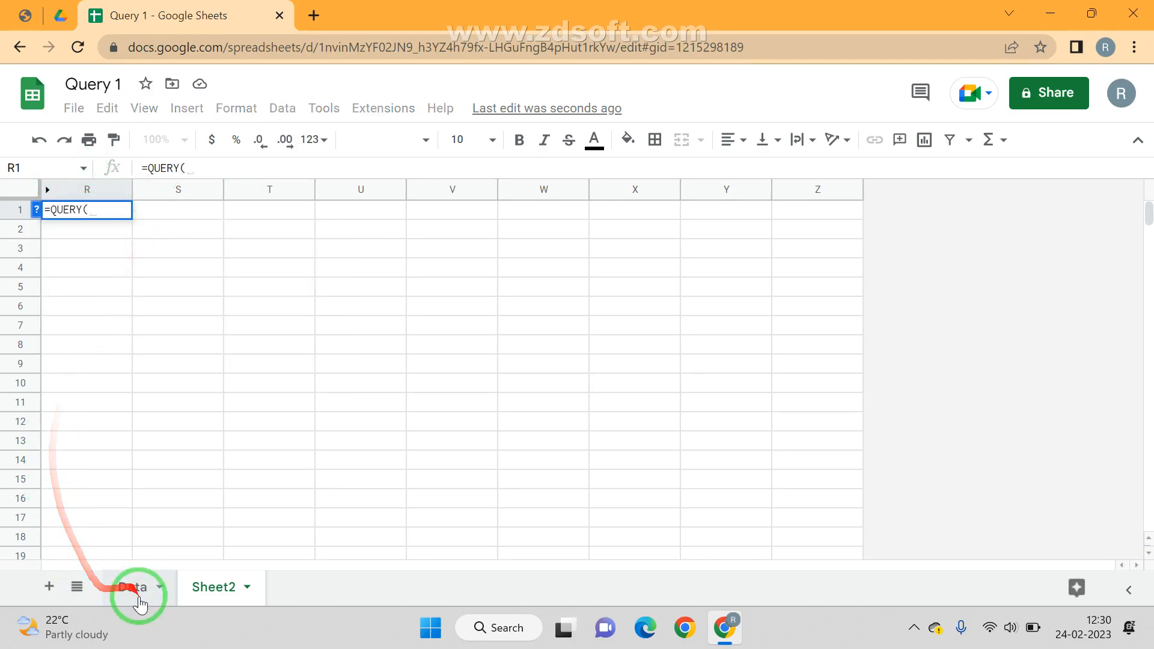
{"action": "left_click", "coordinate": [134, 587]}
{"action": "left_click", "coordinate": [178, 190]}
{"action": "type", "text": ",\""}
{"action": "type", "text": "Select "}
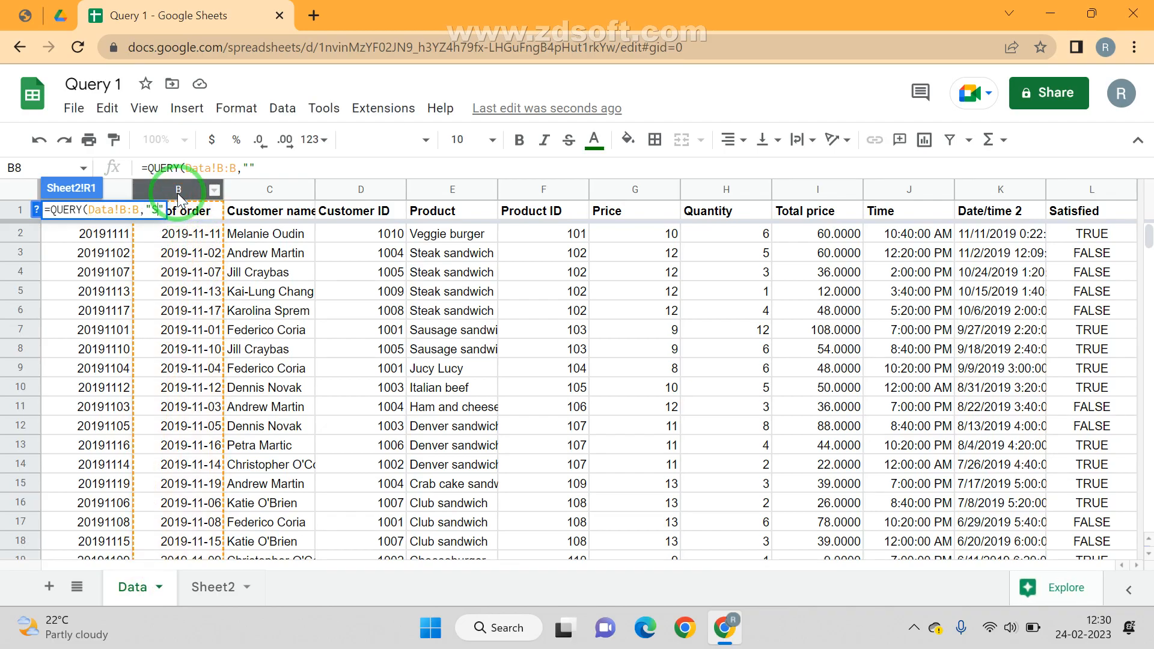
{"action": "type", "text": "Qu"}
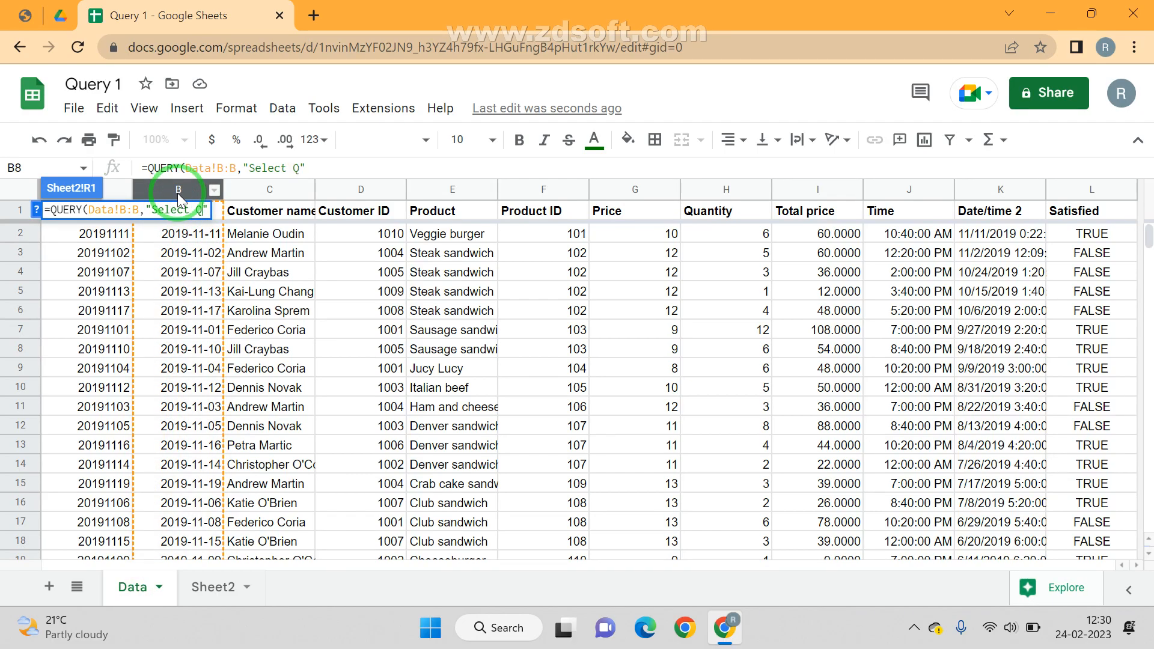
{"action": "type", "text": "ater"}
{"action": "type", "text": "(B)"}
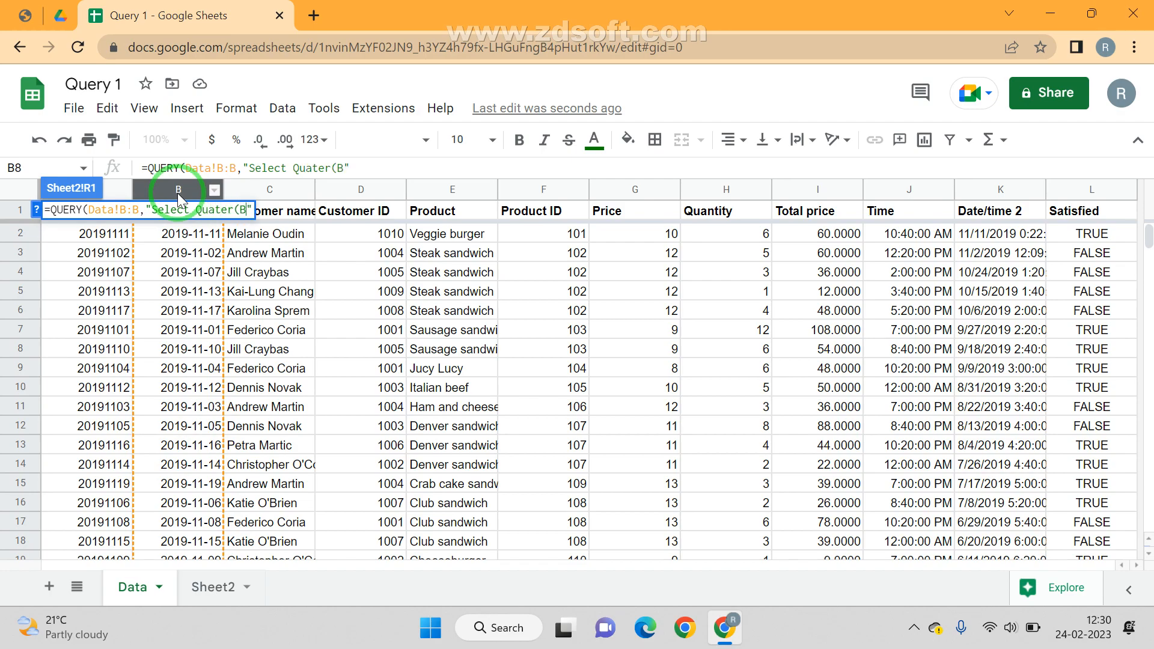
{"action": "key", "text": "Return"}
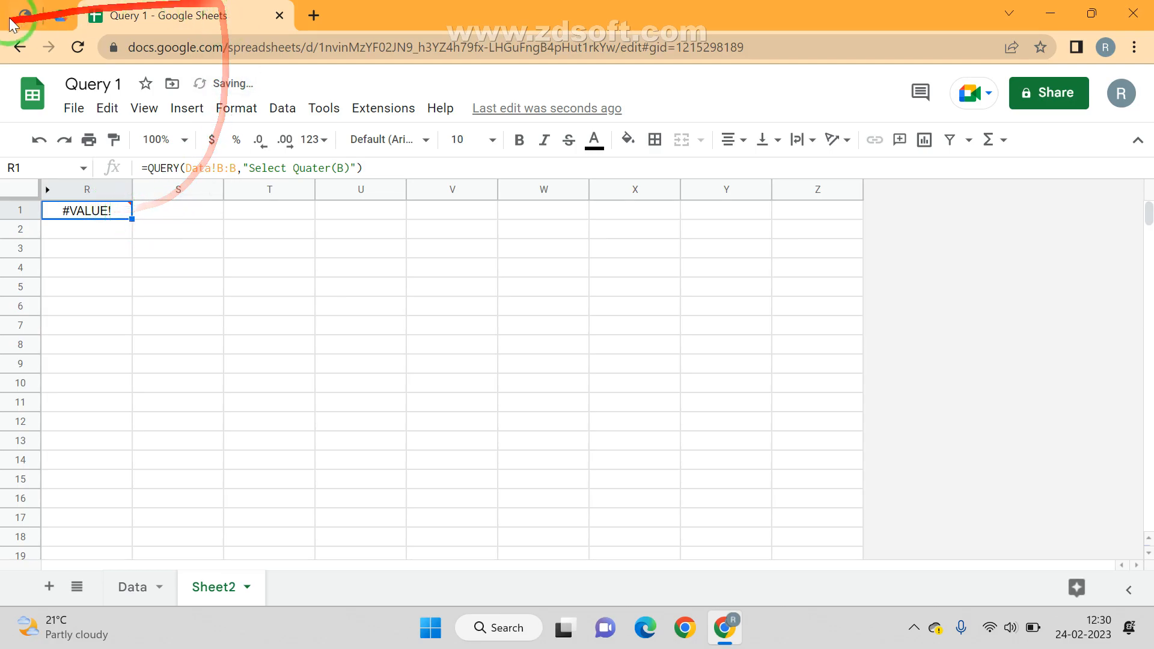
Step: Check the spelling of Quarter in the Query Stages PDF, and correct the R1 formula to "Select Quarter(B)"
{"action": "left_click", "coordinate": [25, 16]}
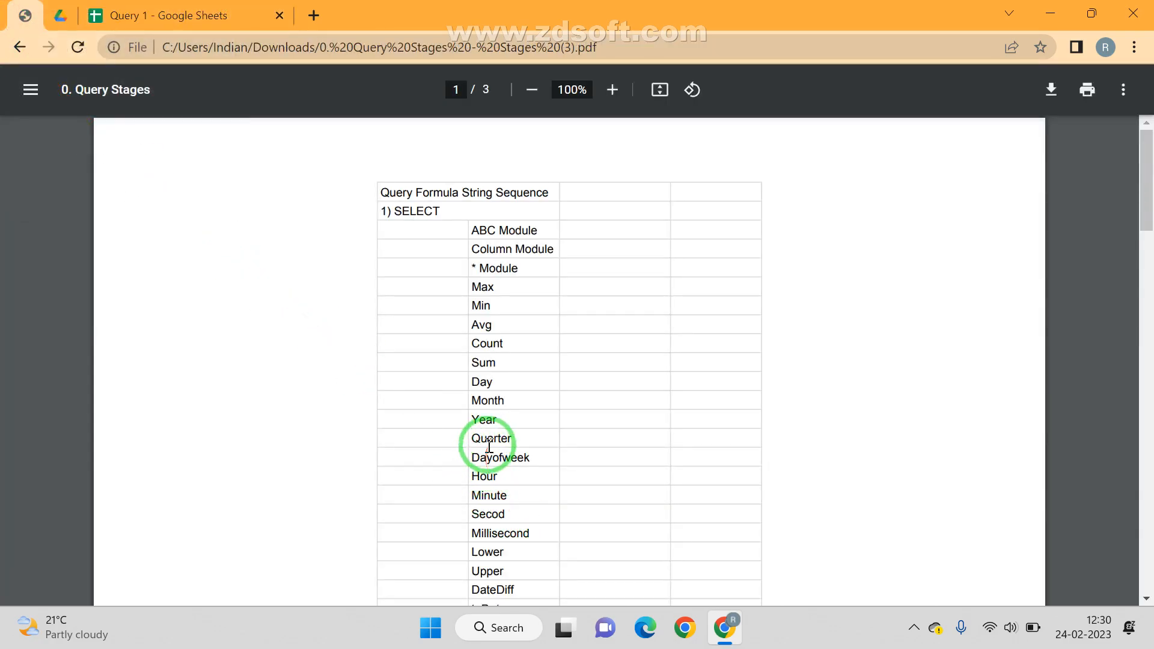
{"action": "left_click", "coordinate": [138, 16]}
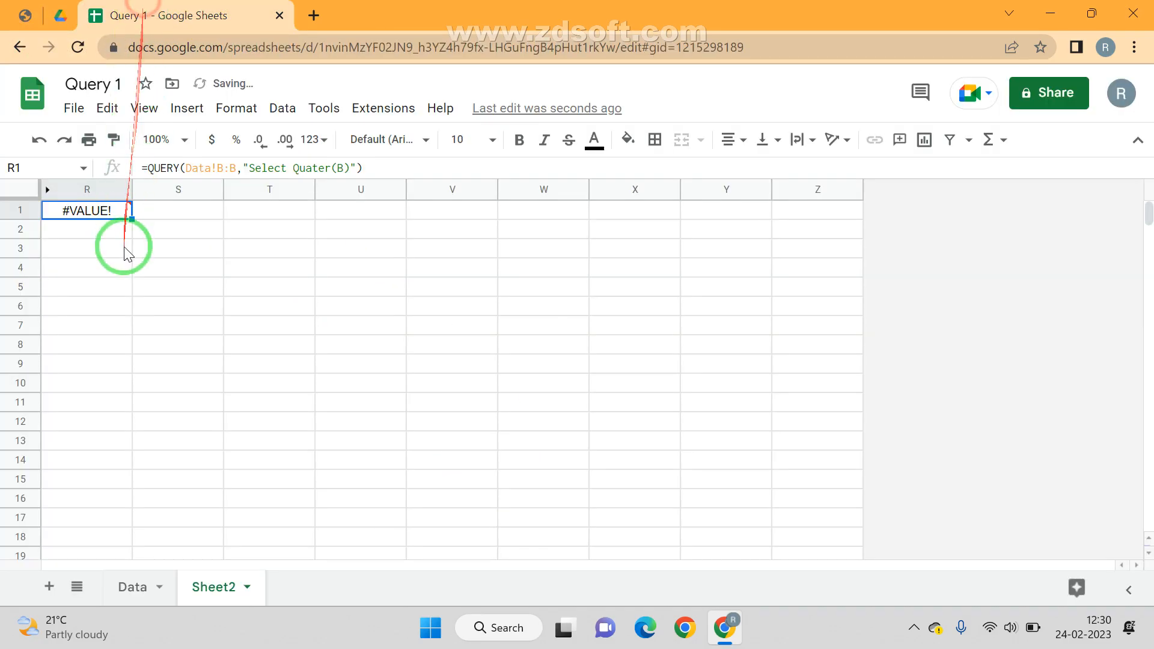
{"action": "key", "text": "F2"}
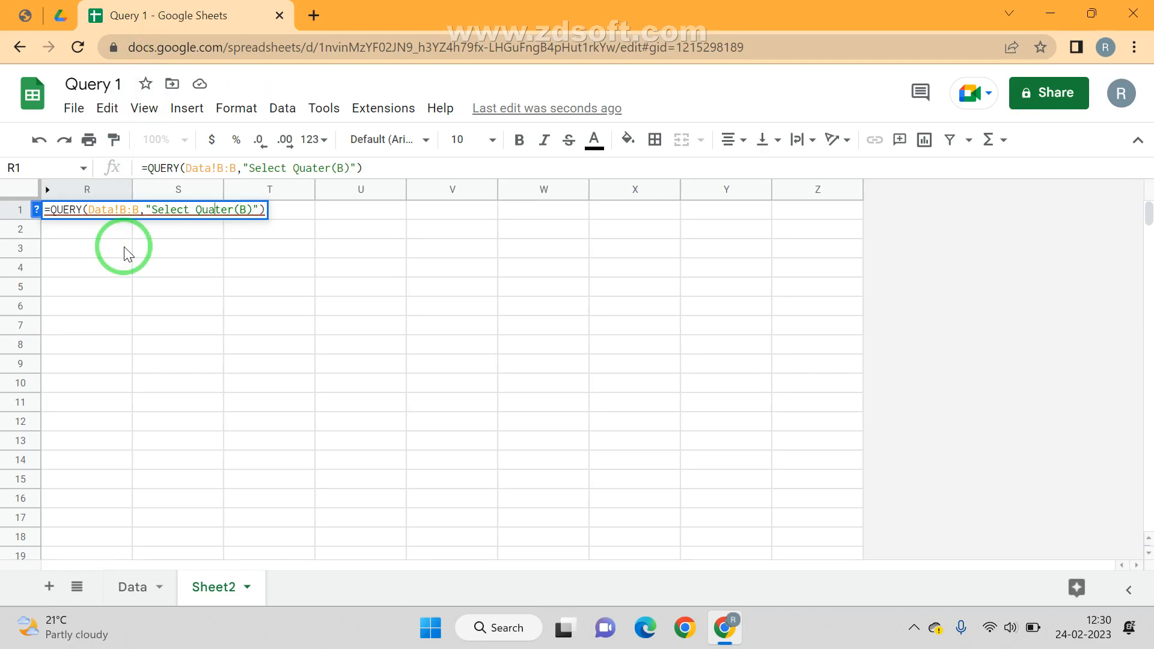
{"action": "type", "text": "r"}
{"action": "key", "text": "Return"}
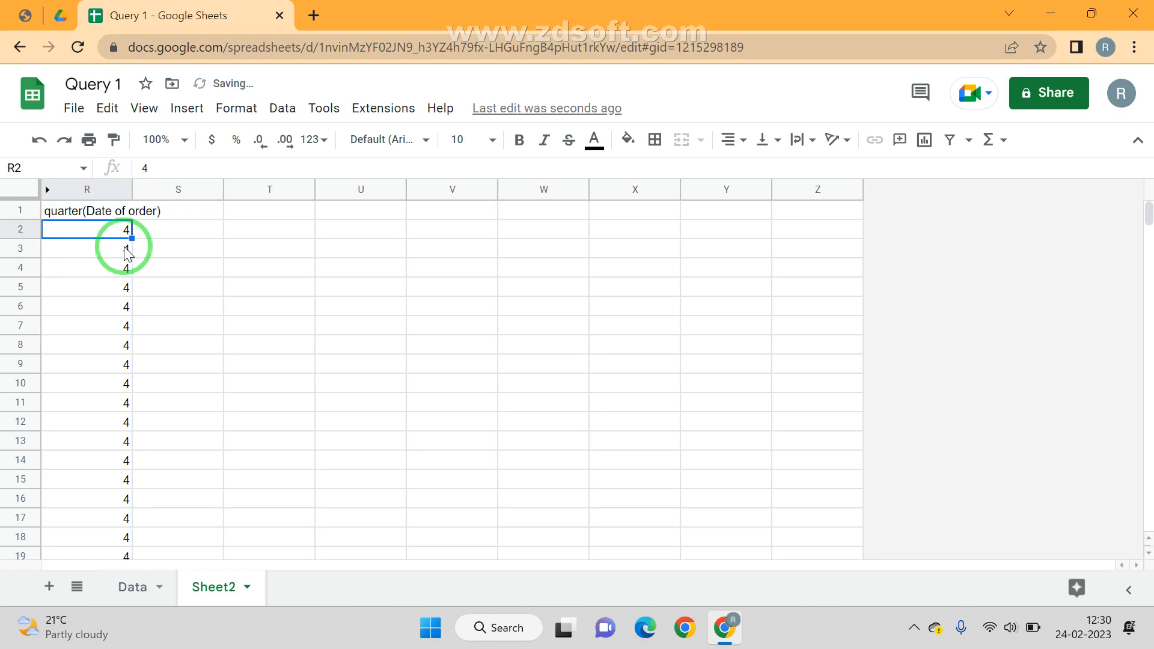
Step: Go through the quarter results in column R down to the last row, and return to R1
{"action": "key", "text": "ctrl+Down"}
{"action": "key", "text": "ctrl+Up"}
{"action": "key", "text": "Down"}
{"action": "key", "text": "Up"}
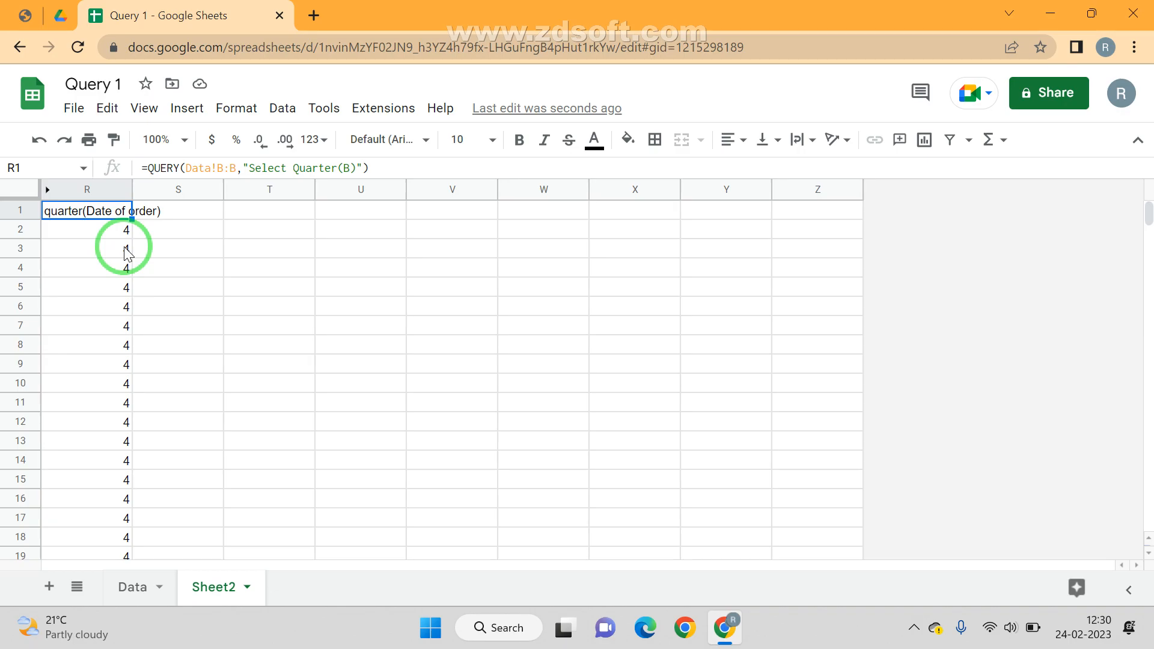
{"action": "left_click", "coordinate": [128, 252]}
{"action": "key", "text": "Up"}
{"action": "key", "text": "Up"}
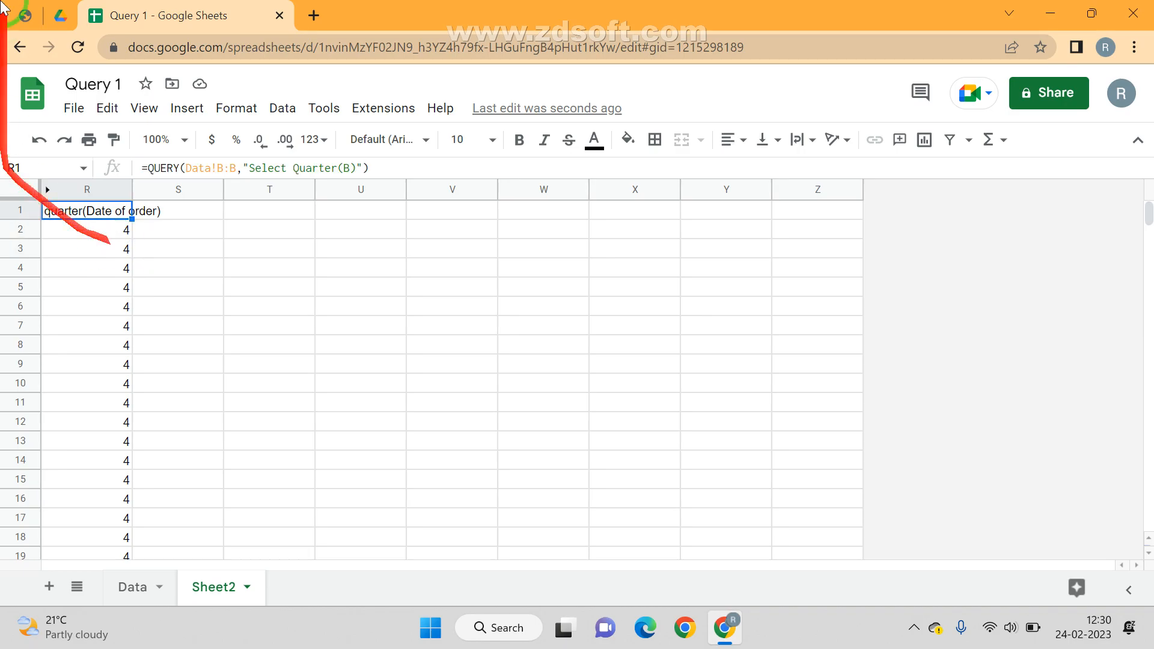
Step: Look up the Lower function in the SELECT list of the Query Stages PDF, and return to the spreadsheet
{"action": "left_click", "coordinate": [25, 15]}
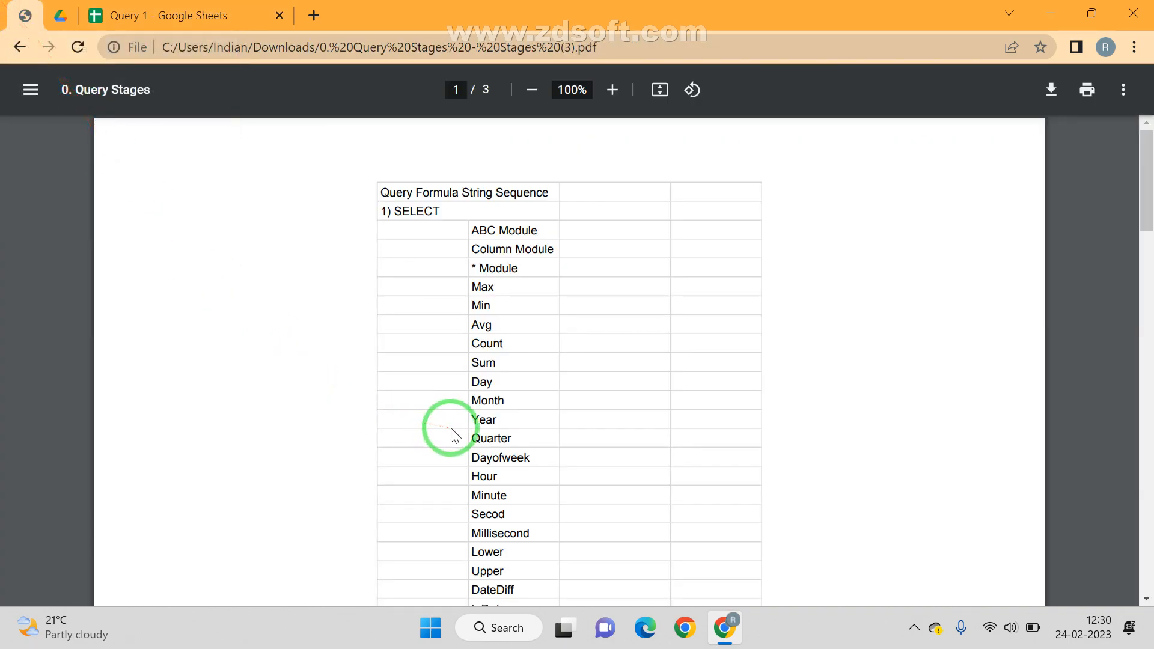
{"action": "scroll", "coordinate": [449, 430], "scroll_direction": "down", "scroll_amount": 3}
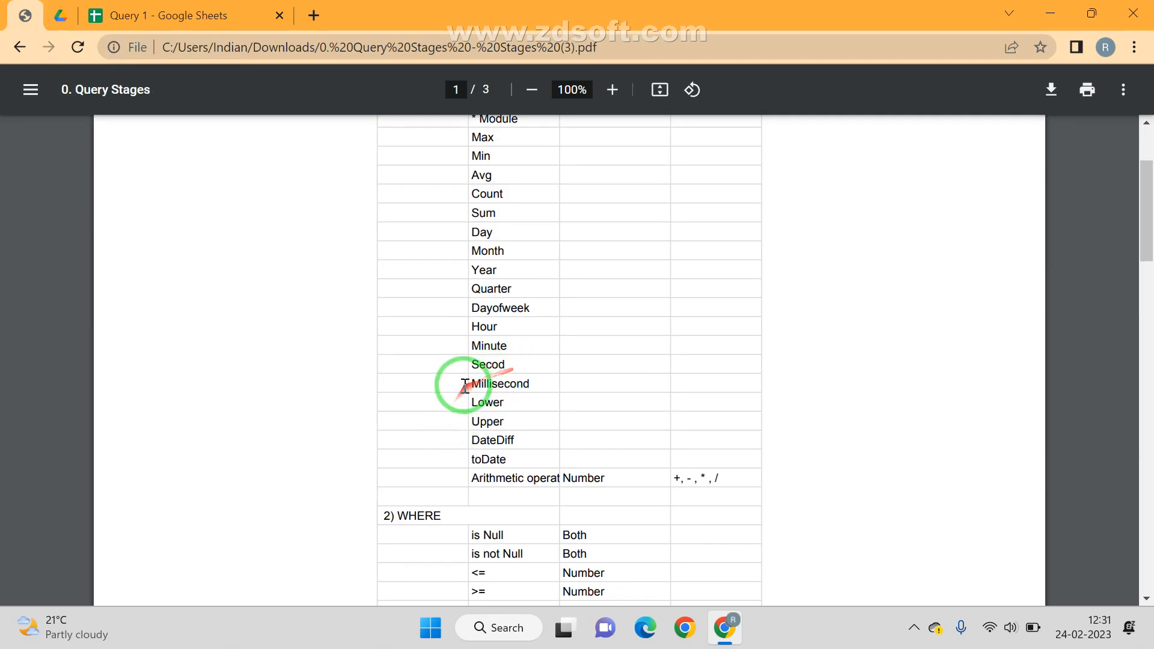
{"action": "left_click_drag", "start_coordinate": [472, 402], "coordinate": [548, 408]}
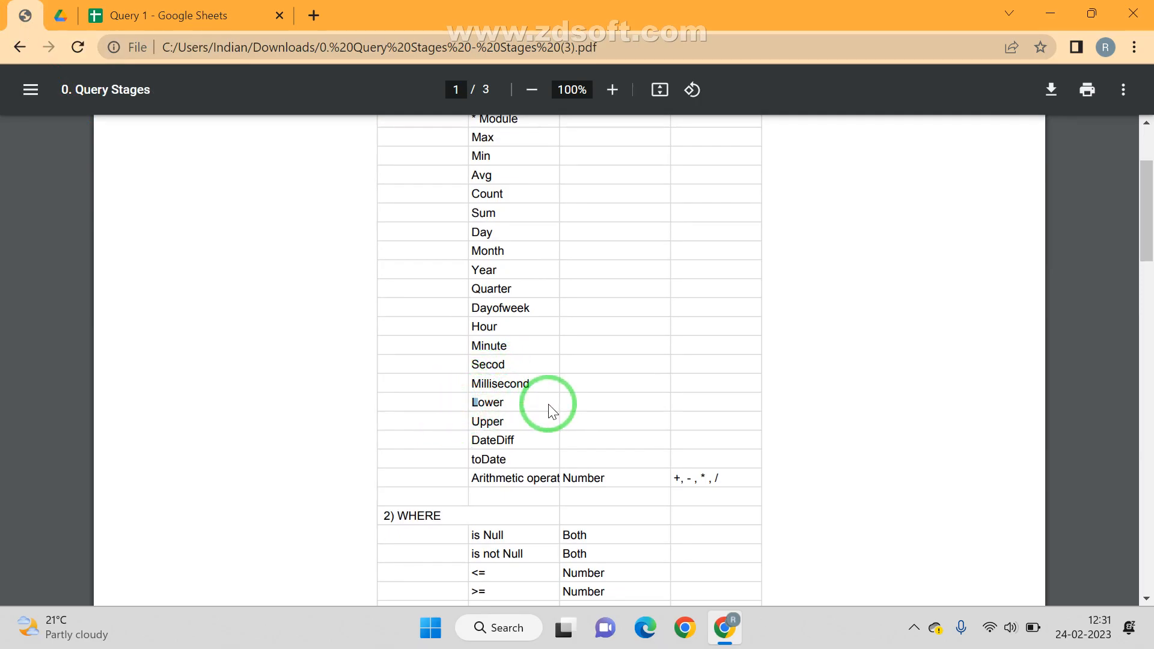
{"action": "left_click", "coordinate": [216, 15]}
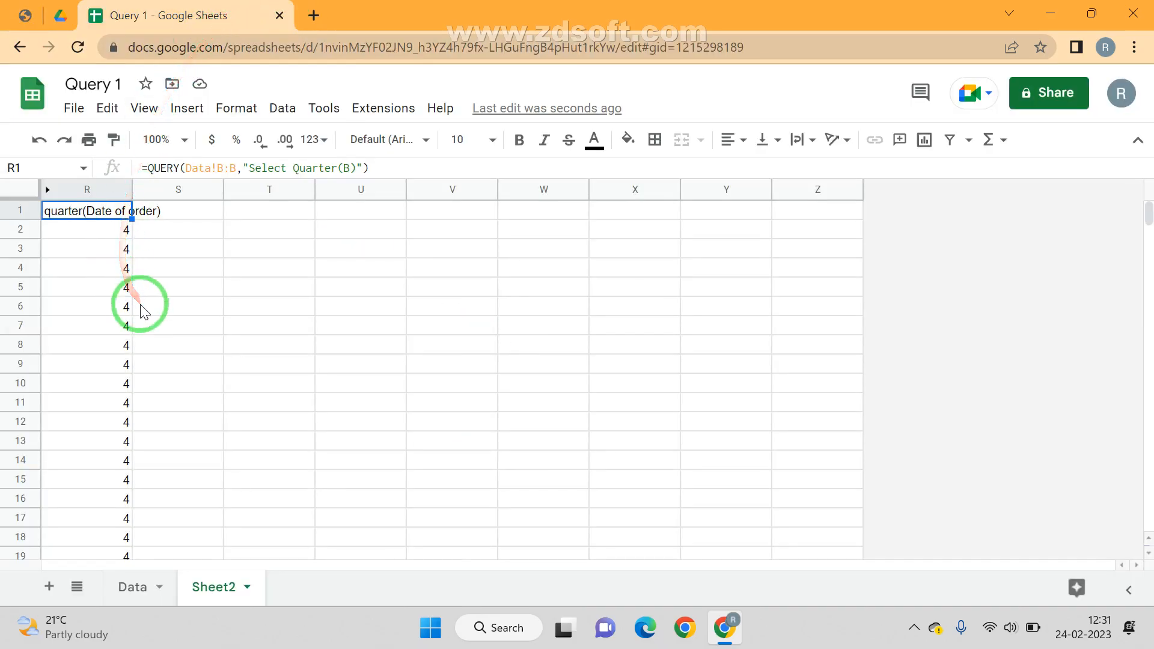
Step: Hide column R of Sheet2 and start a QUERY formula in T1
{"action": "key", "text": "ctrl+space"}
{"action": "key", "text": "ctrl+alt+0"}
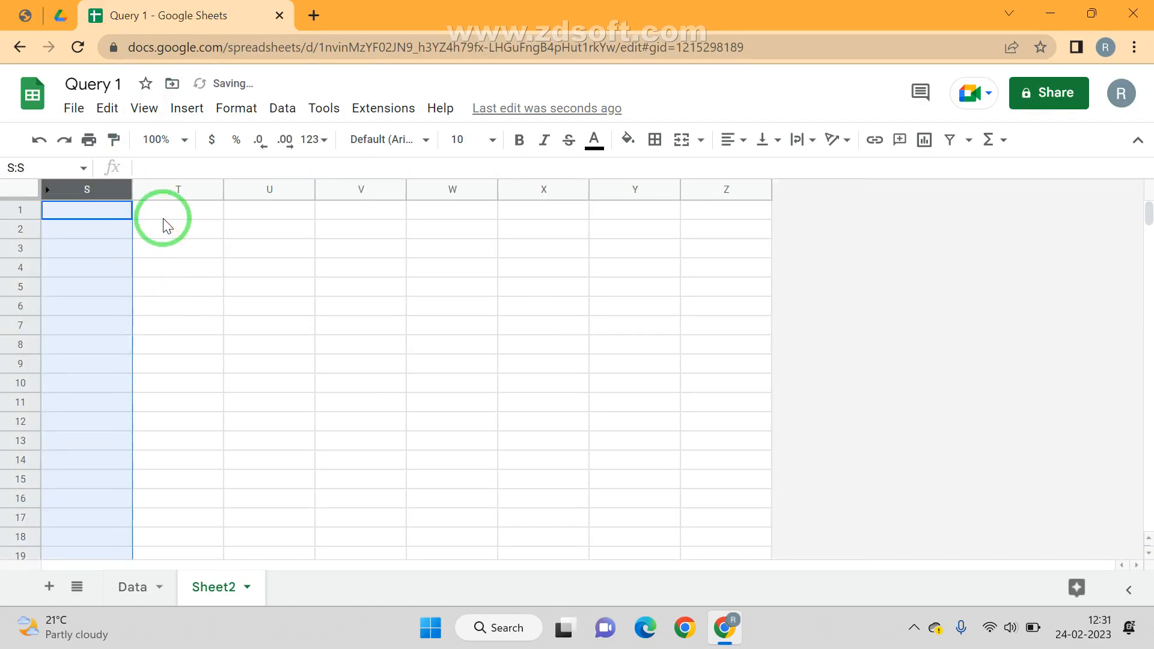
{"action": "left_click", "coordinate": [164, 219]}
{"action": "type", "text": "="}
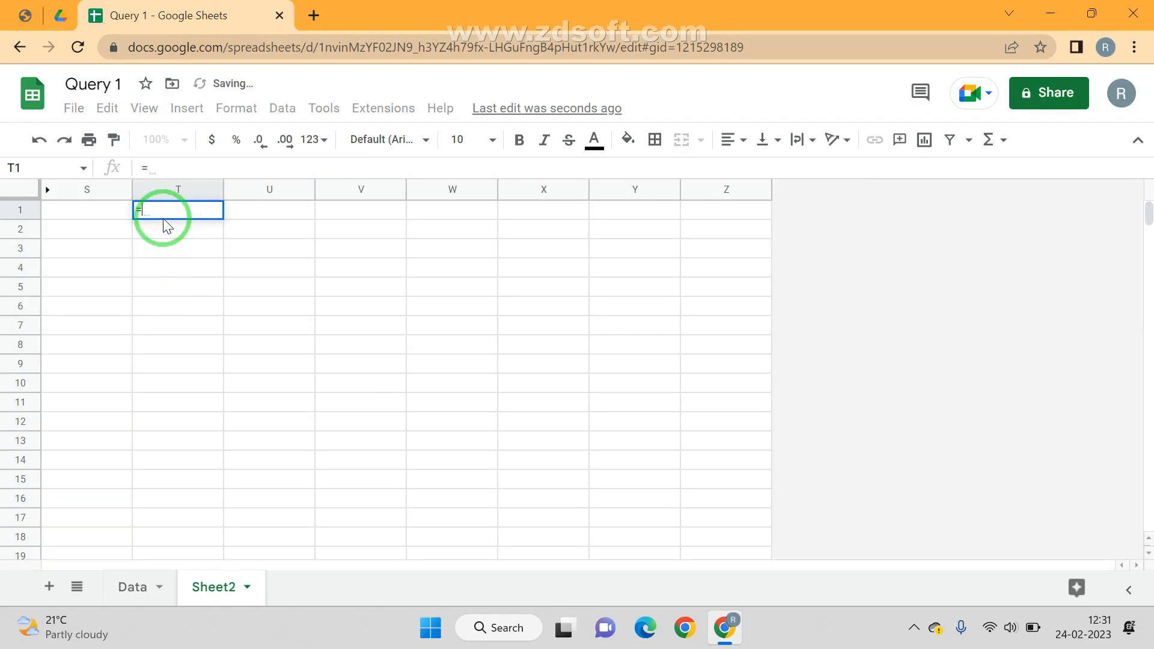
{"action": "type", "text": "quer"}
{"action": "key", "text": "Tab"}
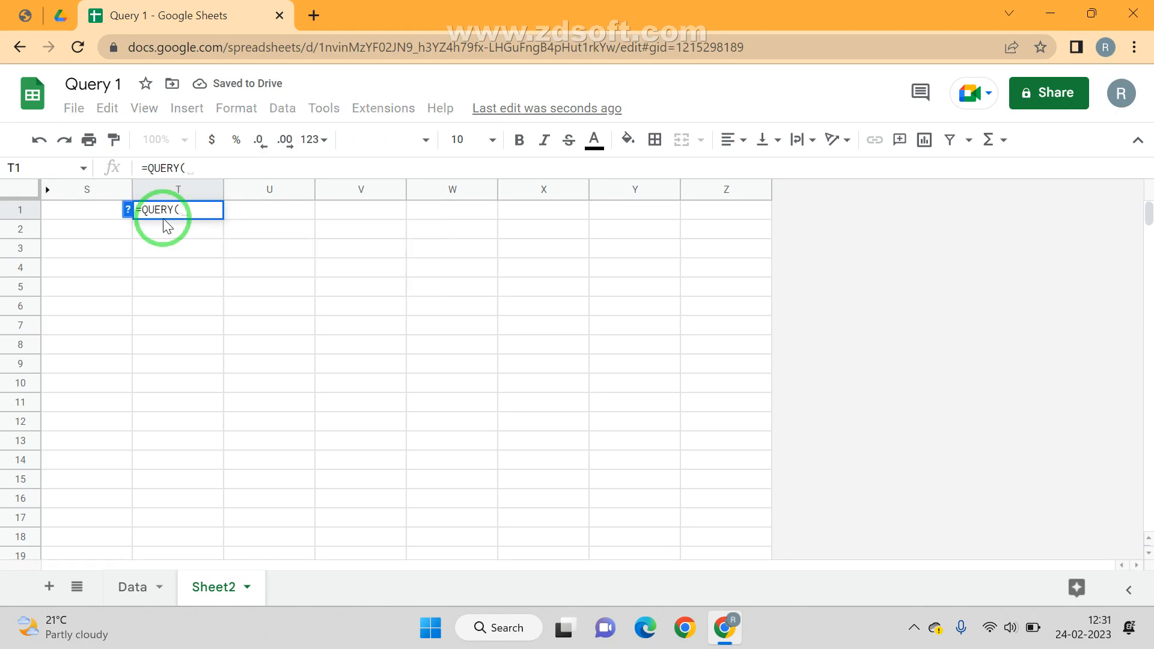
Step: Complete the T1 formula as =QUERY({Data!C:C,Data!E:E},""), using the customer name and product columns of the Data sheet
{"action": "key", "text": "ctrl+Page_Up"}
{"action": "key", "text": "Left"}
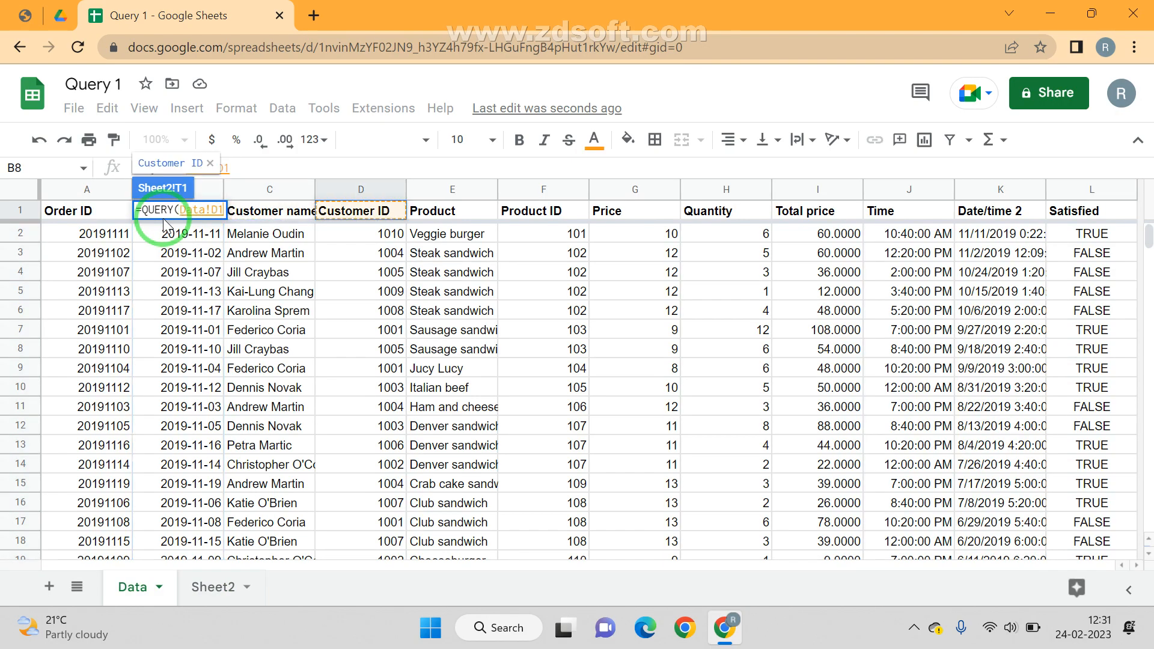
{"action": "key", "text": "Left"}
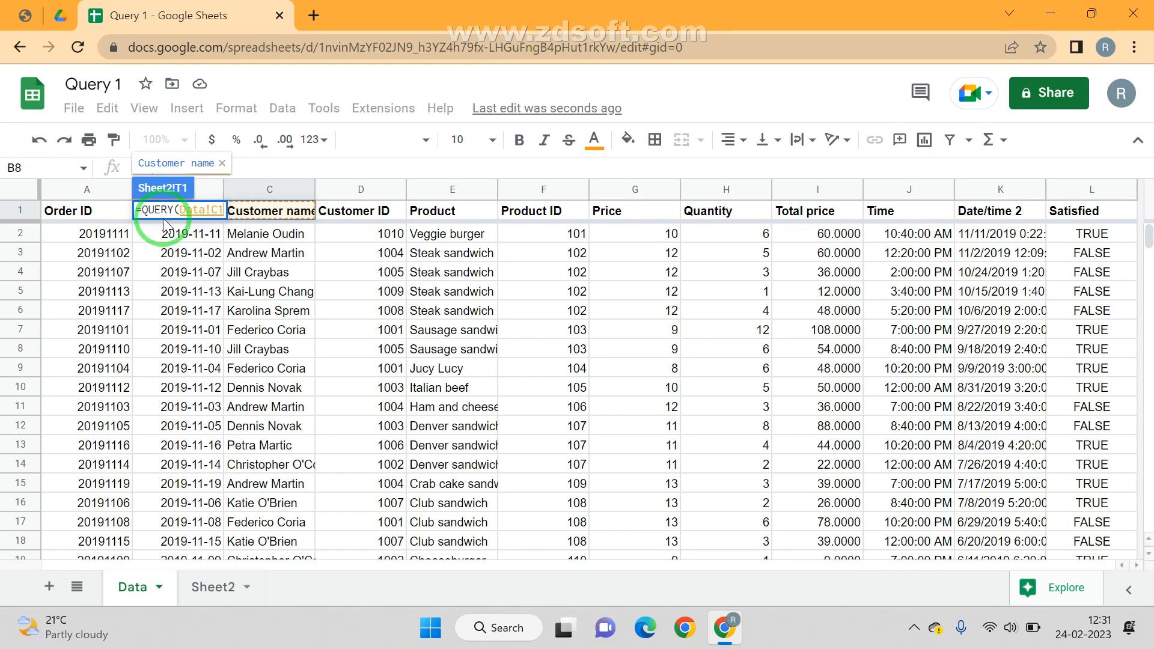
{"action": "key", "text": "BackSpace"}
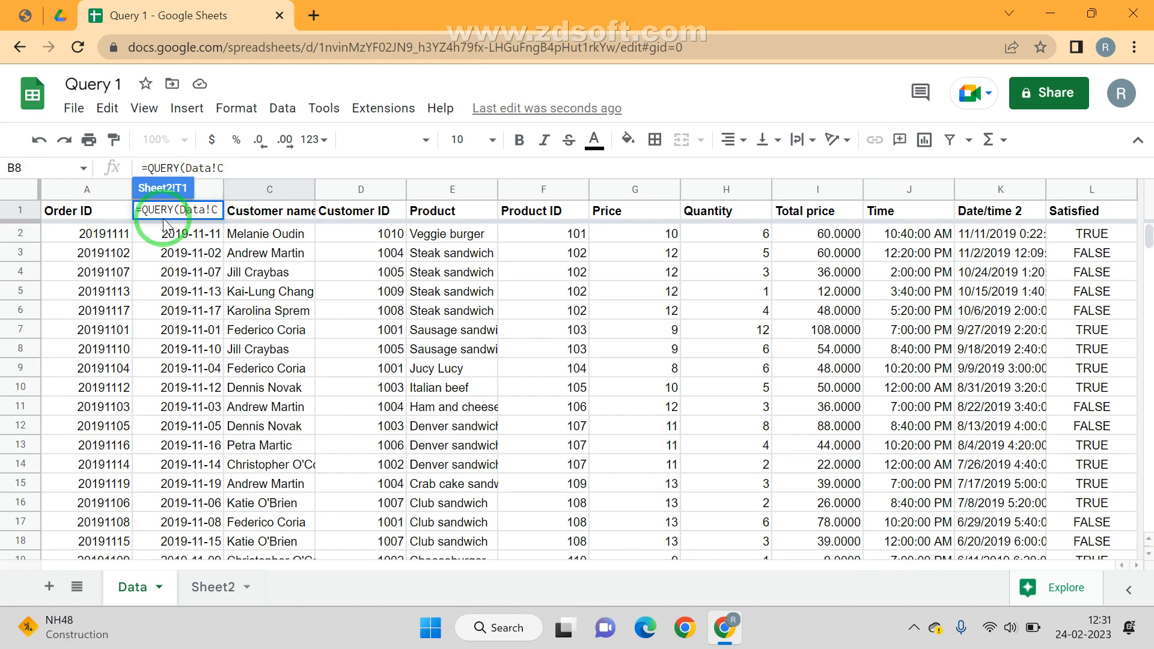
{"action": "type", "text": "{Data!C:C"}
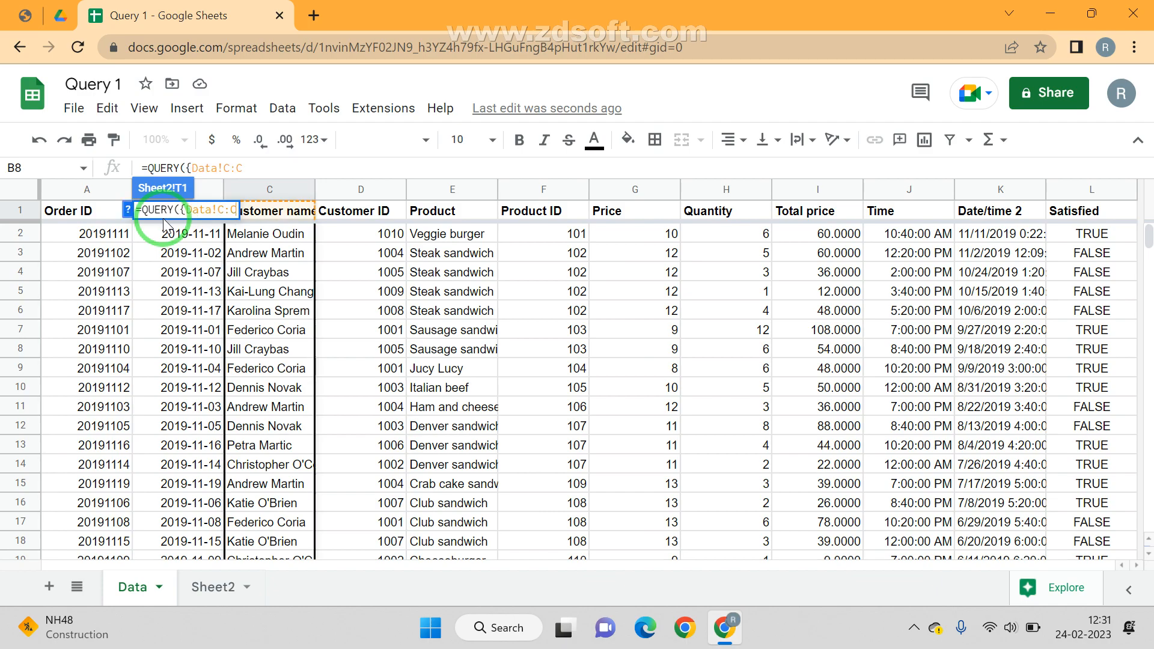
{"action": "type", "text": ",Data!E1"}
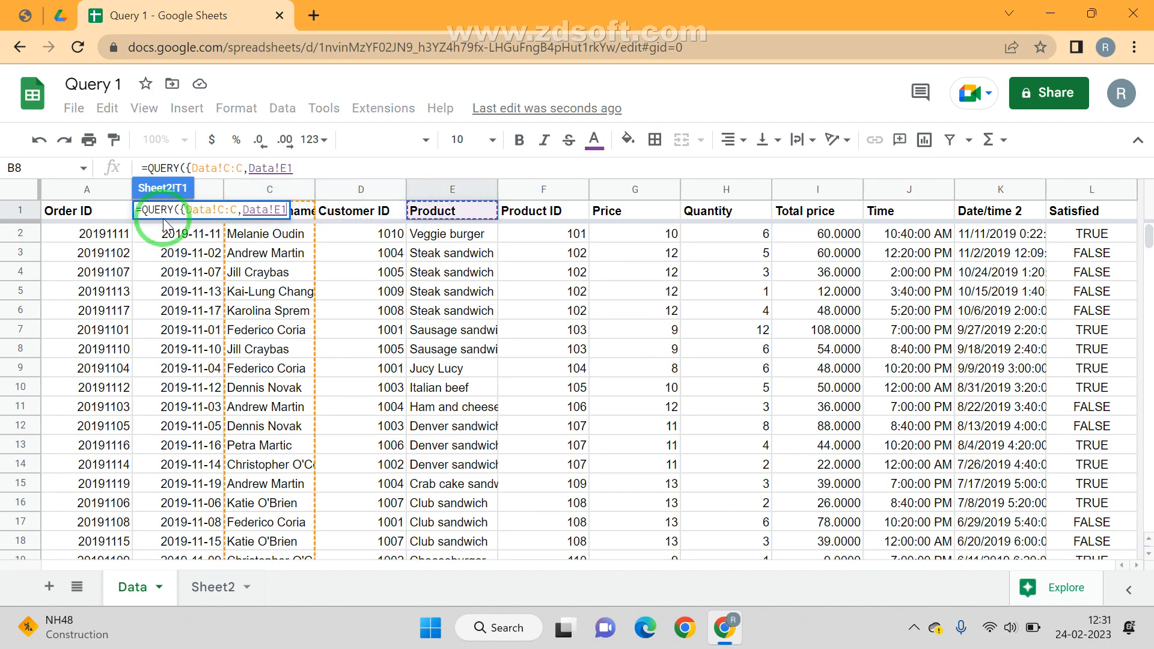
{"action": "key", "text": "BackSpace"}
{"action": "type", "text": ":E"}
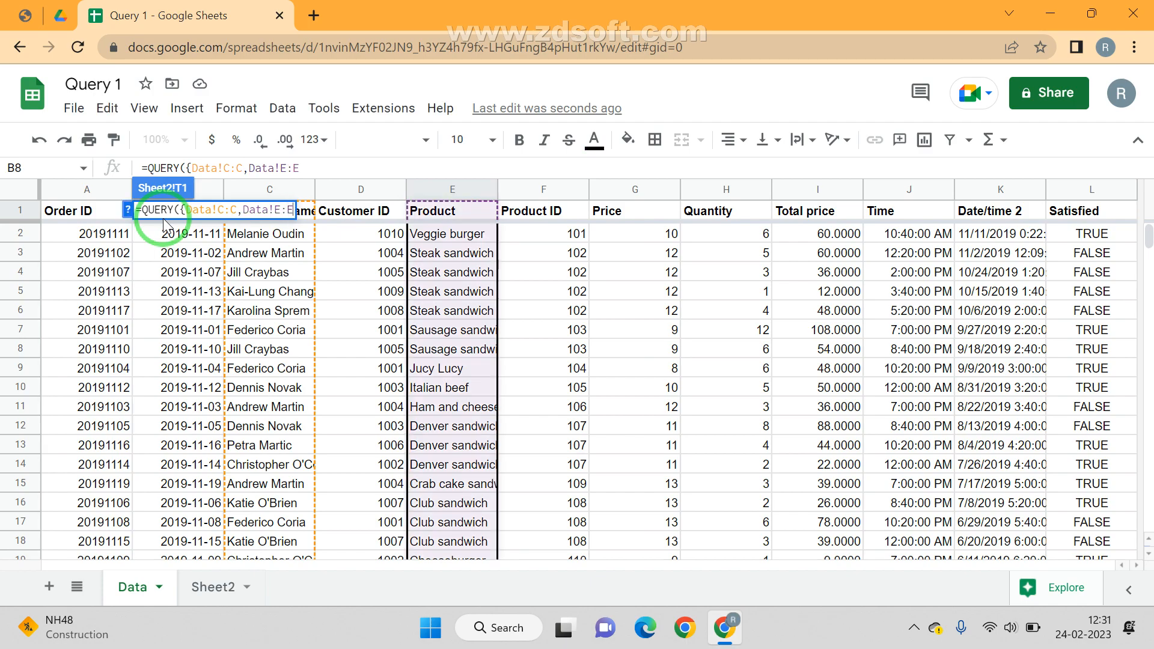
{"action": "type", "text": "},\""}
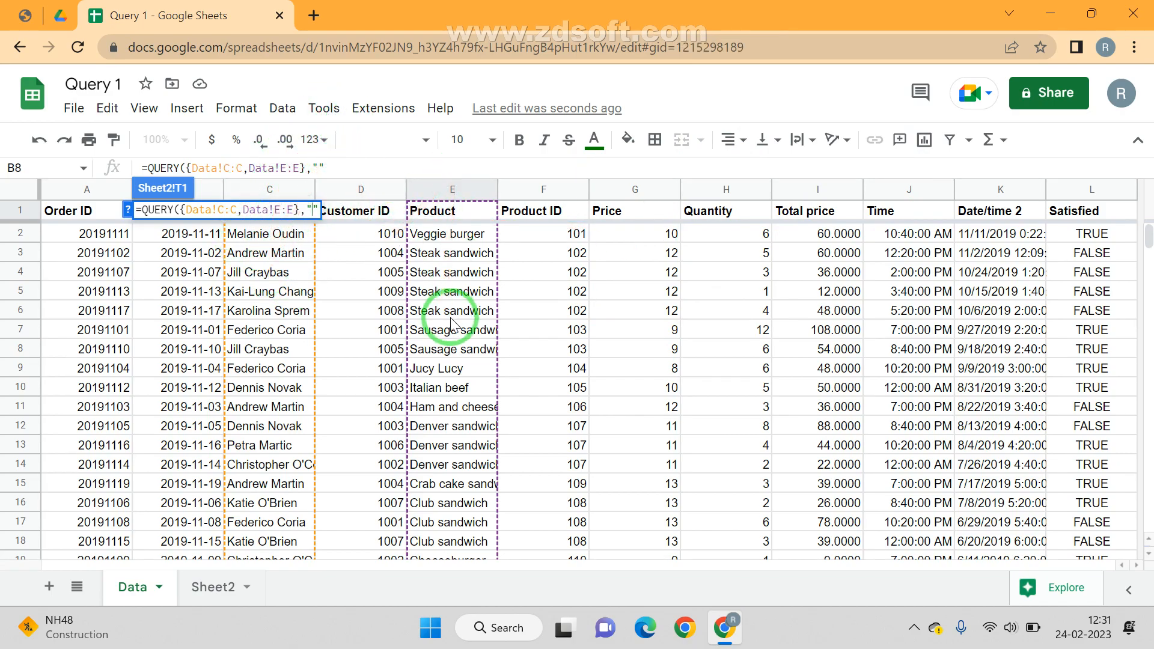
{"action": "key", "text": "Return"}
Step: Fill in the query string of the T1 formula with "Select Upper(Col1), Lower(Col2)"
{"action": "key", "text": "F2"}
{"action": "key", "text": "Left"}
{"action": "key", "text": "Left"}
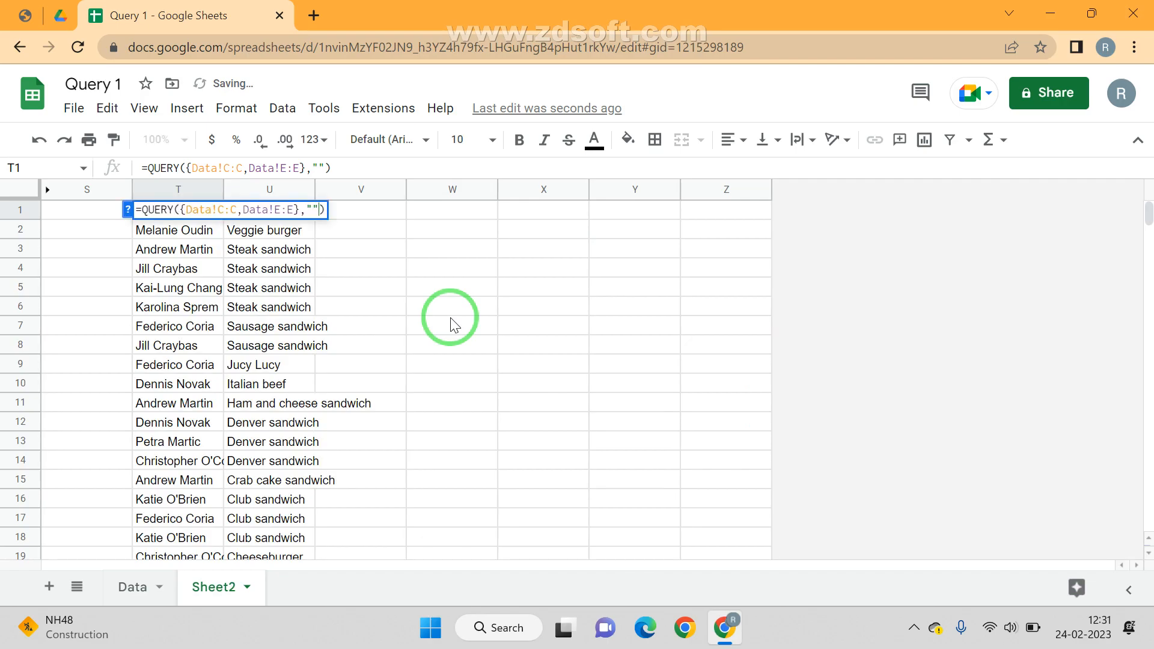
{"action": "type", "text": "Select"}
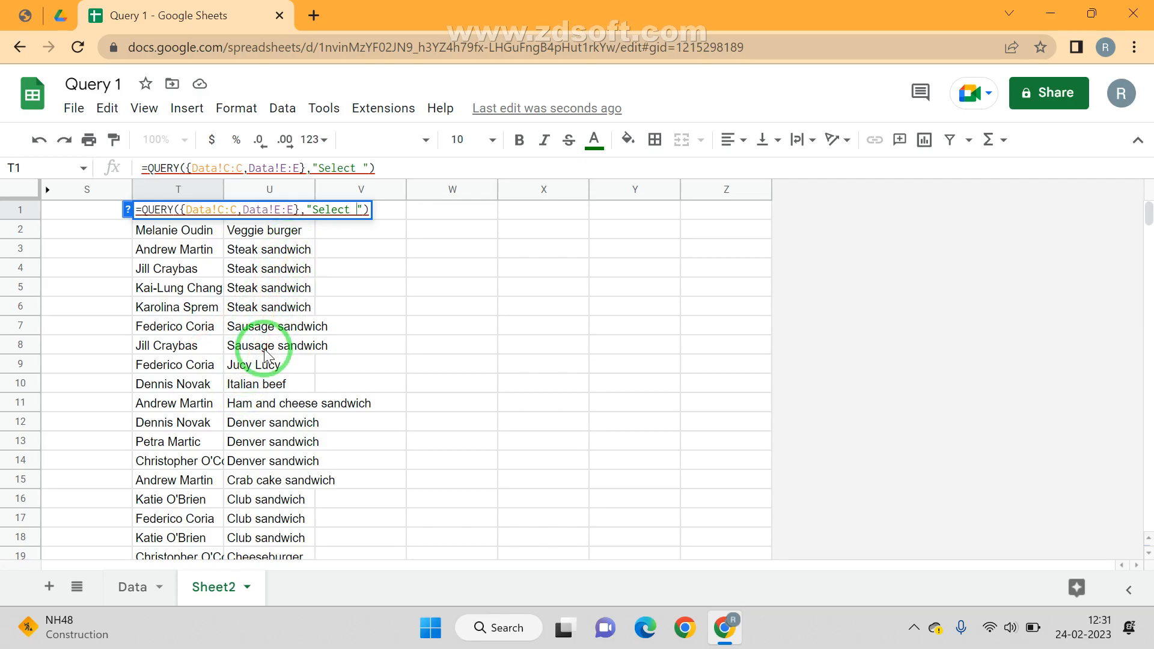
{"action": "type", "text": "Upper(Col1"}
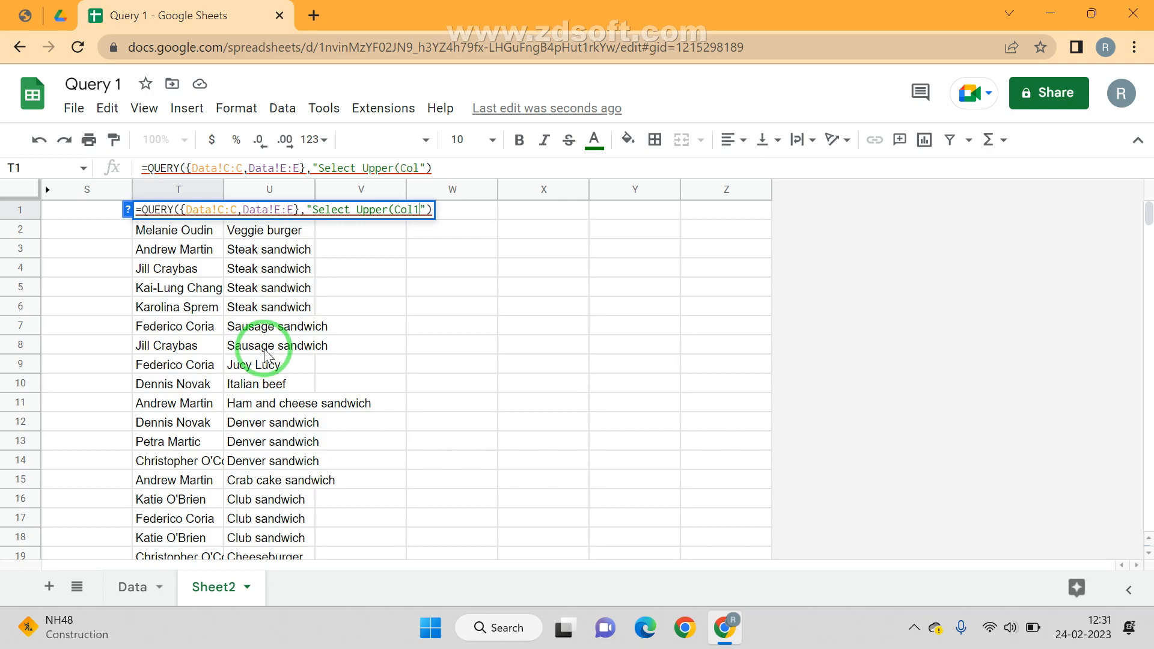
{"action": "type", "text": "), "}
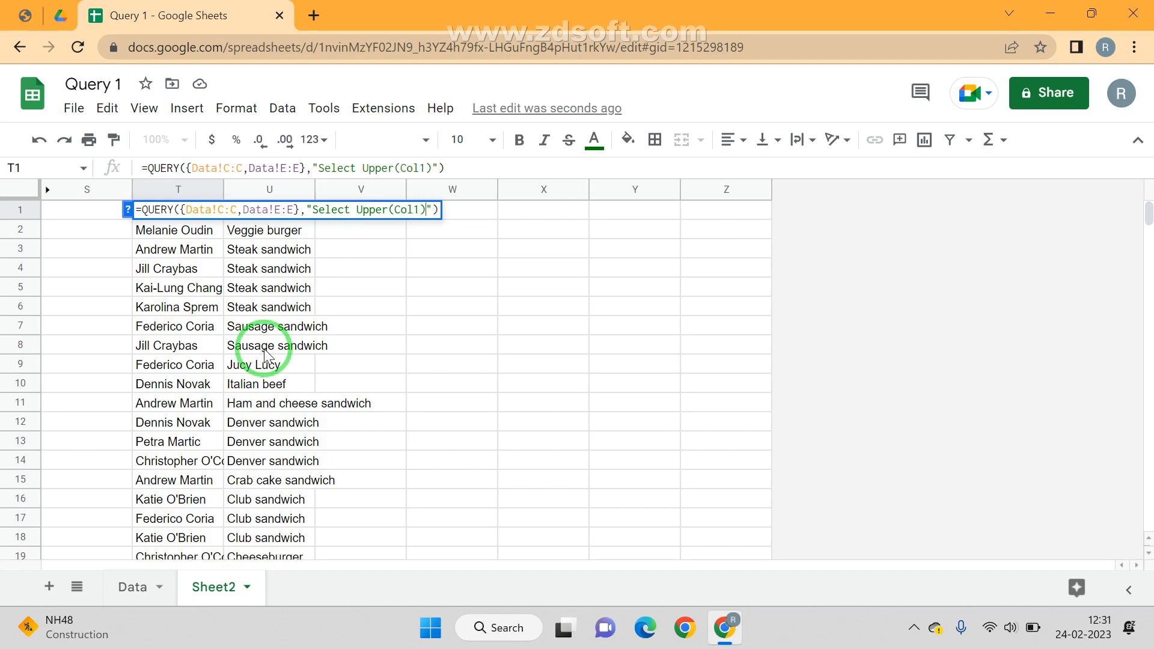
{"action": "type", "text": "Lower("}
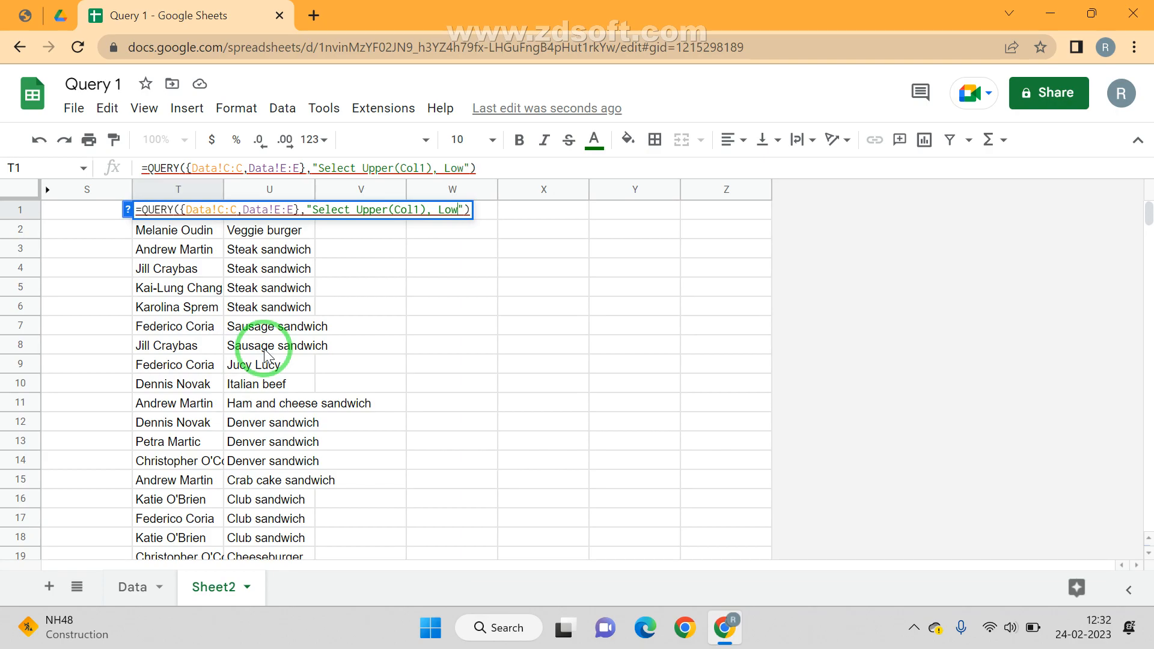
{"action": "type", "text": "Col"}
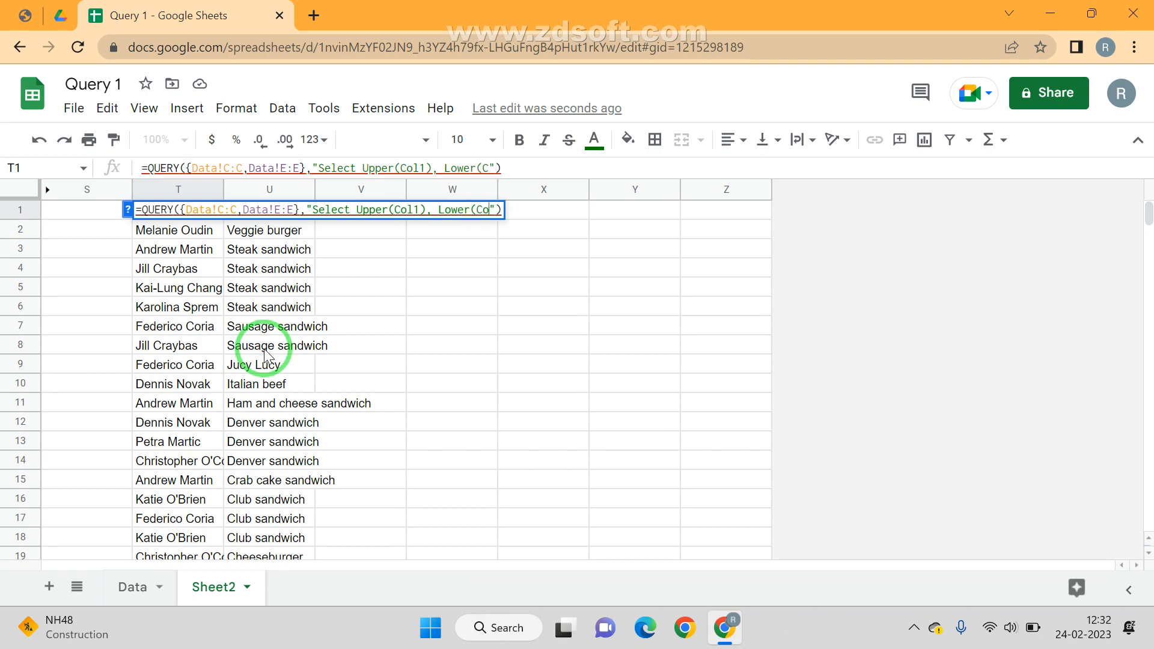
{"action": "type", "text": "2)"}
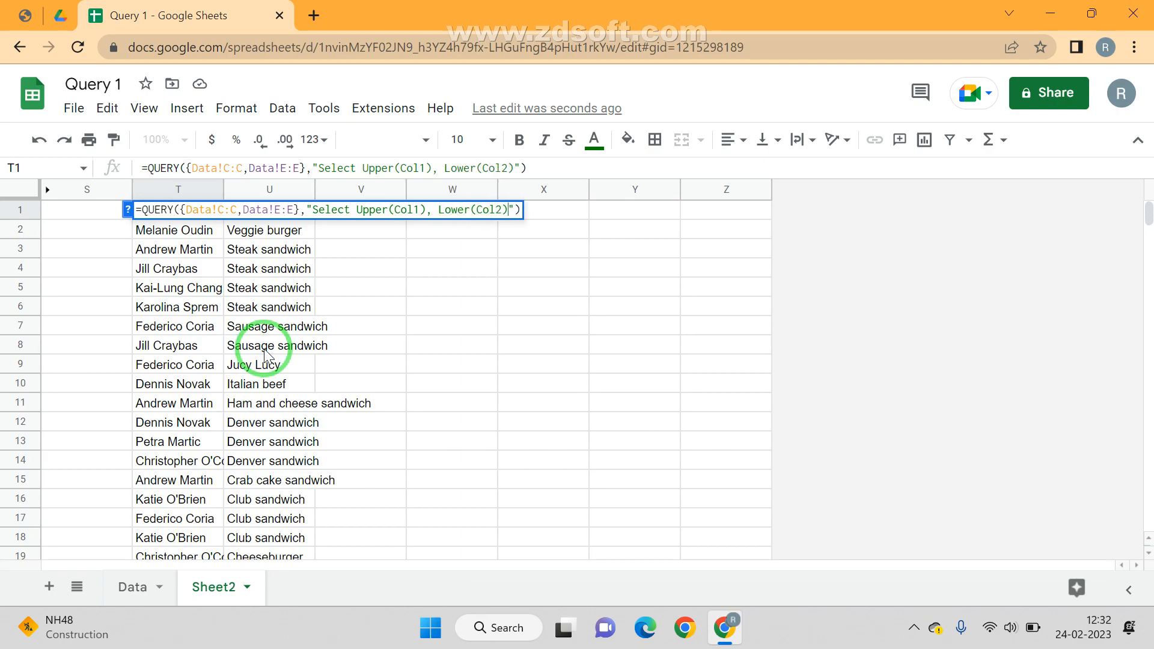
{"action": "key", "text": "Return"}
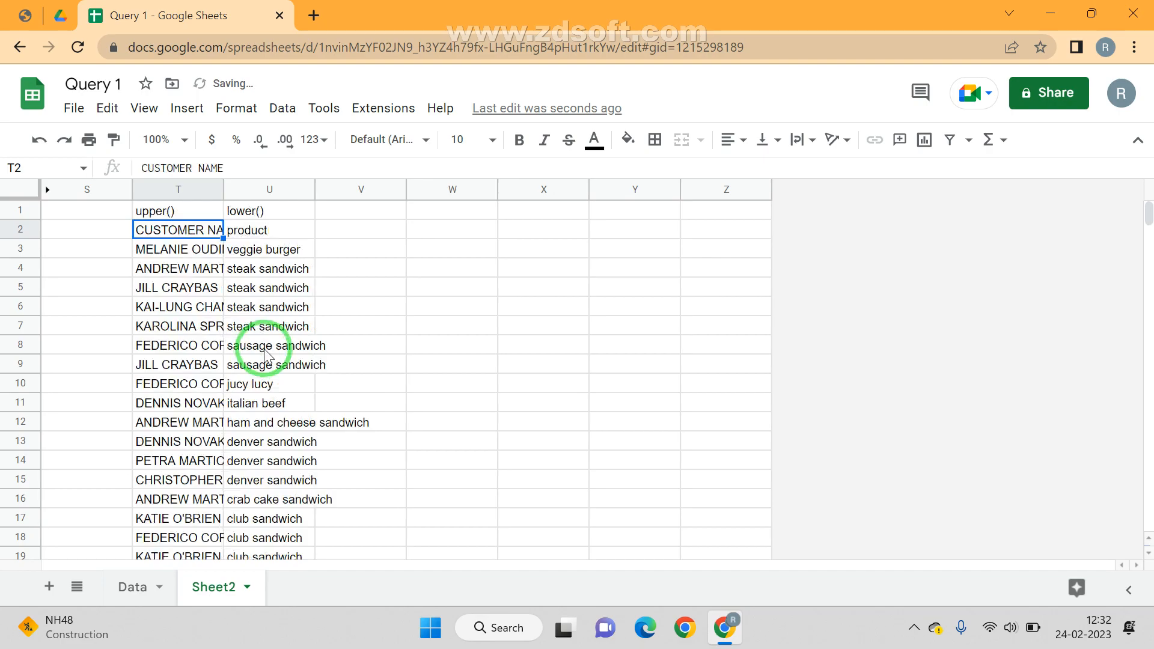
Step: Fit the width of column T to its contents, and add 1 as the headers argument of the T1 QUERY formula
{"action": "left_click_drag", "start_coordinate": [221, 186], "coordinate": [221, 186]}
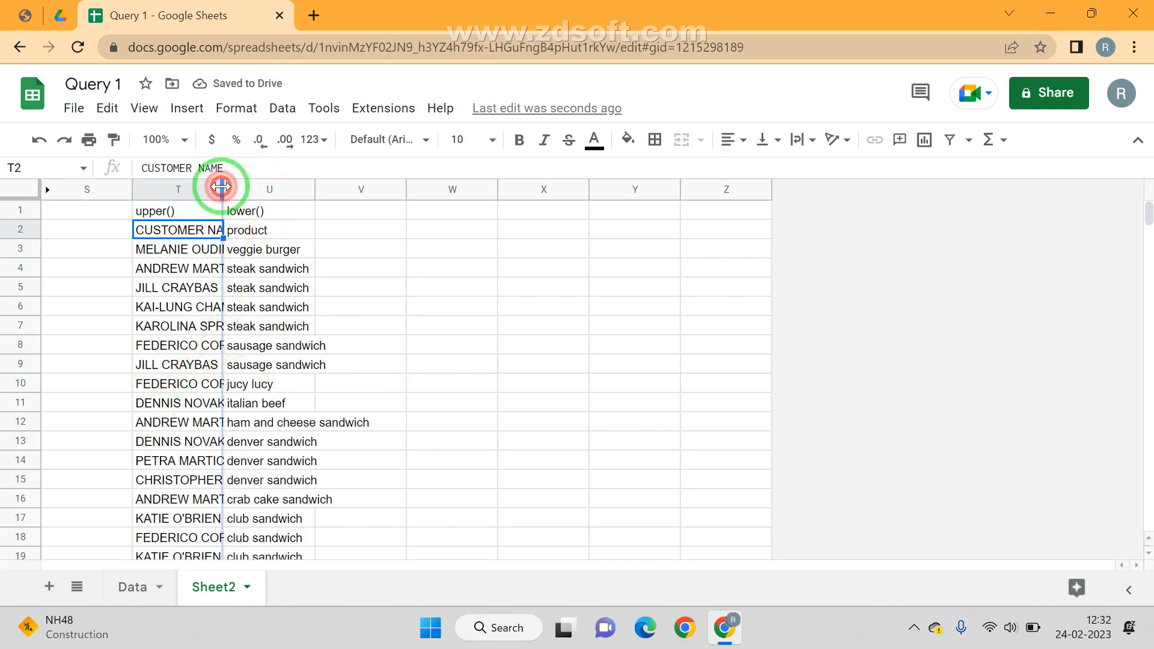
{"action": "double_click", "coordinate": [221, 187]}
{"action": "left_click", "coordinate": [242, 214]}
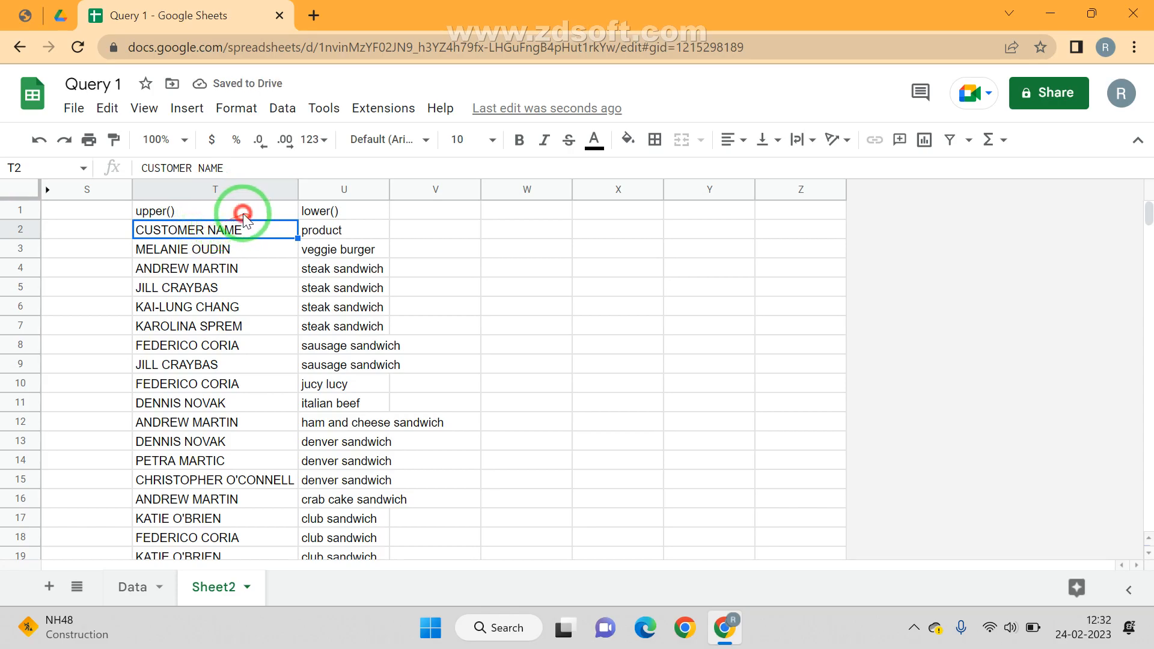
{"action": "left_click", "coordinate": [522, 170]}
{"action": "type", "text": ",1\\"}
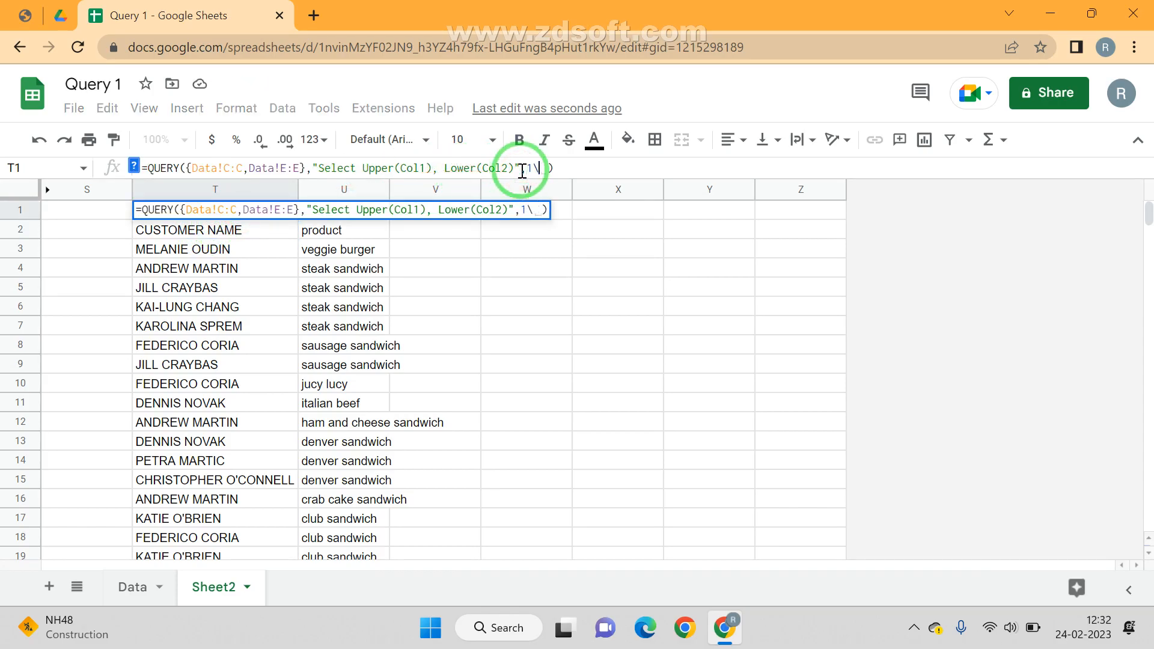
{"action": "key", "text": "Return"}
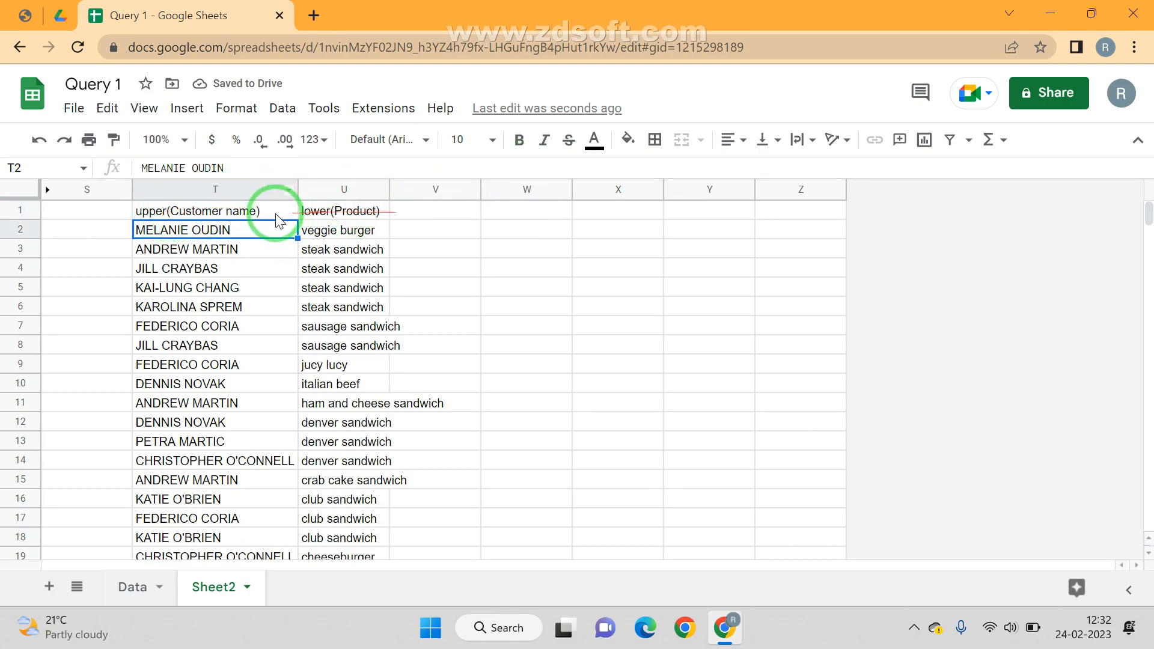
Step: Review the uppercase customer names in column T and the lowercase products in U2:U21 down to the last row
{"action": "left_click", "coordinate": [272, 210]}
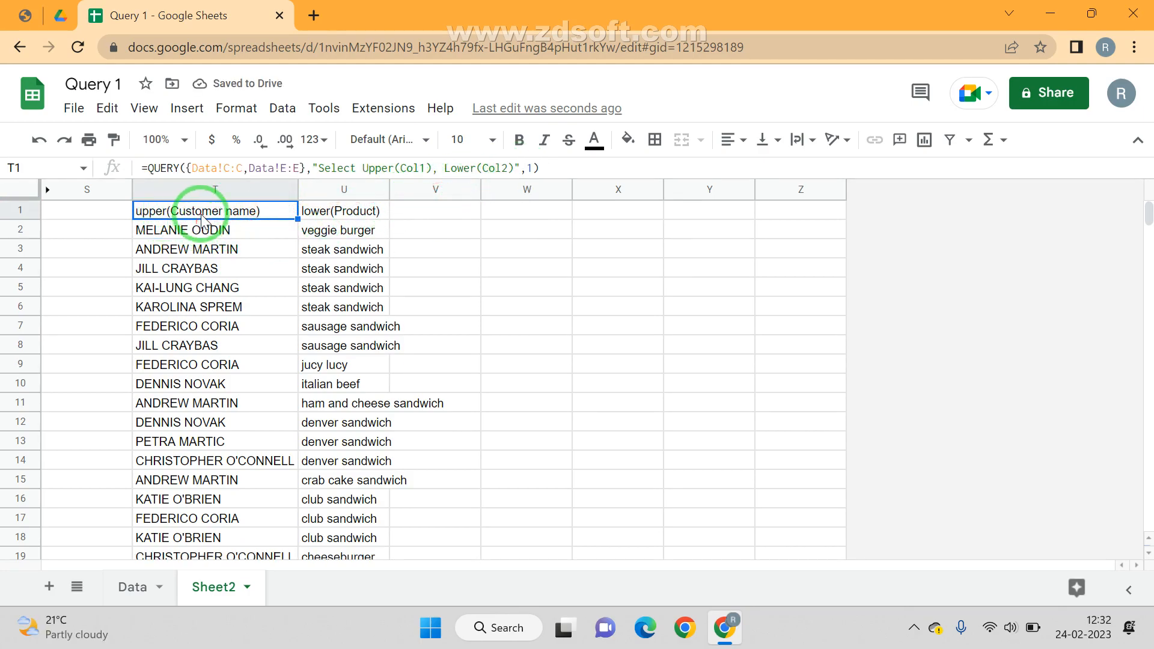
{"action": "left_click", "coordinate": [204, 248]}
{"action": "key", "text": "ctrl+Down"}
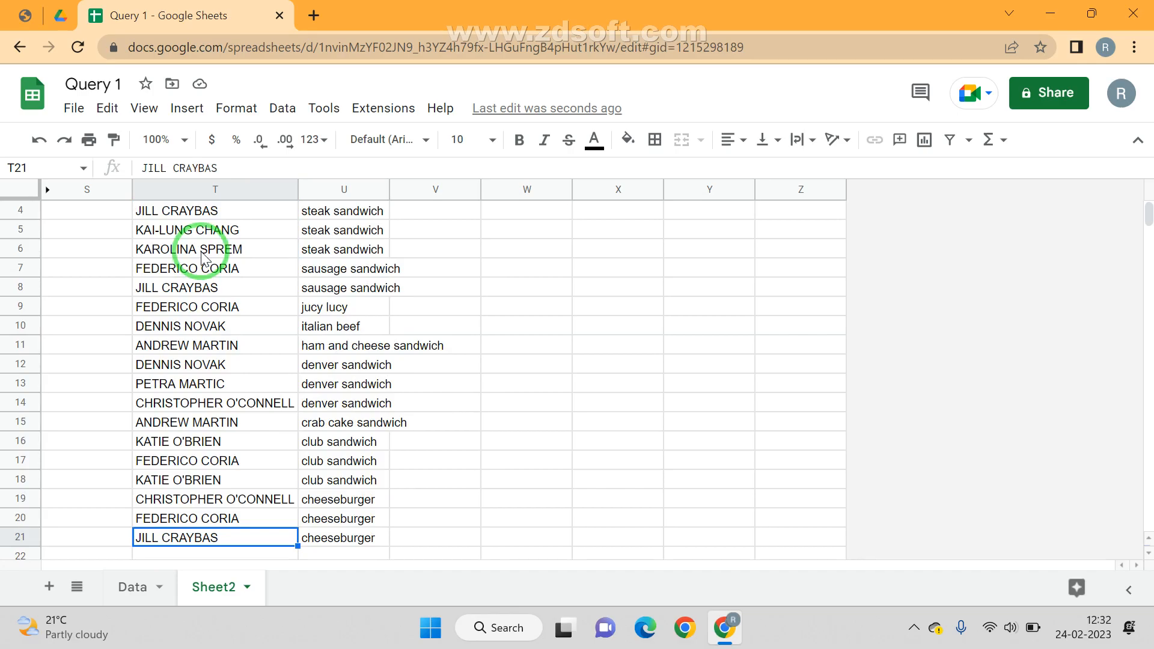
{"action": "key", "text": "ctrl+Up"}
{"action": "key", "text": "Right"}
{"action": "key", "text": "Down"}
{"action": "key", "text": "ctrl+shift+Down"}
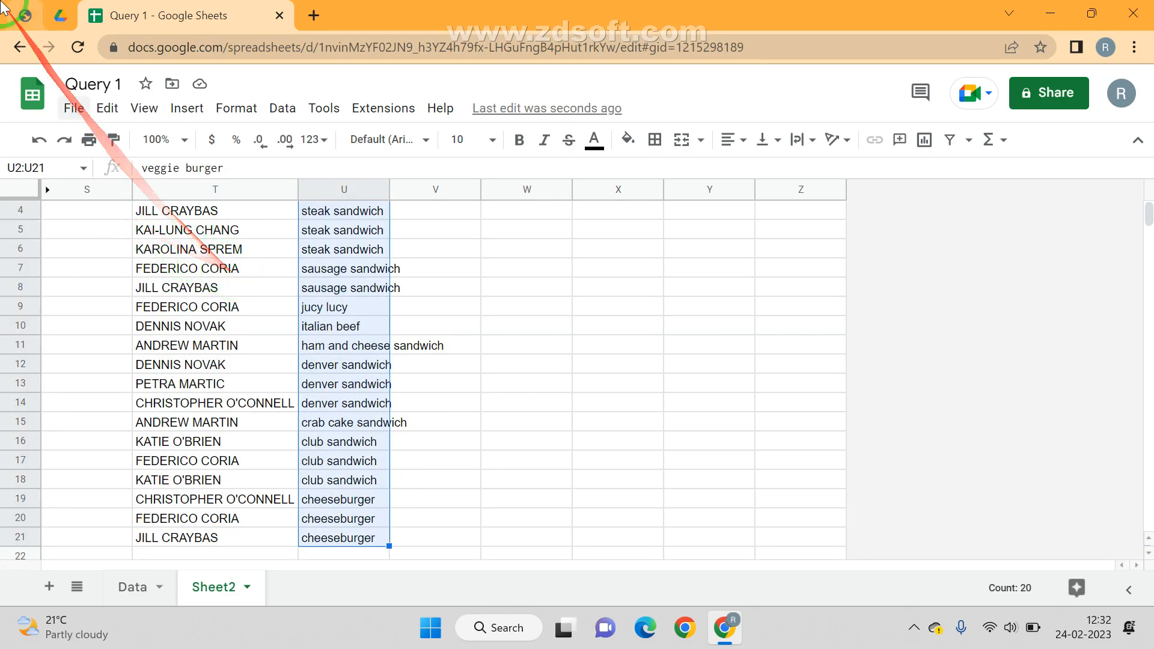
Step: Look over DateDiff, toDate and the arithmetic operators in the SELECT list of the Query Stages PDF, and return to the spreadsheet
{"action": "left_click", "coordinate": [18, 14]}
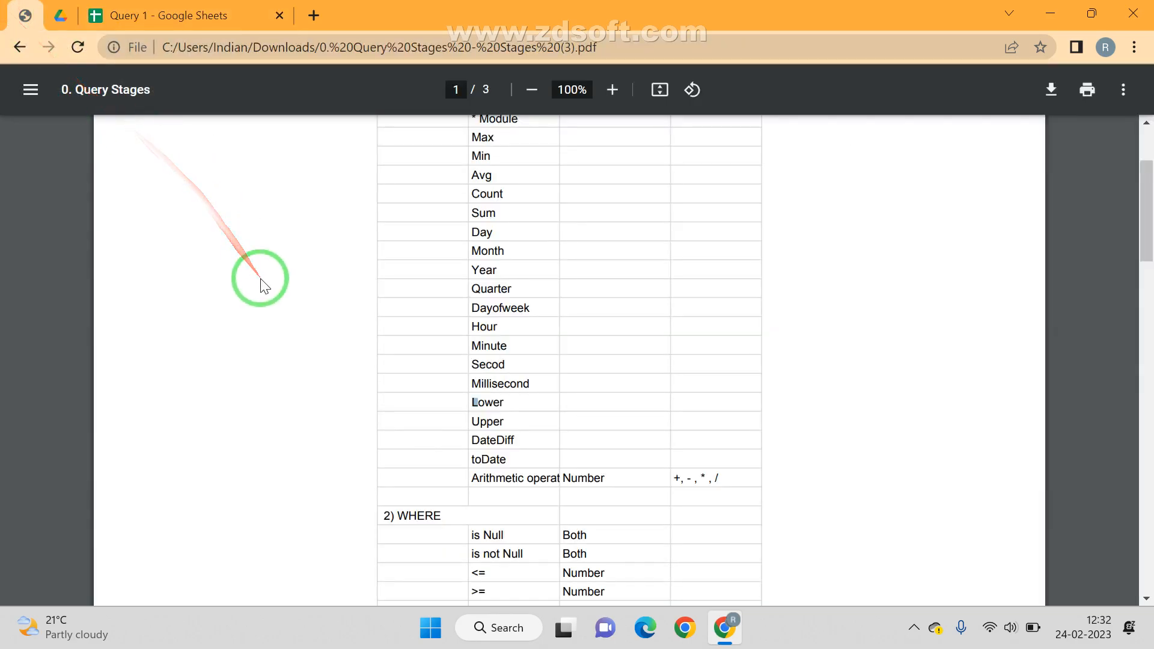
{"action": "left_click_drag", "start_coordinate": [524, 441], "coordinate": [433, 443]}
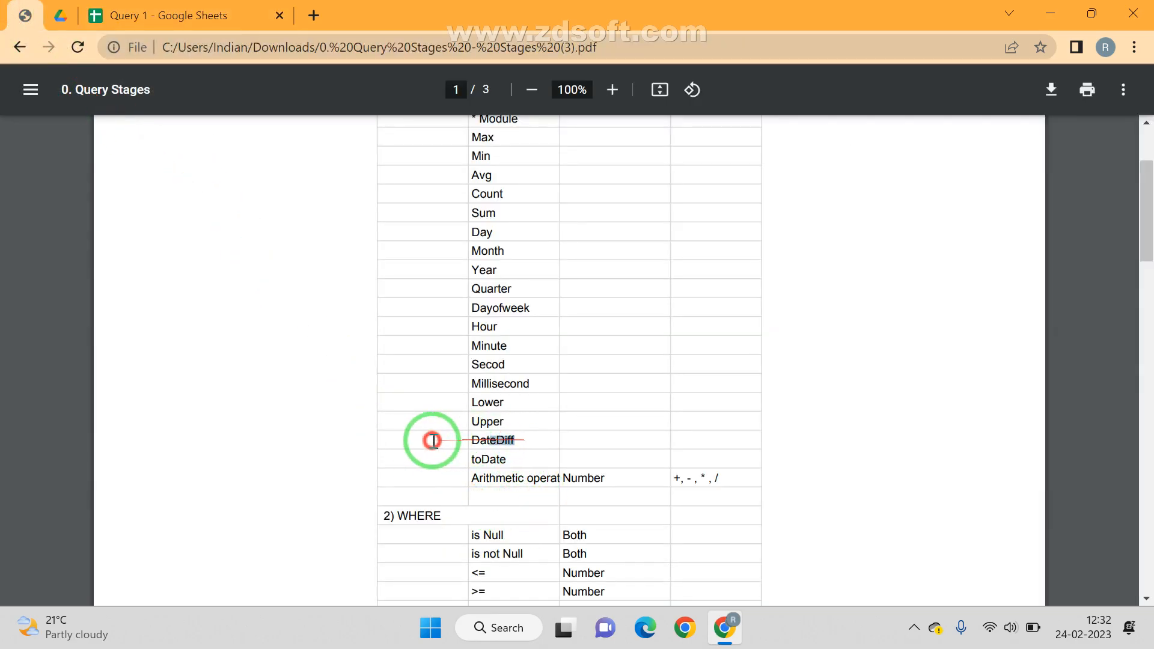
{"action": "left_click", "coordinate": [518, 470]}
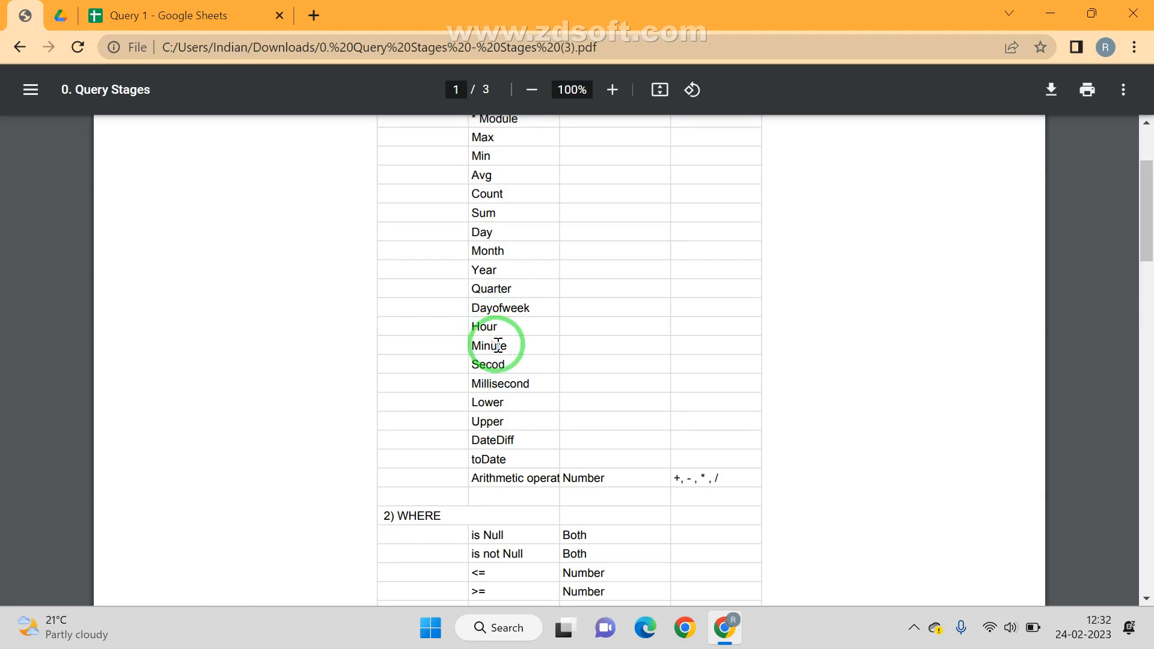
{"action": "left_click", "coordinate": [480, 440]}
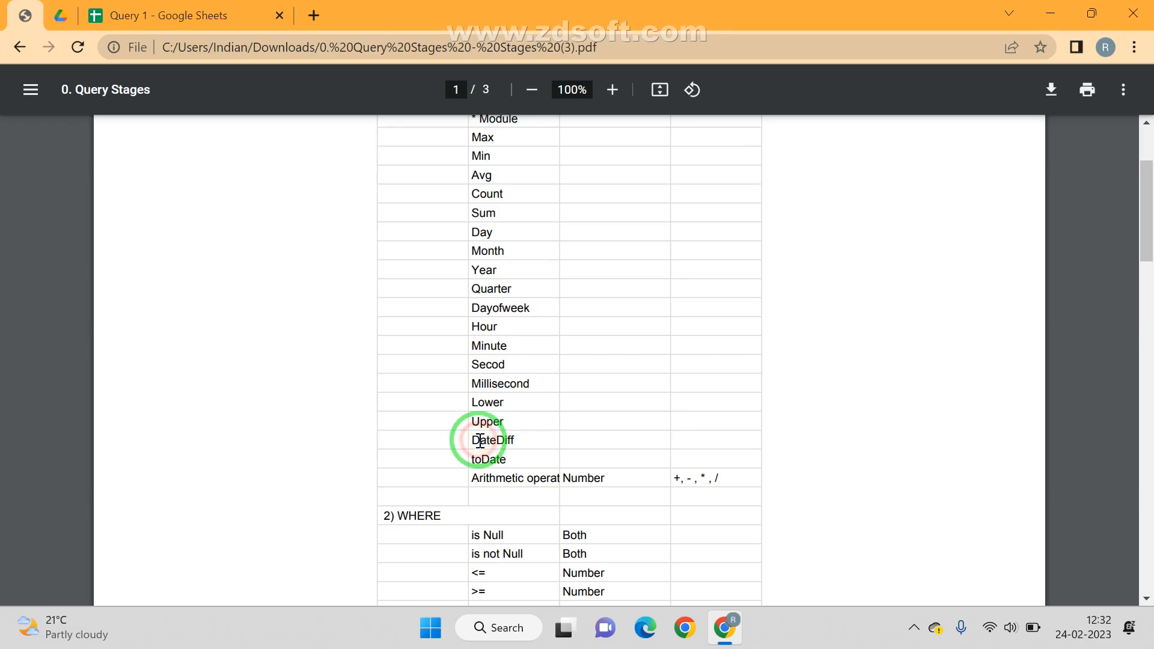
{"action": "triple_click", "coordinate": [486, 483]}
{"action": "left_click", "coordinate": [487, 483]}
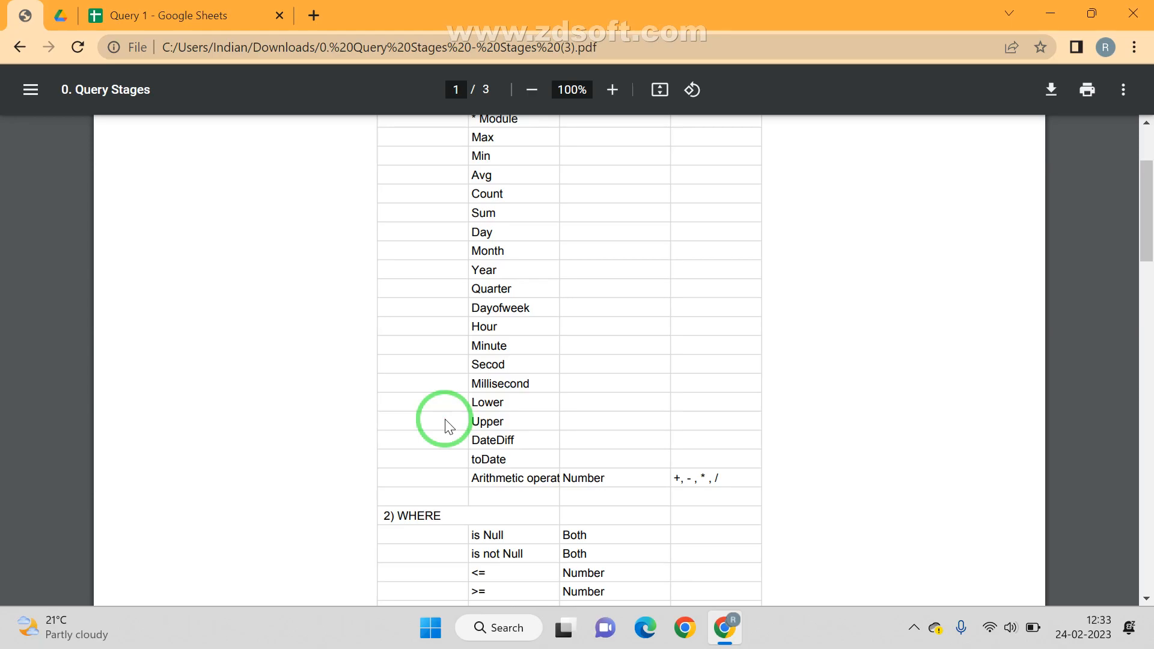
{"action": "left_click", "coordinate": [171, 7]}
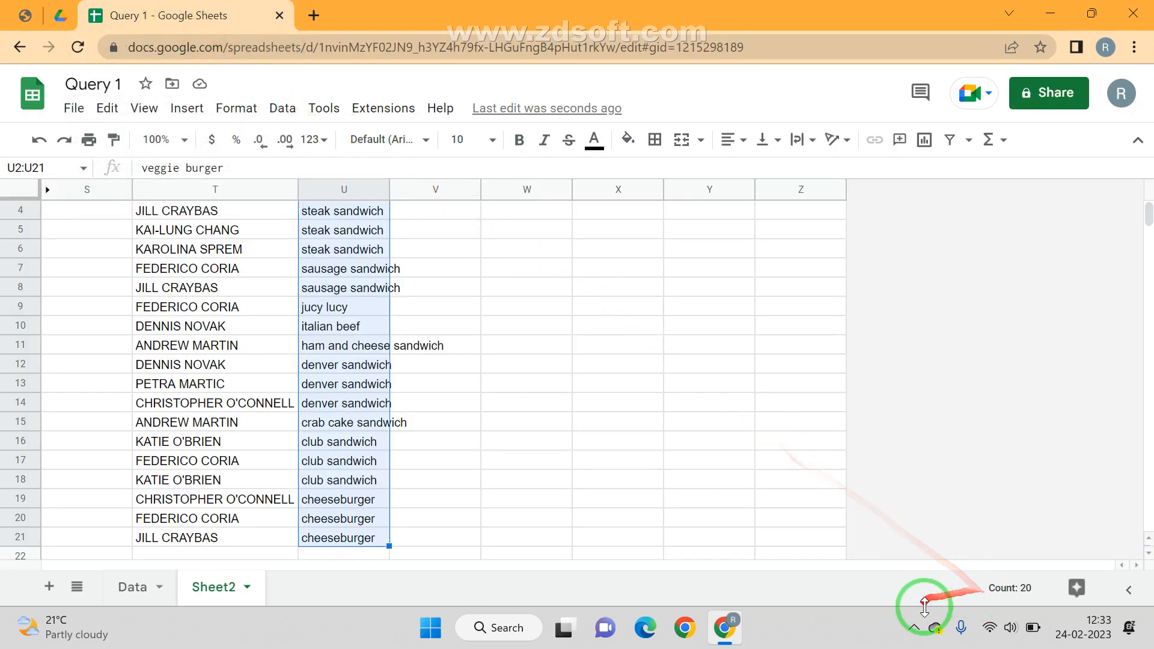
{"action": "left_click", "coordinate": [913, 628]}
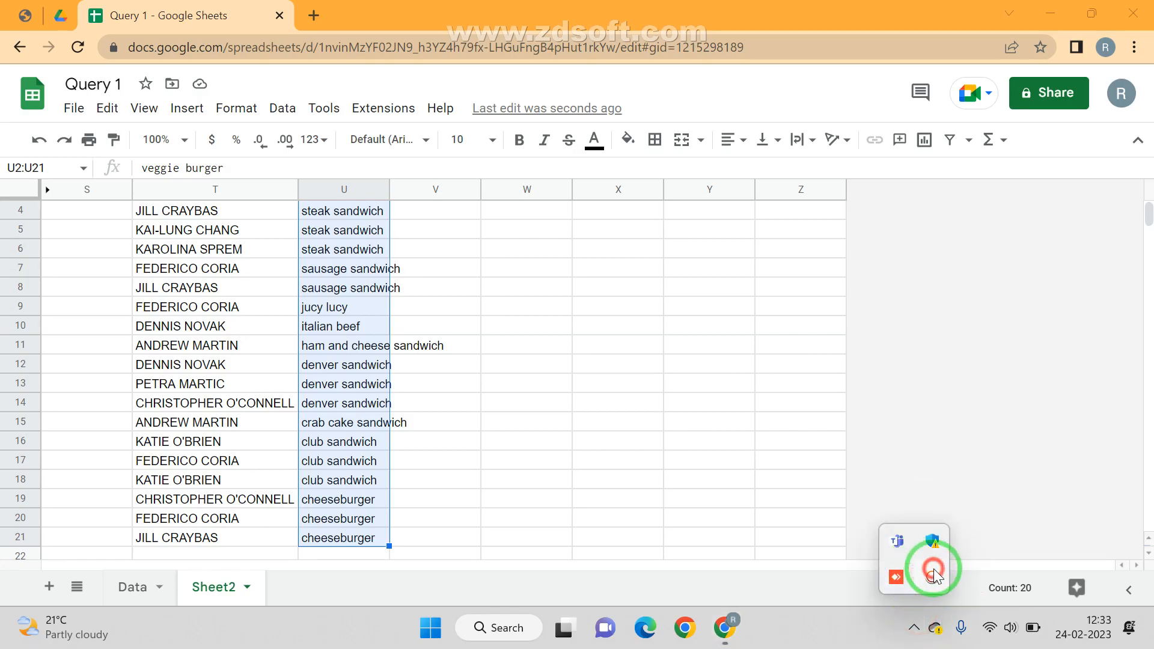